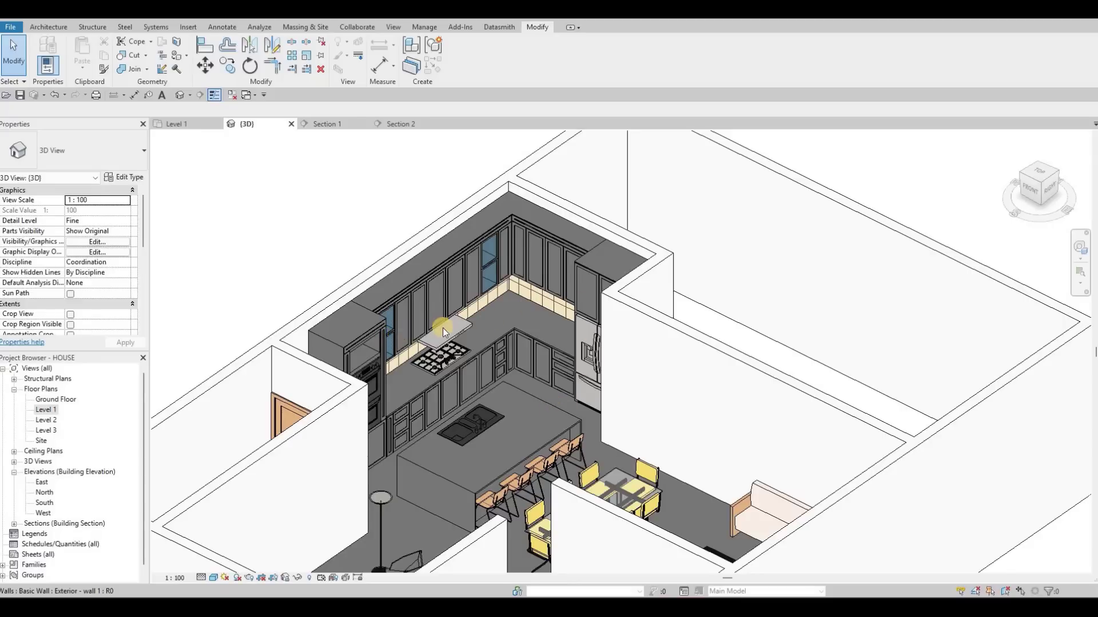
pyautogui.scroll(3, 468, 337)
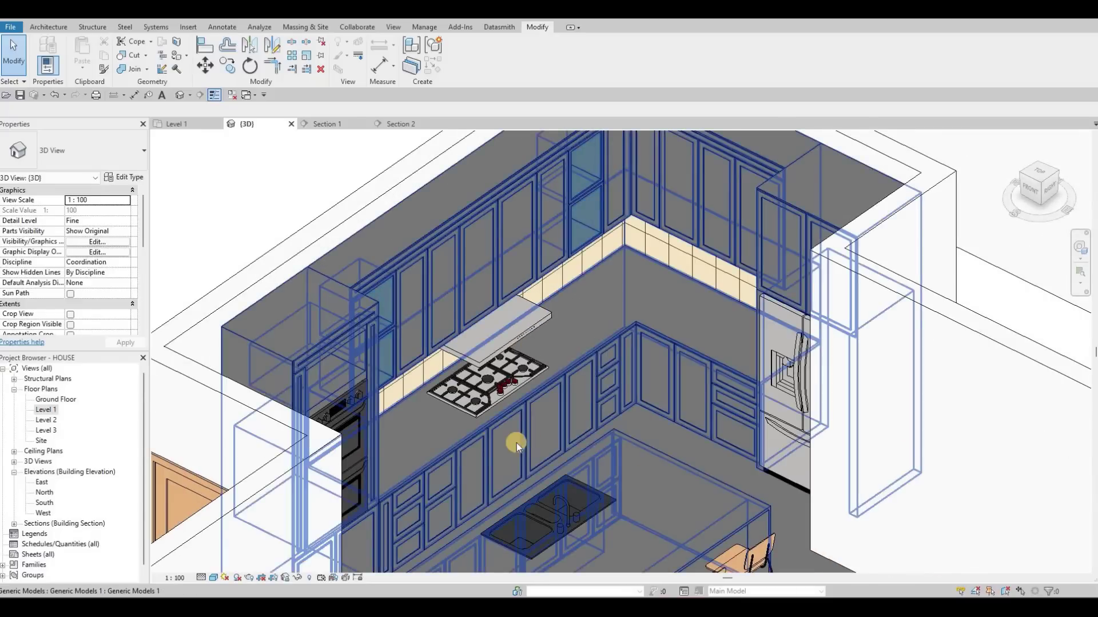
pyautogui.scroll(1, 543, 423)
pyautogui.scroll(-2, 567, 407)
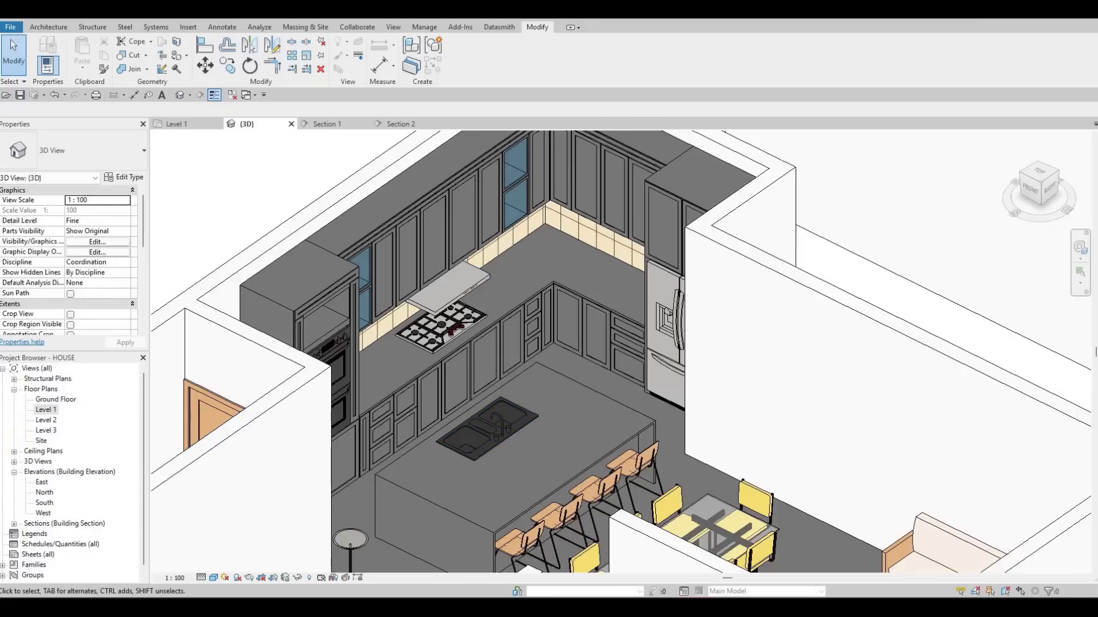
# - Switch to the All Extra Families folder in Google Drive and download HANDLE.rfa
pyautogui.moveTo(1, 80); pyautogui.dragTo(556, 115)
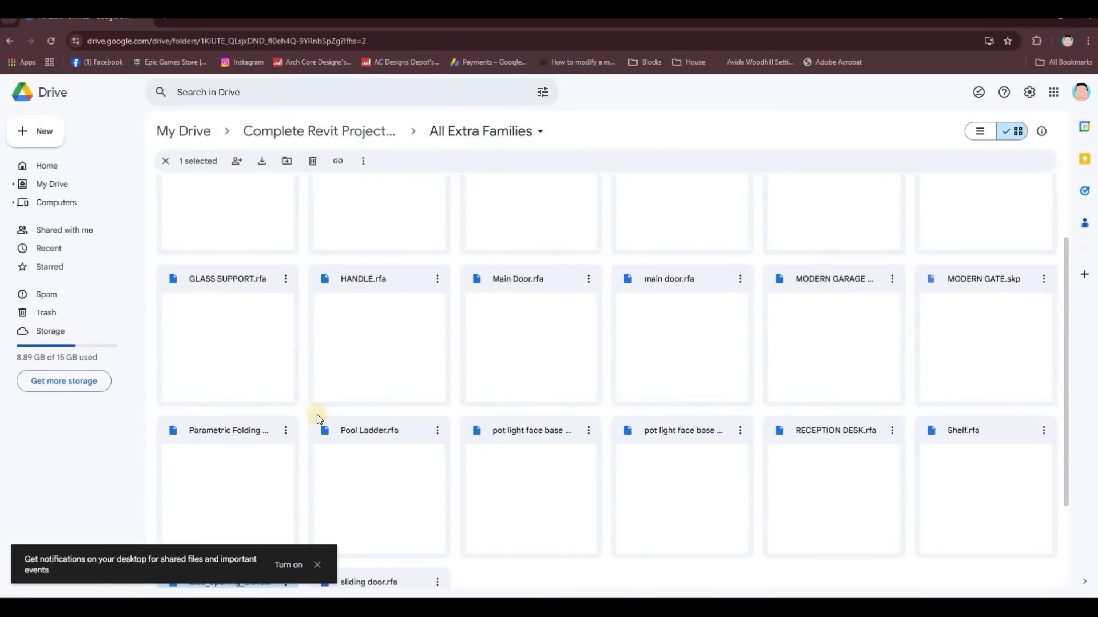
pyautogui.scroll(2, 317, 396)
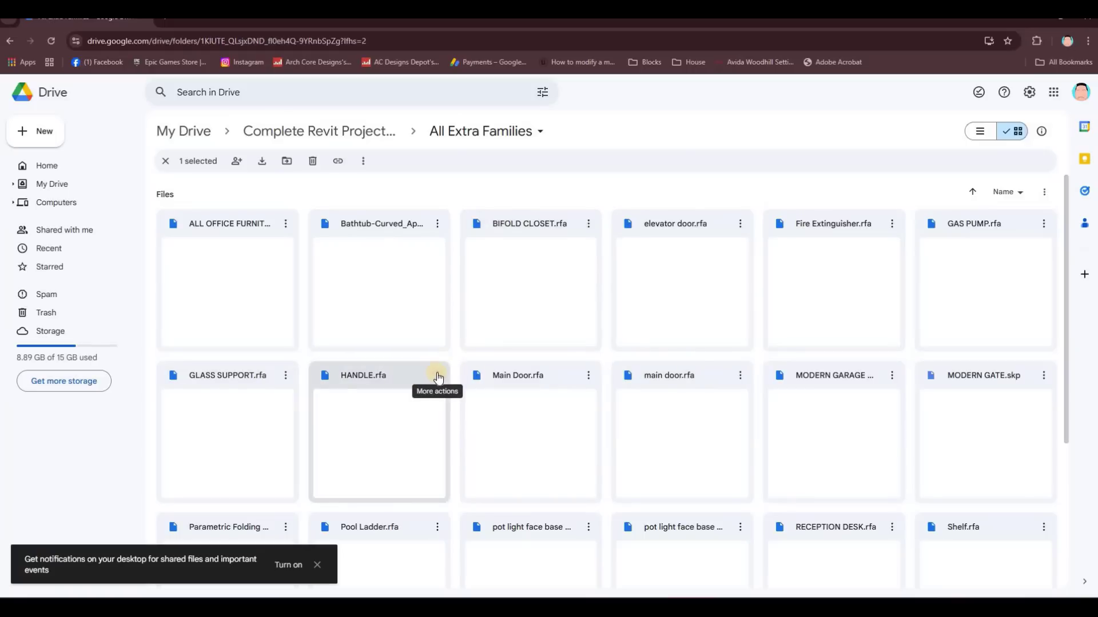
pyautogui.press('Return')
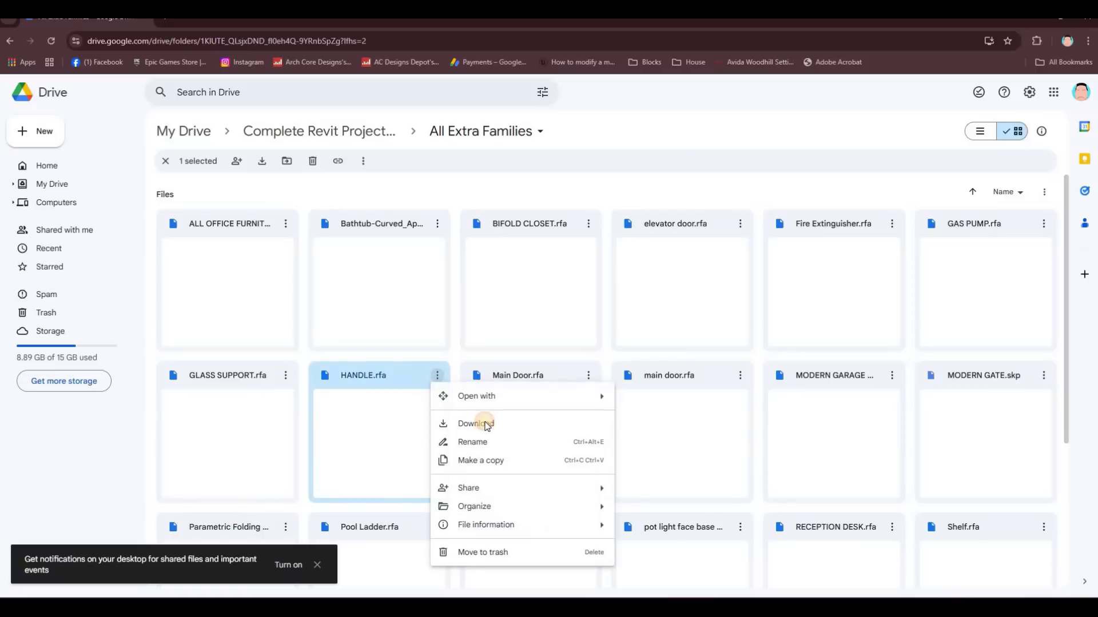
pyautogui.press('Return')
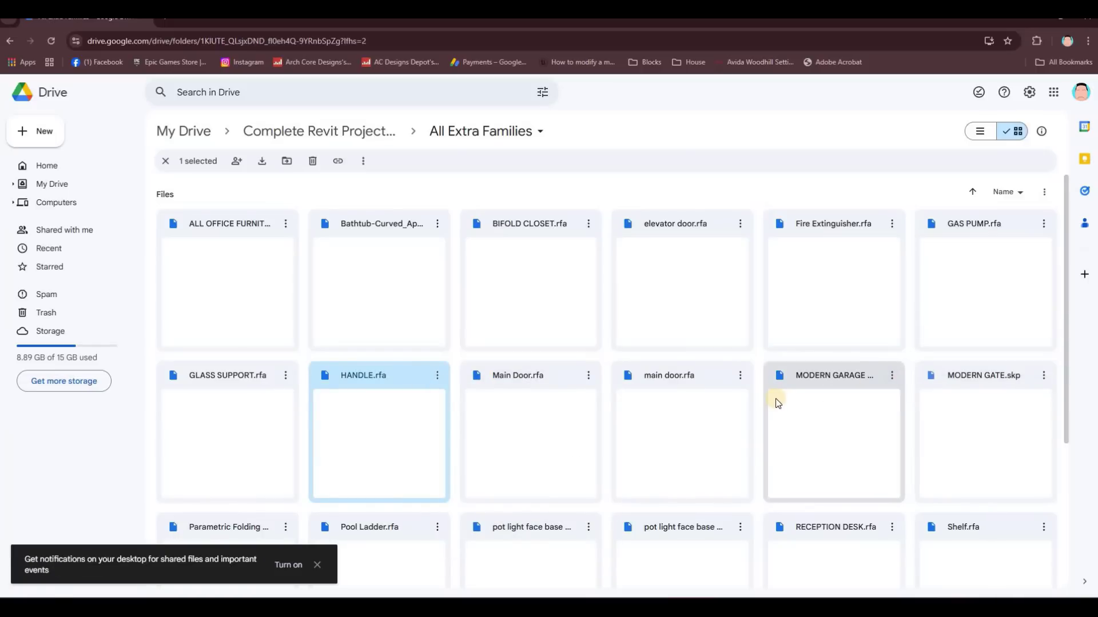
pyautogui.scroll(-2, 777, 404)
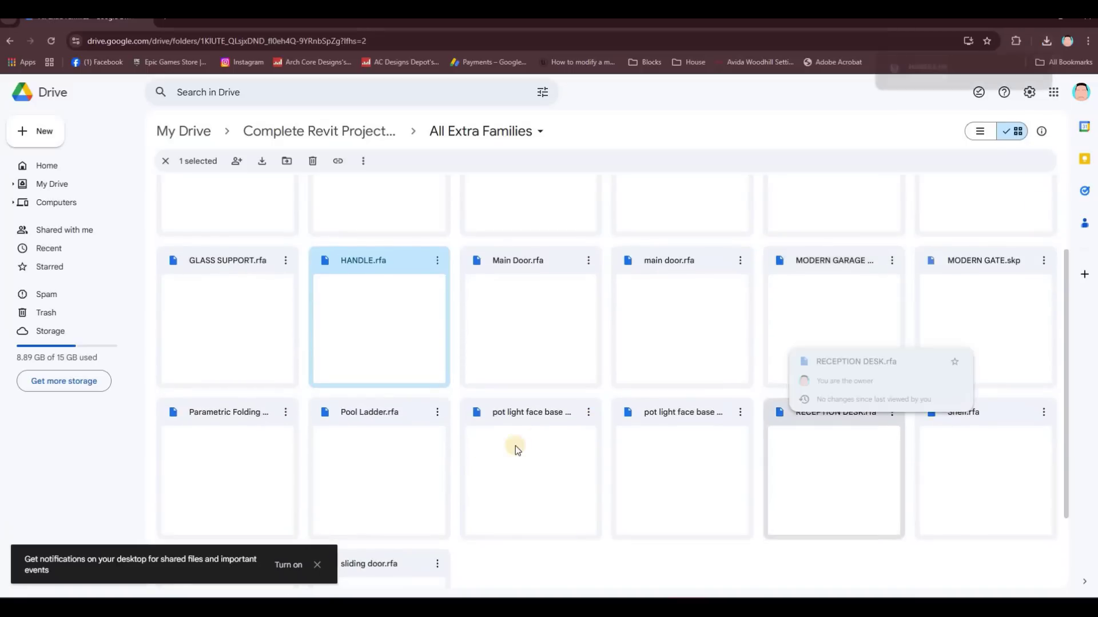
pyautogui.scroll(-2, 515, 446)
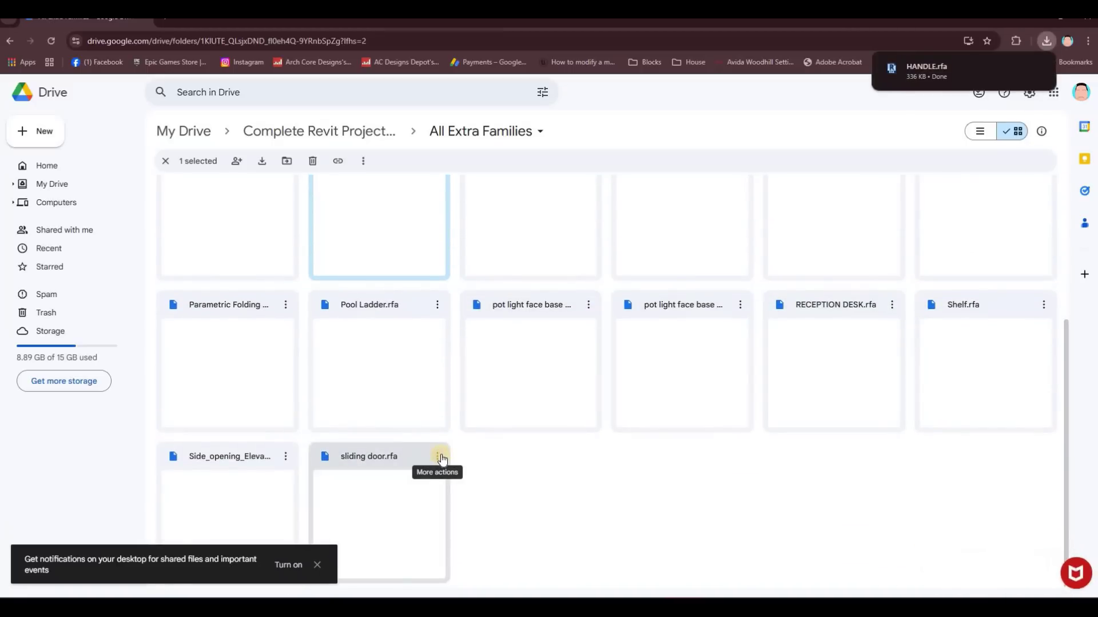
pyautogui.click(440, 456)
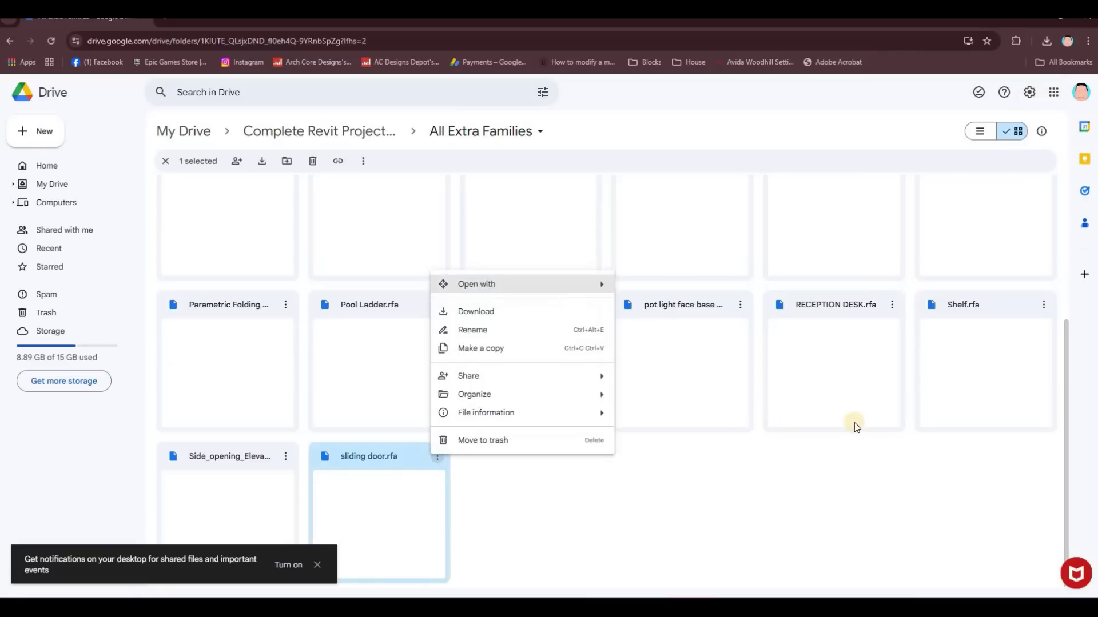
pyautogui.press('Escape')
pyautogui.press('Escape')
# - Try to download Parametric Folding Door.rfa from the All Extra Families folder
pyautogui.scroll(3, 829, 411)
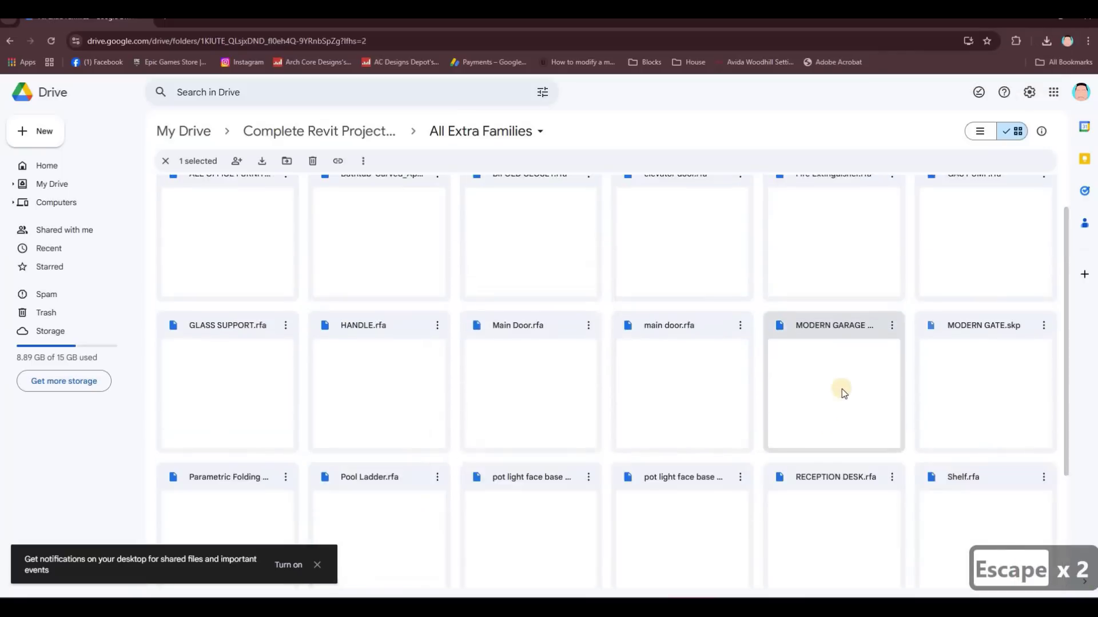
pyautogui.scroll(1, 257, 452)
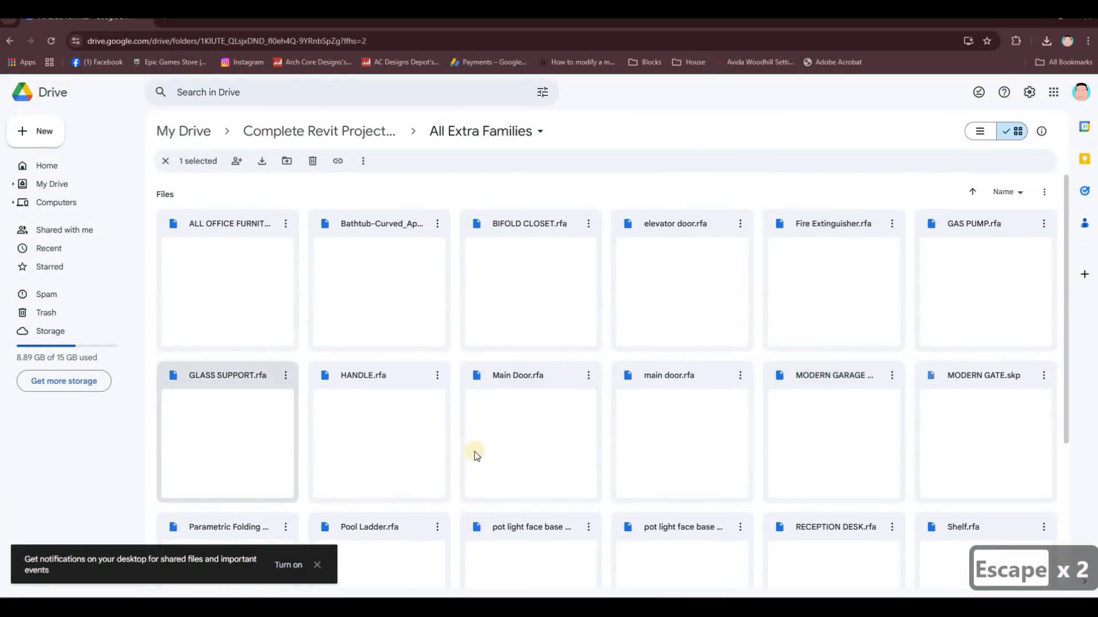
pyautogui.scroll(-1, 428, 451)
pyautogui.scroll(1, 403, 317)
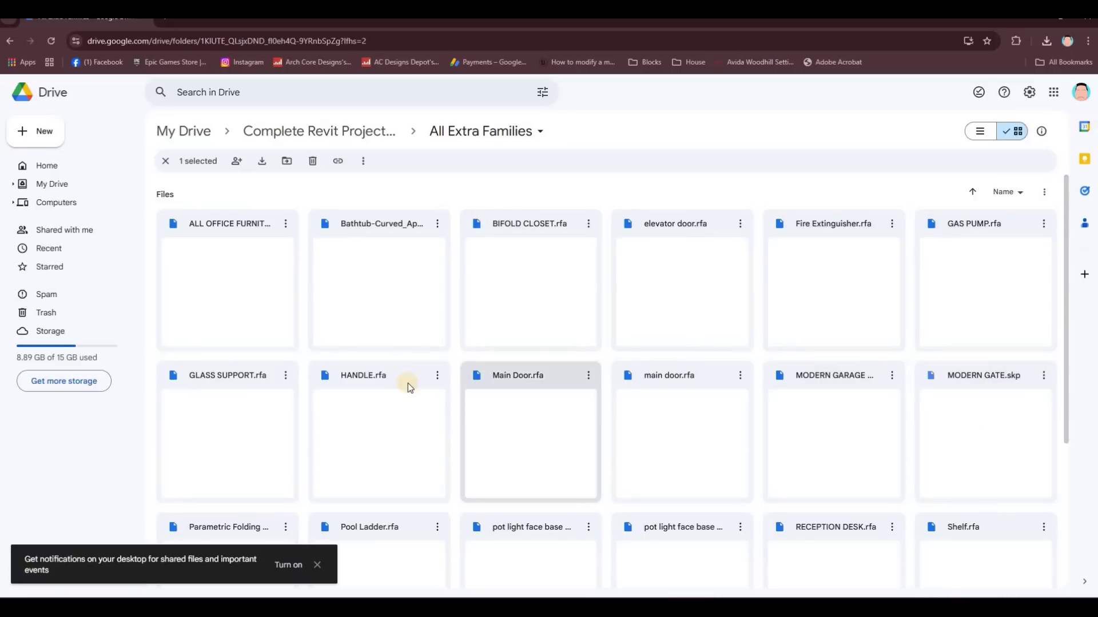
pyautogui.scroll(-4, 402, 449)
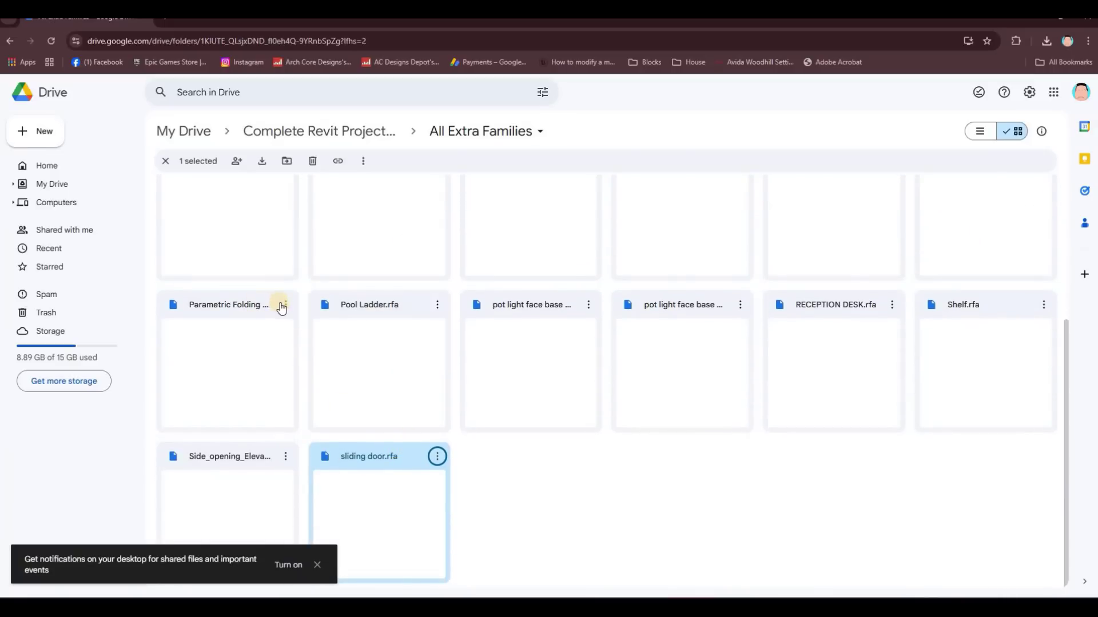
pyautogui.click(285, 305)
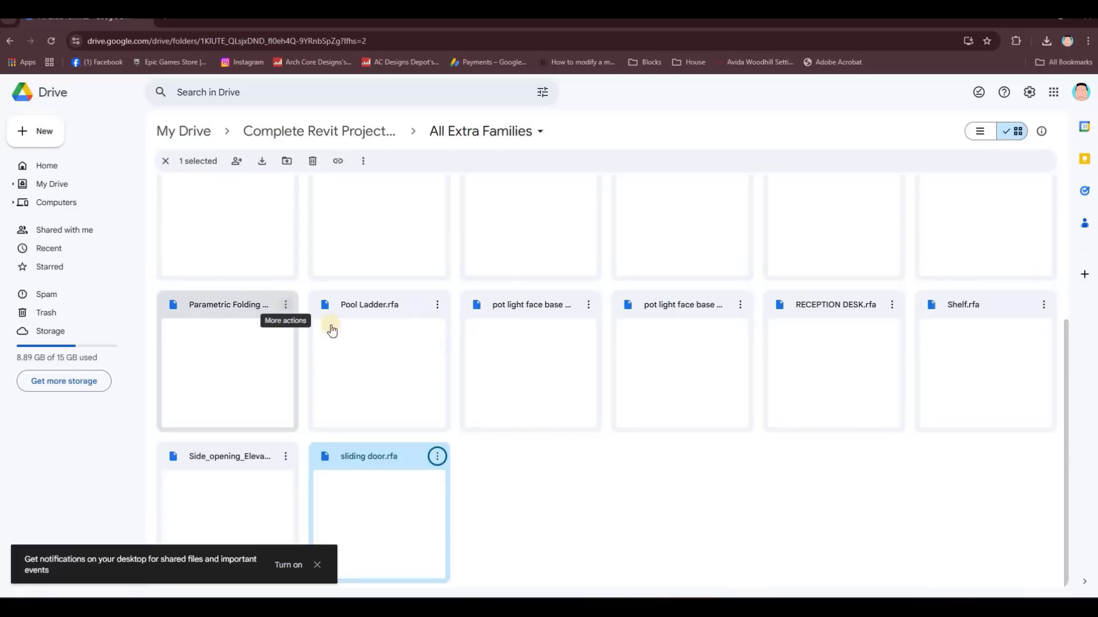
pyautogui.click(449, 354)
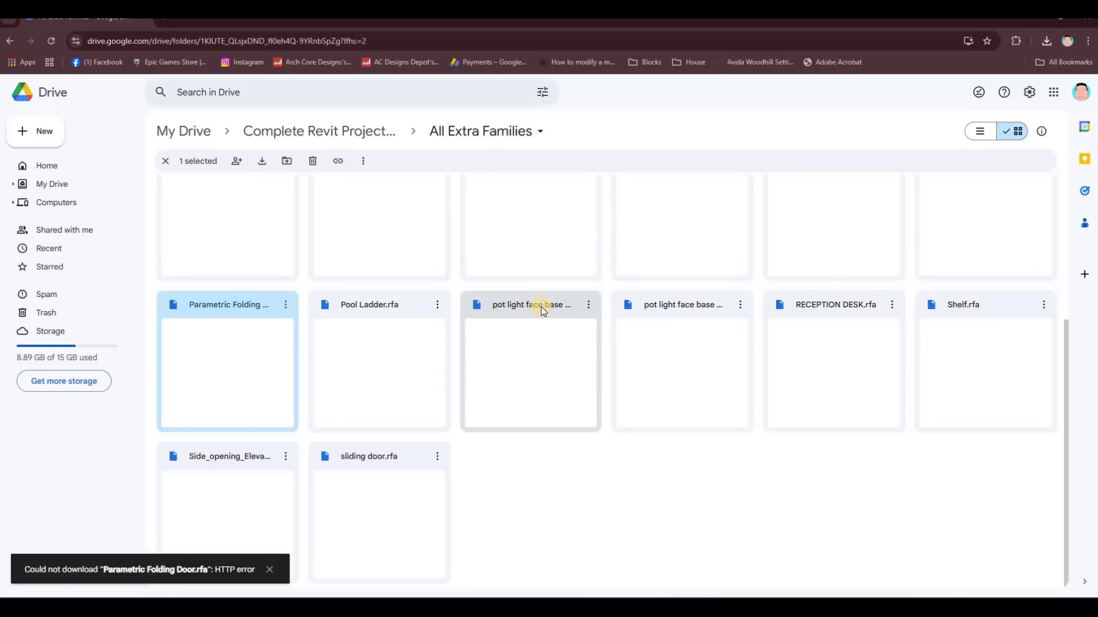
# - Download the families pot light face base circle.rfa and pot light face base square.rfa
pyautogui.click(670, 306)
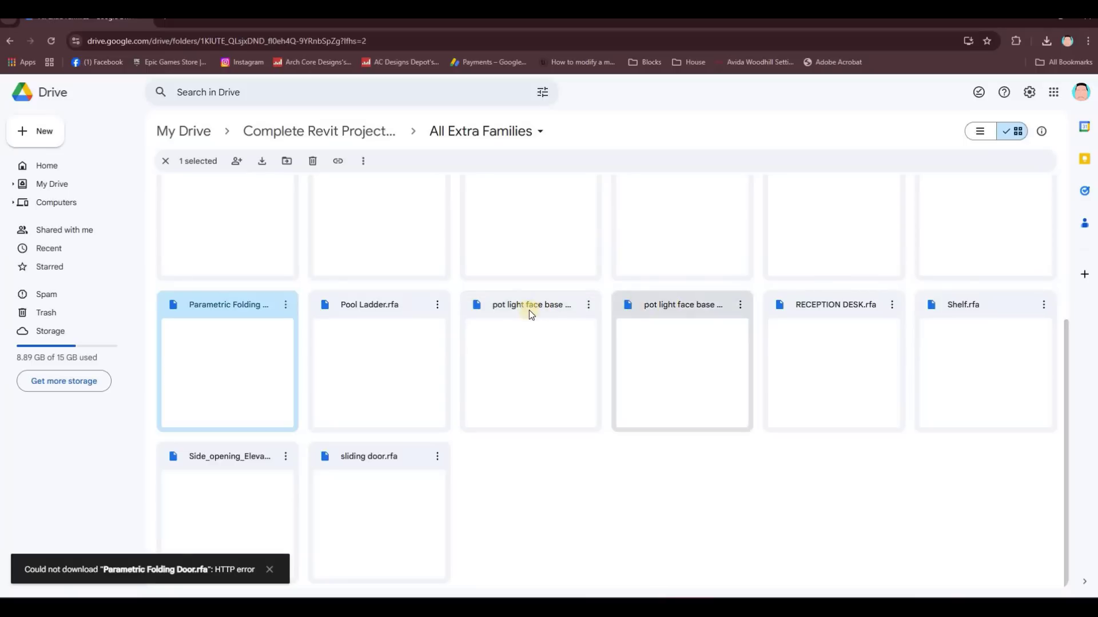
pyautogui.click(589, 312)
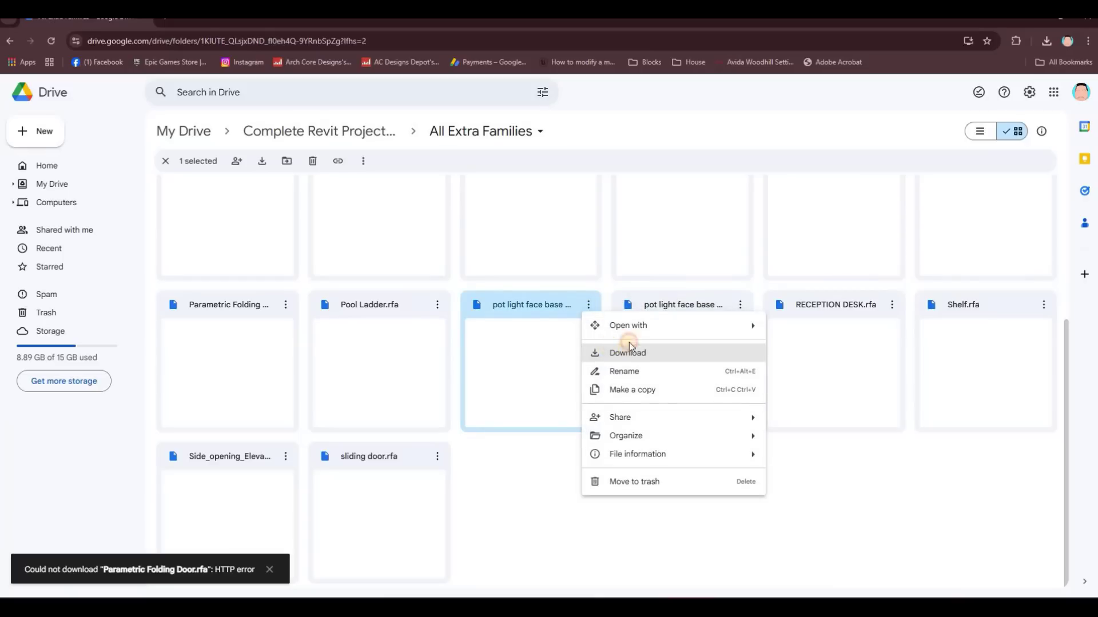
pyautogui.click(542, 315)
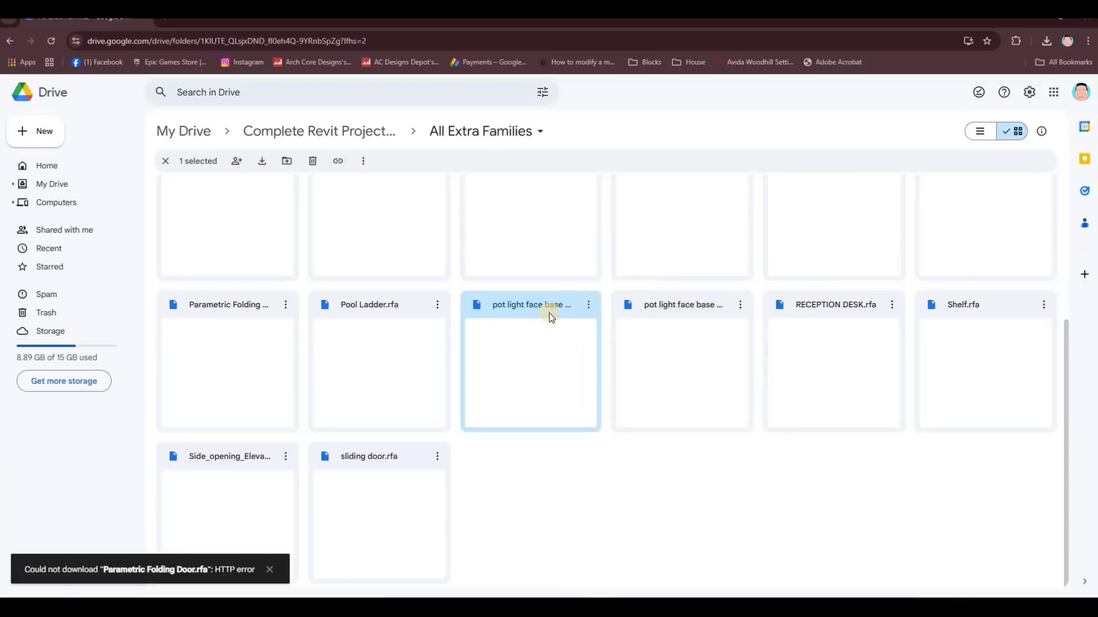
pyautogui.click(696, 307)
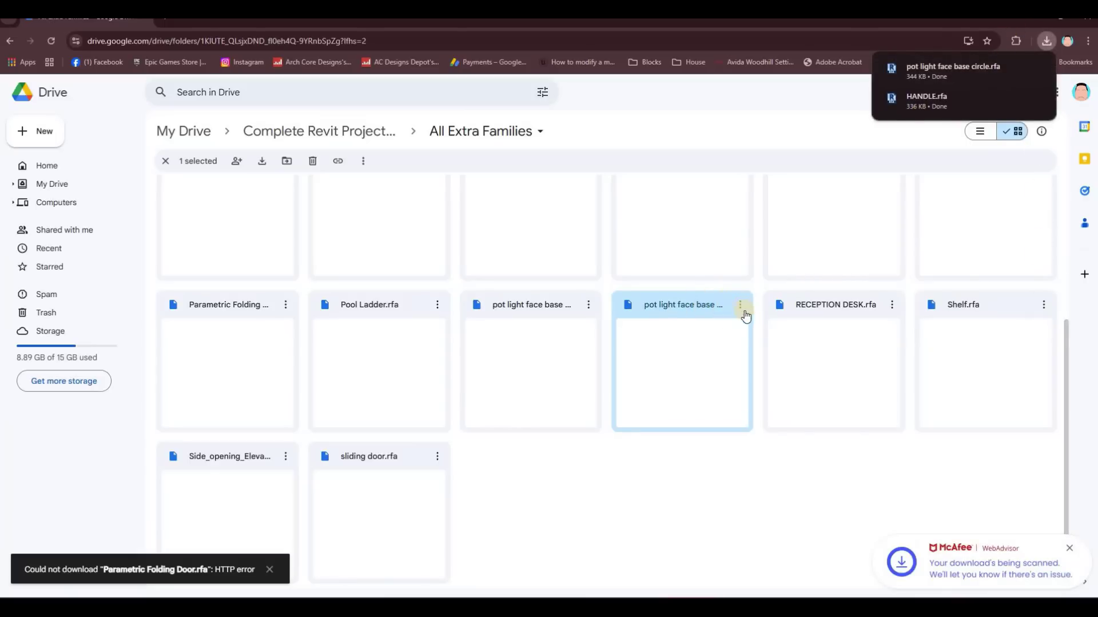
pyautogui.rightClick(795, 358)
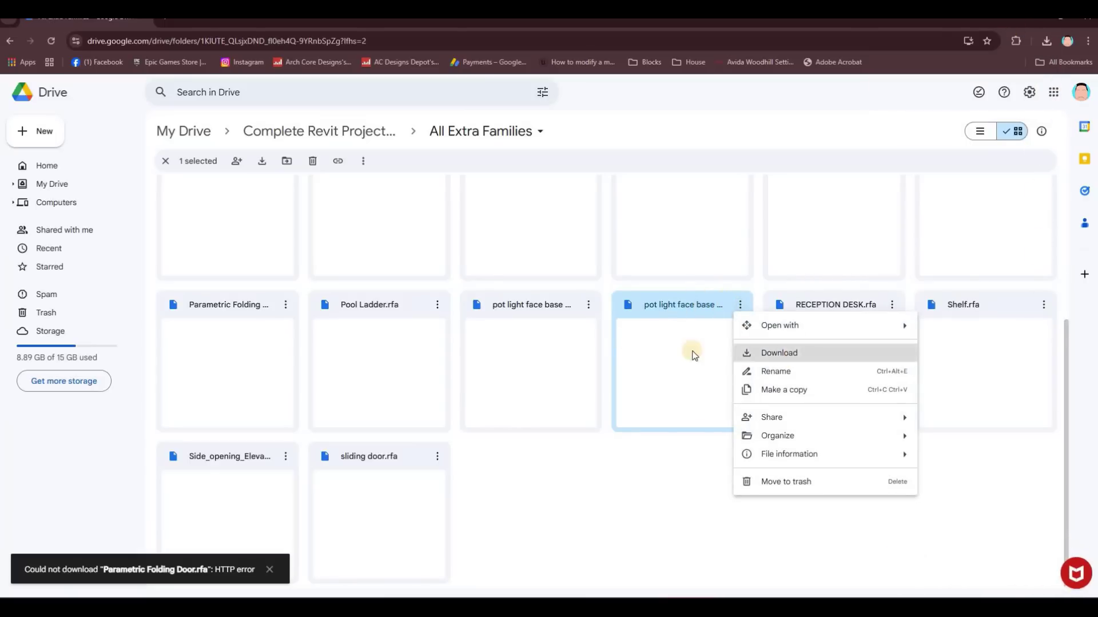
pyautogui.click(635, 352)
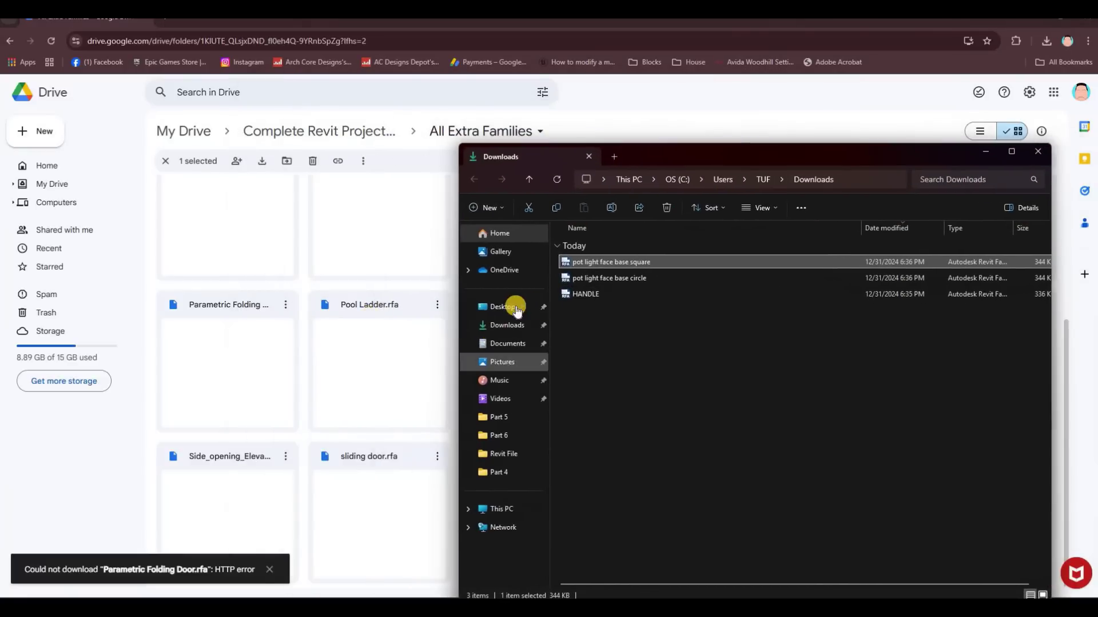
# - Download Parametric Folding Door.rfa from the Drive folder again
pyautogui.scroll(3, 266, 424)
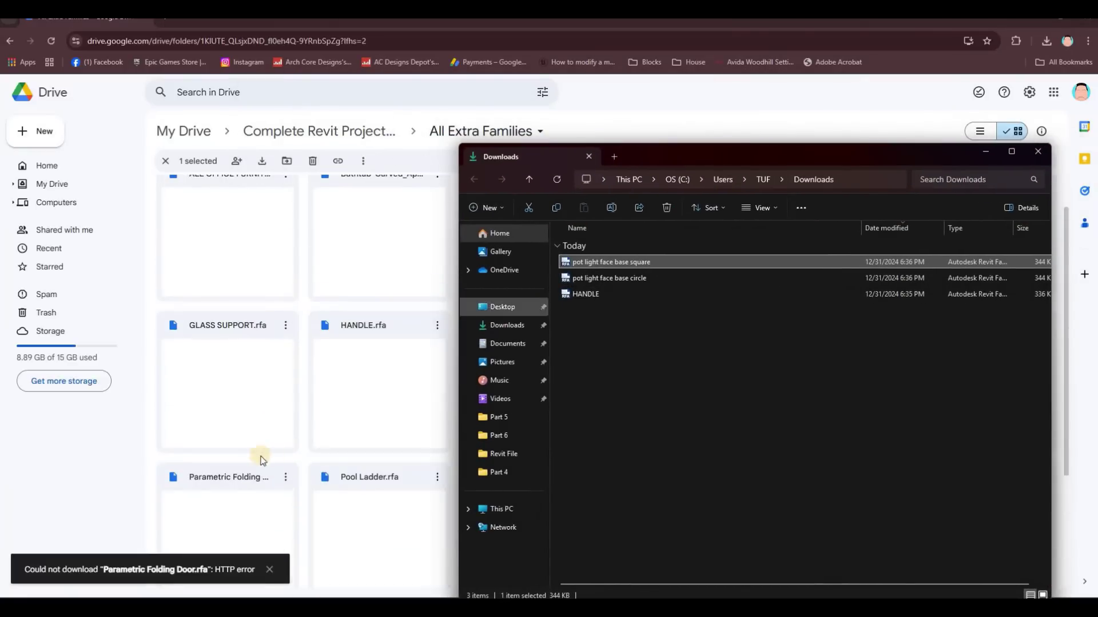
pyautogui.scroll(-3, 308, 315)
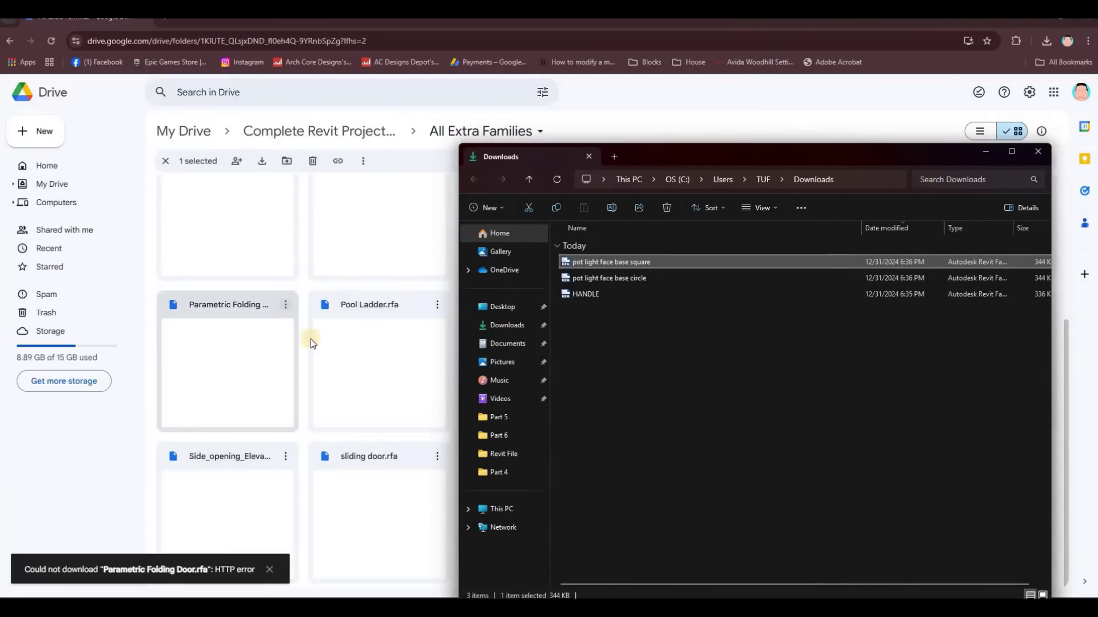
pyautogui.click(285, 305)
pyautogui.click(446, 352)
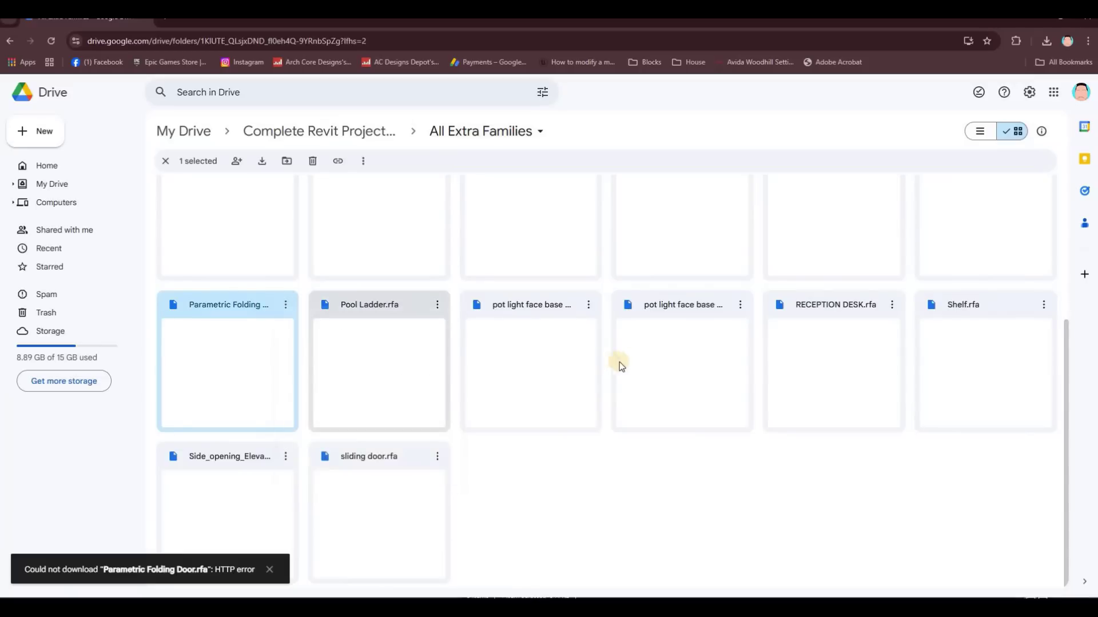
# - Download Main Door.rfa from the All Extra Families folder
pyautogui.scroll(3, 742, 362)
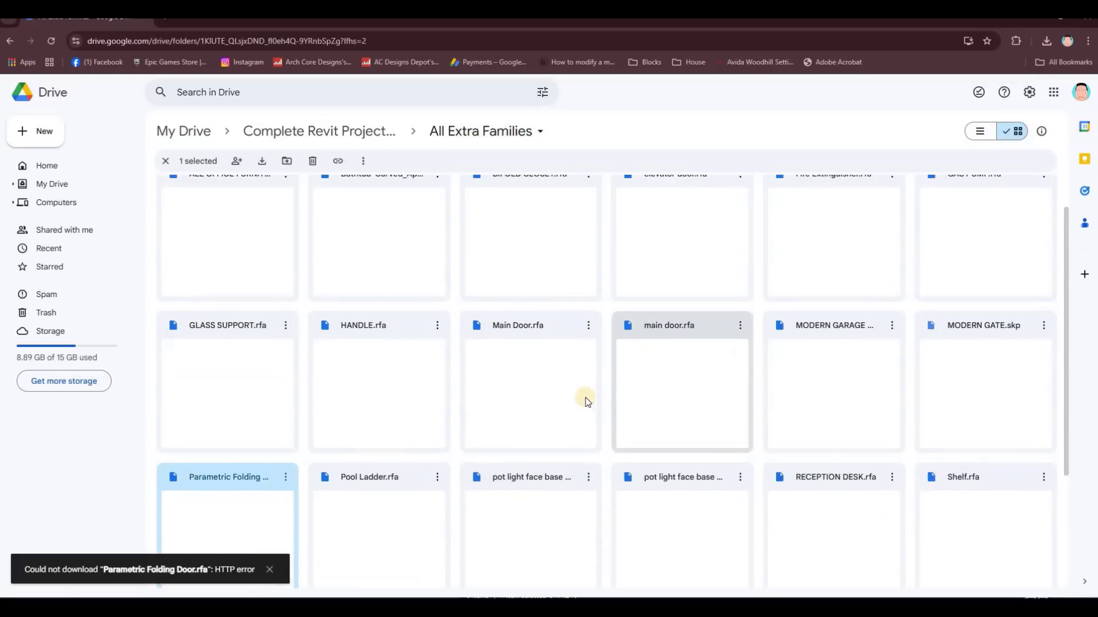
pyautogui.scroll(1, 643, 376)
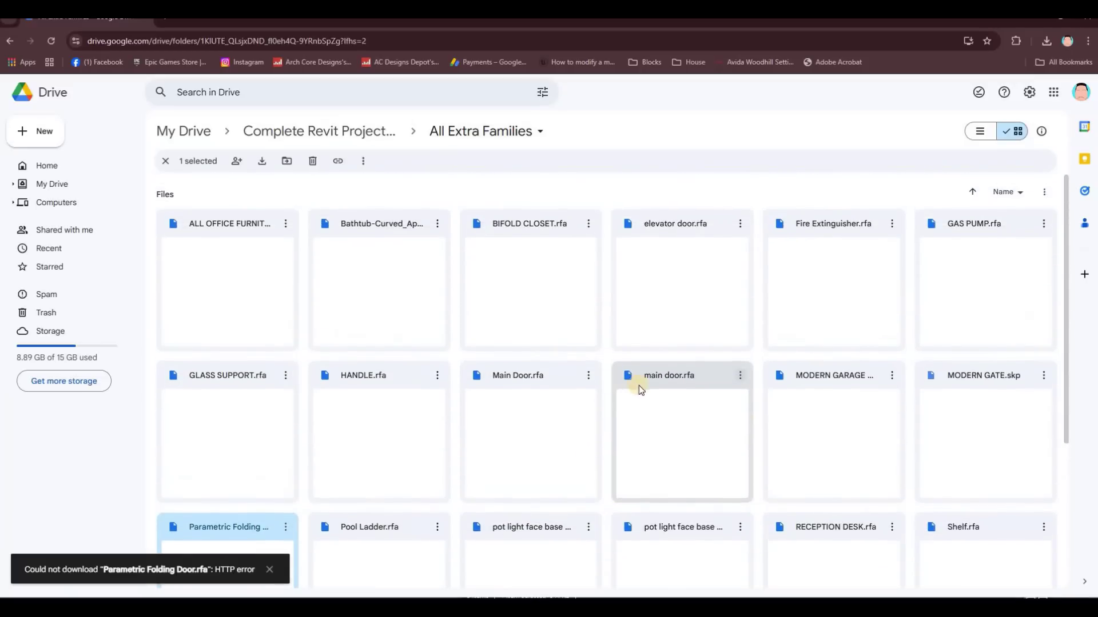
pyautogui.click(590, 378)
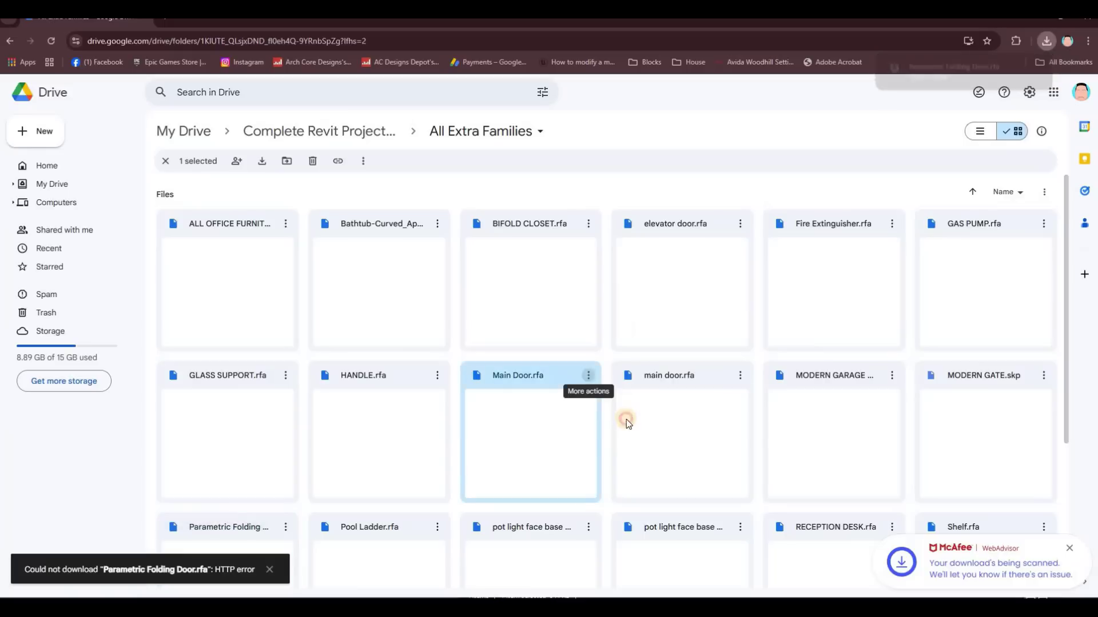
pyautogui.click(627, 423)
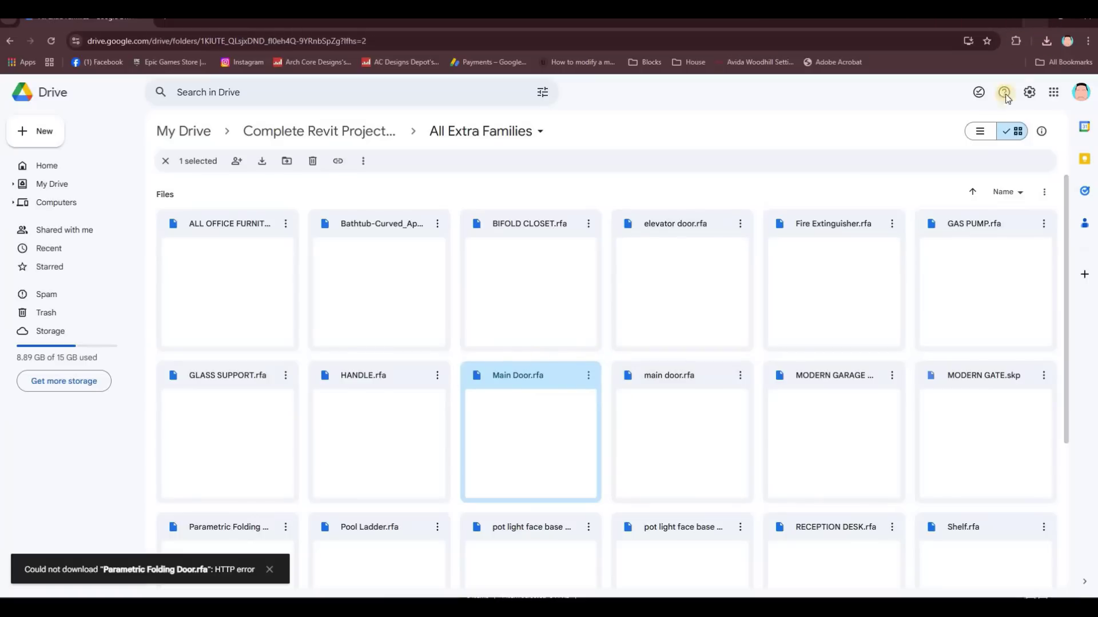
# - Show the downloaded Main Door file in its Downloads folder and place that window over the Revit 3D view
pyautogui.click(1047, 41)
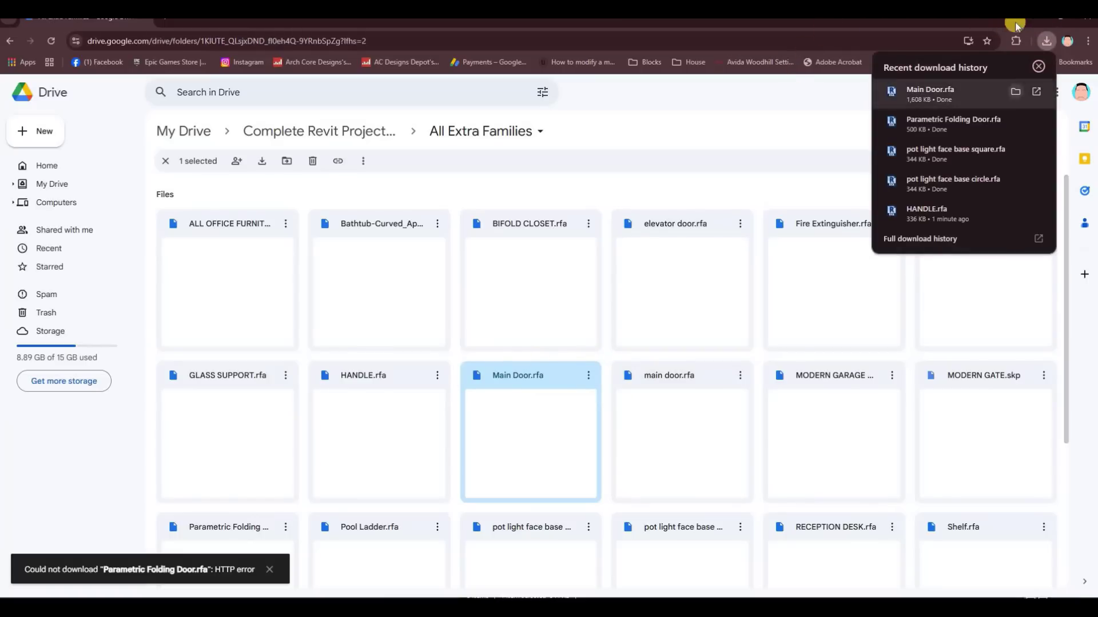
pyautogui.click(1015, 92)
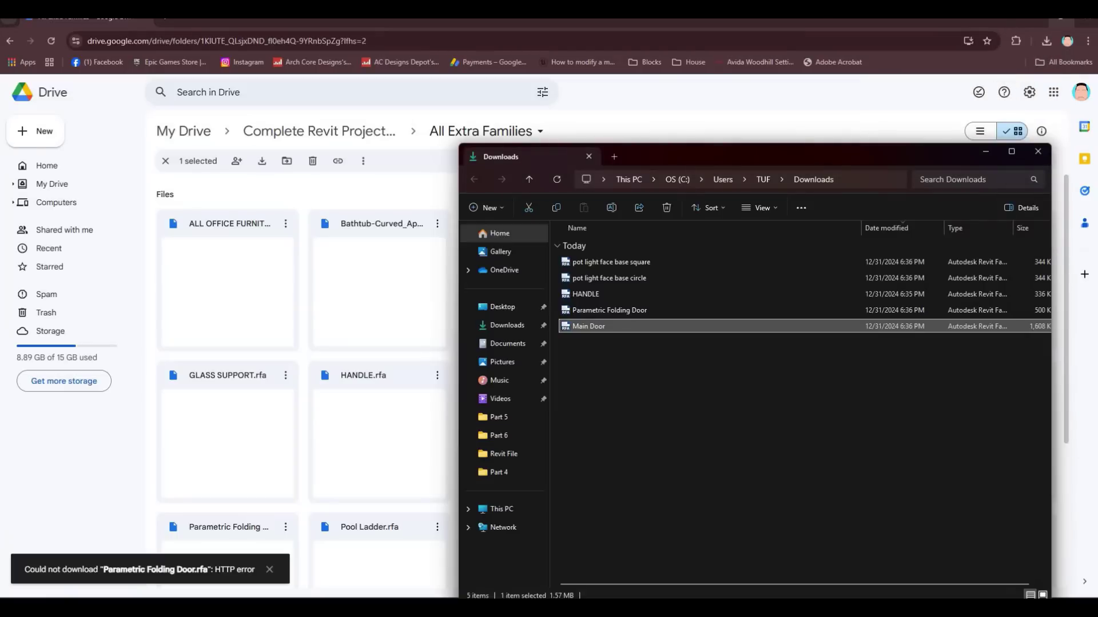
pyautogui.click(1006, 139)
pyautogui.click(948, 156)
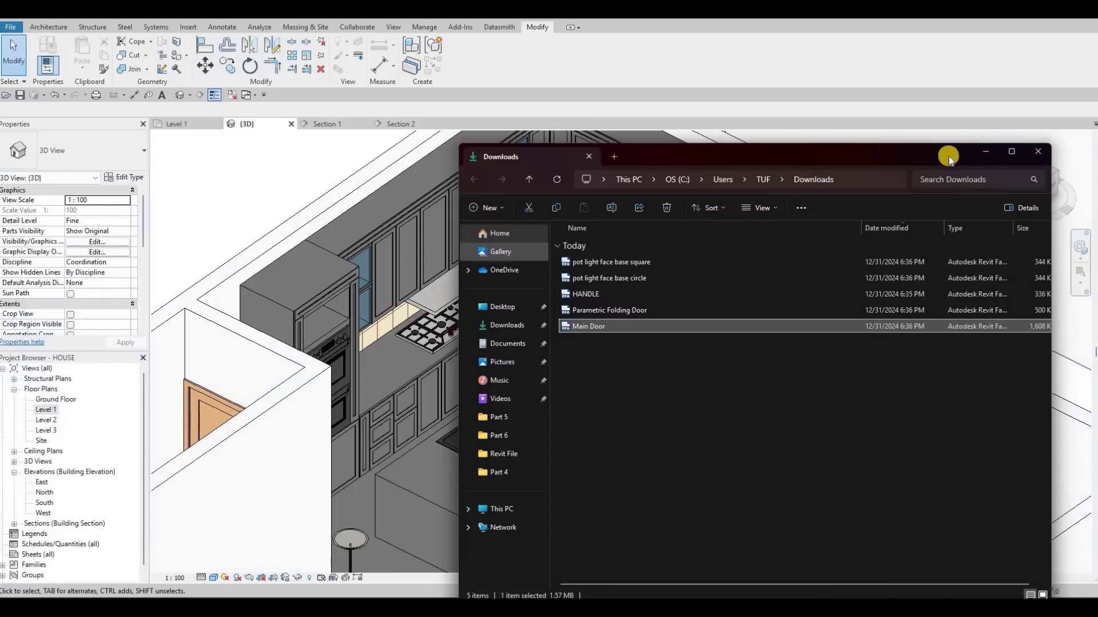
pyautogui.moveTo(948, 156); pyautogui.dragTo(993, 140)
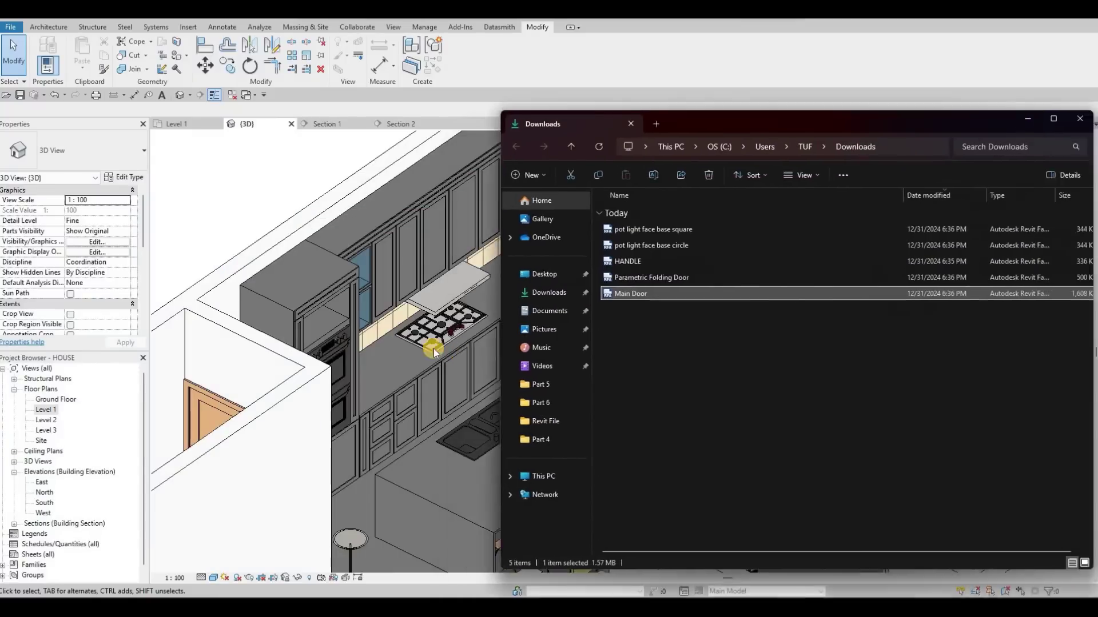
# - Frame the whole kitchen in the Revit 3D view and bring the Downloads folder window back in front of it
pyautogui.scroll(-3, 441, 334)
pyautogui.click(769, 601)
pyautogui.moveTo(492, 423); pyautogui.dragTo(403, 426, button='middle')
pyautogui.moveTo(765, 607)
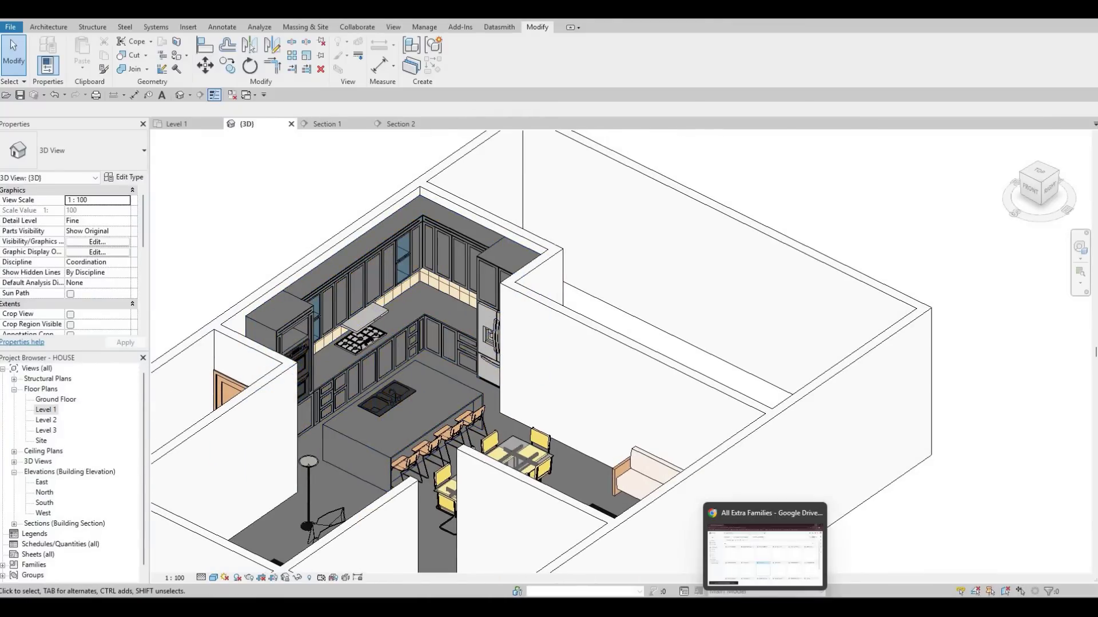
pyautogui.click(765, 552)
pyautogui.click(765, 607)
pyautogui.moveTo(613, 608)
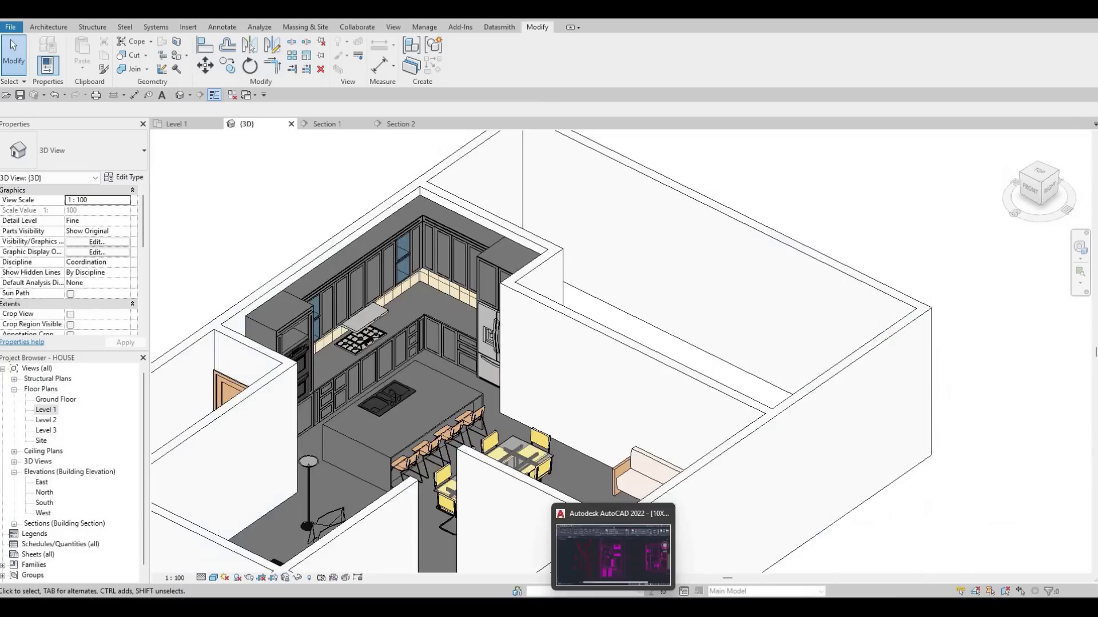
pyautogui.click(538, 608)
pyautogui.click(616, 567)
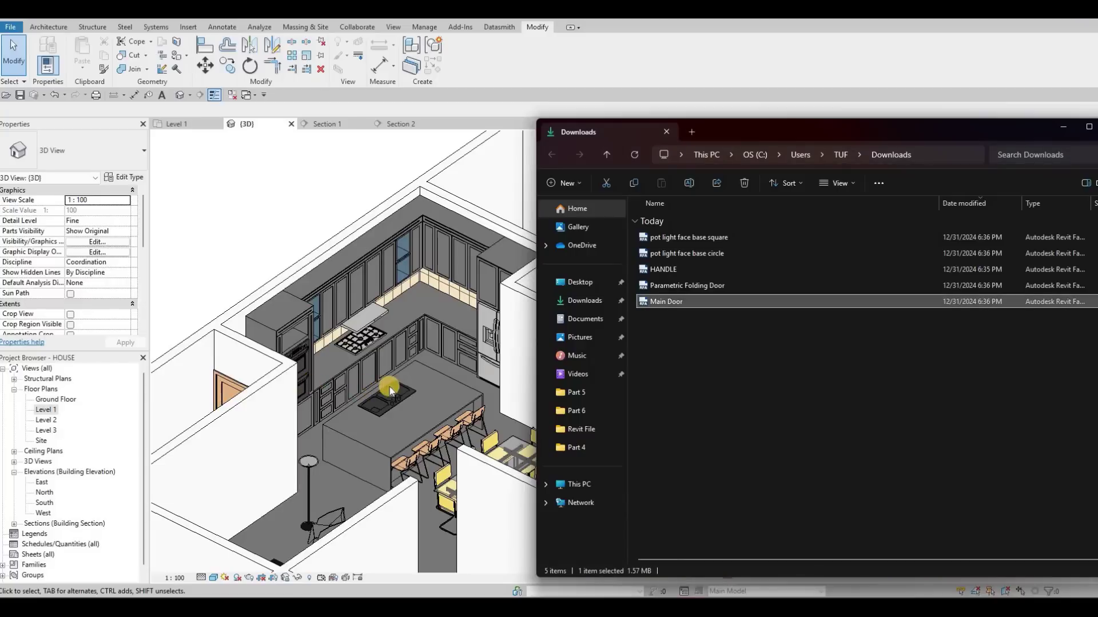
# - Open the Level 1 floor plan and load the Main Door family into it from the Downloads folder
pyautogui.click(313, 379)
pyautogui.scroll(-2, 62, 426)
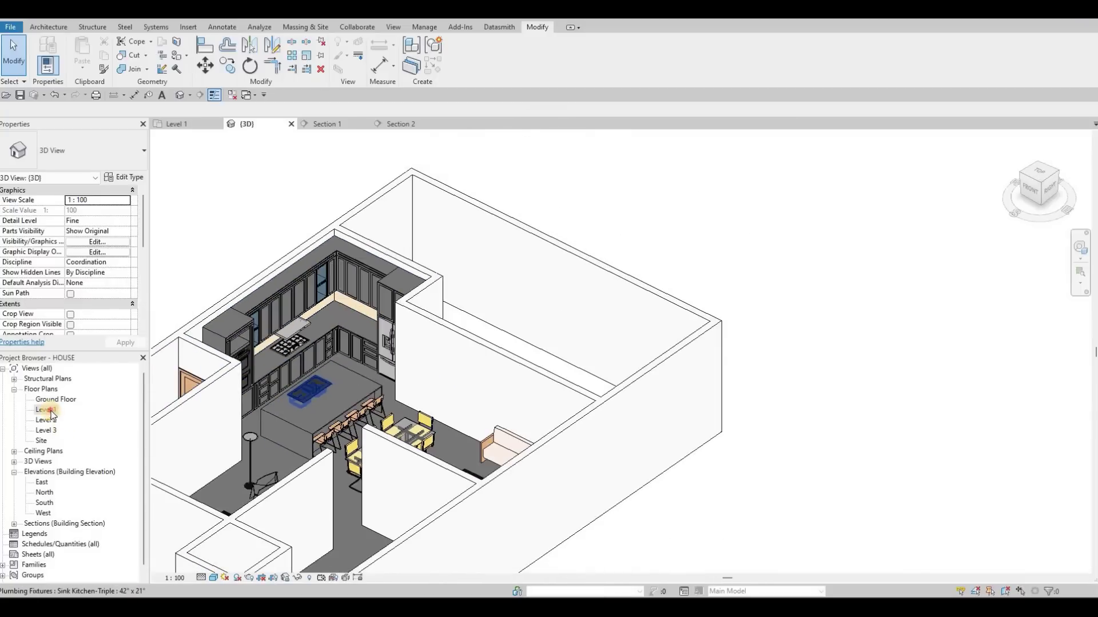
pyautogui.doubleClick(46, 409)
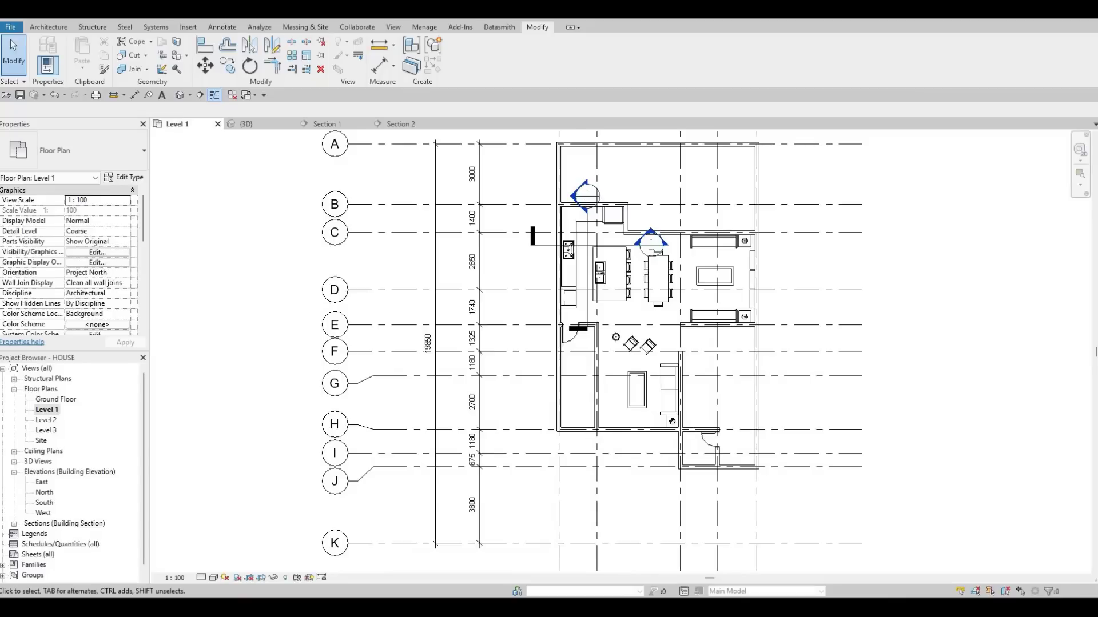
pyautogui.click(599, 564)
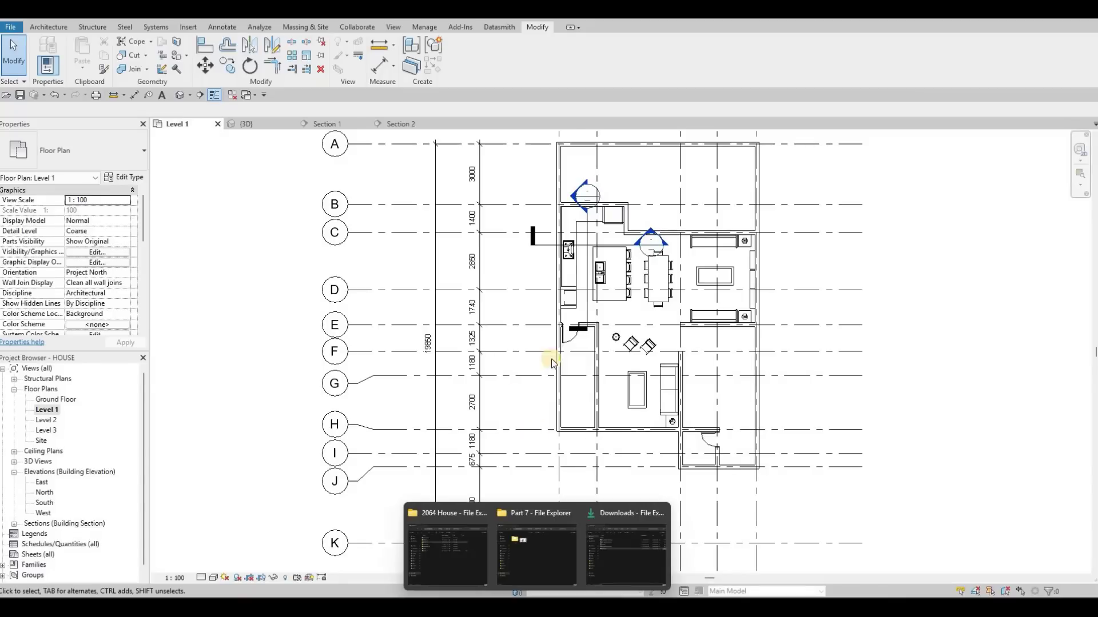
pyautogui.click(671, 301)
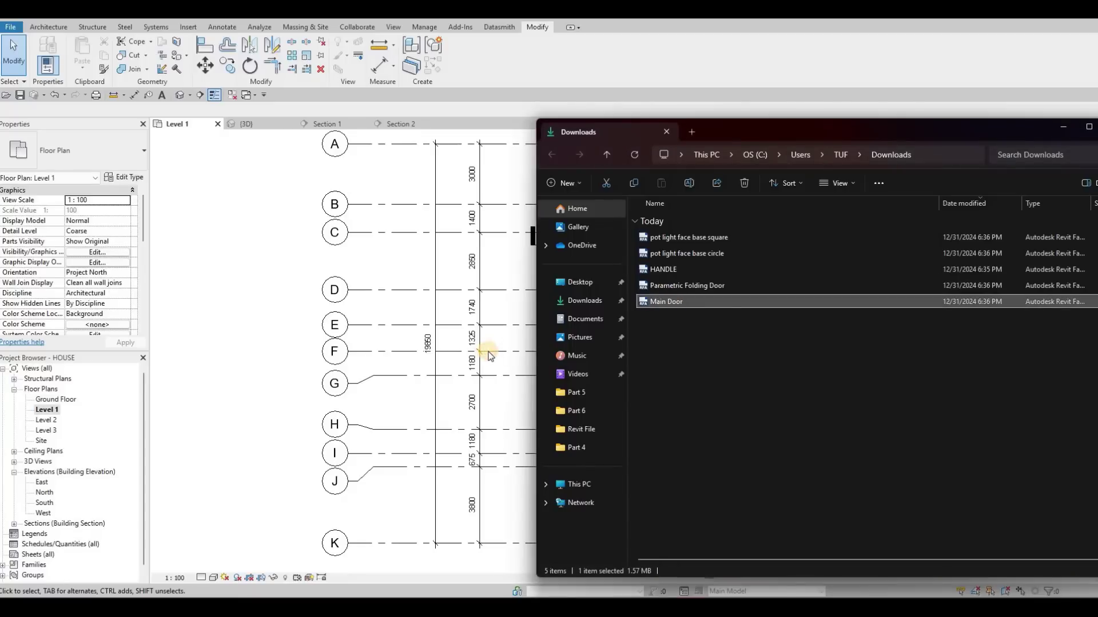
pyautogui.moveTo(491, 352); pyautogui.dragTo(502, 349)
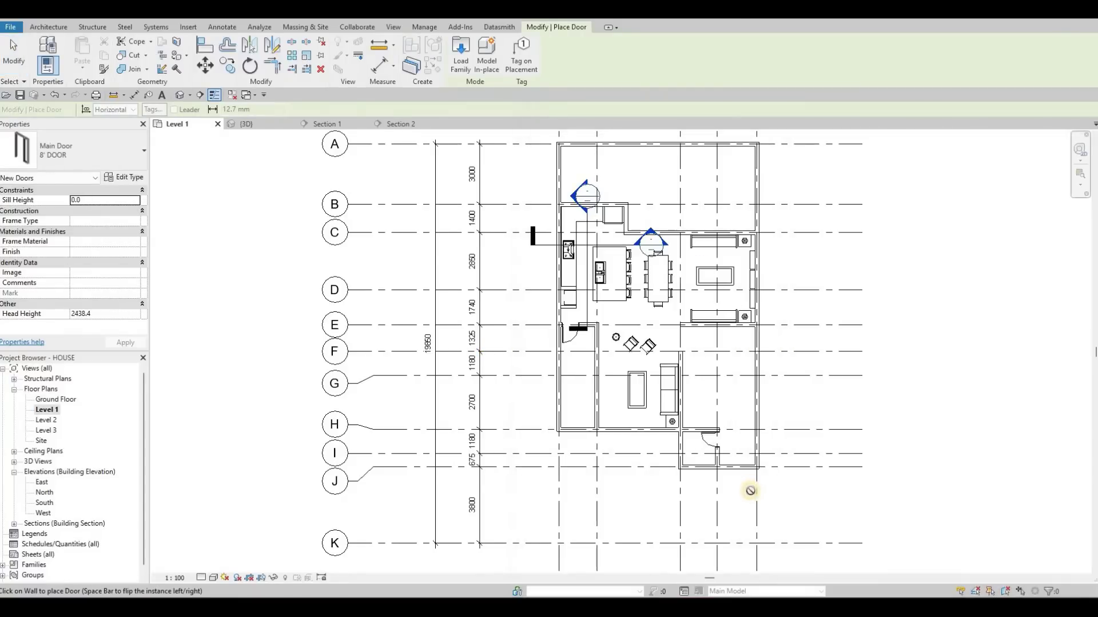
# - Place one Main Door of type 8' DOOR centred in the exterior wall of the small entry space along grid J
pyautogui.scroll(3, 740, 505)
pyautogui.scroll(2, 742, 507)
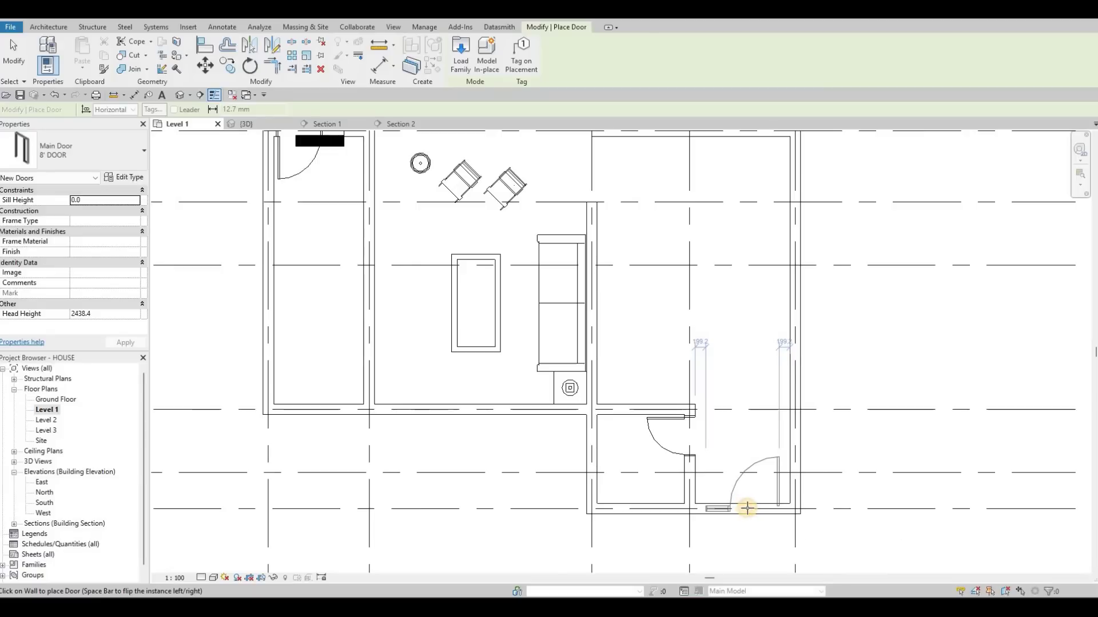
pyautogui.click(737, 506)
pyautogui.press('Escape')
pyautogui.press('Escape')
pyautogui.press('Escape')
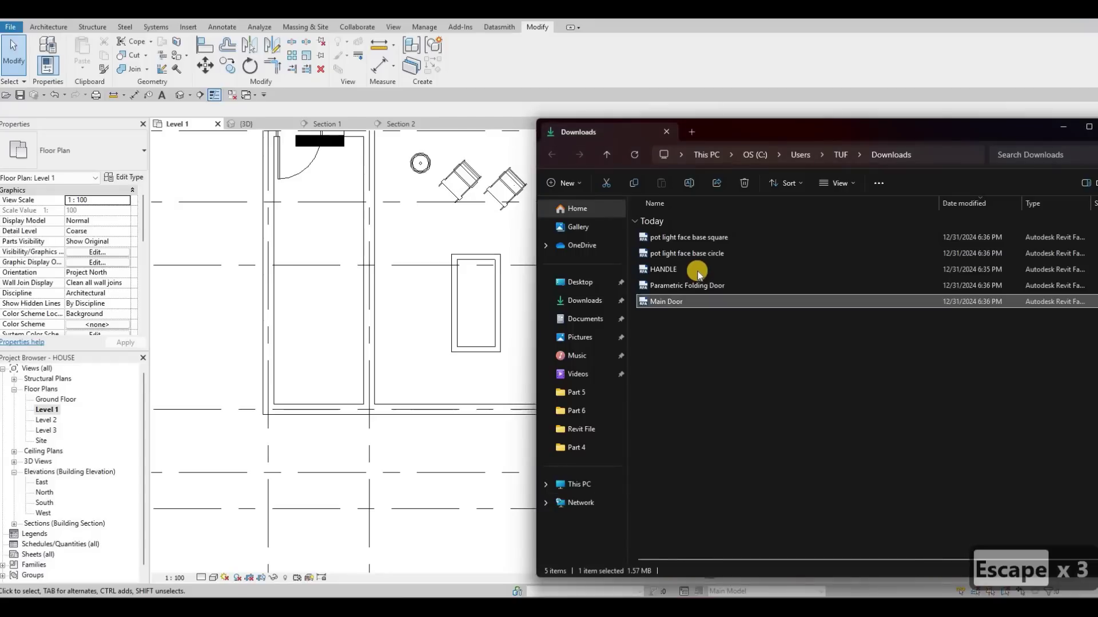
# - Load the Parametric Folding Door family from the Downloads folder into the Level 1 plan
pyautogui.moveTo(632, 307); pyautogui.dragTo(423, 456)
pyautogui.click(702, 289)
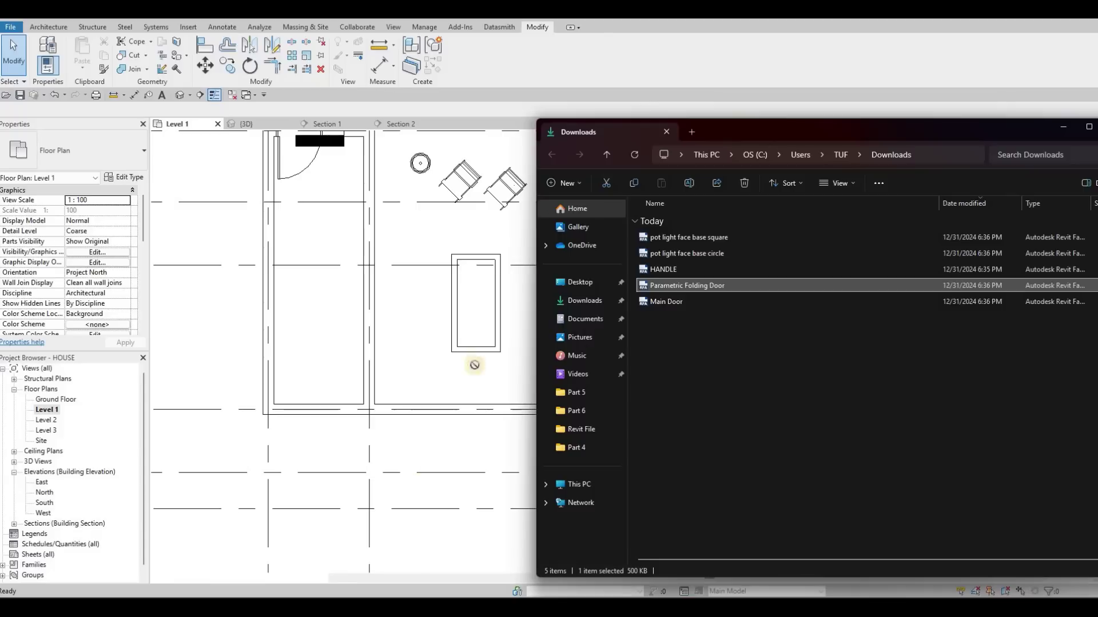
pyautogui.click(448, 518)
# - Place one Parametric Folding Door in the wall along grid C behind the dining area, about 200 mm from the kitchen corner
pyautogui.moveTo(544, 178); pyautogui.dragTo(475, 424, button='middle')
pyautogui.moveTo(557, 138); pyautogui.dragTo(504, 386, button='middle')
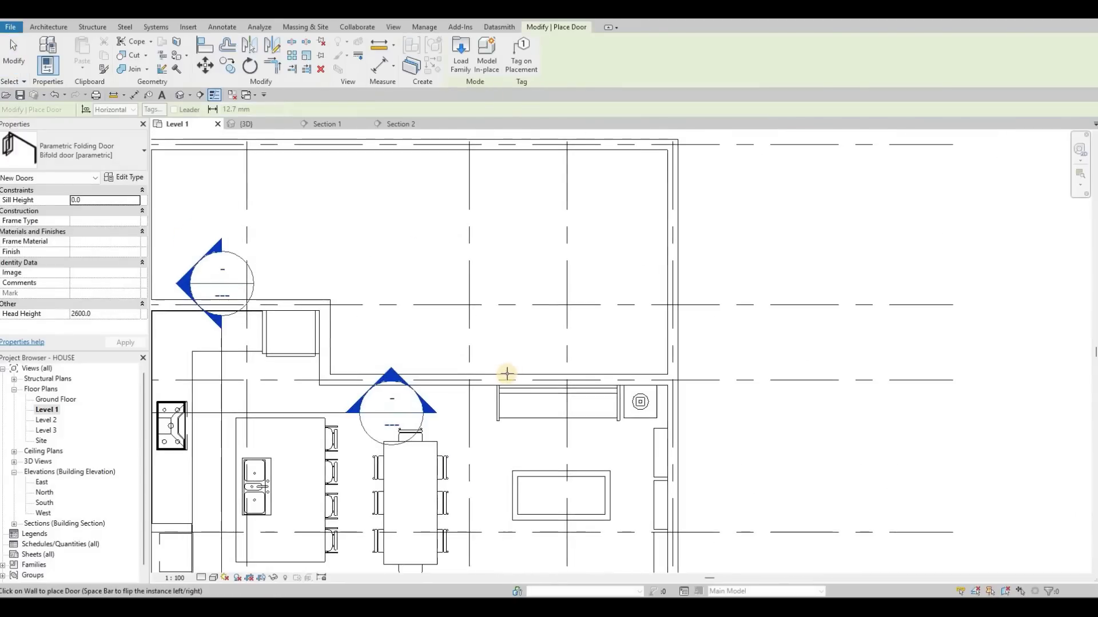
pyautogui.click(474, 383)
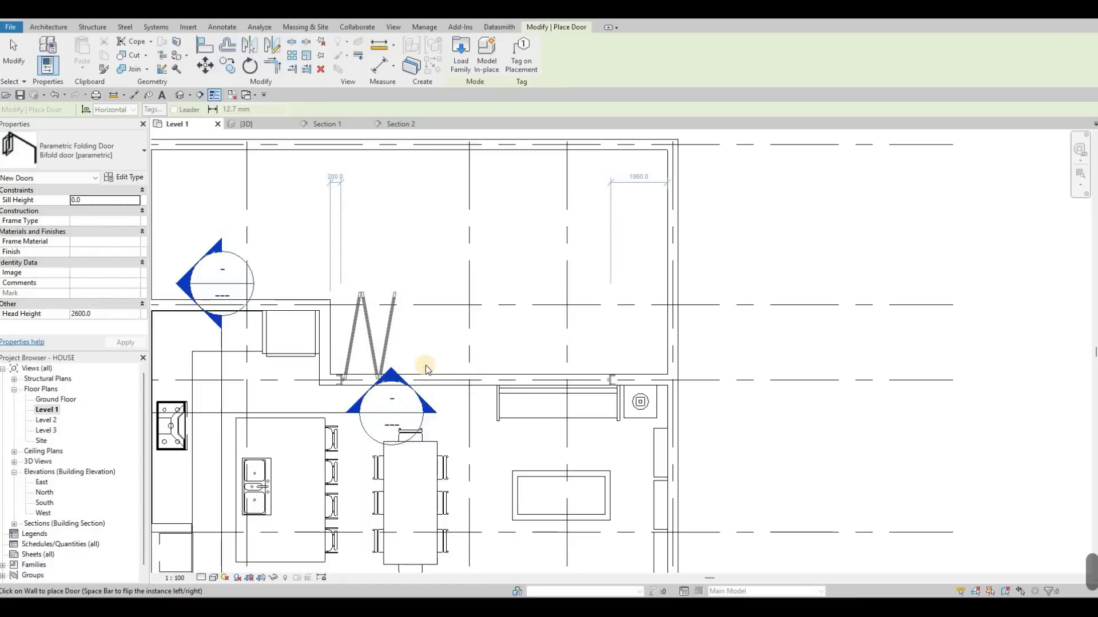
pyautogui.press('Escape')
pyautogui.press('Escape')
pyautogui.press('Escape')
# - In the folding door's type properties, set the External offset to 0 and the No of left panels to 4
pyautogui.click(389, 330)
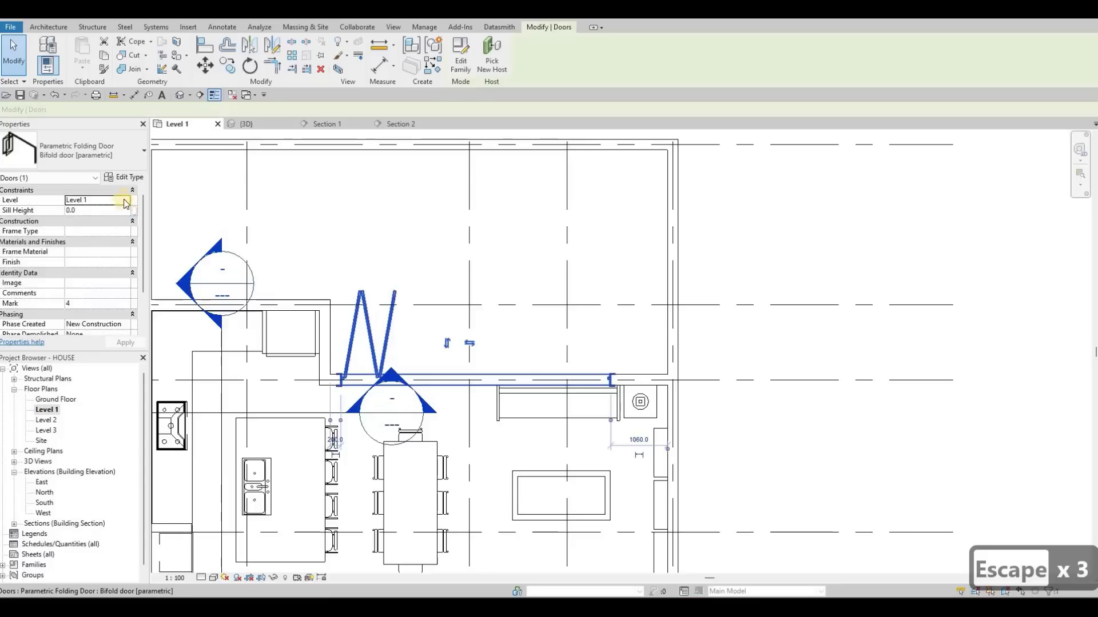
pyautogui.click(128, 178)
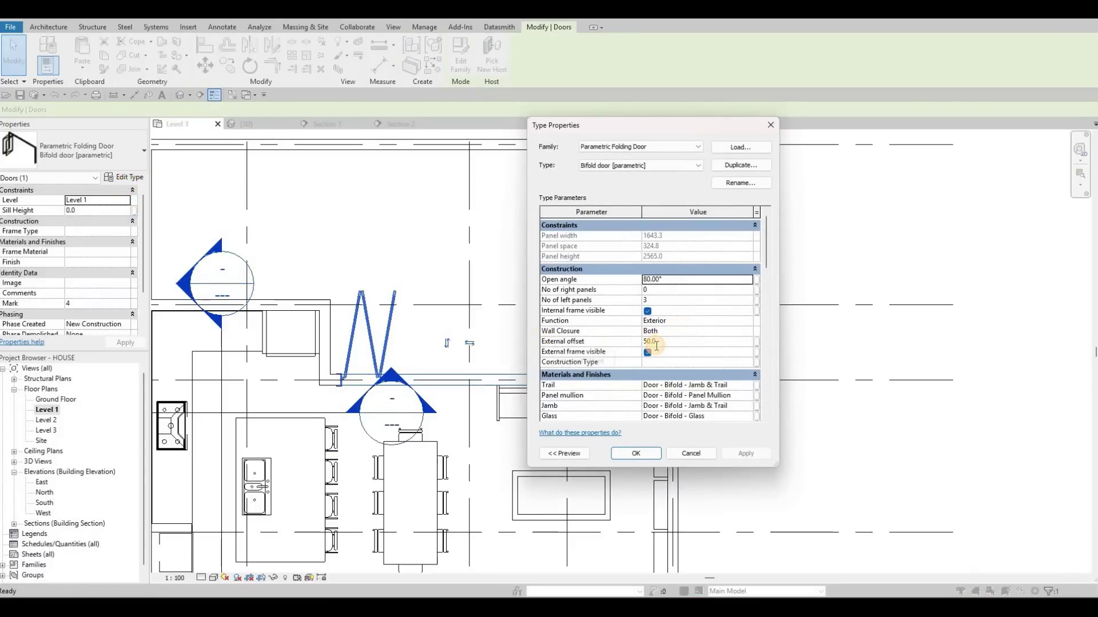
pyautogui.click(670, 342)
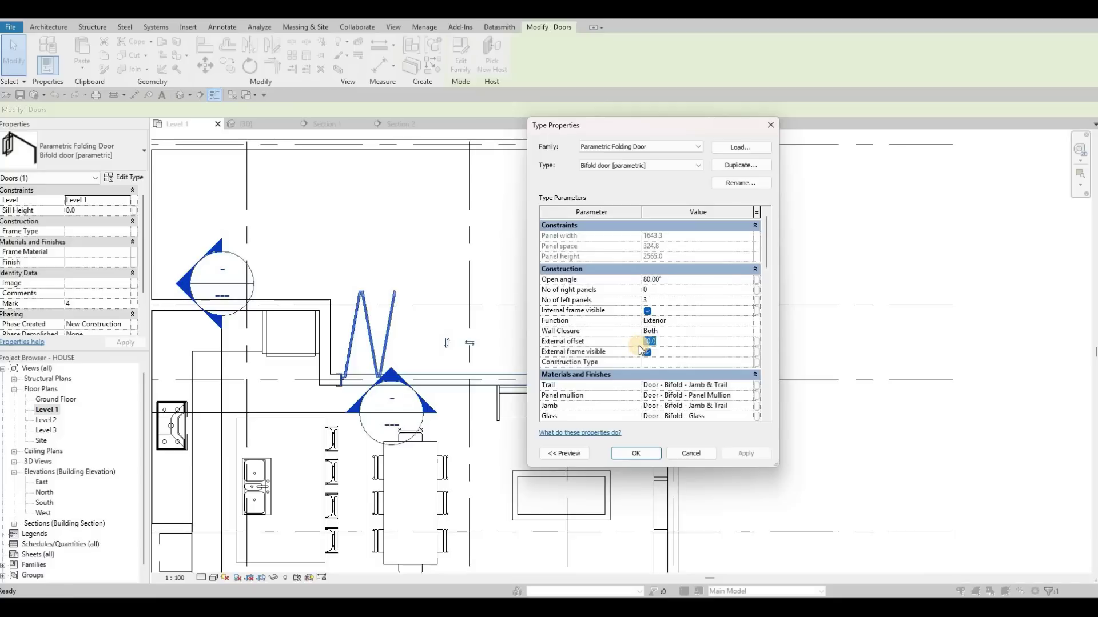
pyautogui.write('0')
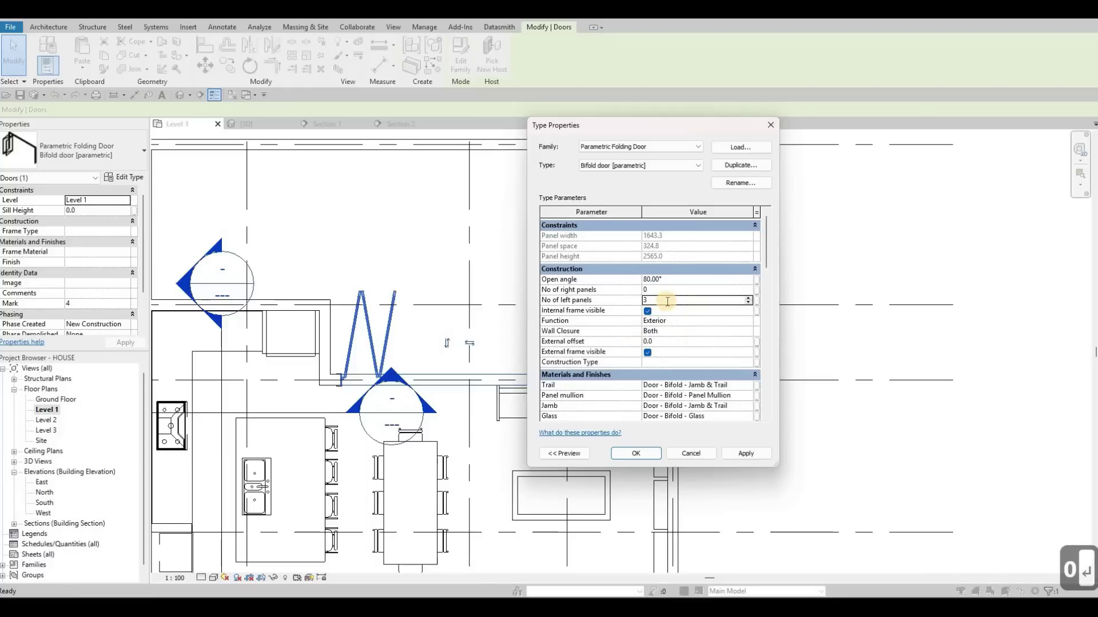
pyautogui.write('4')
pyautogui.press('Return')
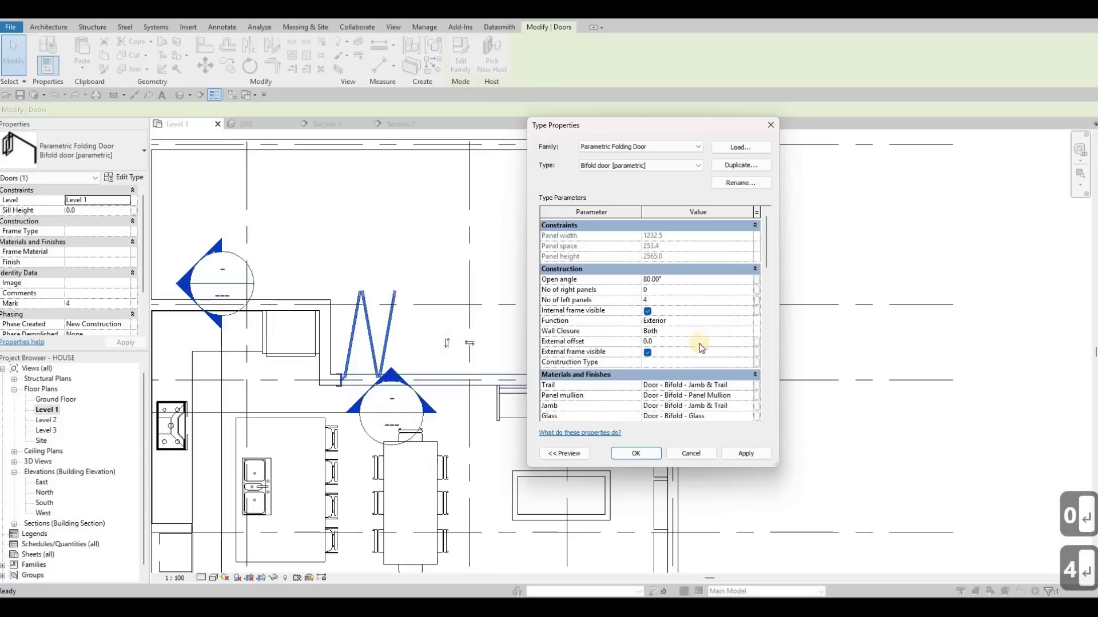
# - Set the folding door type's Width to 3000 and accept the type properties
pyautogui.scroll(-3, 676, 372)
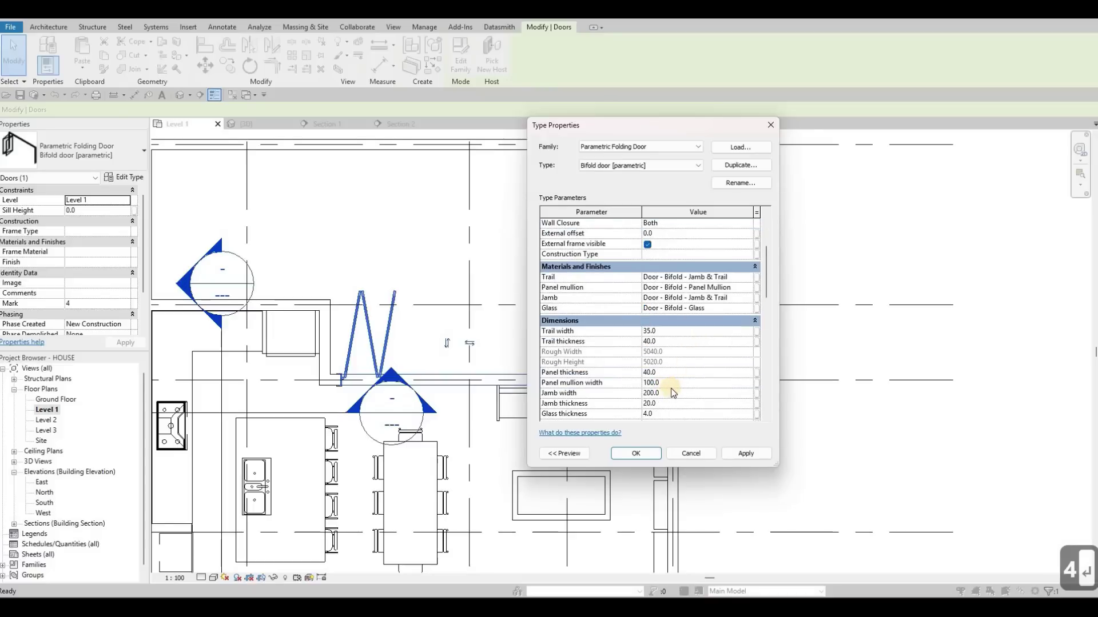
pyautogui.scroll(-3, 677, 372)
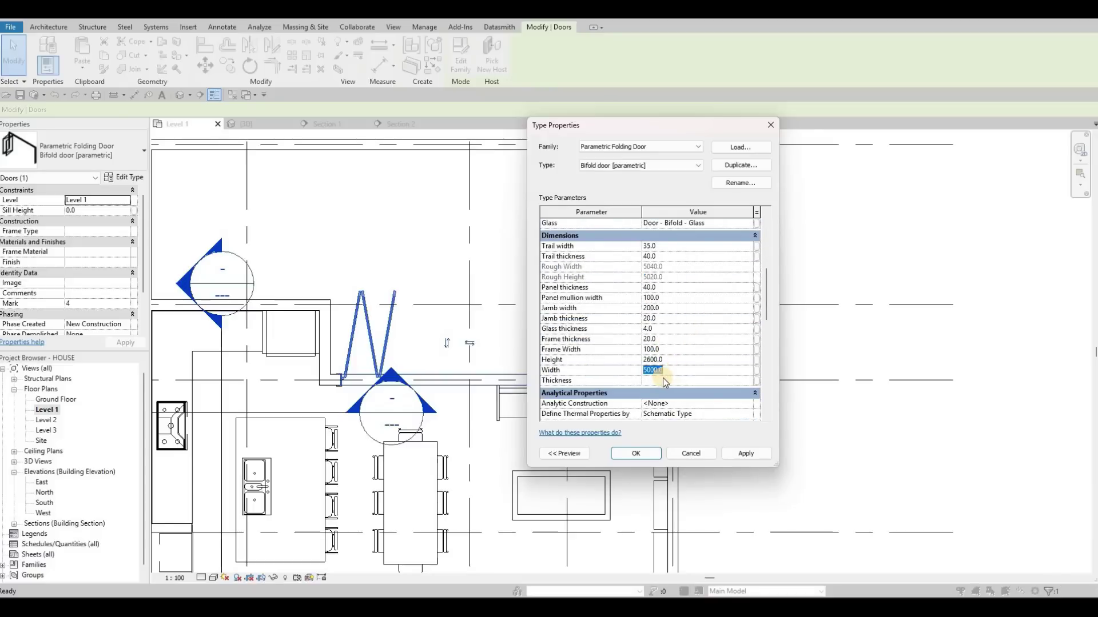
pyautogui.write('3000')
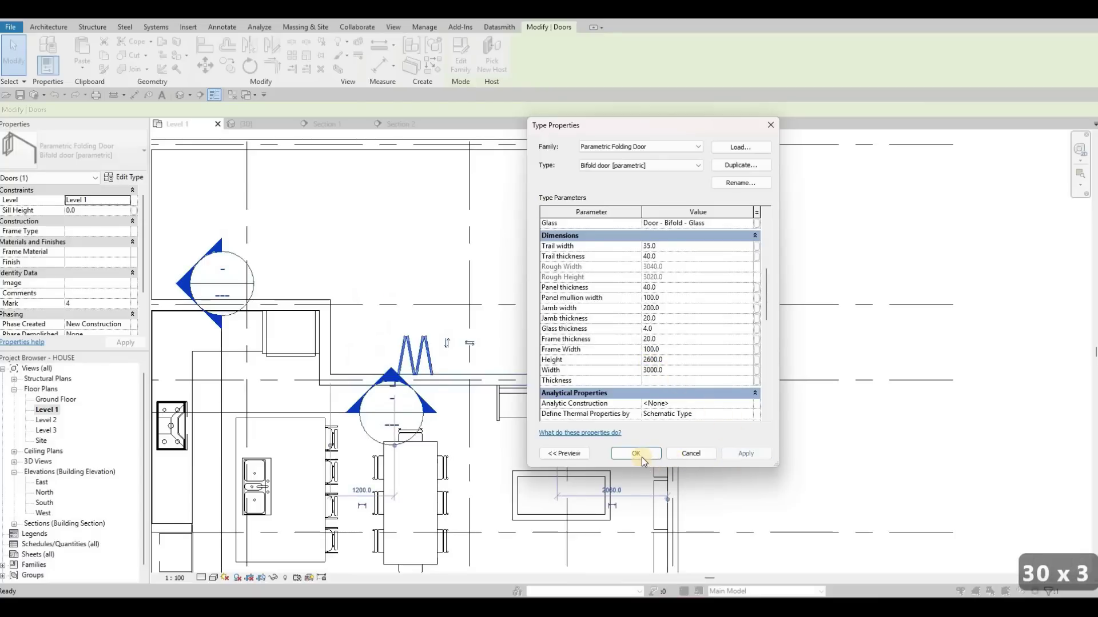
pyautogui.press('Return')
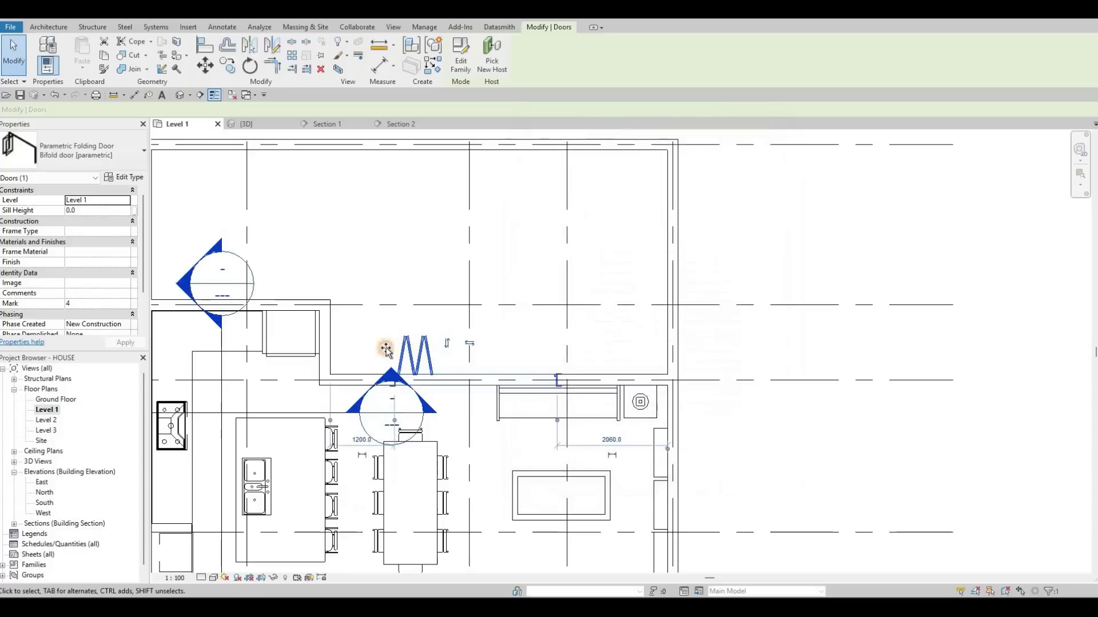
# - Move the folding door along its wall toward the kitchen corner, about 3100 mm from the opposite exterior wall
pyautogui.moveTo(371, 350); pyautogui.dragTo(370, 349)
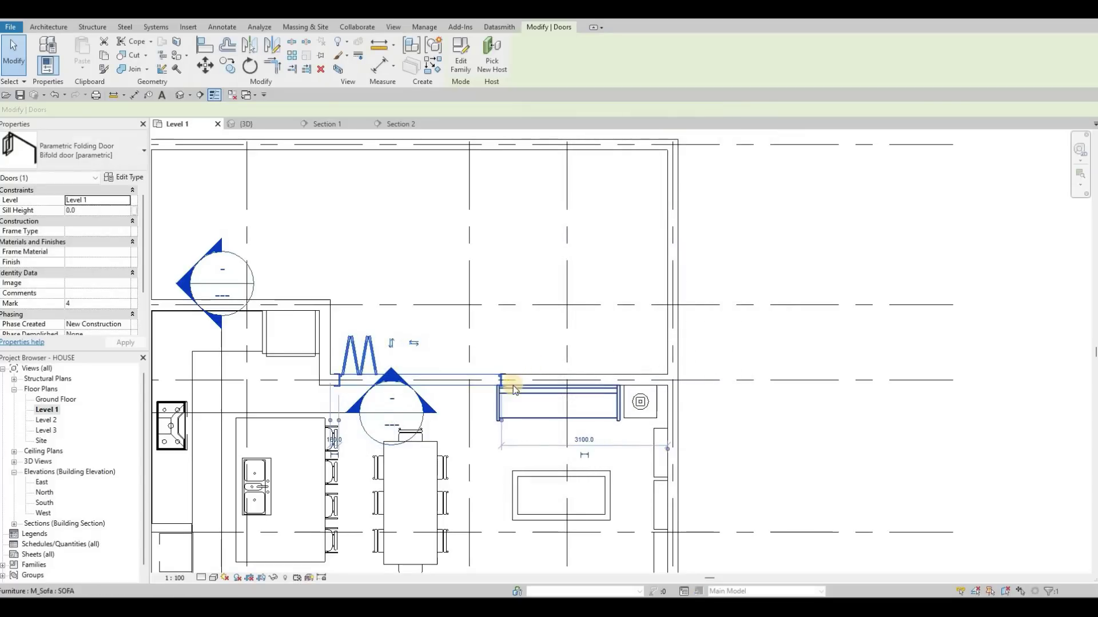
pyautogui.moveTo(573, 420); pyautogui.dragTo(586, 388, button='middle')
pyautogui.scroll(-3, 588, 393)
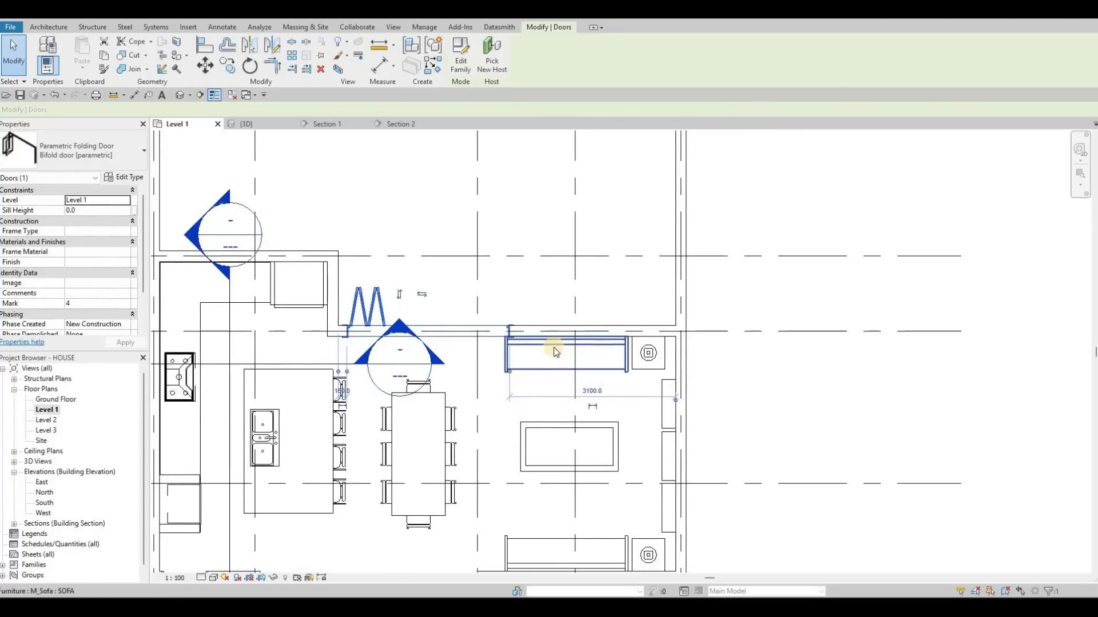
# - Set the folding door type's Width to 2800 so the opening clears the sofa, and accept the type properties
pyautogui.scroll(3, 545, 343)
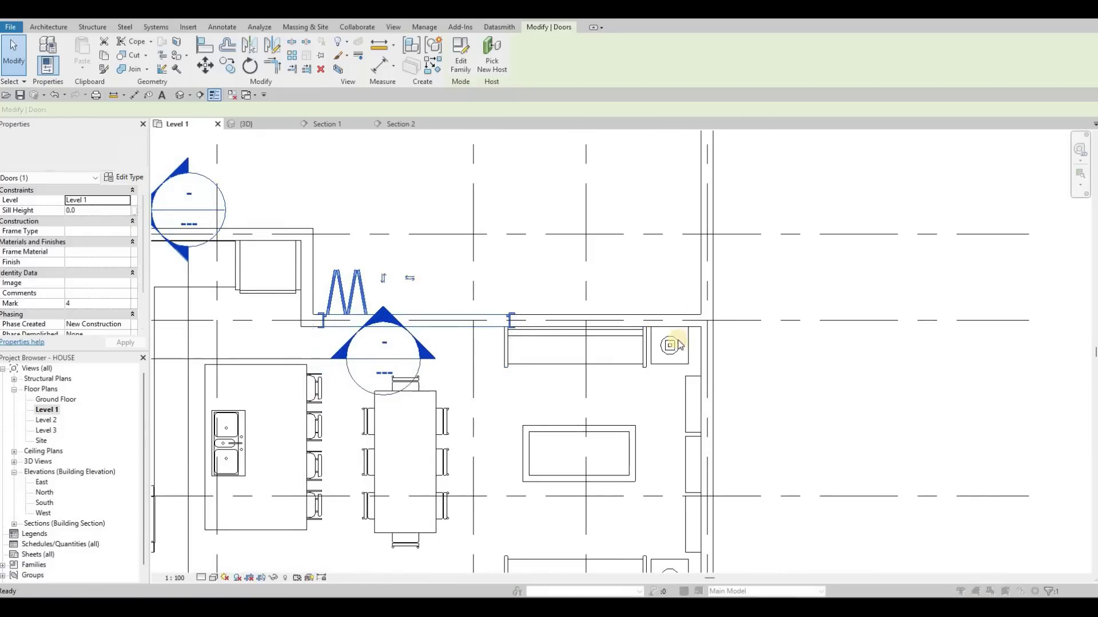
pyautogui.scroll(-5, 680, 351)
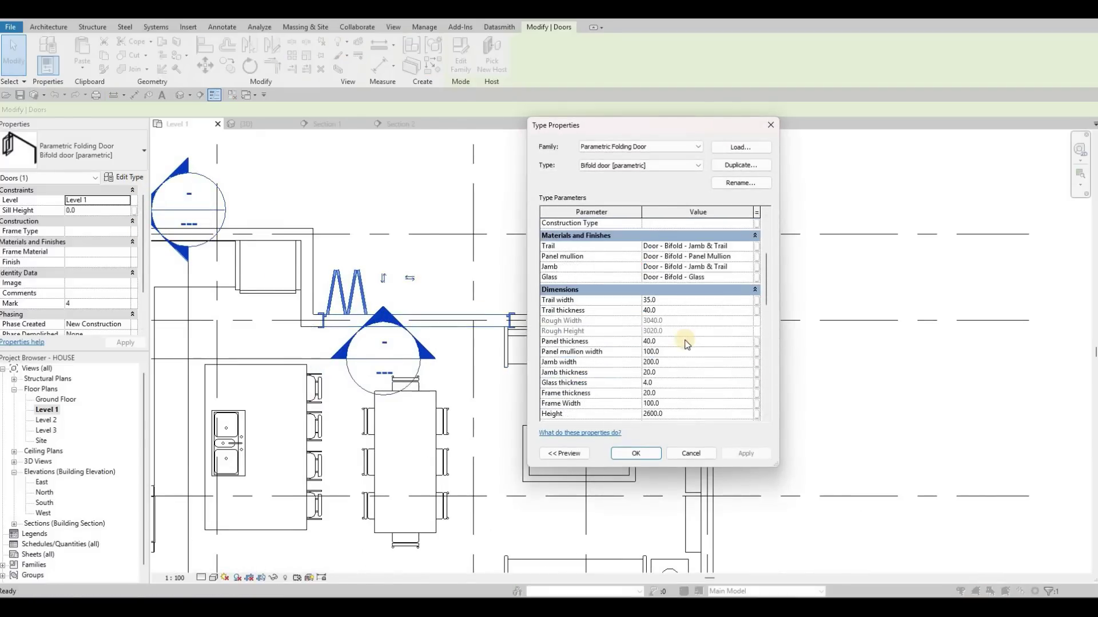
pyautogui.scroll(-3, 685, 344)
pyautogui.scroll(3, 682, 345)
pyautogui.scroll(-4, 684, 355)
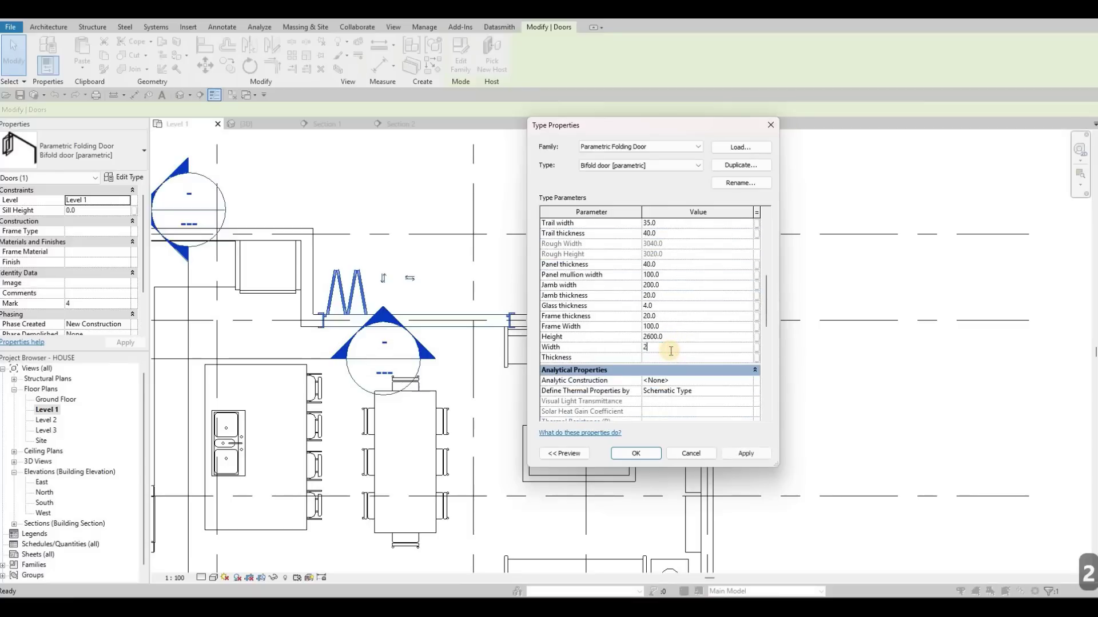
pyautogui.write('00')
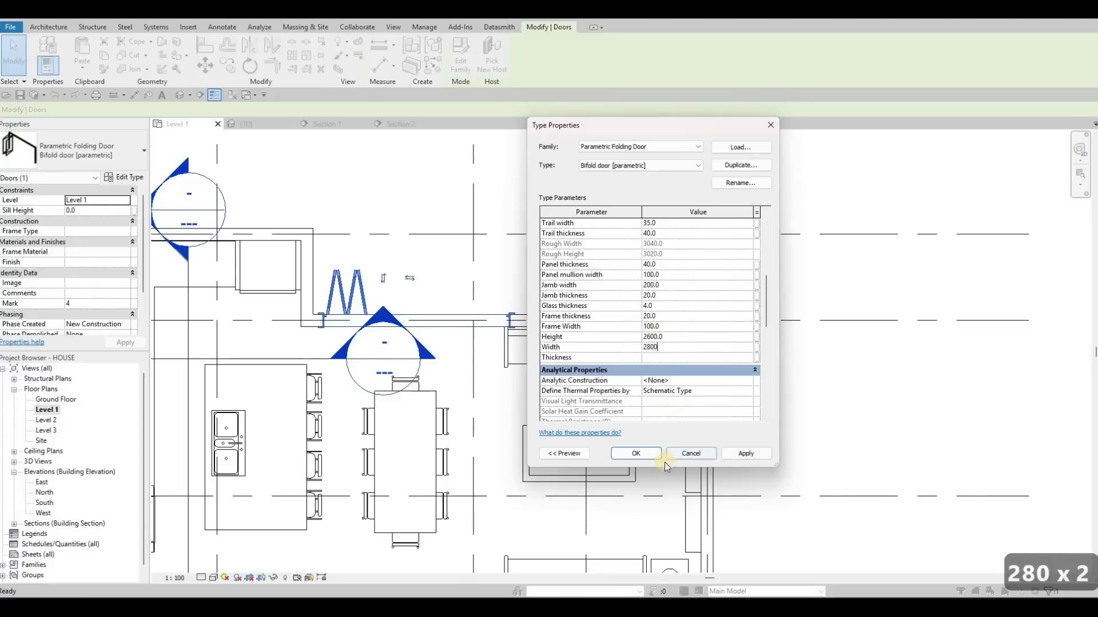
pyautogui.click(648, 456)
pyautogui.press('Return')
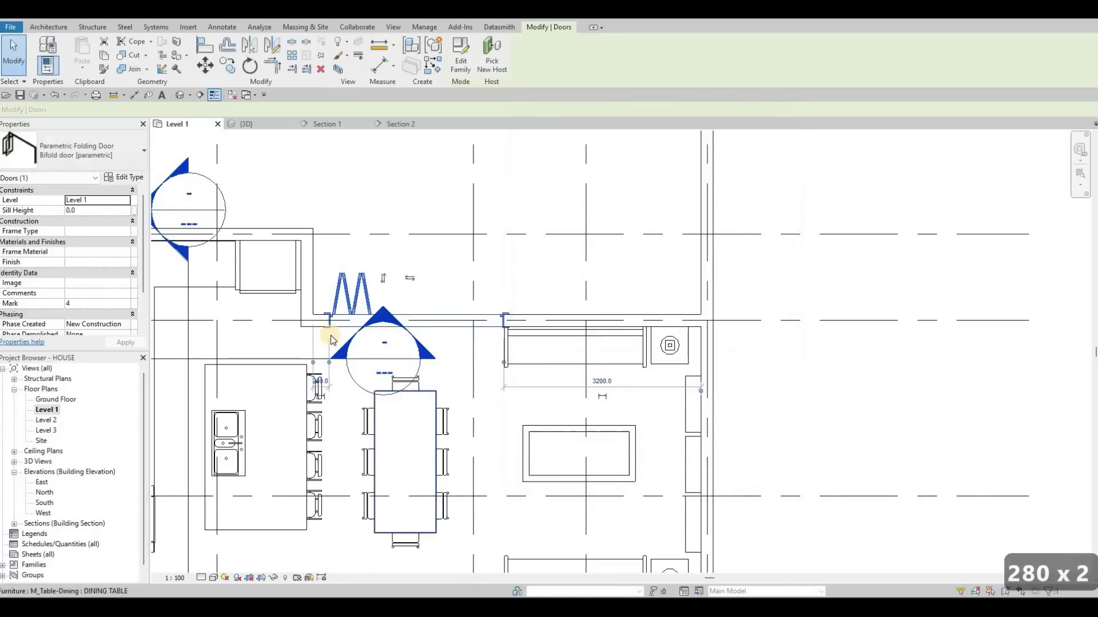
# - Nudge the folding door two increments closer to the kitchen corner and deselect it
pyautogui.press('Left')
pyautogui.press('Left')
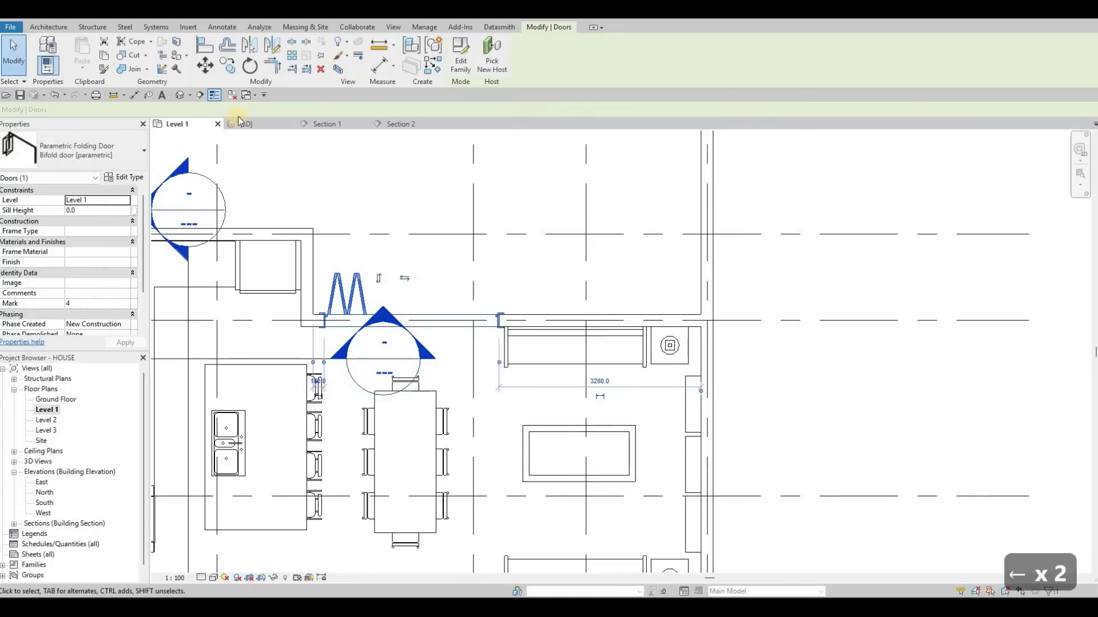
pyautogui.press('Escape')
pyautogui.press('Escape')
pyautogui.press('Escape')
# - Examine the folding door and its open panels from several angles in the 3D view
pyautogui.click(246, 123)
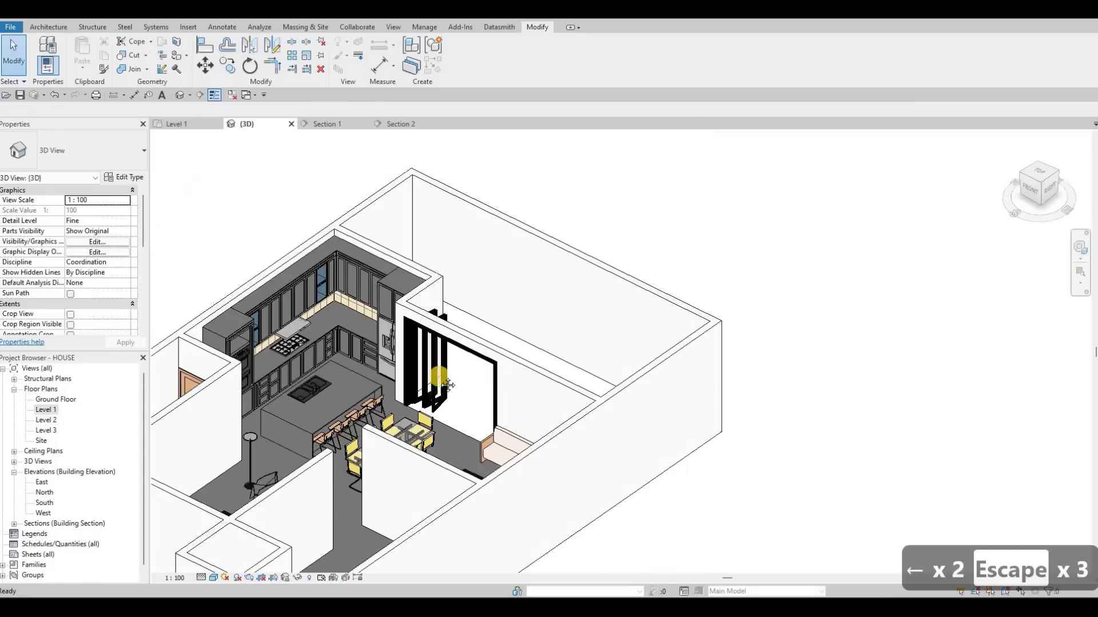
pyautogui.press('capslock')
pyautogui.press('capslock')
pyautogui.moveTo(238, 365); pyautogui.dragTo(176, 370, button='middle')
pyautogui.keyDown('shift'); pyautogui.moveTo(240, 420); pyautogui.dragTo(654, 276, button='middle'); pyautogui.keyUp('shift')
pyautogui.scroll(4, 644, 269)
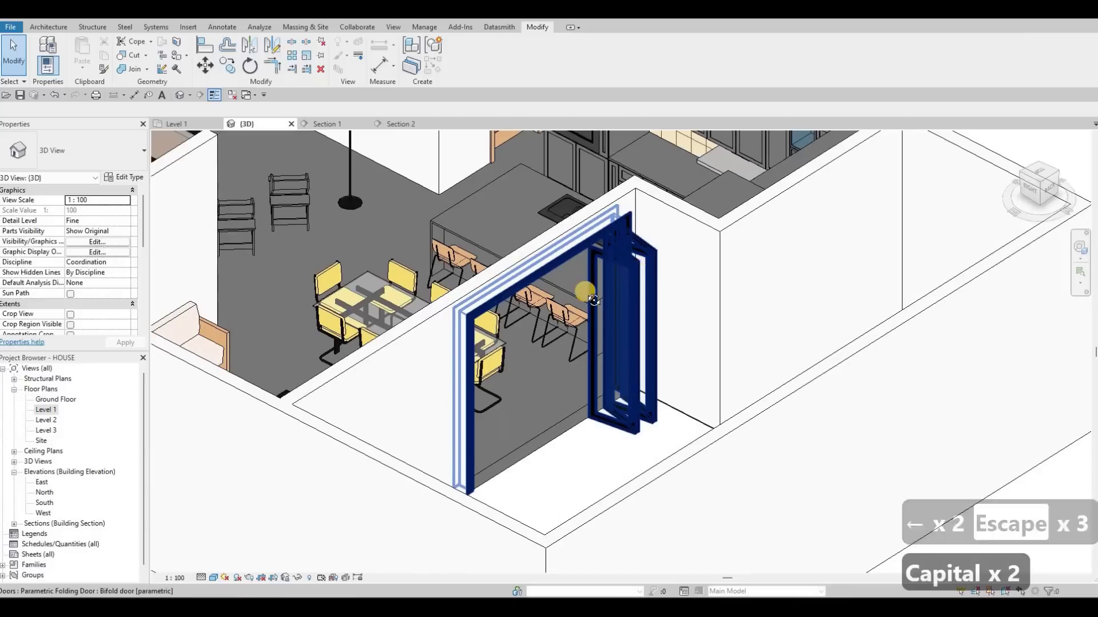
pyautogui.keyDown('shift'); pyautogui.moveTo(510, 303); pyautogui.dragTo(278, 153, button='middle'); pyautogui.keyUp('shift')
# - Flip the folding door in the Level 1 plan so its panels stack at the end beside the sofa
pyautogui.click(202, 125)
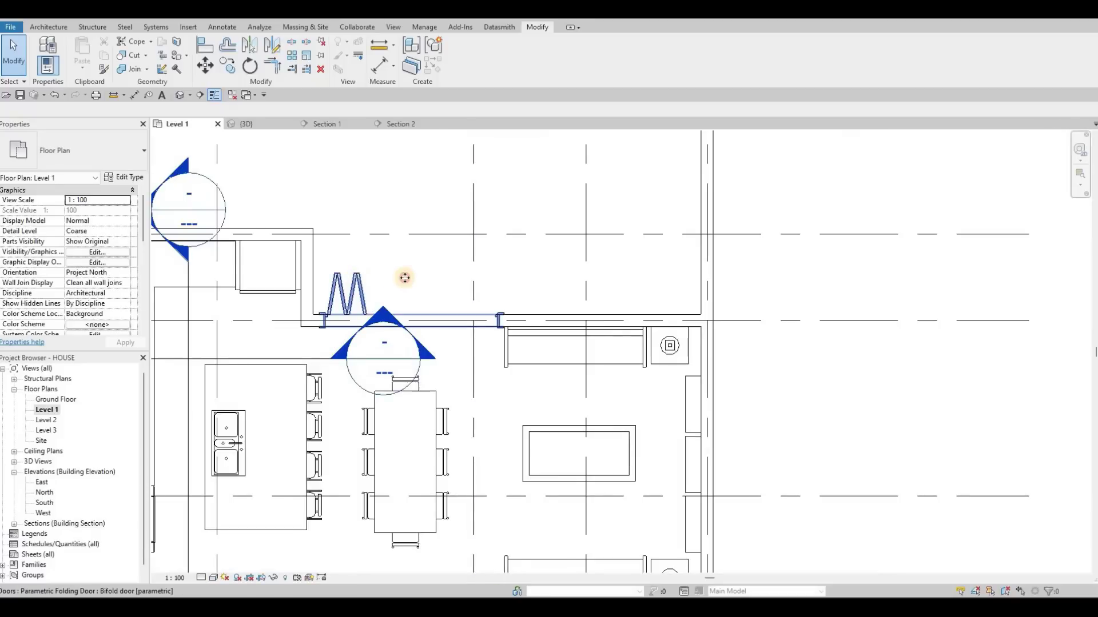
pyautogui.click(405, 277)
pyautogui.press('space')
# - Check the flipped folding door in the 3D view from both sides of the wall
pyautogui.click(245, 125)
pyautogui.keyDown('shift'); pyautogui.moveTo(252, 286); pyautogui.dragTo(658, 290, button='middle'); pyautogui.keyUp('shift')
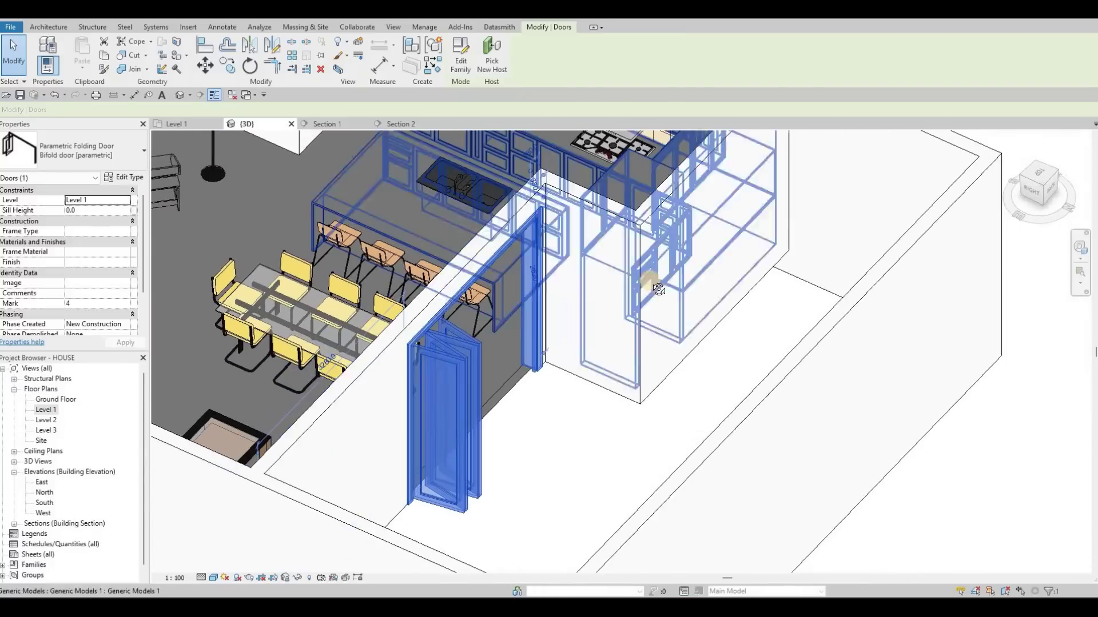
pyautogui.keyDown('shift'); pyautogui.moveTo(527, 260); pyautogui.dragTo(193, 131, button='middle'); pyautogui.keyUp('shift')
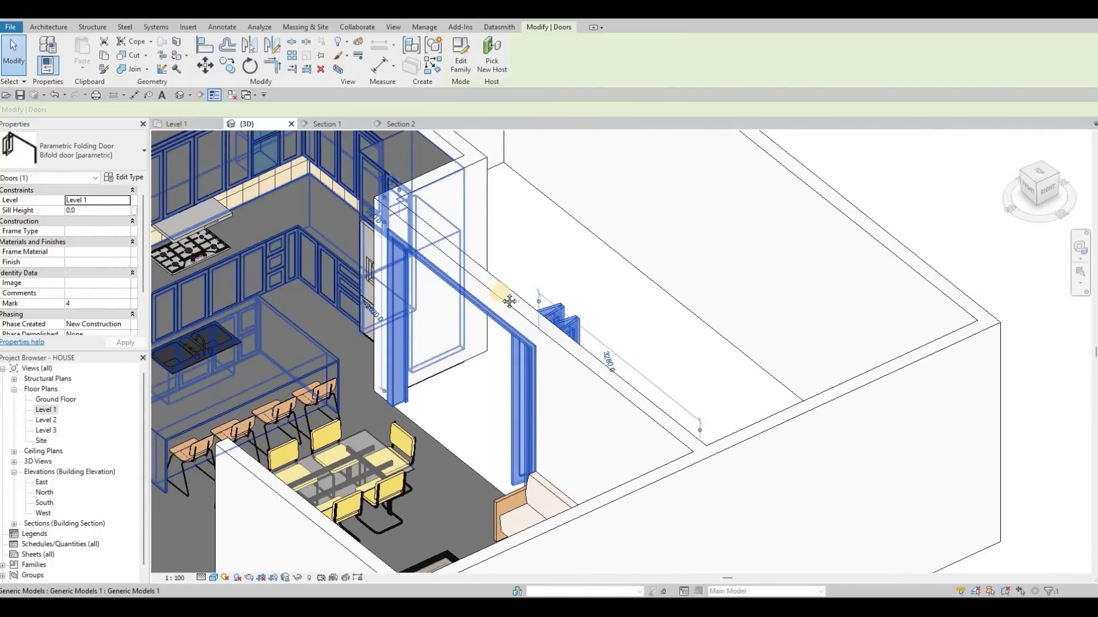
# - Return to the Level 1 floor plan with nothing selected and bring the Downloads folder window in front of it
pyautogui.hotkey('ctrl', 'shift', 'Tab')
pyautogui.moveTo(348, 321); pyautogui.dragTo(495, 252, button='middle')
pyautogui.scroll(-1, 495, 252)
pyautogui.press('Escape')
pyautogui.press('Escape')
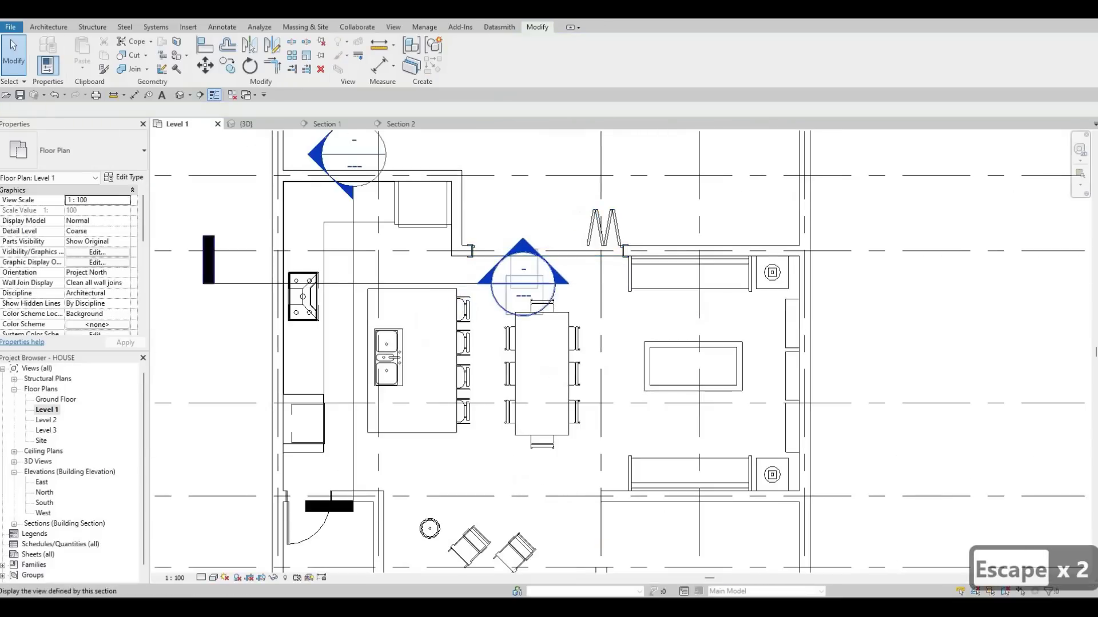
pyautogui.scroll(-2, 605, 238)
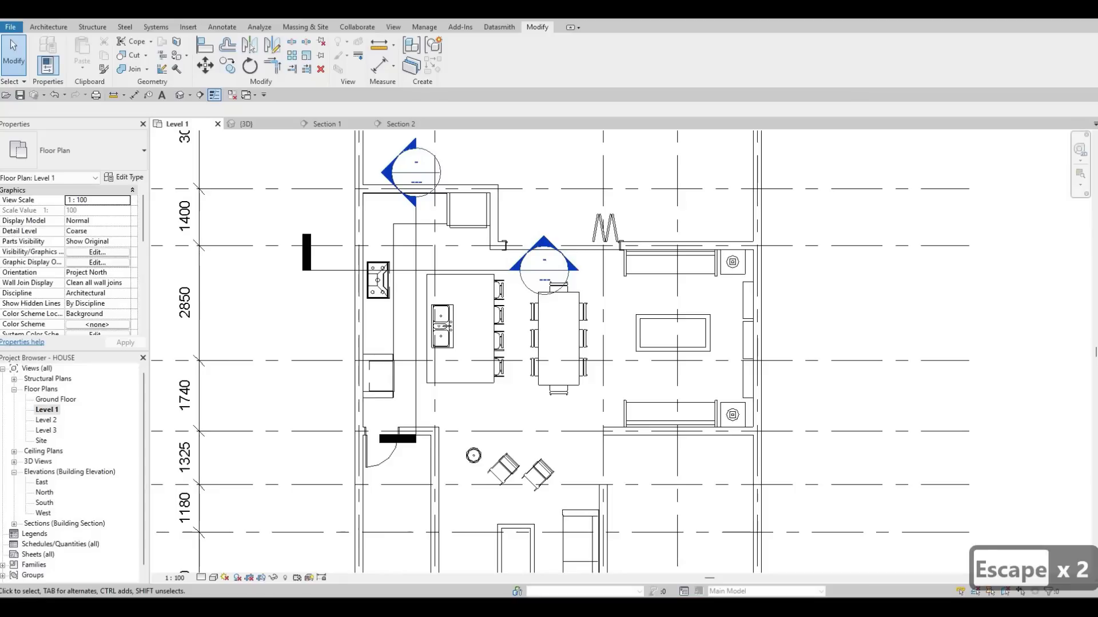
pyautogui.moveTo(588, 607)
pyautogui.moveTo(532, 607)
pyautogui.click(627, 552)
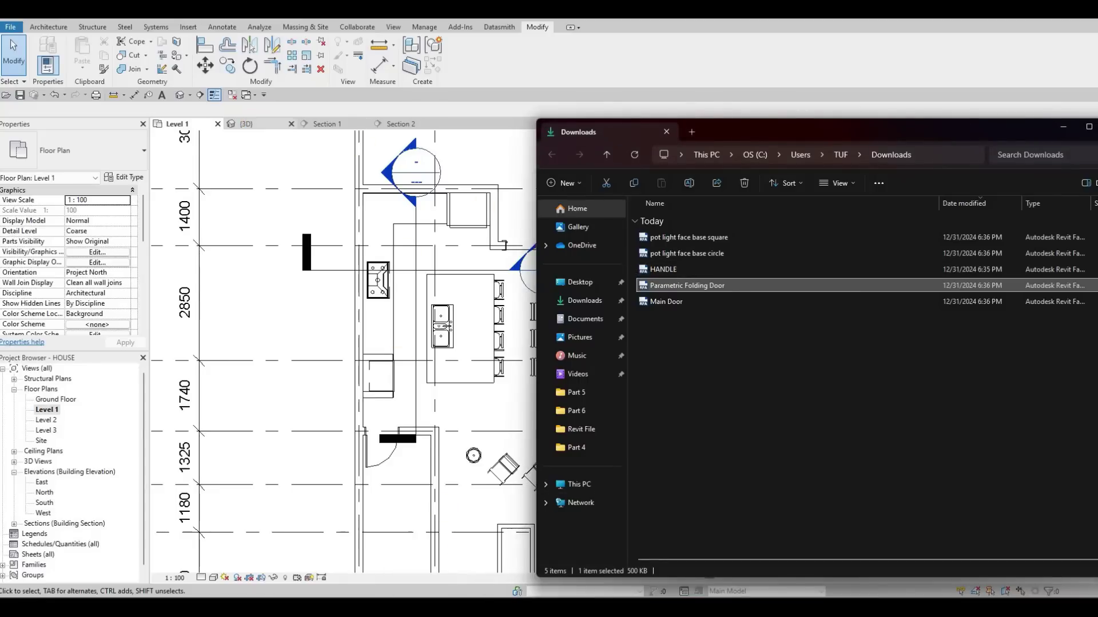
# - Open the 3D view and load the HANDLE family from the Downloads folder into it
pyautogui.click(246, 123)
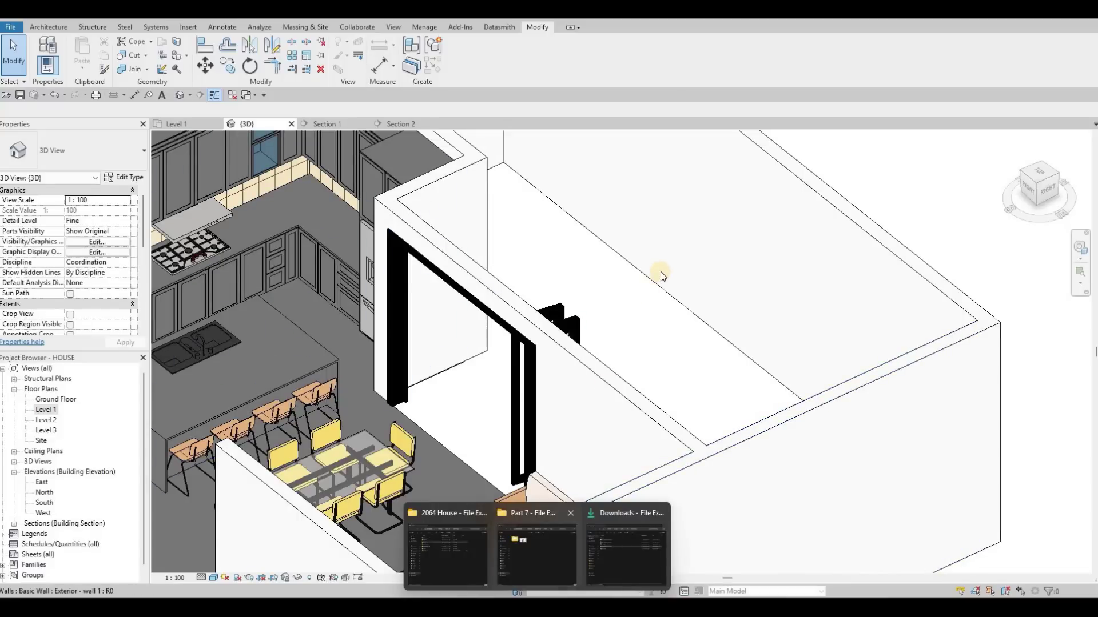
pyautogui.click(626, 546)
pyautogui.moveTo(663, 269); pyautogui.dragTo(232, 265)
# - Place a horizontal handle on the top drawer of the base cabinets beside the ovens
pyautogui.scroll(2, 336, 362)
pyautogui.moveTo(335, 365); pyautogui.dragTo(314, 369, button='middle')
pyautogui.scroll(5, 314, 369)
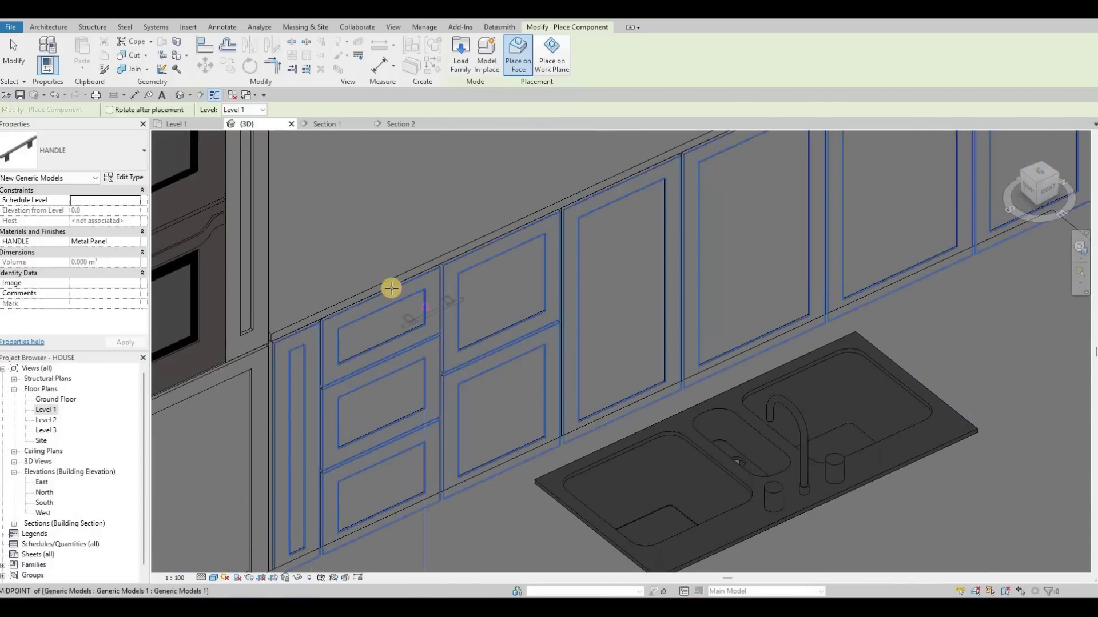
pyautogui.scroll(2, 391, 287)
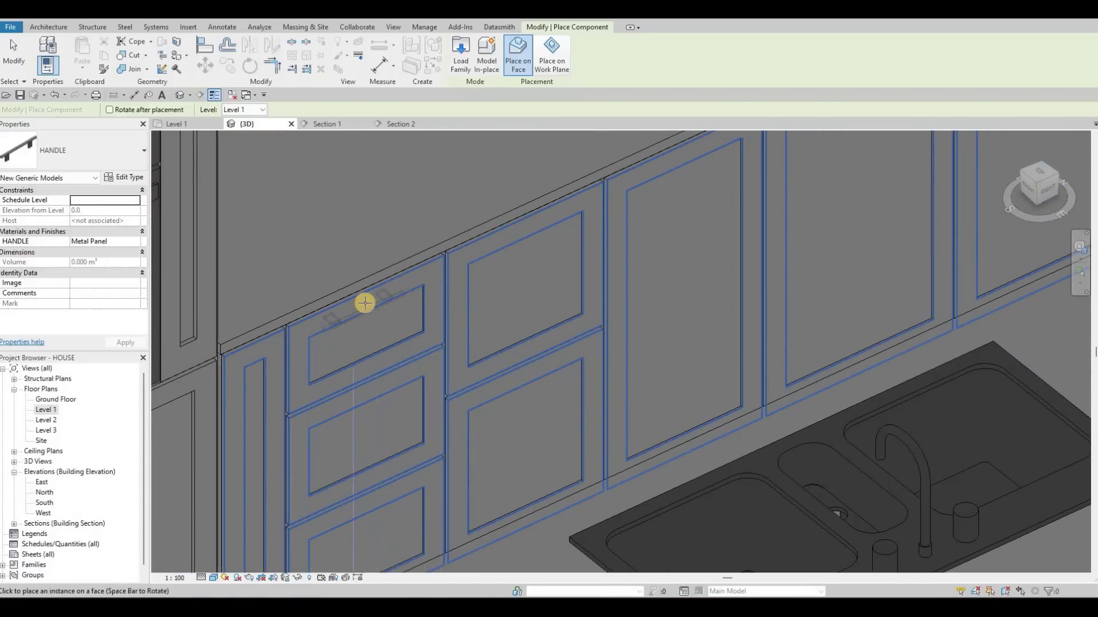
pyautogui.scroll(2, 364, 303)
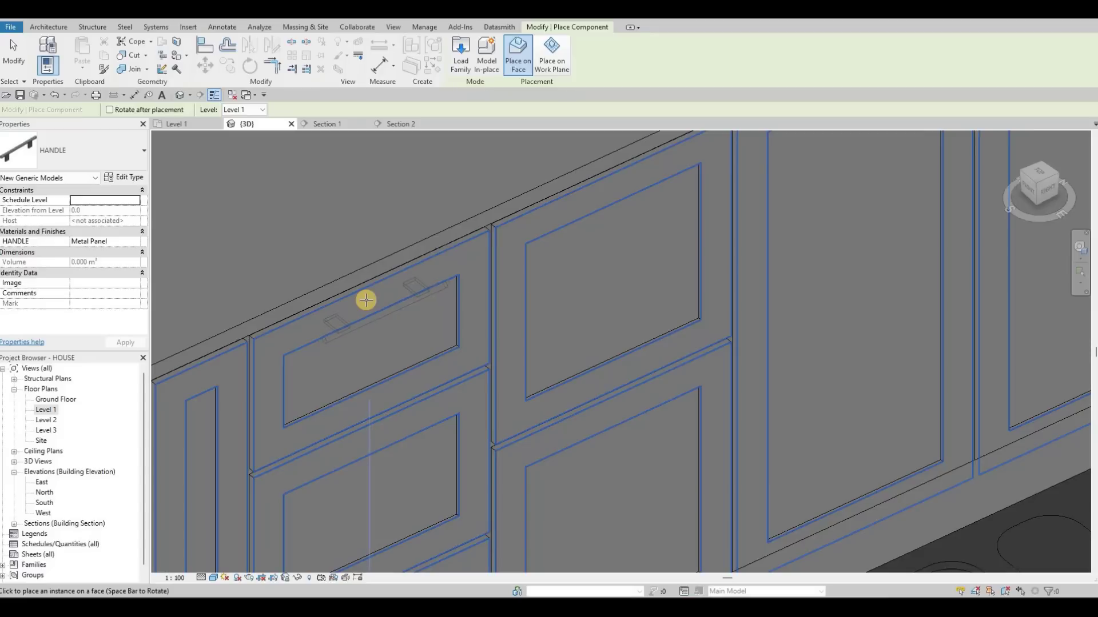
pyautogui.click(444, 350)
# - Rotate the handle to vertical and place it near the top of the base cabinet door next to the drawer stacks
pyautogui.scroll(-2, 605, 252)
pyautogui.moveTo(636, 206); pyautogui.dragTo(600, 234, button='middle')
pyautogui.scroll(2, 601, 233)
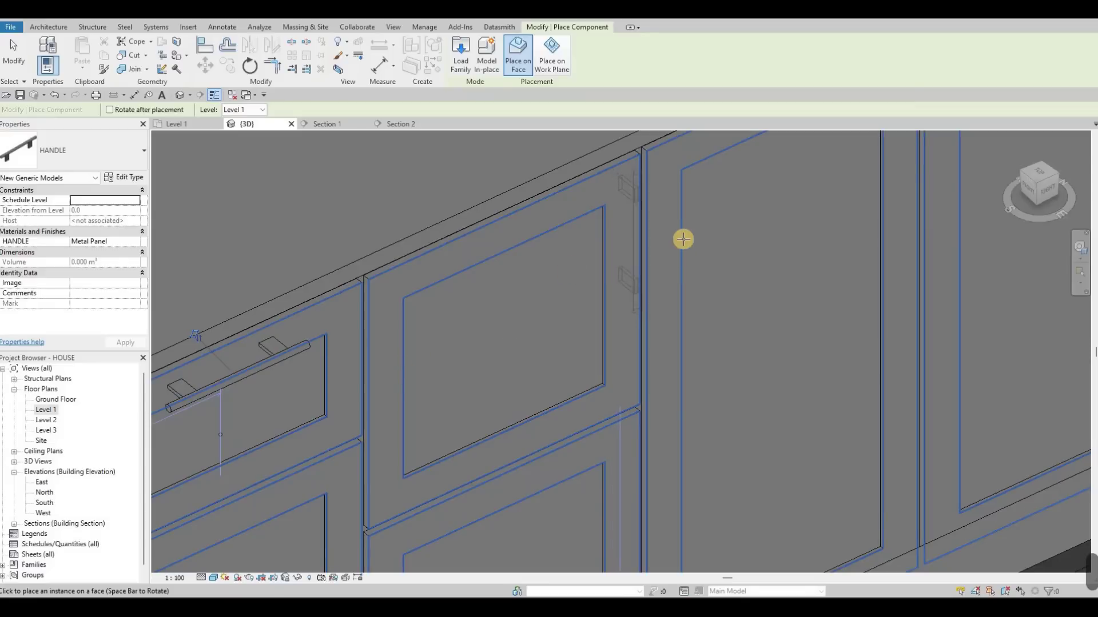
pyautogui.scroll(-2, 680, 234)
pyautogui.scroll(2, 695, 226)
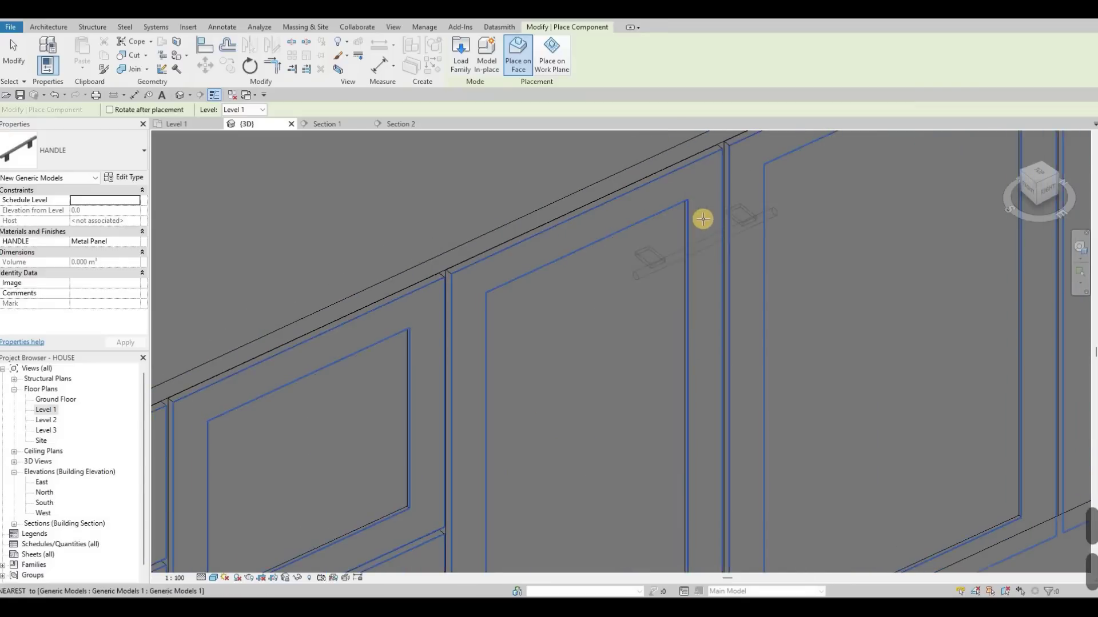
pyautogui.scroll(-5, 568, 301)
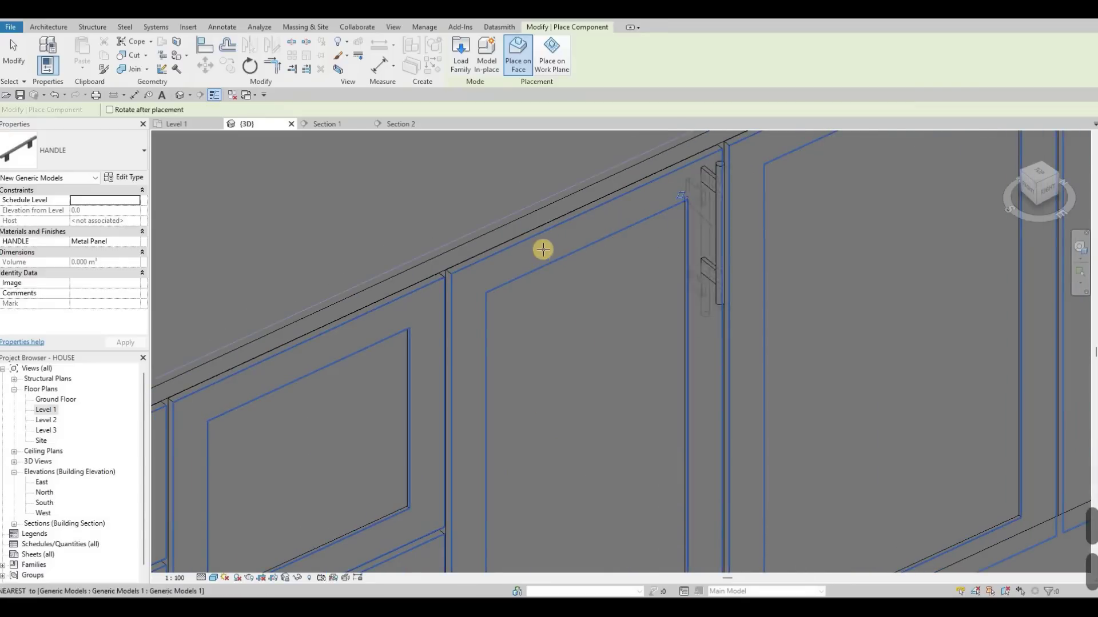
# - Place a vertical handle at the lower corner of the upper cabinet door beside the glazed cabinets near the ovens
pyautogui.moveTo(440, 139); pyautogui.dragTo(547, 221, button='middle')
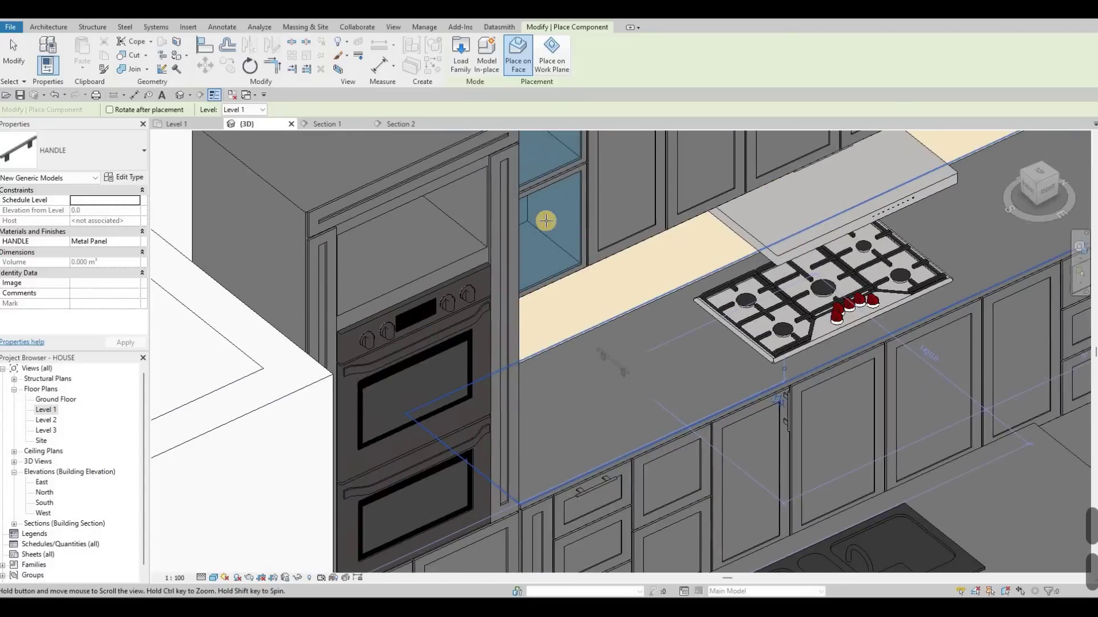
pyautogui.scroll(5, 539, 223)
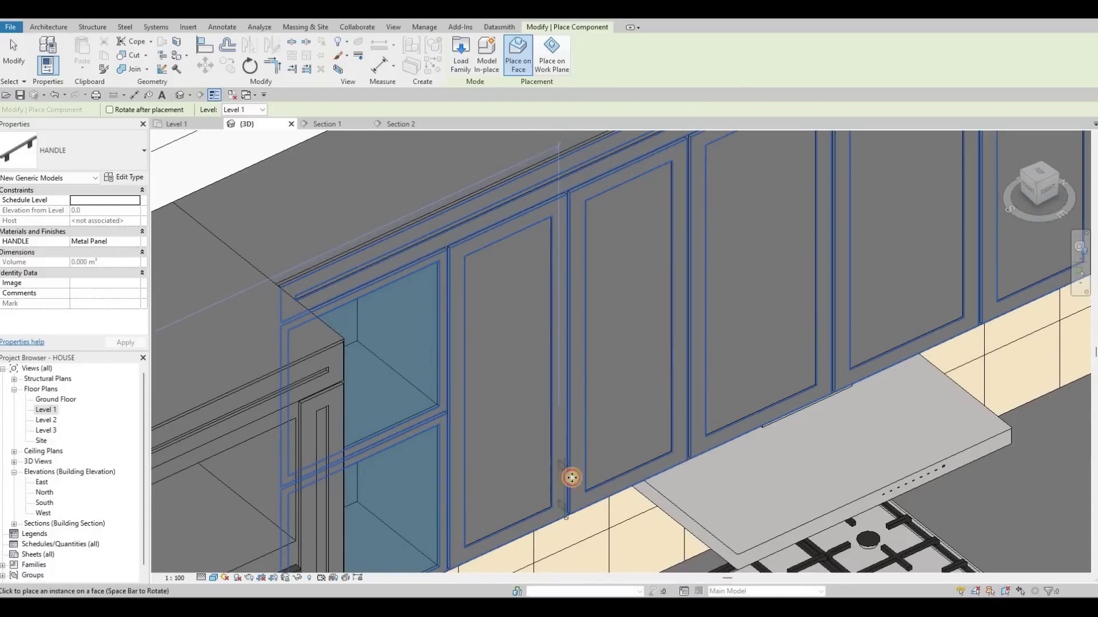
pyautogui.scroll(-4, 695, 324)
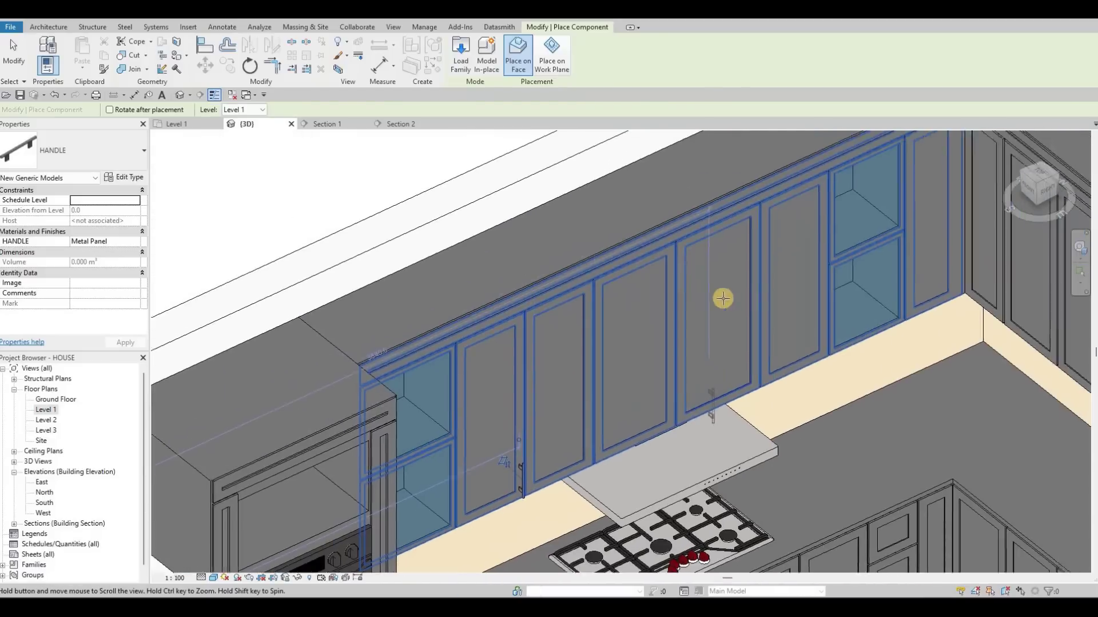
# - Place a vertical handle at the lower corner of an upper cabinet door on the adjoining wall
pyautogui.scroll(5, 734, 303)
pyautogui.scroll(2, 736, 302)
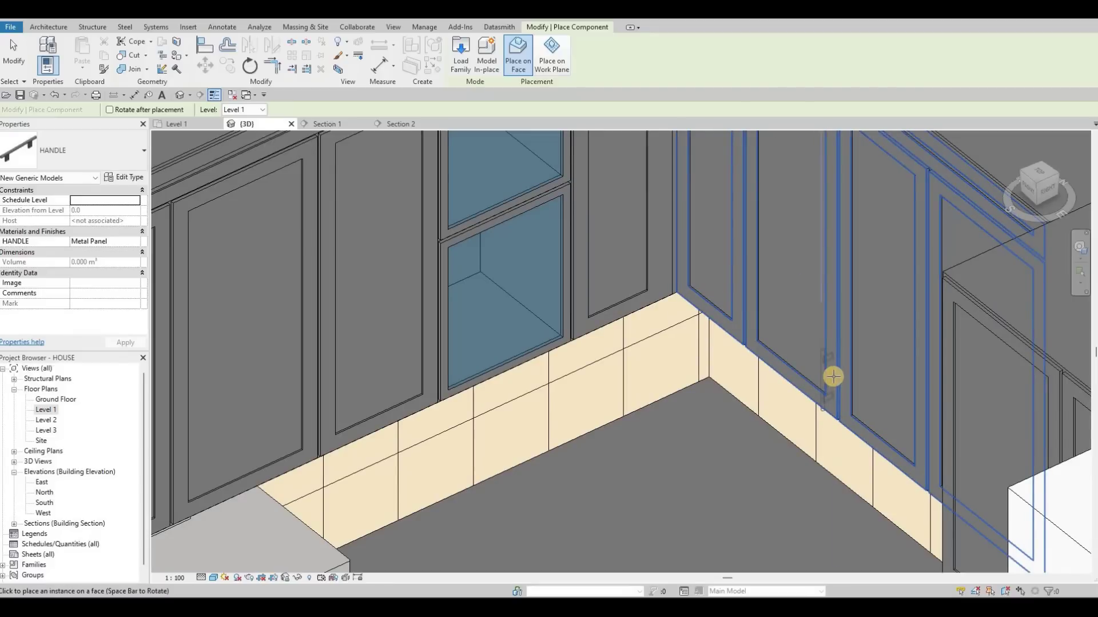
pyautogui.scroll(1, 833, 376)
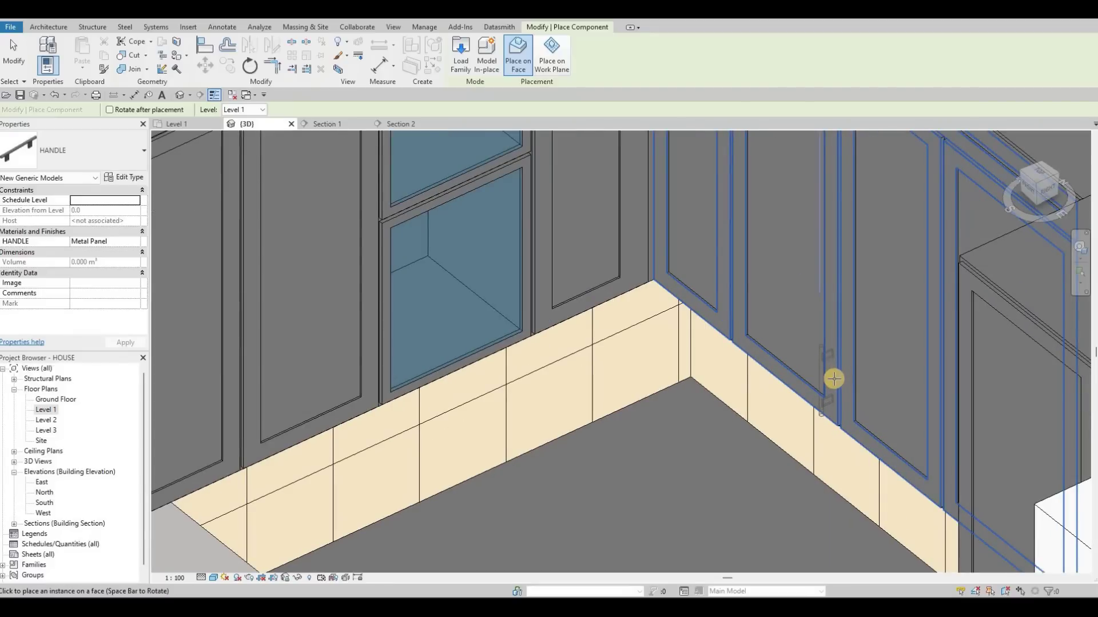
pyautogui.scroll(-3, 711, 444)
# - Place a vertical handle near the top of the corner base cabinet door on the adjoining run
pyautogui.moveTo(734, 508); pyautogui.dragTo(727, 329, button='middle')
pyautogui.scroll(2, 737, 377)
pyautogui.scroll(3, 740, 378)
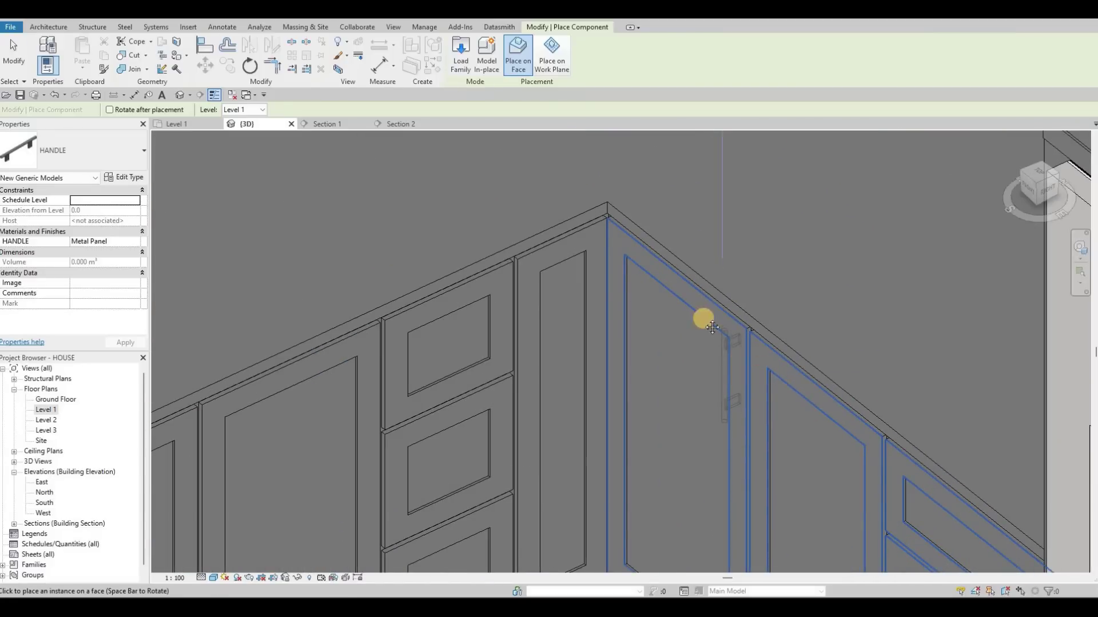
# - Place a horizontal handle on the top drawer of the adjoining cabinet run and end the component placement
pyautogui.moveTo(975, 518); pyautogui.dragTo(872, 416, button='middle')
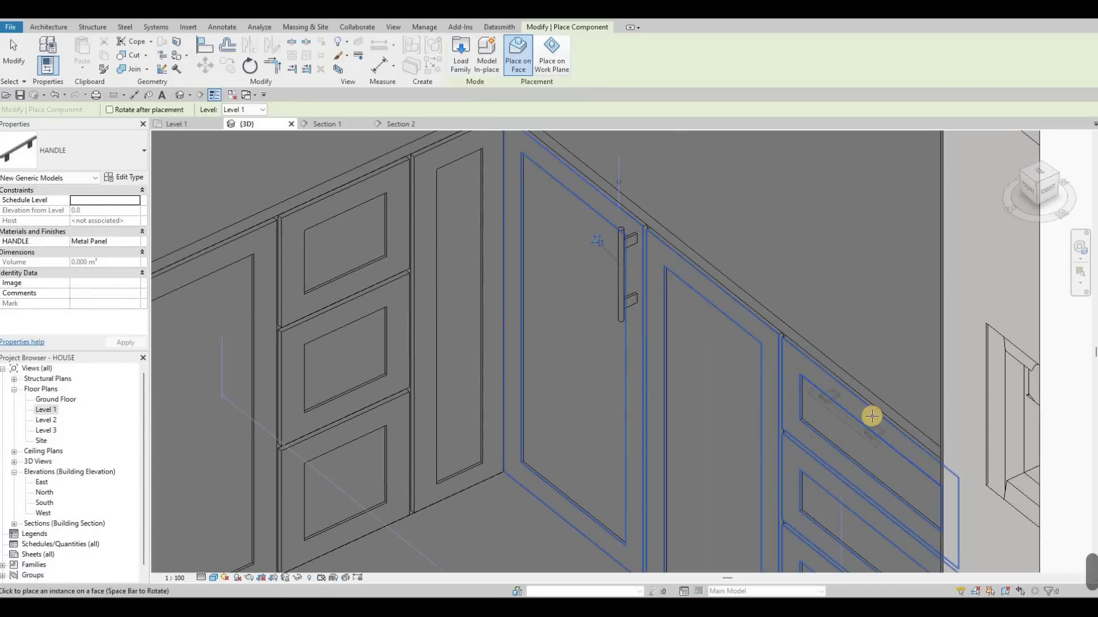
pyautogui.scroll(-5, 337, 178)
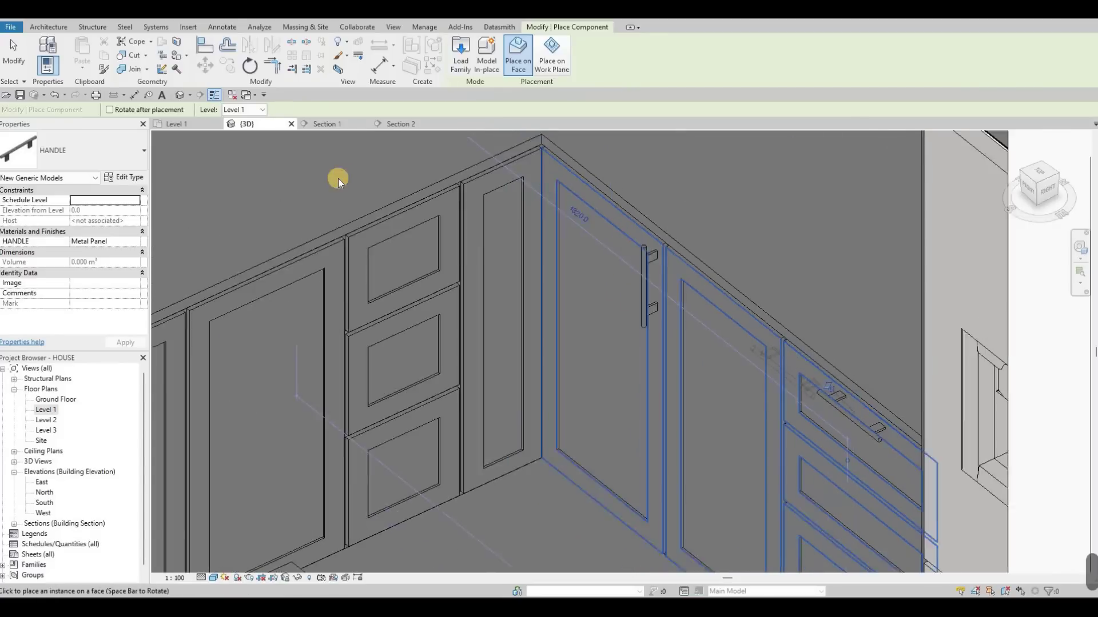
pyautogui.press('Escape')
pyautogui.press('Escape')
pyautogui.press('Escape')
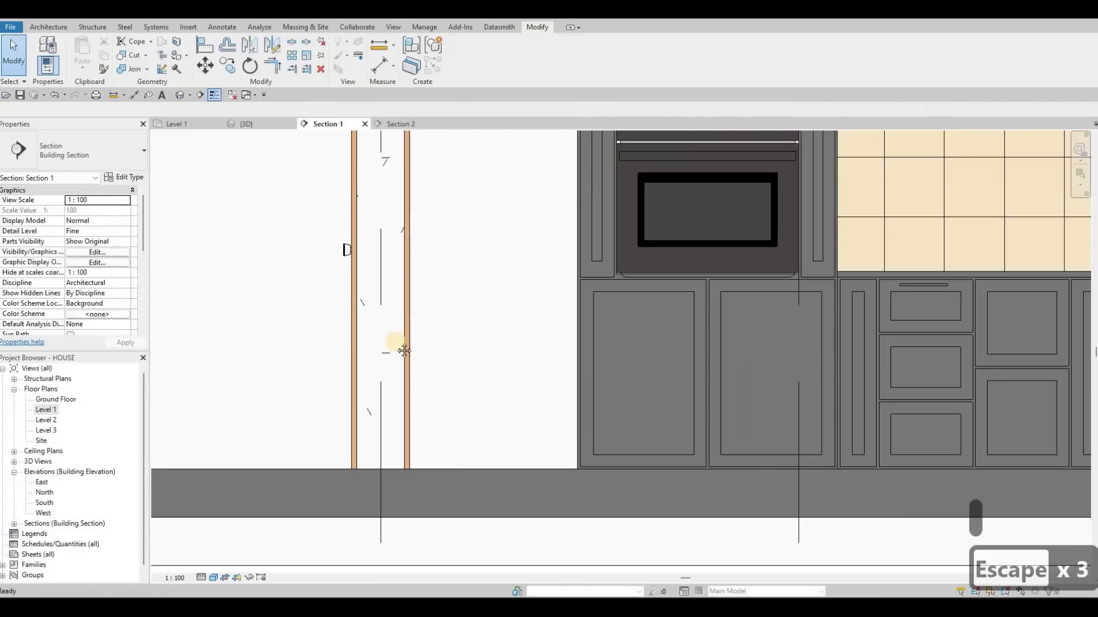
# - In Section 1, lower the vertical door handle near the cooktop below the door's top edge, at elevation 675
pyautogui.scroll(-4, 606, 321)
pyautogui.moveTo(713, 325); pyautogui.dragTo(418, 358, button='middle')
pyautogui.scroll(4, 491, 356)
pyautogui.moveTo(495, 355); pyautogui.dragTo(540, 363, button='middle')
pyautogui.scroll(5, 589, 335)
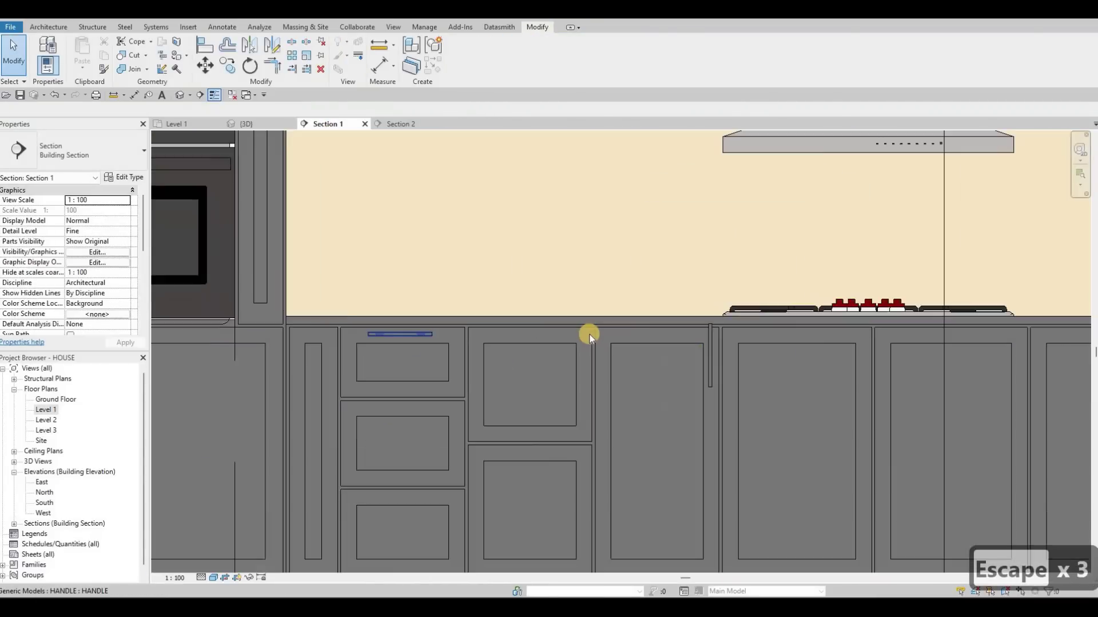
pyautogui.click(592, 351)
pyautogui.scroll(2, 591, 351)
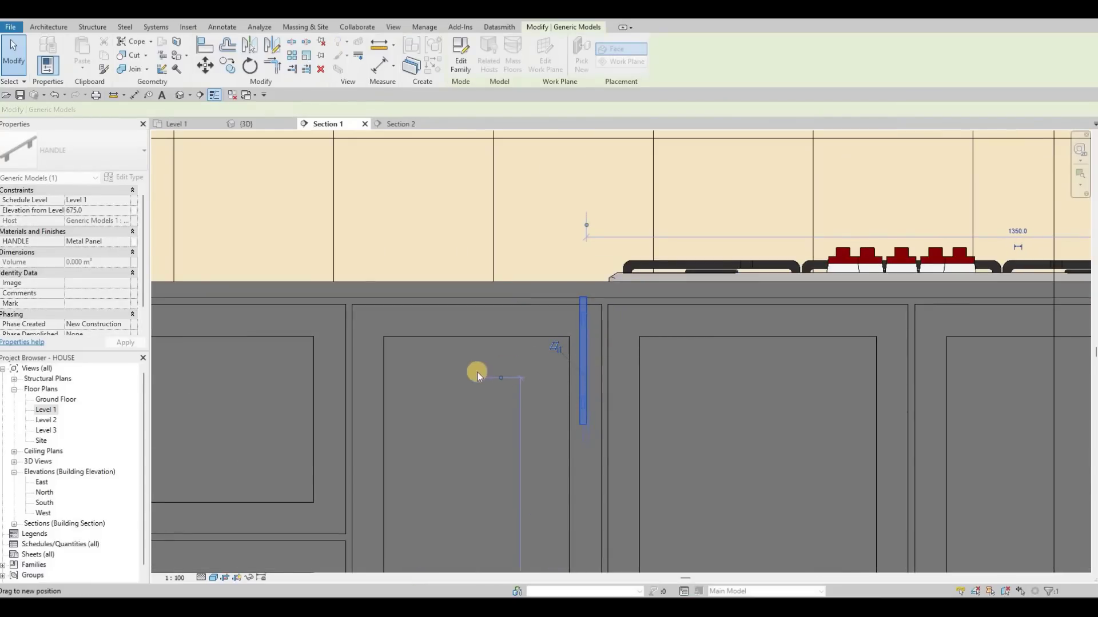
pyautogui.scroll(-4, 584, 351)
pyautogui.press('Escape')
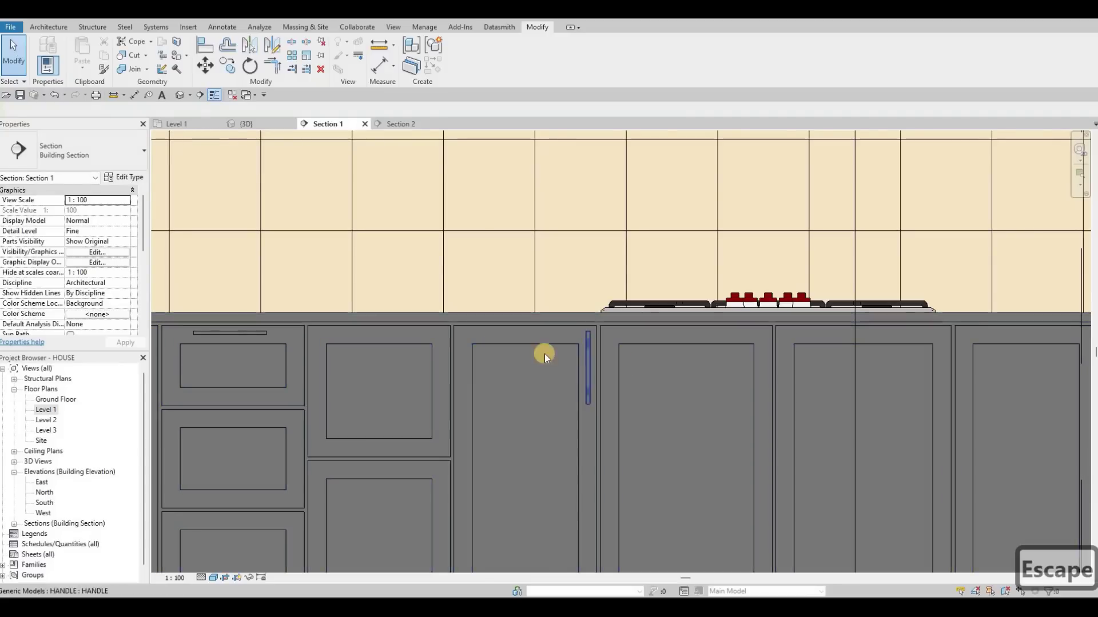
# - Reposition the top drawer's handle in the strip between the drawer's top edge and its recessed panel
pyautogui.moveTo(471, 334); pyautogui.dragTo(537, 333, button='middle')
pyautogui.moveTo(432, 335); pyautogui.dragTo(503, 334, button='middle')
pyautogui.press('Escape')
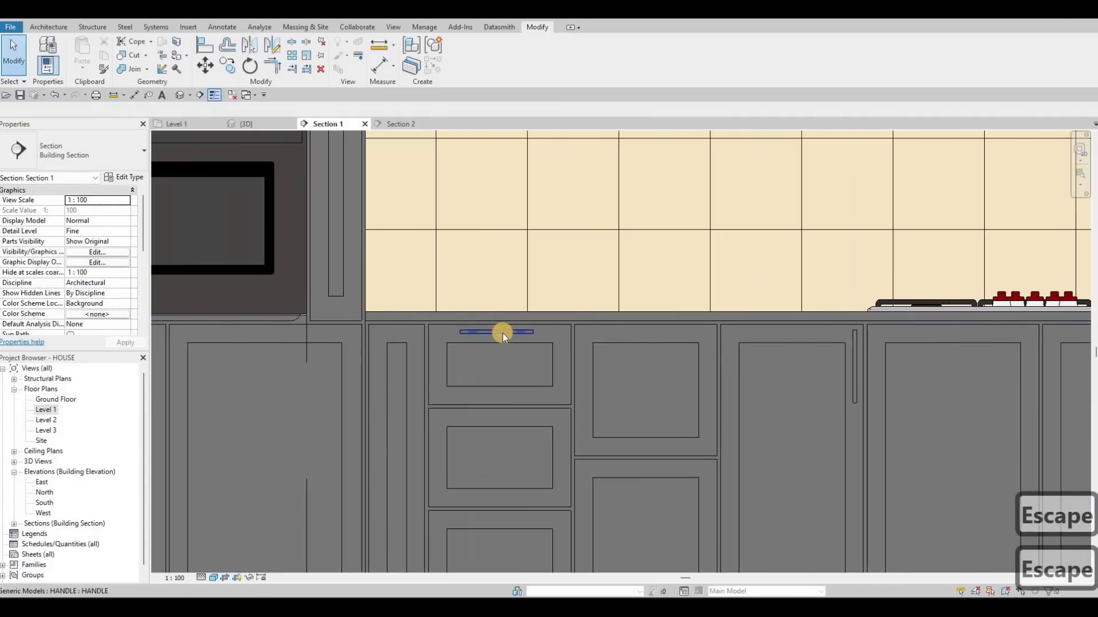
pyautogui.scroll(3, 502, 334)
pyautogui.click(500, 331)
pyautogui.scroll(2, 509, 310)
pyautogui.moveTo(506, 333); pyautogui.dragTo(518, 319)
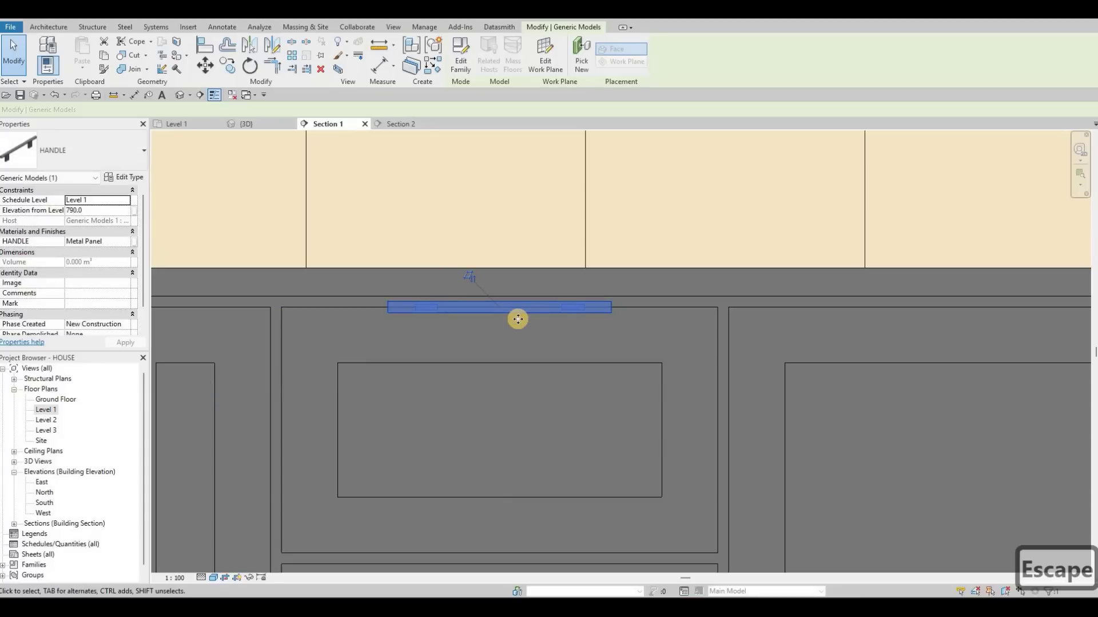
pyautogui.press('Down')
pyautogui.press('Down')
pyautogui.press('Down')
pyautogui.press('Down')
pyautogui.press('Down')
pyautogui.press('Down')
pyautogui.press('Down')
pyautogui.press('Down')
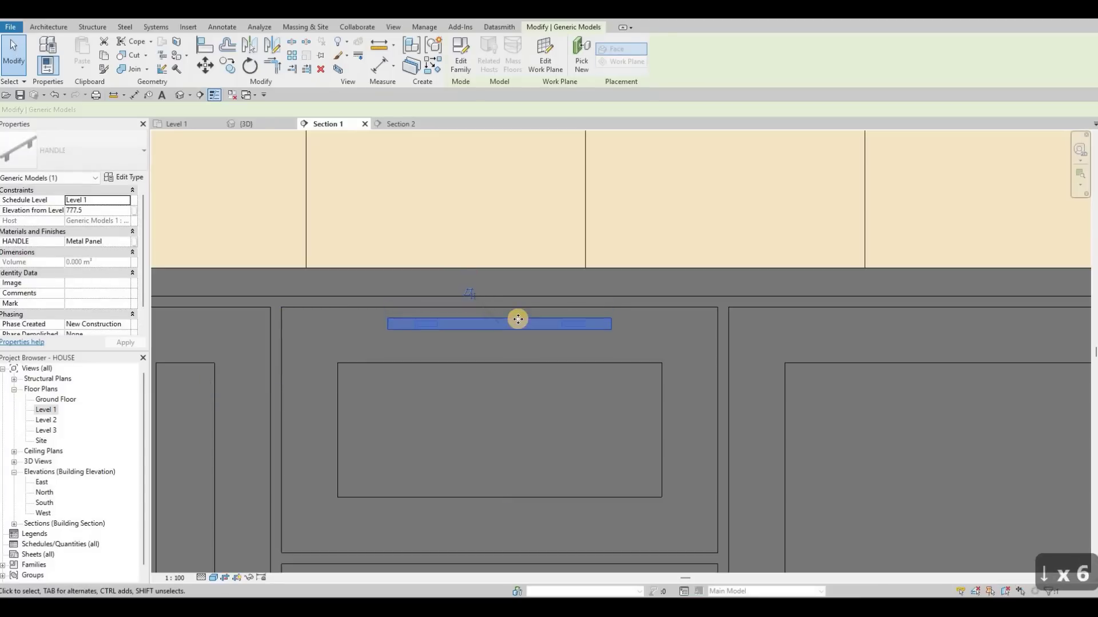
pyautogui.press('Escape')
pyautogui.press('Escape')
# - Copy the top drawer's handle to the same position on the two drawers below it
pyautogui.click(505, 324)
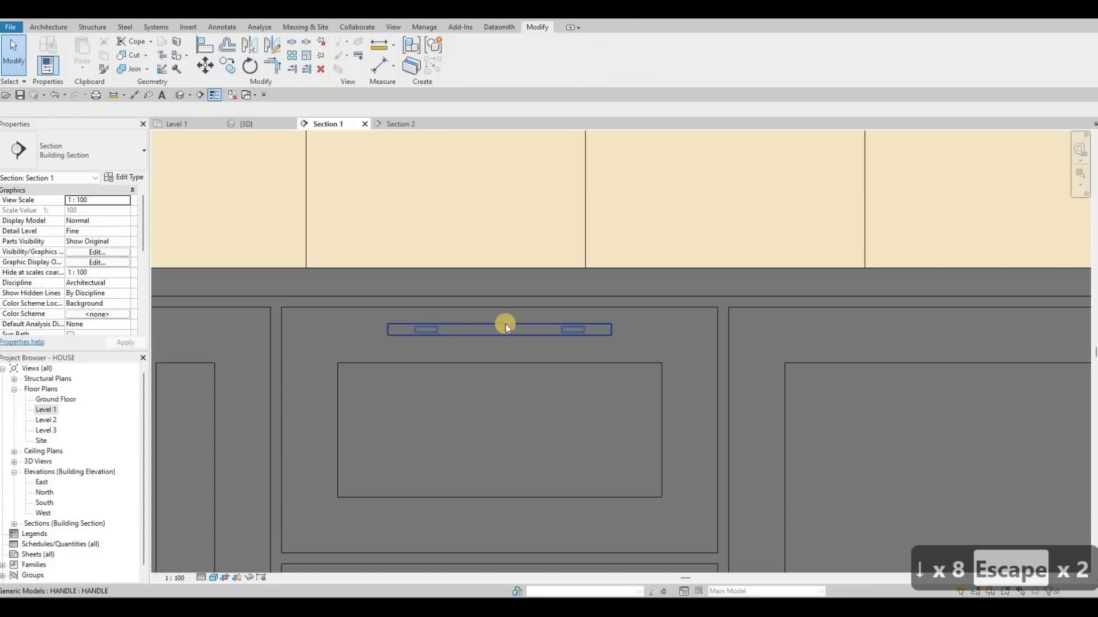
pyautogui.press('c')
pyautogui.press('o')
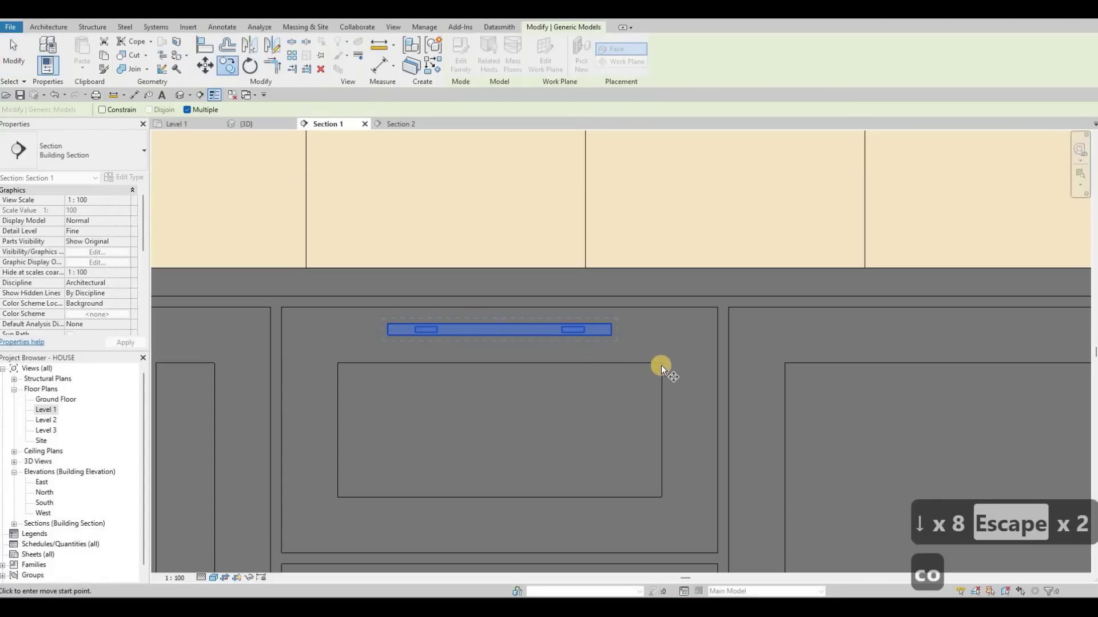
pyautogui.click(661, 363)
pyautogui.scroll(-2, 662, 375)
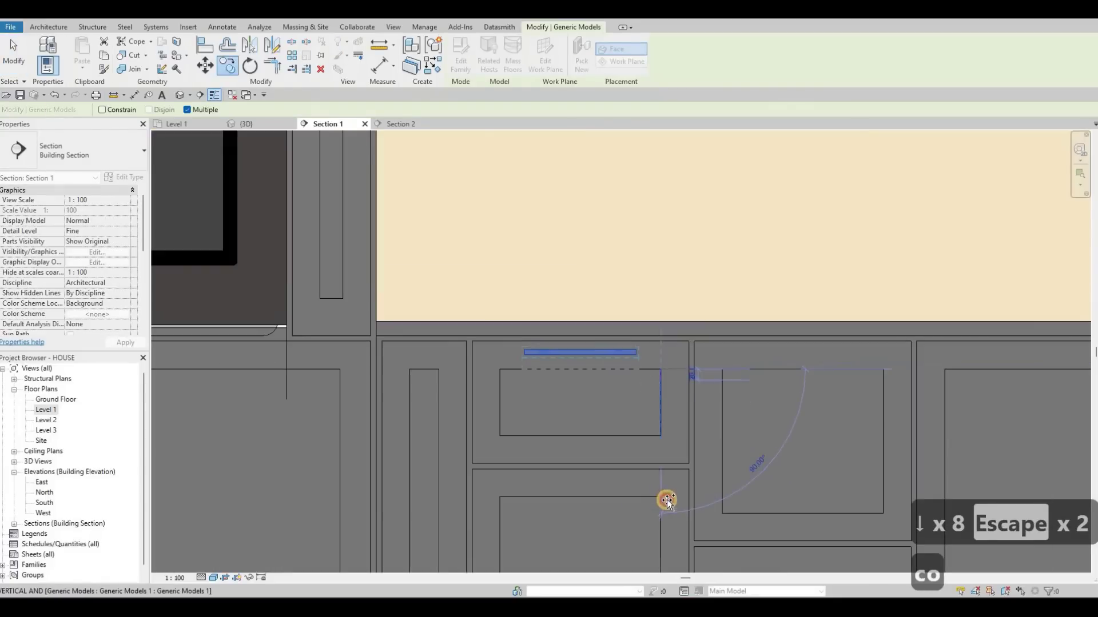
pyautogui.click(660, 497)
pyautogui.moveTo(643, 442); pyautogui.dragTo(622, 230, button='middle')
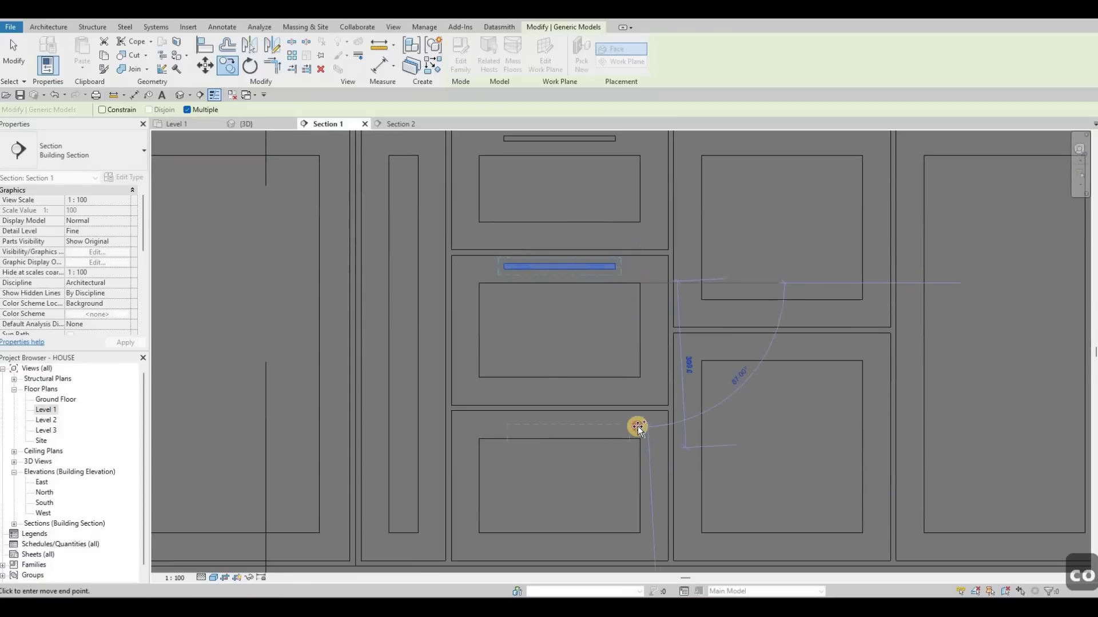
pyautogui.scroll(-2, 571, 392)
pyautogui.moveTo(680, 391); pyautogui.dragTo(507, 394, button='middle')
pyautogui.moveTo(563, 287); pyautogui.dragTo(468, 302, button='middle')
pyautogui.scroll(3, 468, 301)
pyautogui.press('Escape')
pyautogui.press('Escape')
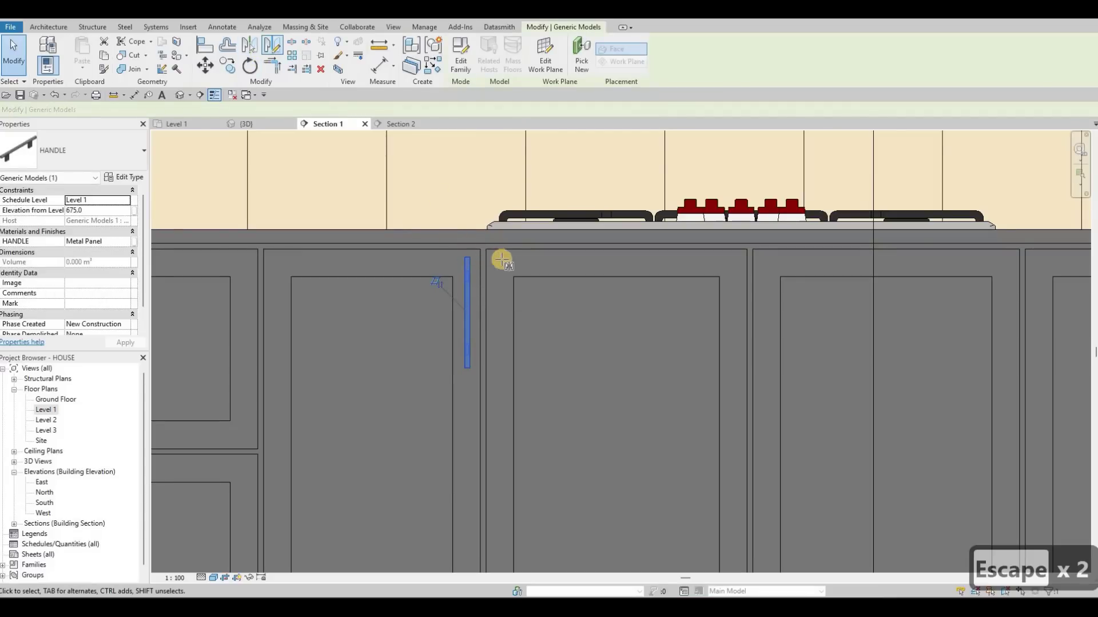
# - Mirror a copy of the vertical handle onto the neighbouring door, using the centre of the gap between the doors as the axis
pyautogui.press('d')
pyautogui.press('m')
pyautogui.scroll(5, 530, 255)
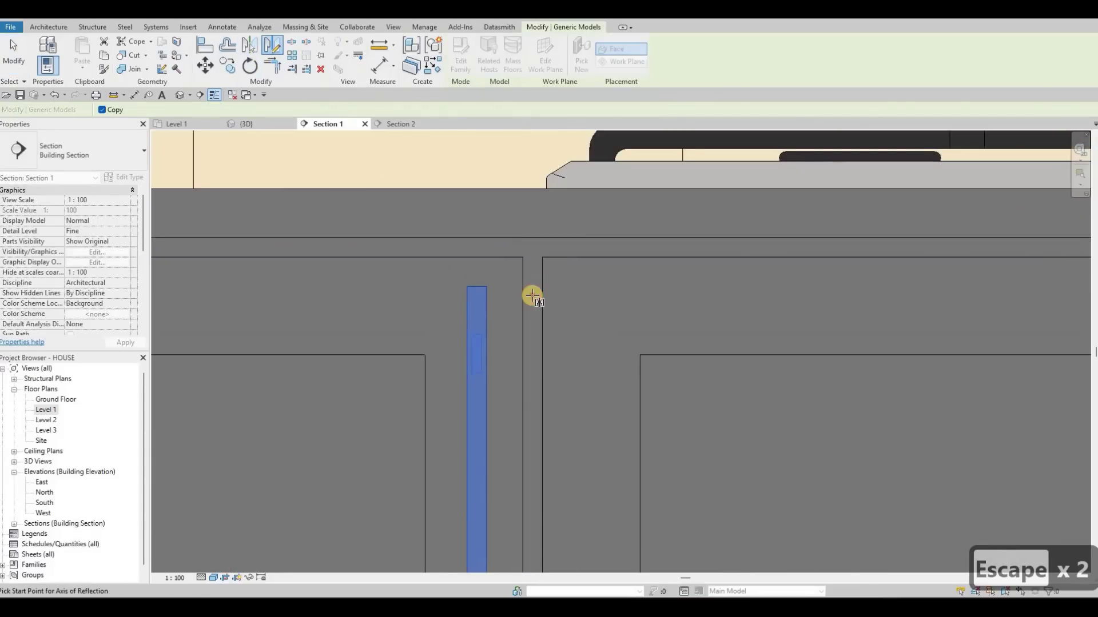
pyautogui.click(532, 295)
pyautogui.click(532, 343)
pyautogui.scroll(-2, 484, 314)
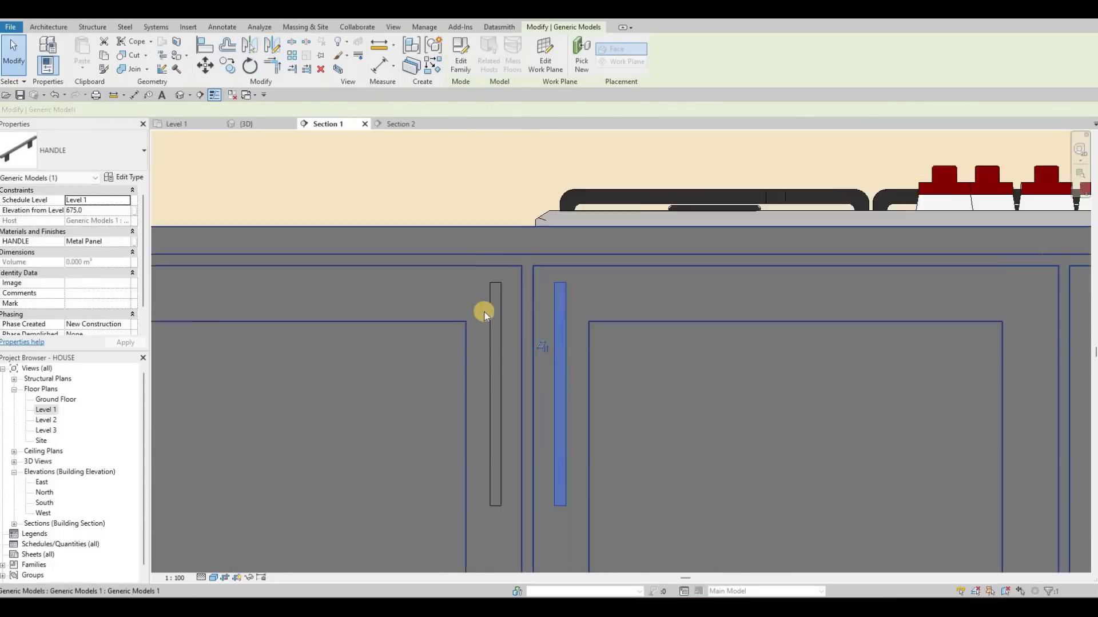
pyautogui.press('Escape')
pyautogui.press('Escape')
pyautogui.scroll(-2, 437, 311)
pyautogui.press('Escape')
pyautogui.scroll(-2, 472, 318)
pyautogui.scroll(-1, 450, 318)
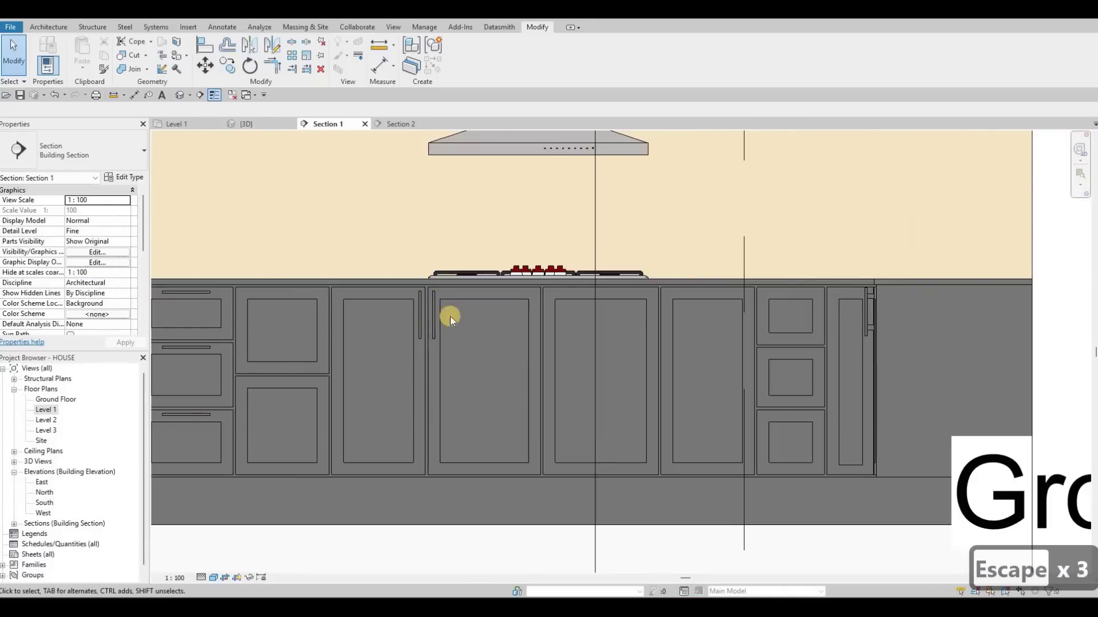
pyautogui.press('Escape')
pyautogui.press('Escape')
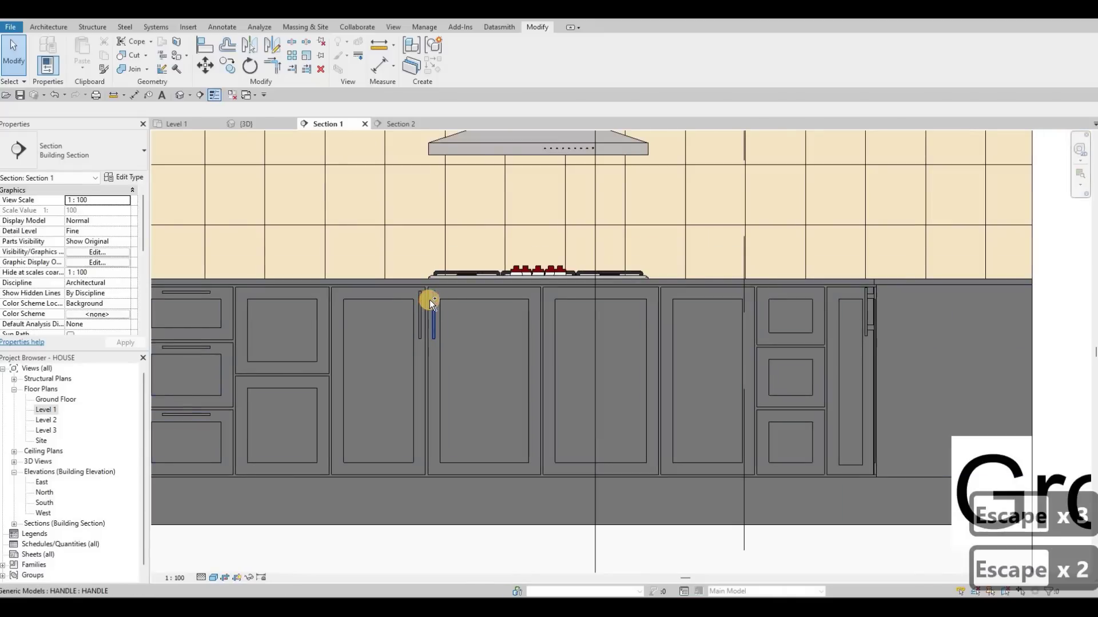
# - Move the pair of vertical handles 480 mm horizontally to the gap between the two doors beneath the cooktop
pyautogui.click(430, 299)
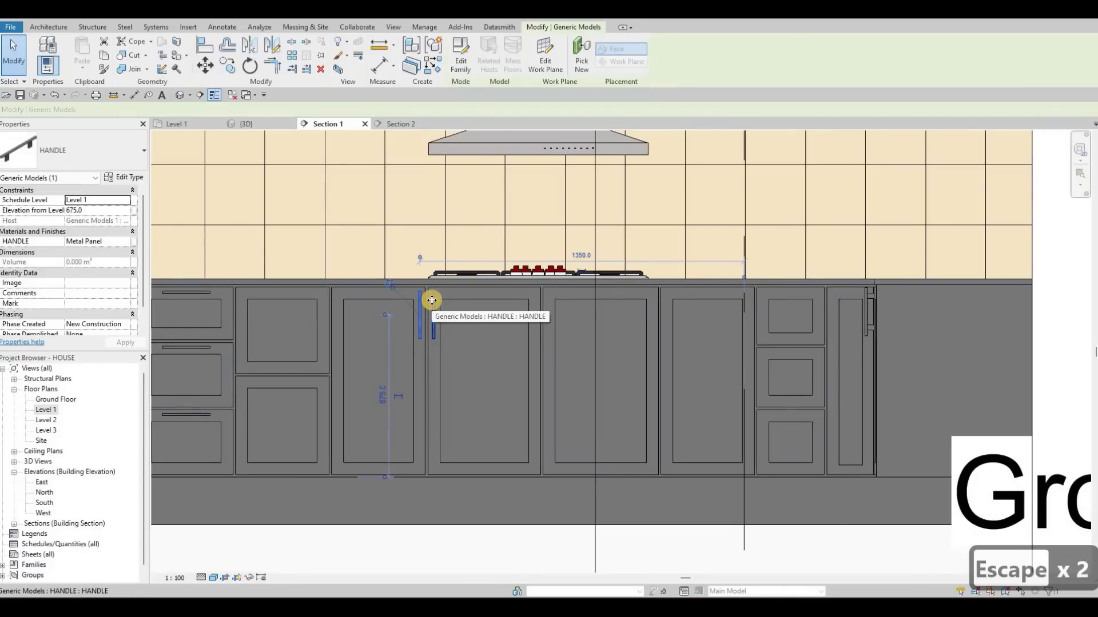
pyautogui.keyDown('ctrl'); pyautogui.click(432, 300); pyautogui.keyUp('ctrl')
pyautogui.press('m')
pyautogui.press('v')
pyautogui.click(426, 287)
pyautogui.scroll(2, 449, 288)
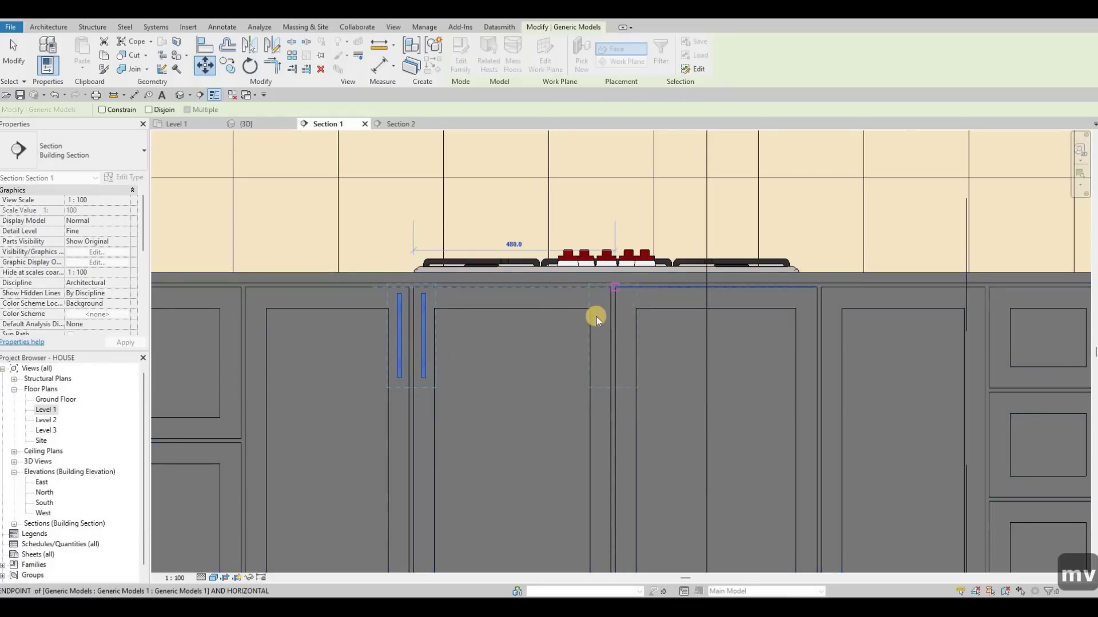
pyautogui.click(598, 314)
pyautogui.scroll(-1, 599, 315)
pyautogui.press('Escape')
pyautogui.press('Escape')
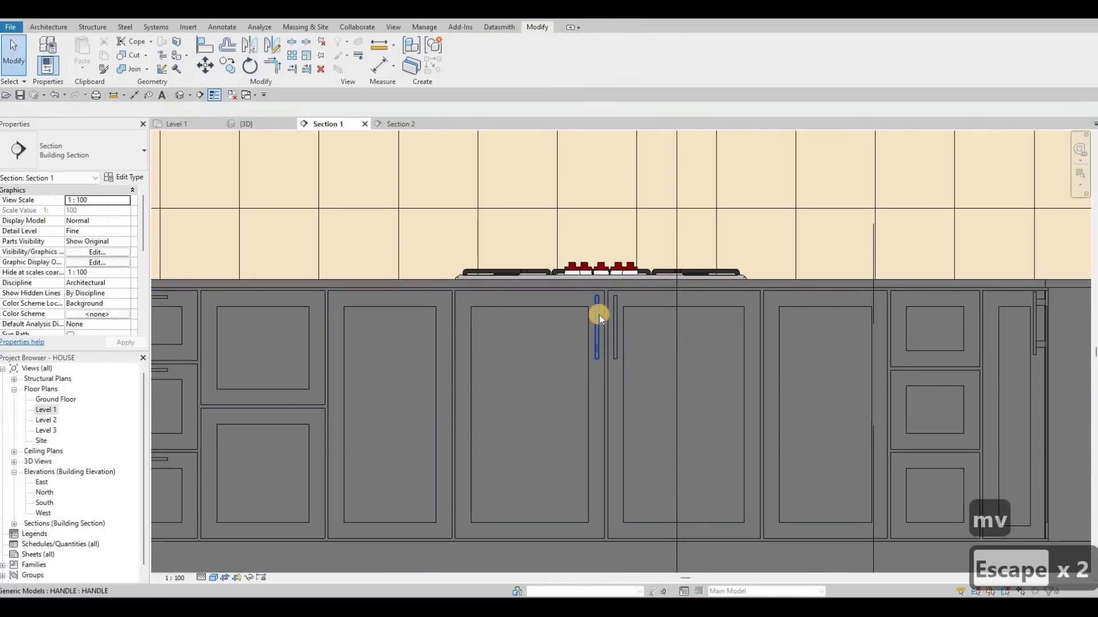
# - Copy the left handle of the pair beneath the cooktop horizontally to the neighbouring base cabinet door on its left
pyautogui.click(599, 314)
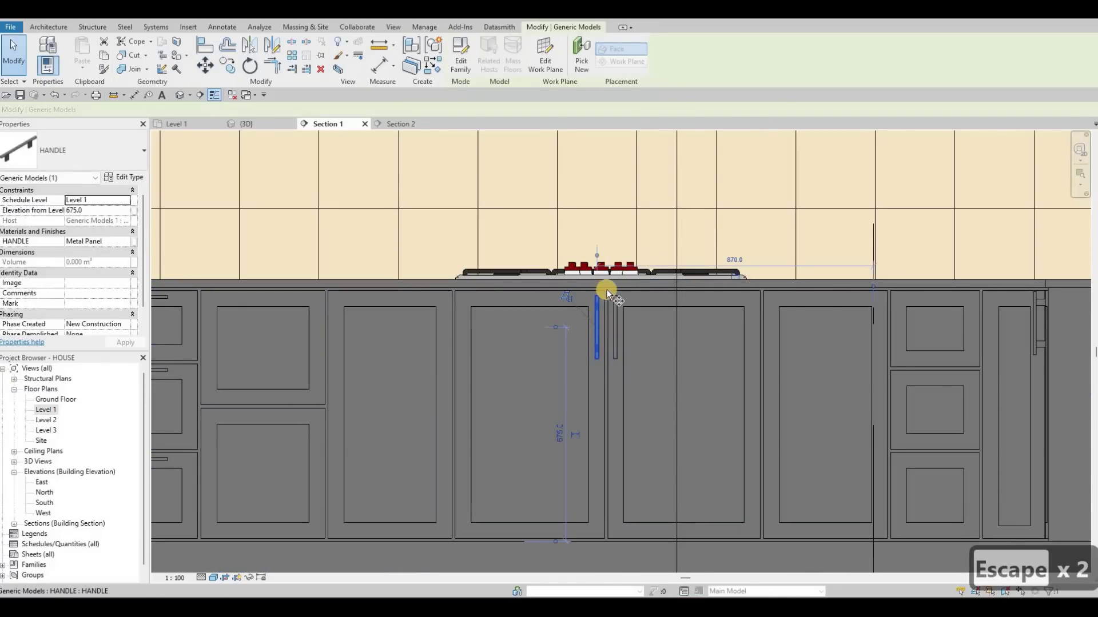
pyautogui.press('c')
pyautogui.press('o')
pyautogui.click(606, 291)
pyautogui.press('Escape')
pyautogui.press('Escape')
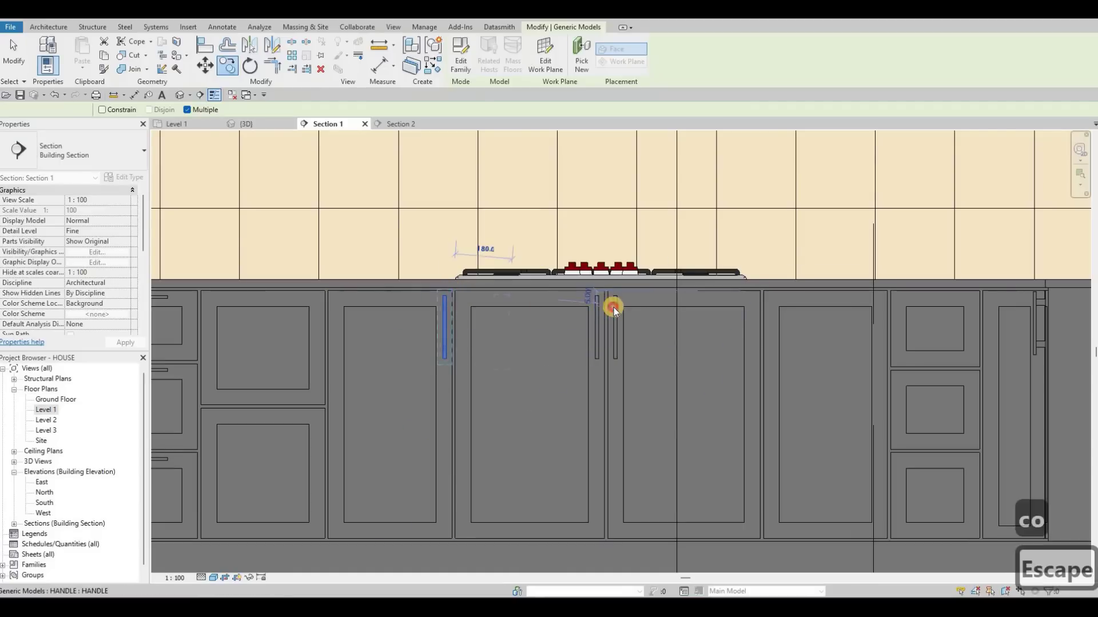
# - Copy the right handle of the pair beneath the cooktop horizontally to the neighbouring base cabinet door on its right
pyautogui.click(608, 301)
pyautogui.press('c')
pyautogui.press('o')
pyautogui.click(607, 291)
pyautogui.click(762, 290)
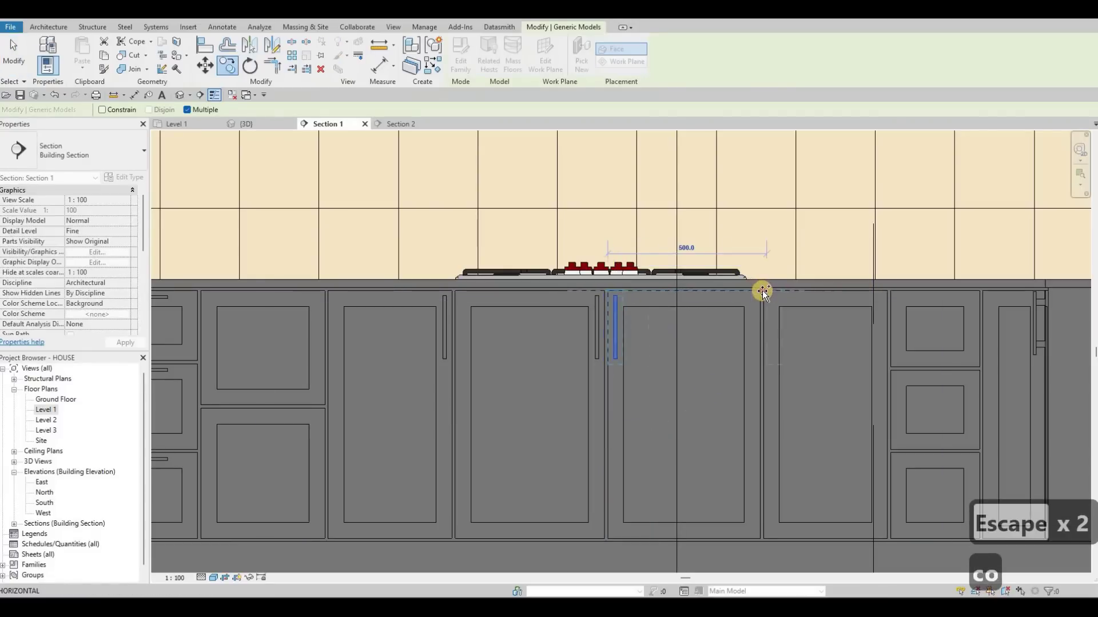
pyautogui.press('Escape')
pyautogui.press('Escape')
pyautogui.scroll(-1, 666, 350)
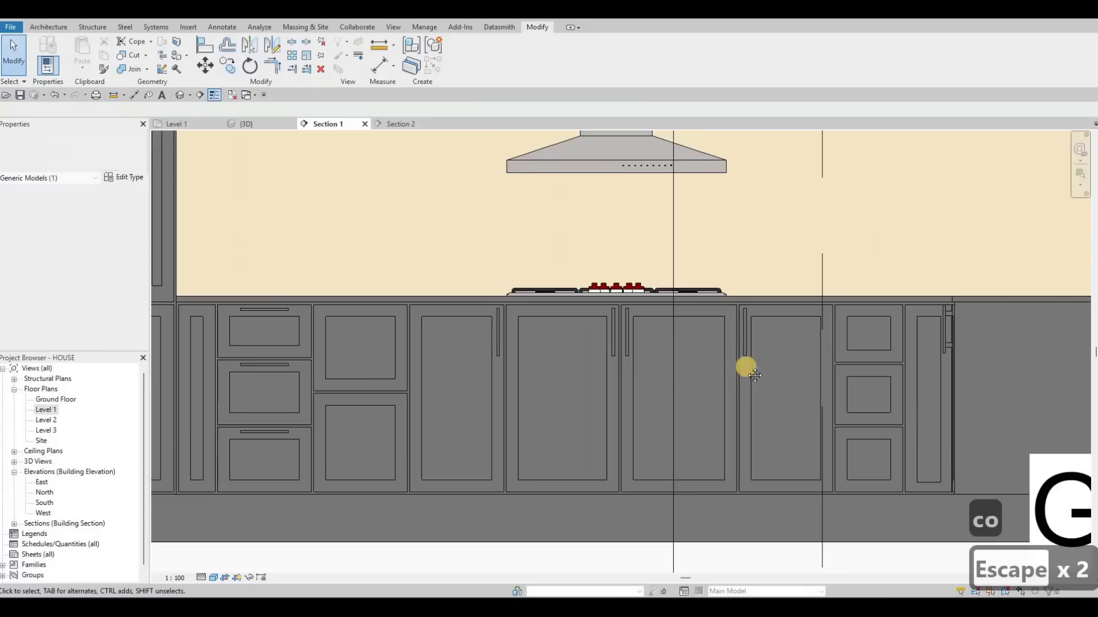
# - Copy the three-drawer unit's top handle to the same position on both drawers of the adjacent two-drawer unit
pyautogui.moveTo(581, 360); pyautogui.dragTo(532, 363, button='middle')
pyautogui.moveTo(259, 307); pyautogui.dragTo(395, 309, button='middle')
pyautogui.scroll(2, 395, 309)
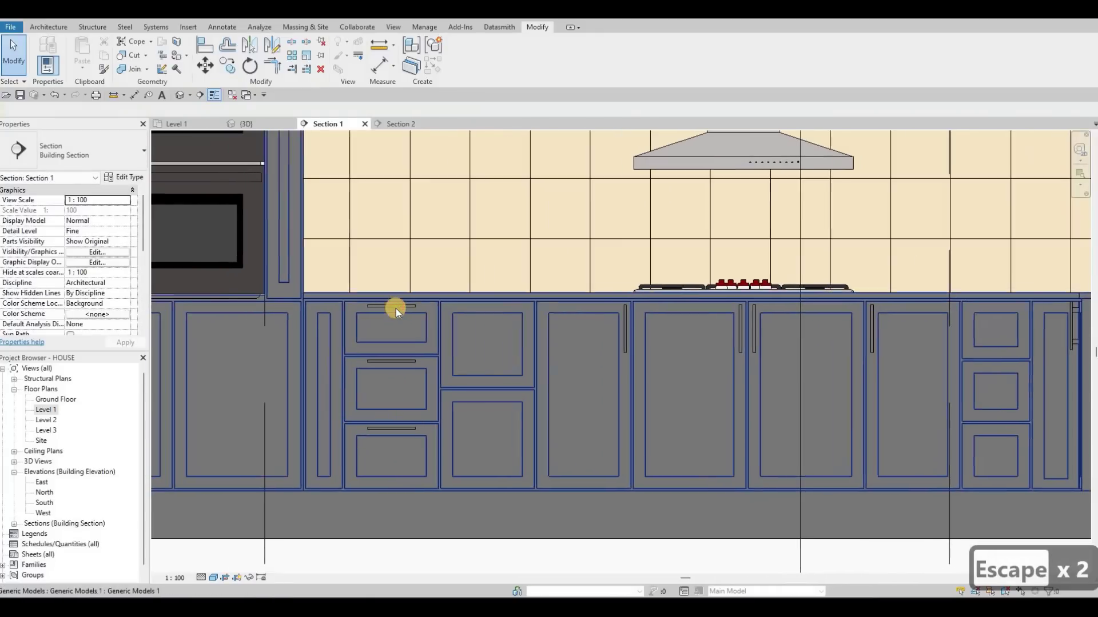
pyautogui.press('Escape')
pyautogui.click(396, 308)
pyautogui.press('c')
pyautogui.press('o')
pyautogui.click(399, 300)
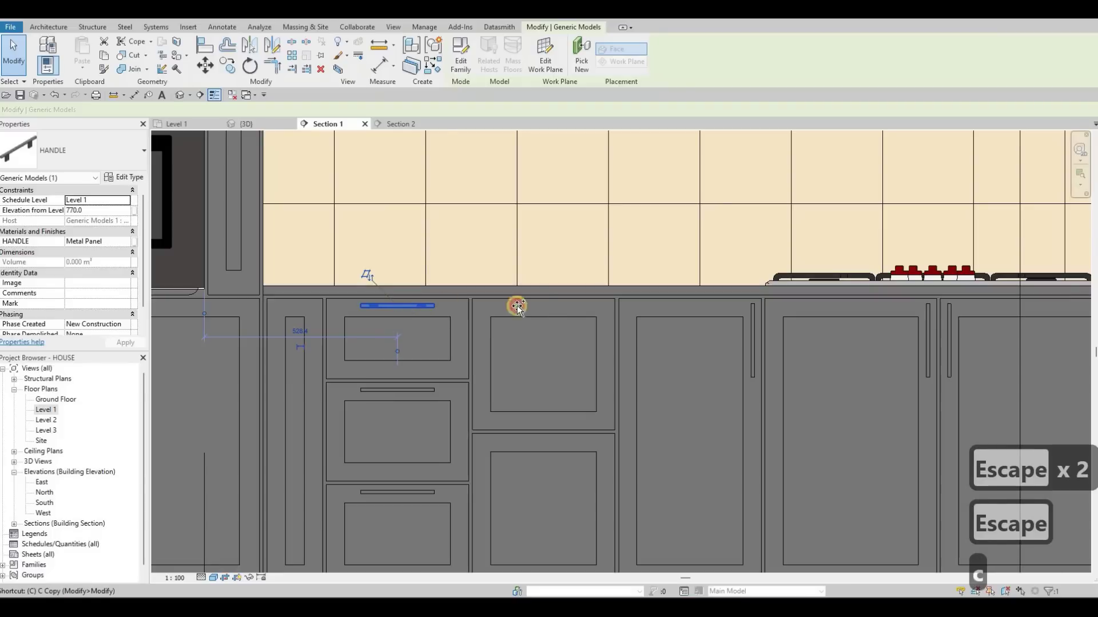
pyautogui.click(545, 436)
pyautogui.click(543, 434)
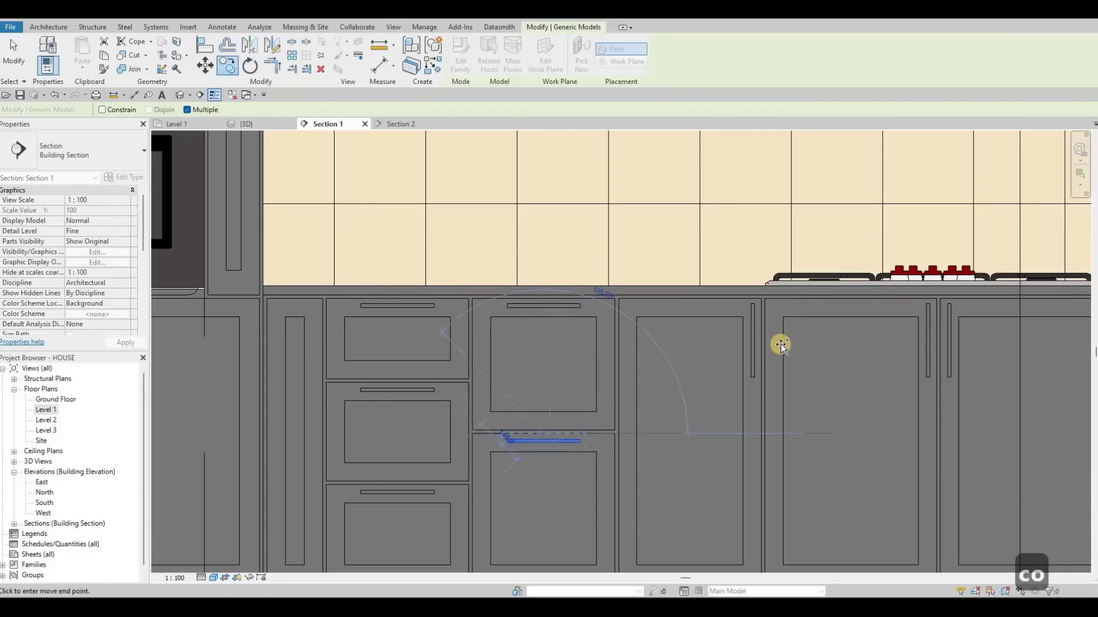
# - Place further copies of the drawer handle on all three drawers of the narrow unit right of the cooktop, then end the copy
pyautogui.scroll(-2, 728, 343)
pyautogui.moveTo(944, 336); pyautogui.dragTo(723, 336, button='middle')
pyautogui.scroll(4, 724, 337)
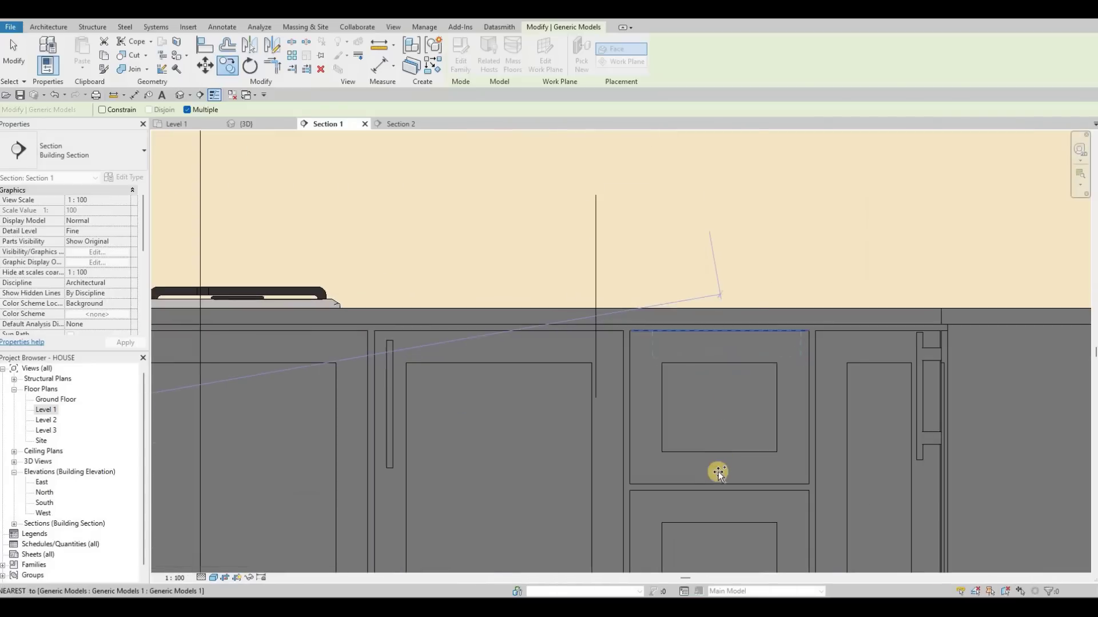
pyautogui.click(718, 490)
pyautogui.moveTo(723, 566); pyautogui.dragTo(711, 399, button='middle')
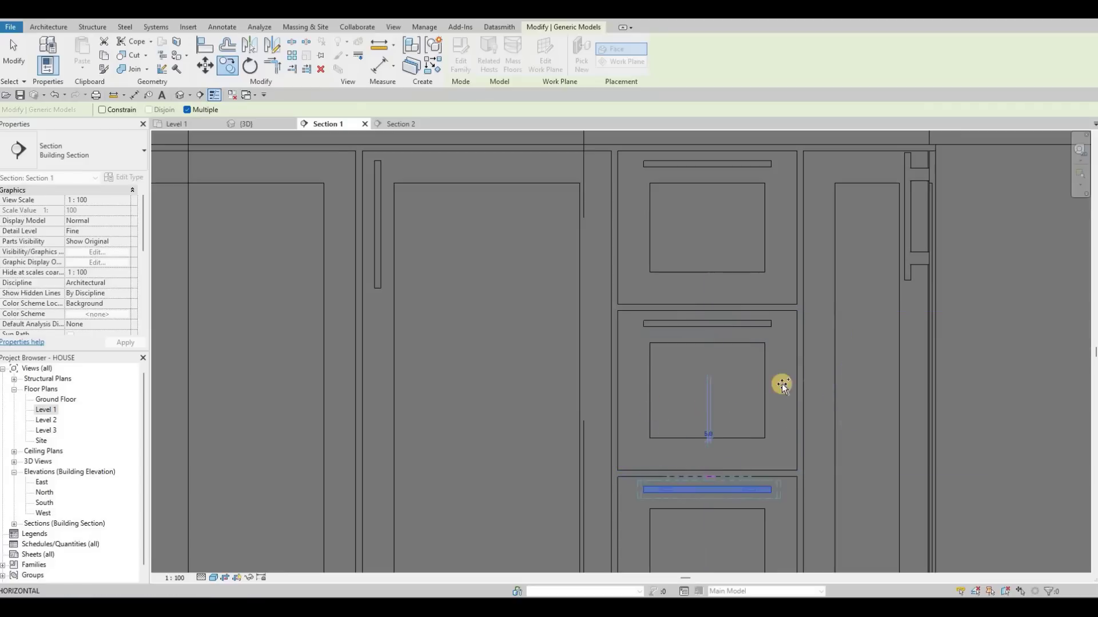
pyautogui.scroll(-6, 737, 389)
pyautogui.moveTo(480, 387); pyautogui.dragTo(716, 387, button='middle')
pyautogui.moveTo(395, 380); pyautogui.dragTo(841, 410, button='middle')
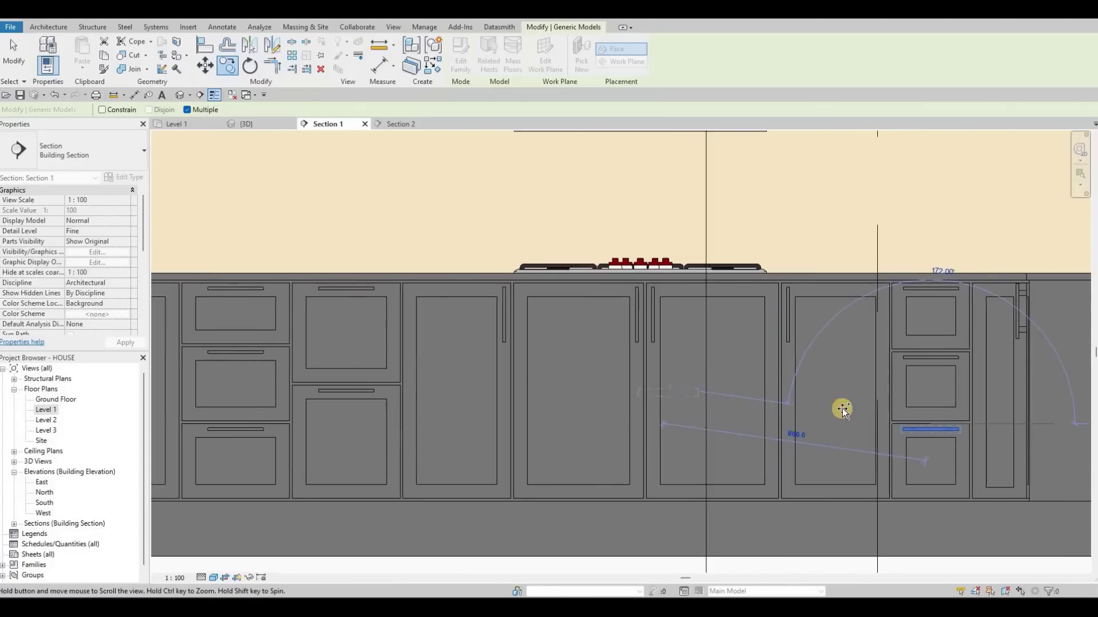
pyautogui.scroll(-2, 842, 409)
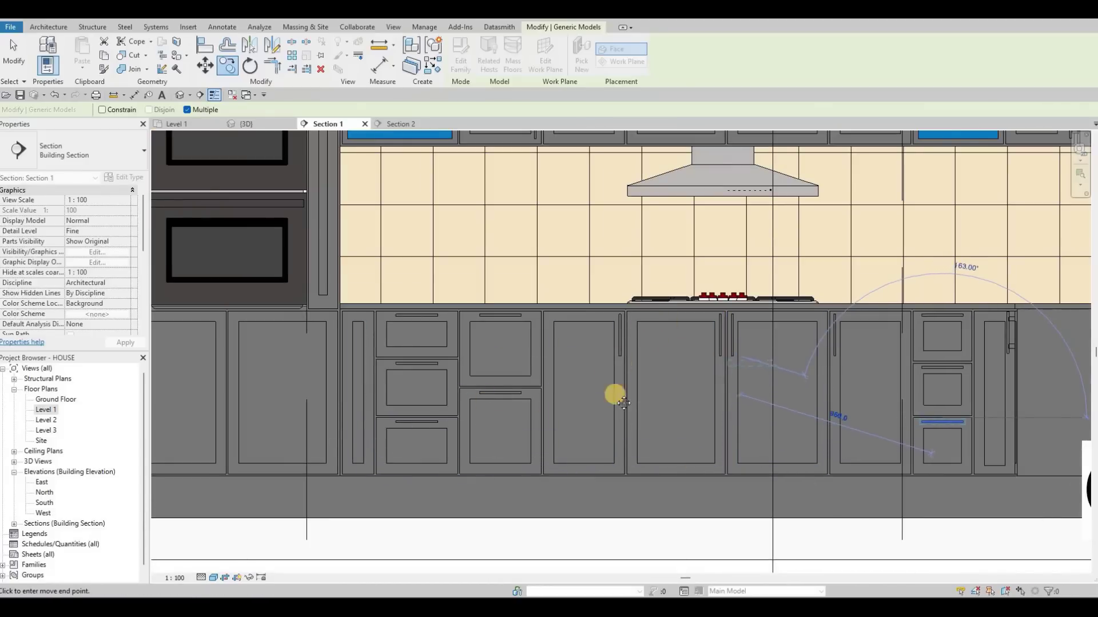
pyautogui.keyDown('ctrl'); pyautogui.scroll(3, 623, 403); pyautogui.keyUp('ctrl')
pyautogui.press('Escape')
pyautogui.press('Escape')
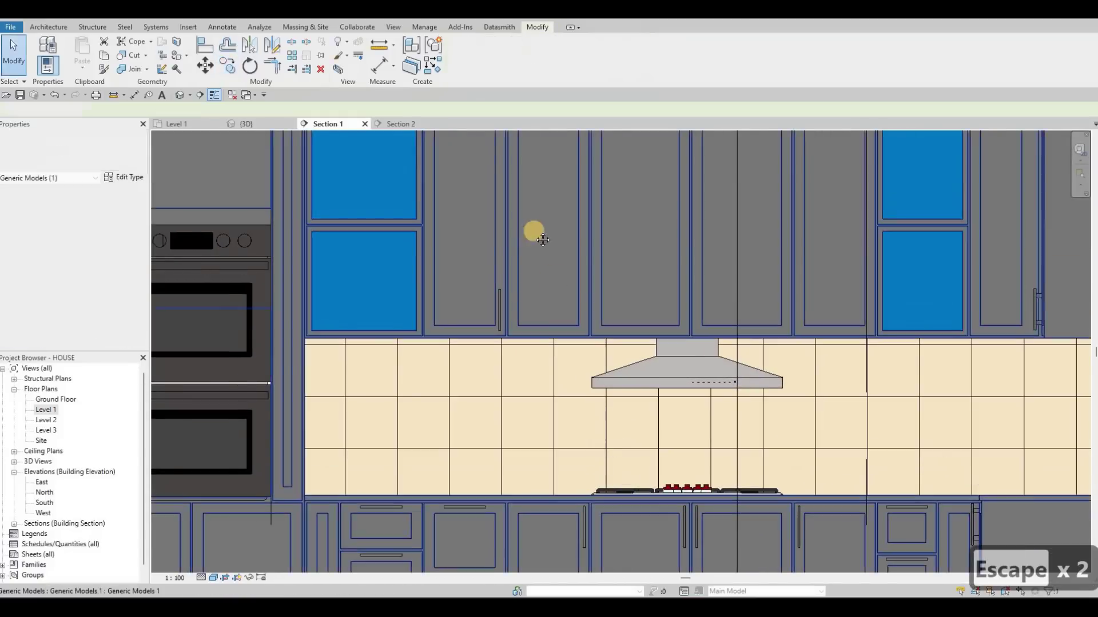
# - Align the upper cabinet's vertical handle with the left handle of the pair beneath the cooktop, using their centre lines
pyautogui.moveTo(534, 231); pyautogui.dragTo(563, 256, button='middle')
pyautogui.scroll(4, 508, 291)
pyautogui.moveTo(546, 424); pyautogui.dragTo(523, 304, button='middle')
pyautogui.scroll(-3, 462, 246)
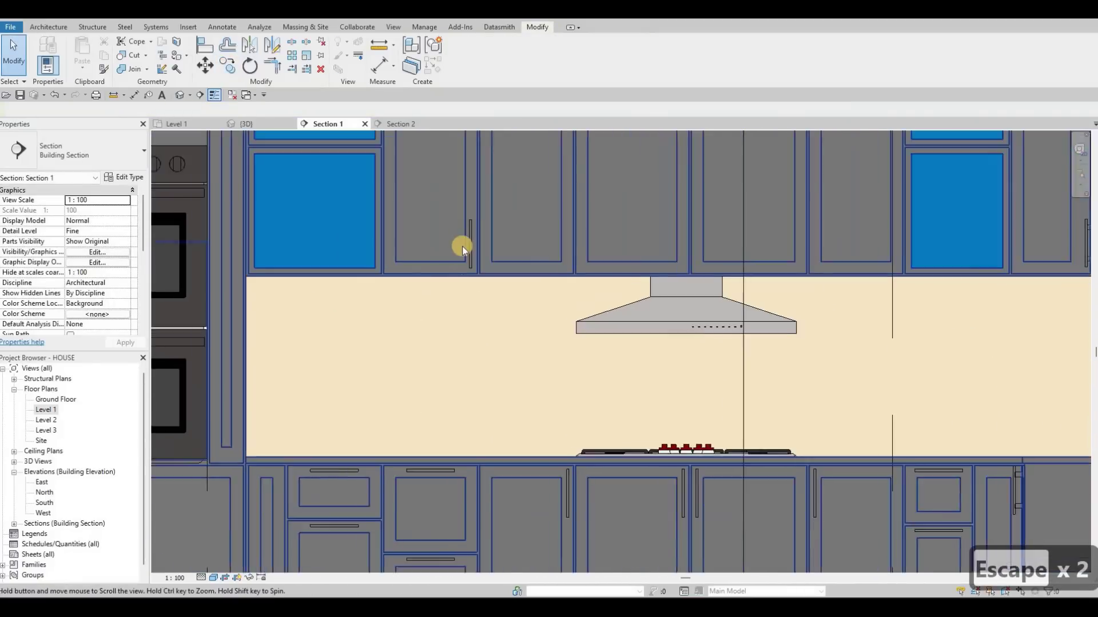
pyautogui.scroll(-2, 461, 246)
pyautogui.keyDown('ctrl'); pyautogui.scroll(2, 478, 284); pyautogui.keyUp('ctrl')
pyautogui.scroll(1, 627, 355)
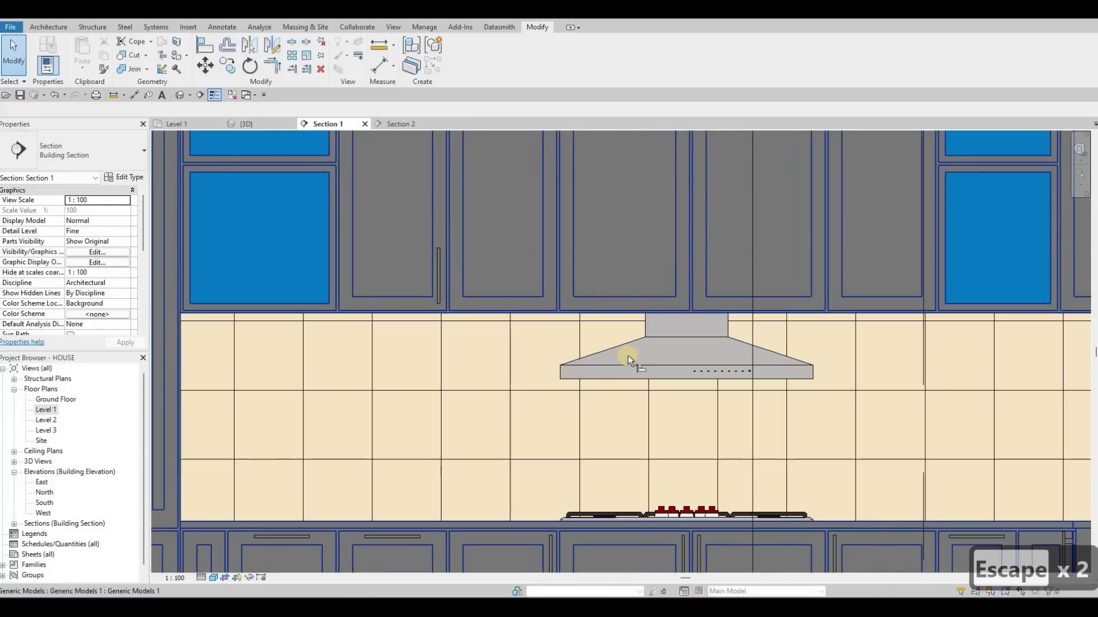
pyautogui.press('a')
pyautogui.press('l')
pyautogui.keyDown('ctrl'); pyautogui.scroll(-3, 665, 464); pyautogui.keyUp('ctrl')
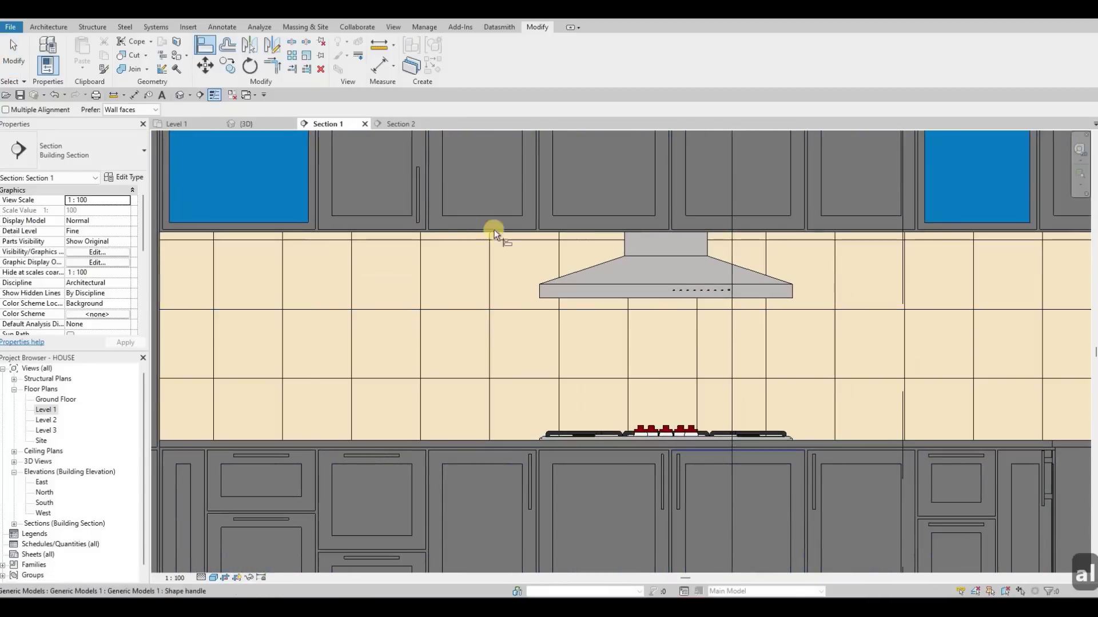
pyautogui.scroll(3, 420, 180)
pyautogui.click(420, 180)
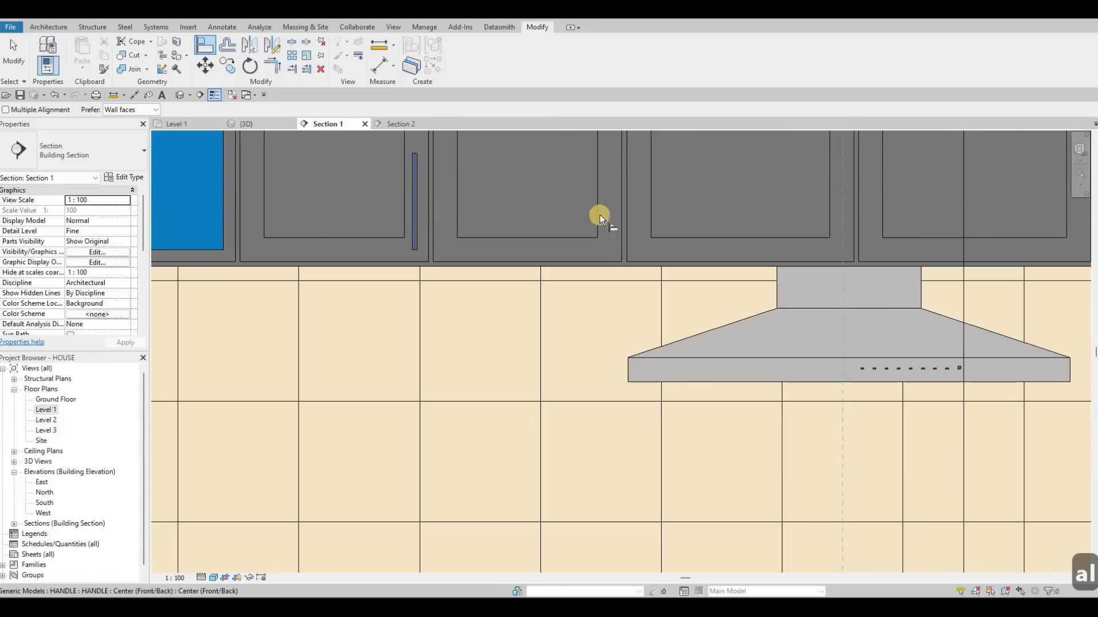
pyautogui.press('Escape')
pyautogui.scroll(-3, 517, 343)
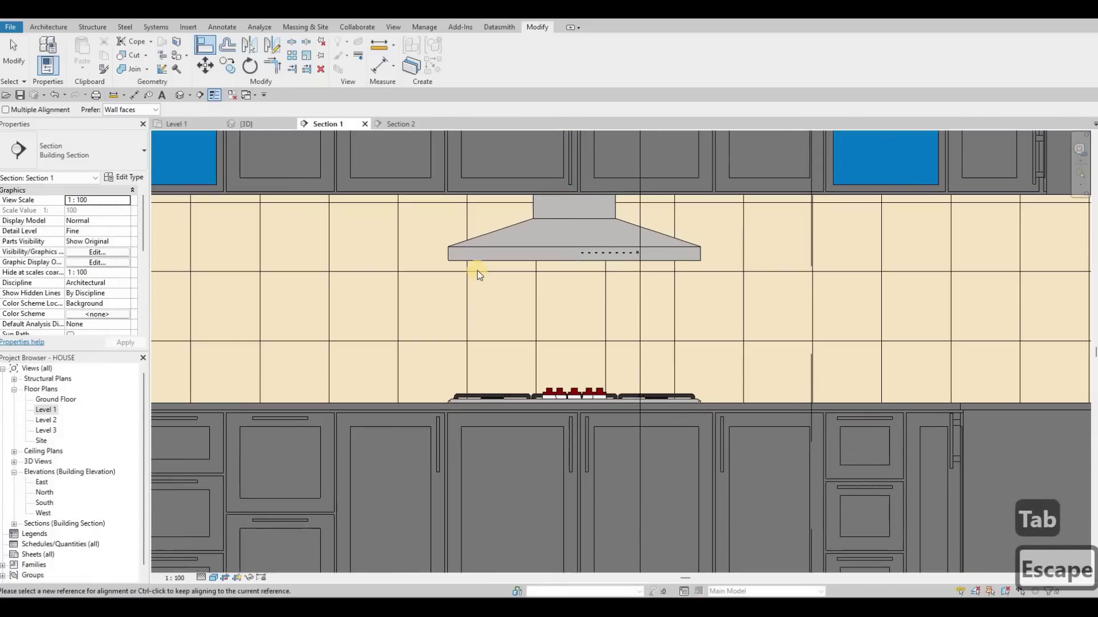
pyautogui.press('Escape')
# - Copy the vertical handle on the left door above the range hood to the adjoining right door
pyautogui.scroll(2, 480, 291)
pyautogui.scroll(2, 478, 297)
pyautogui.press('Tab')
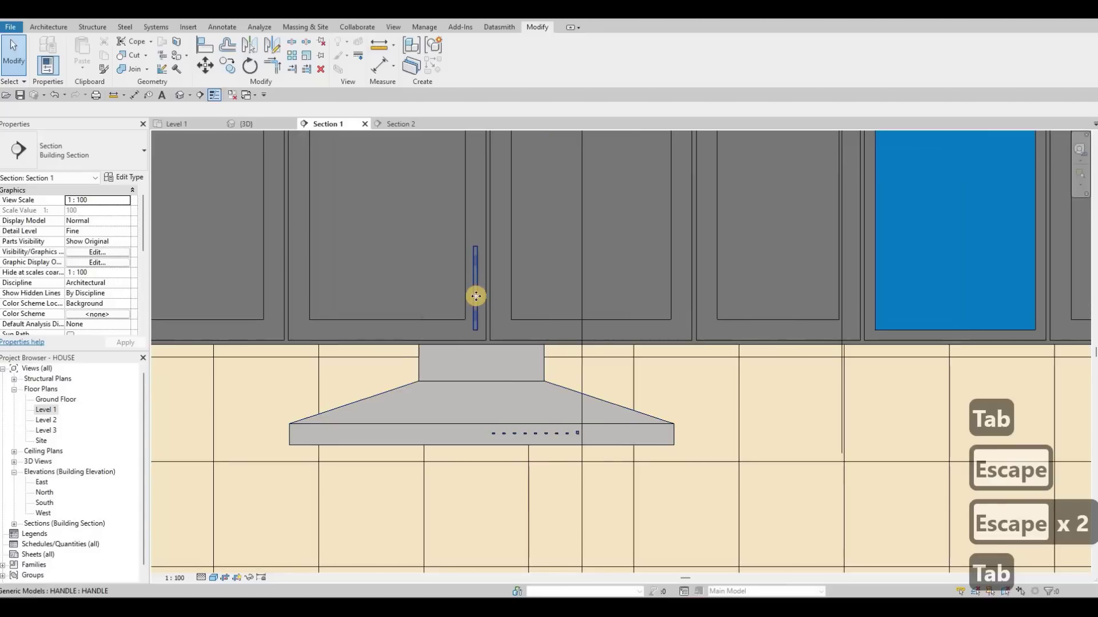
pyautogui.click(478, 297)
pyautogui.press('c')
pyautogui.press('o')
pyautogui.press('Escape')
pyautogui.press('Escape')
pyautogui.scroll(-2, 516, 271)
pyautogui.press('Escape')
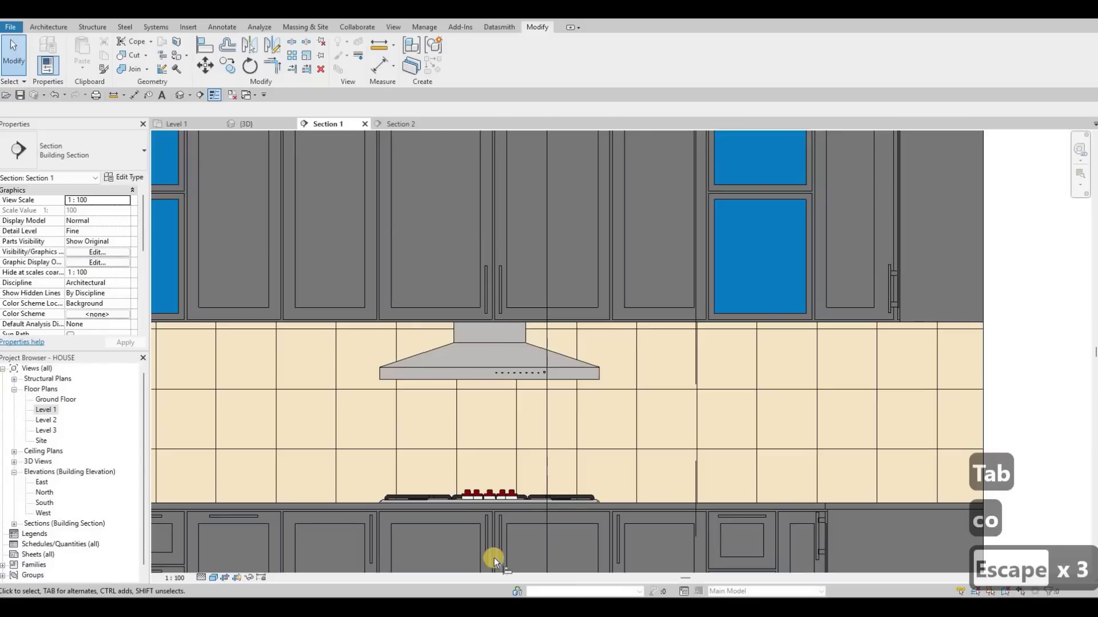
# - Align the left handle above the range hood with the centre line of the left handle beneath the cooktop
pyautogui.press('a')
pyautogui.press('l')
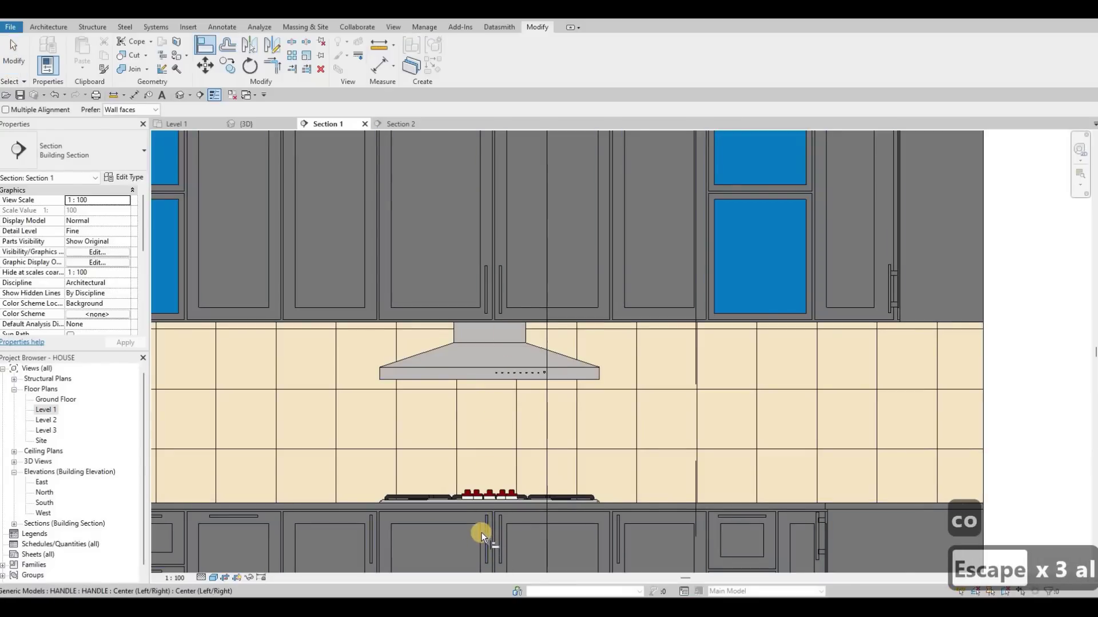
pyautogui.scroll(2, 481, 533)
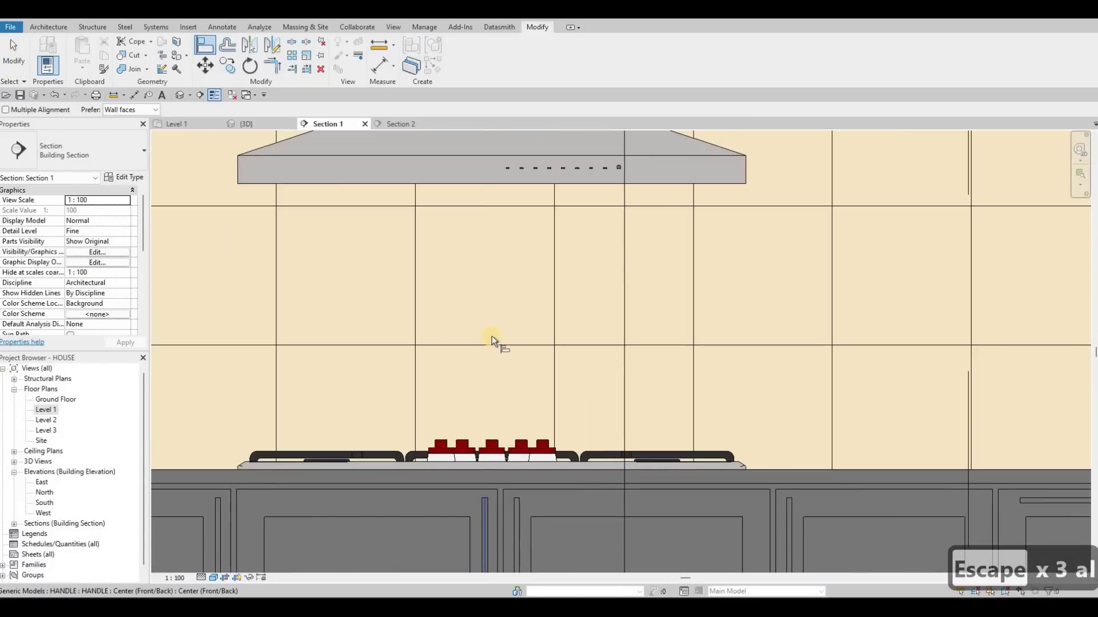
pyautogui.scroll(-3, 488, 429)
pyautogui.moveTo(469, 248); pyautogui.dragTo(465, 348, button='middle')
pyautogui.scroll(2, 489, 337)
pyautogui.scroll(1, 489, 367)
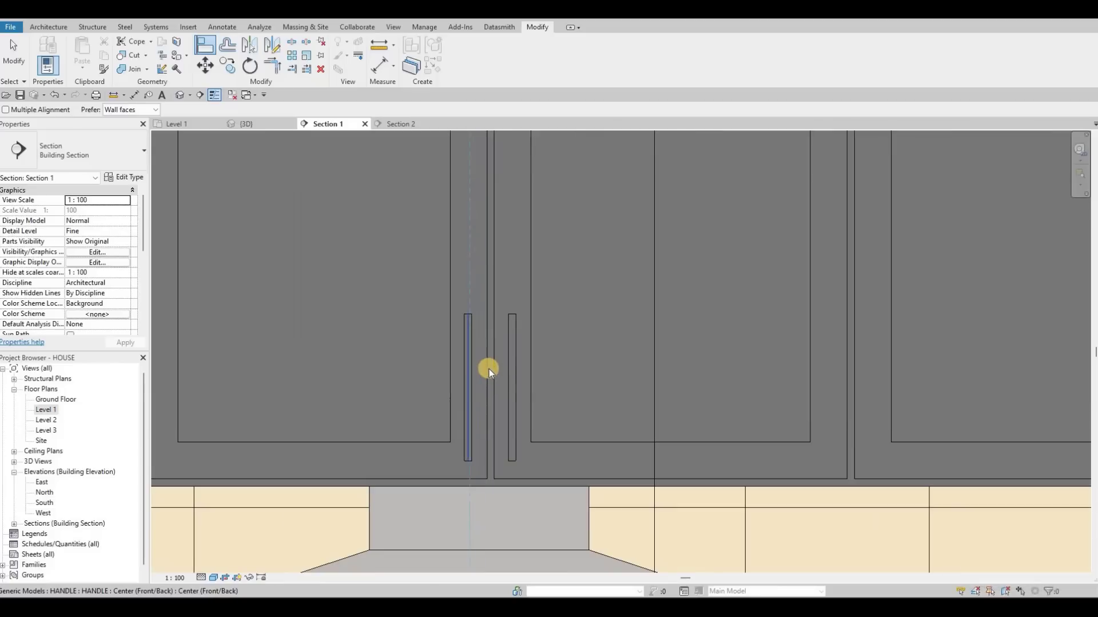
pyautogui.scroll(-2, 503, 401)
pyautogui.press('Escape')
pyautogui.press('Escape')
# - Align the right handle above the range hood with the centre line of the right handle beneath the cooktop
pyautogui.press('l')
pyautogui.moveTo(497, 439); pyautogui.dragTo(498, 191, button='middle')
pyautogui.scroll(-1, 497, 191)
pyautogui.scroll(2, 498, 432)
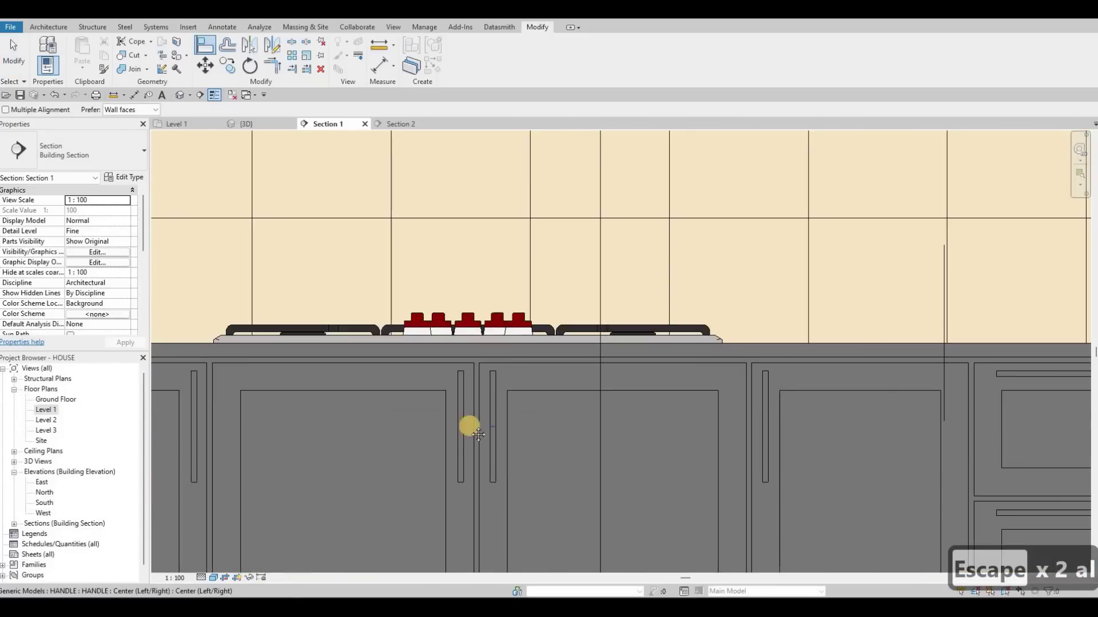
pyautogui.scroll(-3, 475, 334)
pyautogui.keyDown('ctrl'); pyautogui.scroll(3, 475, 334); pyautogui.keyUp('ctrl')
pyautogui.scroll(3, 477, 342)
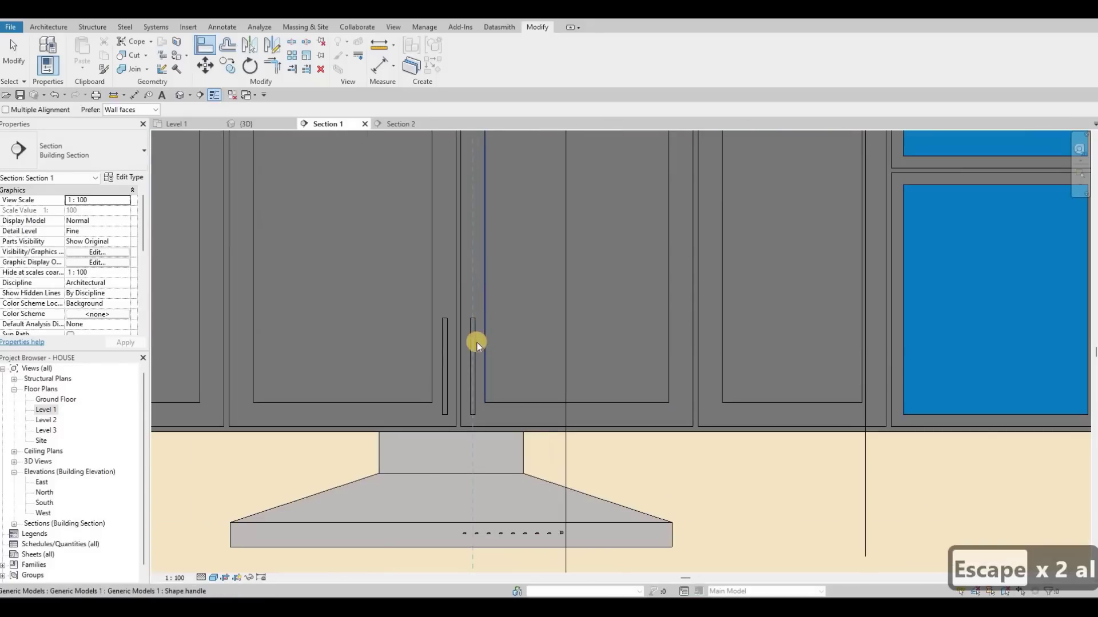
pyautogui.press('Escape')
pyautogui.scroll(-3, 552, 372)
pyautogui.press('Escape')
pyautogui.scroll(3, 543, 379)
pyautogui.press('Escape')
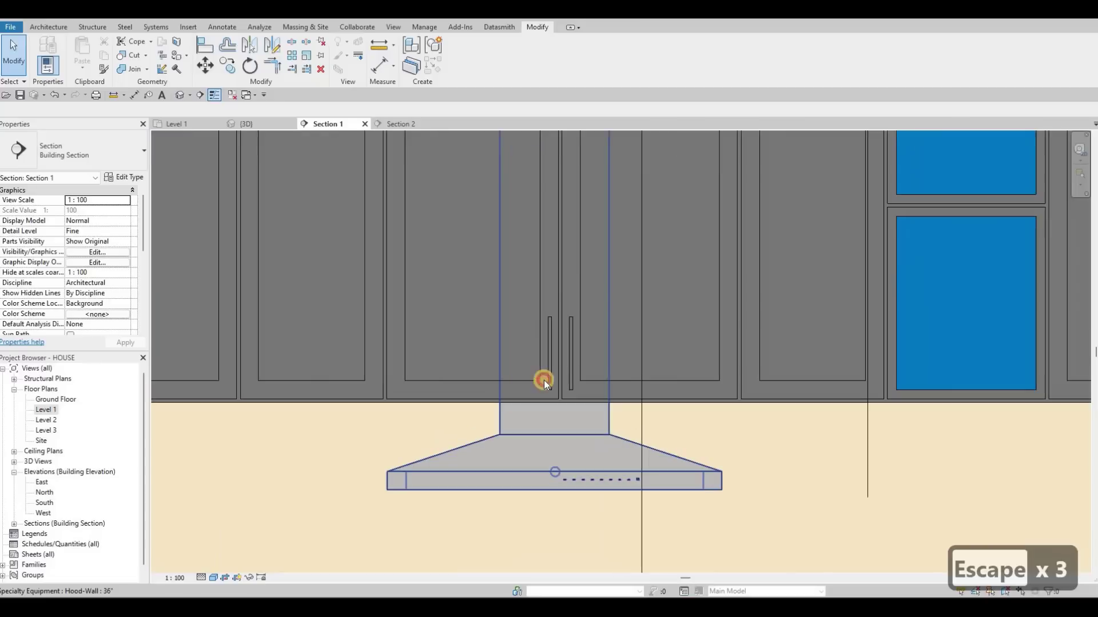
# - Copy the left handle above the range hood horizontally to the neighbouring upper door on its left
pyautogui.click(548, 379)
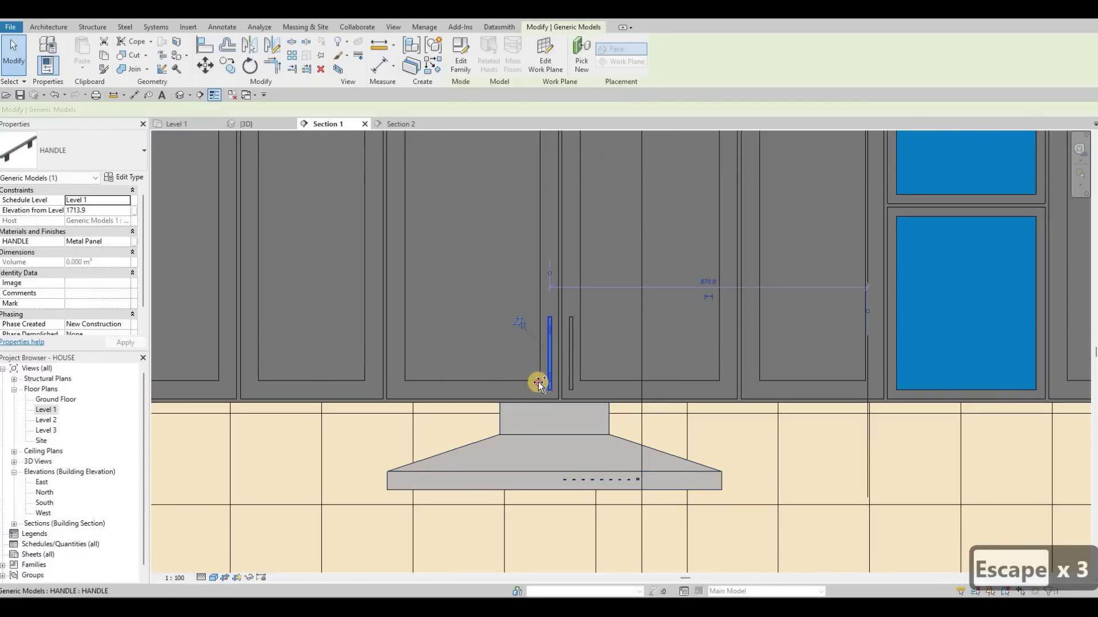
pyautogui.press('c')
pyautogui.press('o')
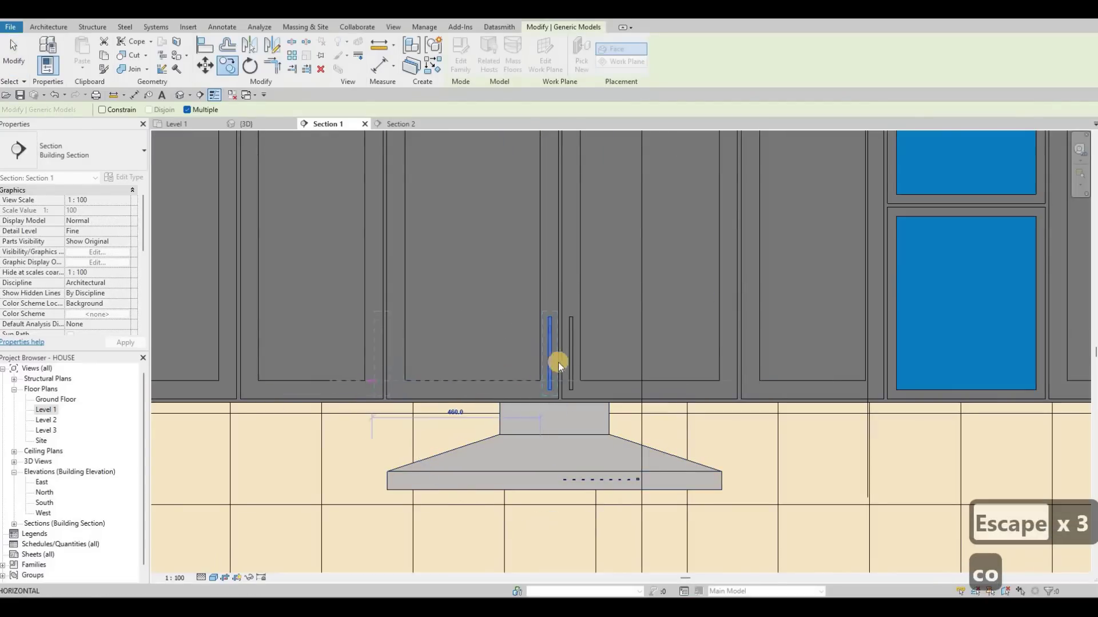
pyautogui.click(567, 358)
pyautogui.press('Escape')
pyautogui.press('Escape')
# - Copy the right handle above the range hood horizontally to the neighbouring upper door on its right
pyautogui.click(573, 384)
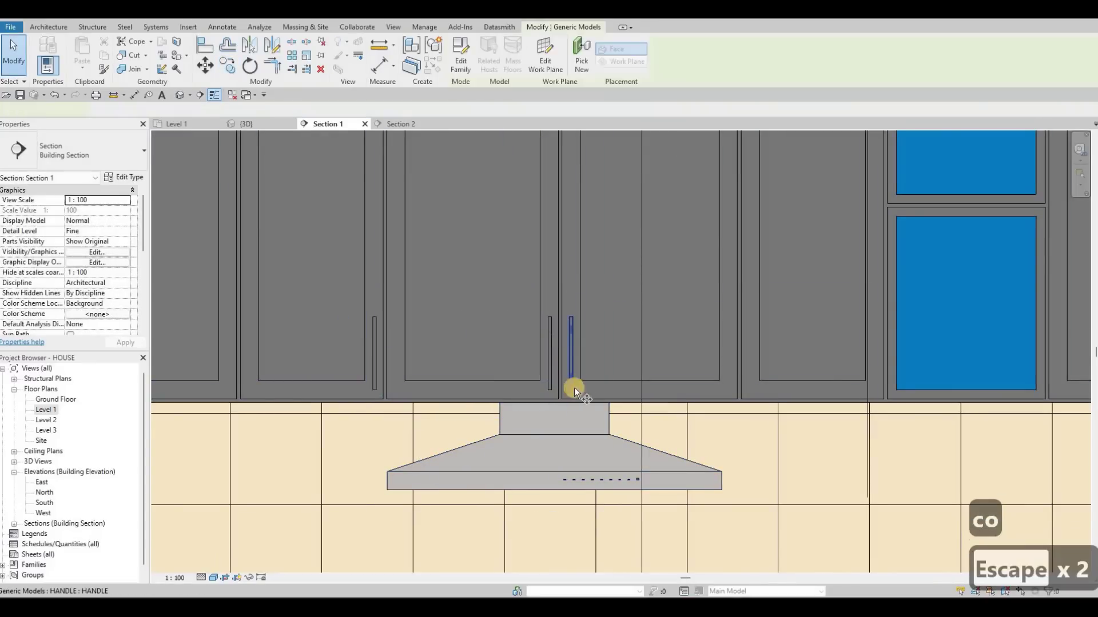
pyautogui.press('c')
pyautogui.press('o')
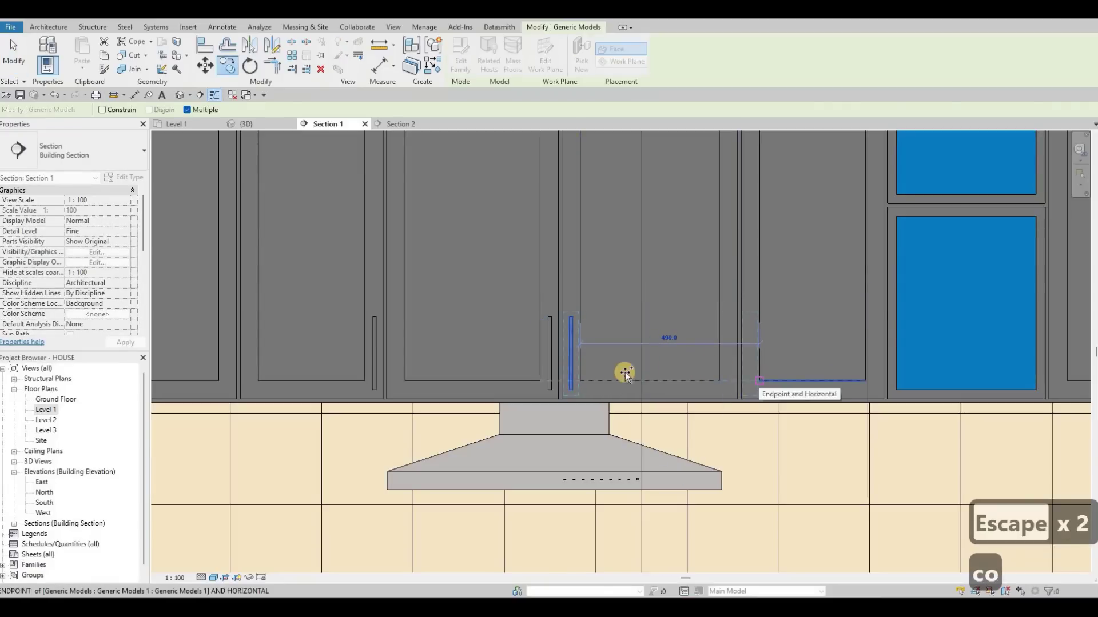
pyautogui.scroll(-3, 656, 366)
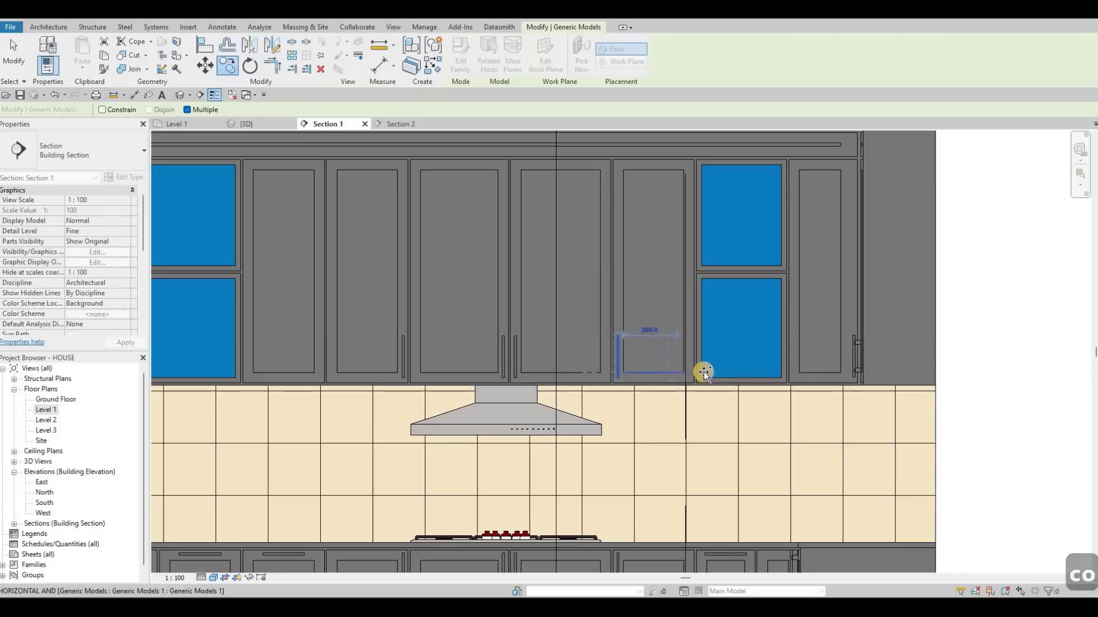
pyautogui.scroll(3, 704, 373)
pyautogui.scroll(2, 710, 384)
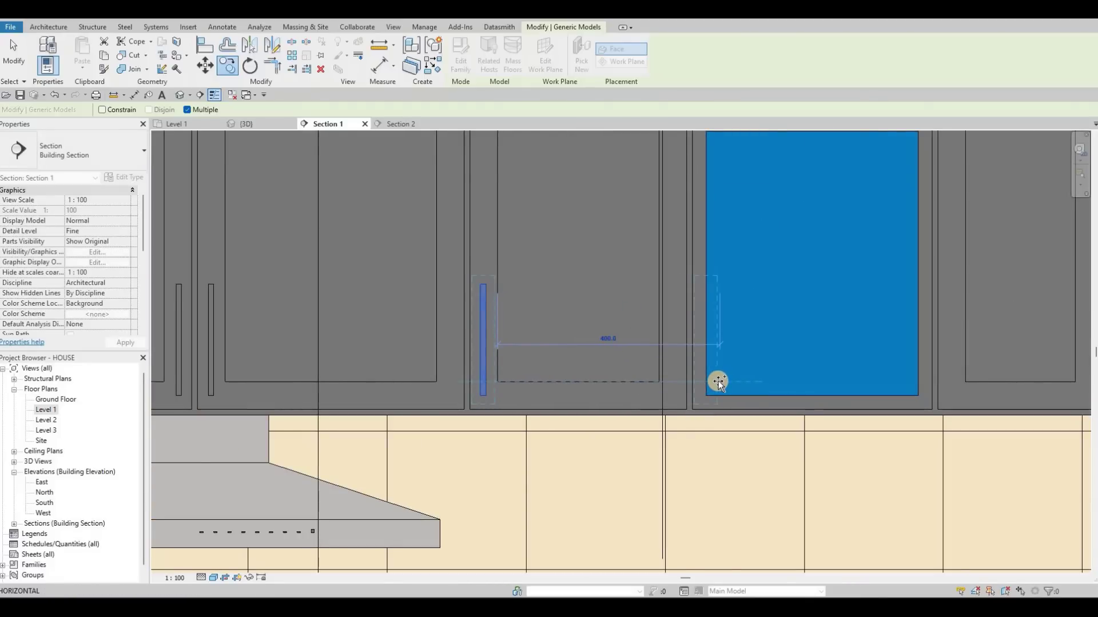
pyautogui.click(717, 380)
pyautogui.scroll(-3, 714, 371)
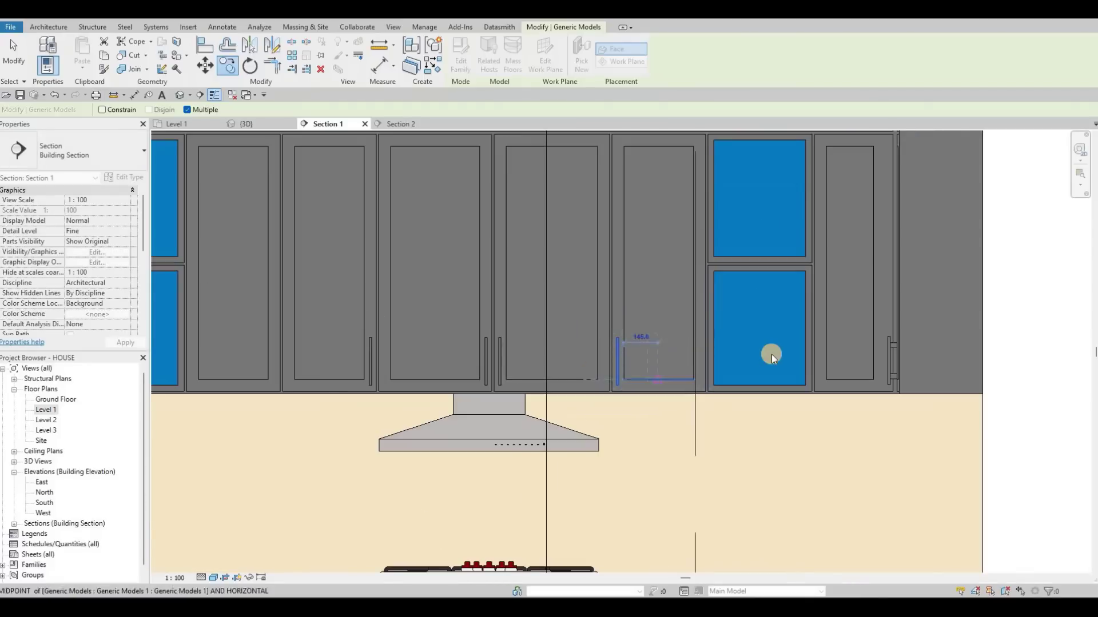
pyautogui.press('Escape')
# - Copy the left-hand handle beside the range hood to the inner edge of the left lower glass door
pyautogui.moveTo(632, 360); pyautogui.dragTo(766, 351, button='middle')
pyautogui.scroll(-1, 766, 351)
pyautogui.moveTo(569, 353); pyautogui.dragTo(444, 359, button='middle')
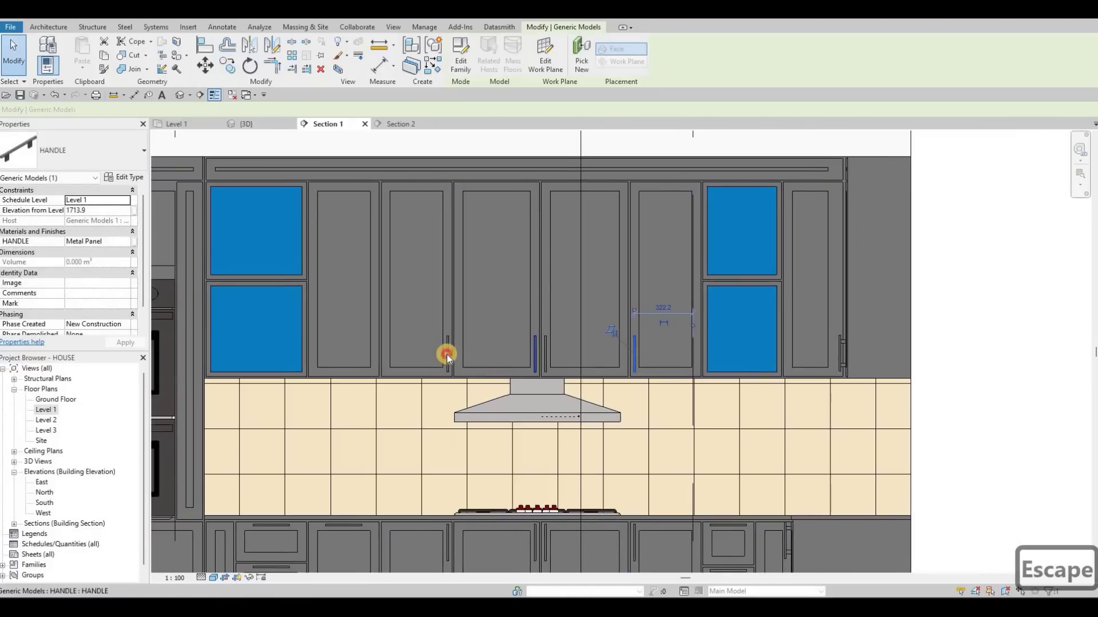
pyautogui.click(447, 354)
pyautogui.press('Escape')
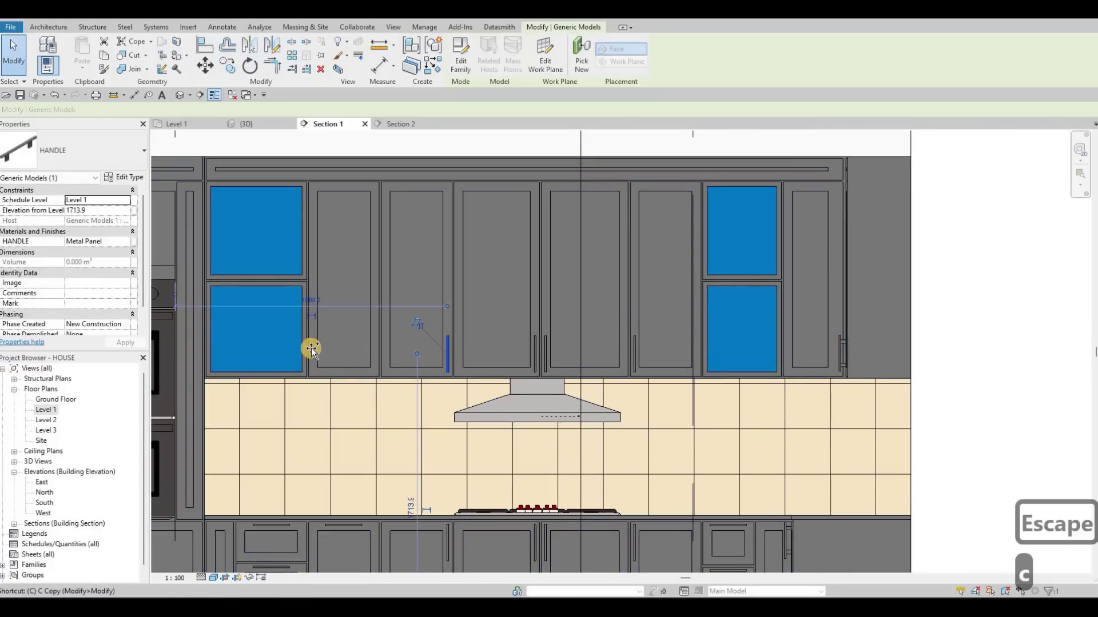
pyautogui.press('c')
pyautogui.press('o')
pyautogui.click(316, 370)
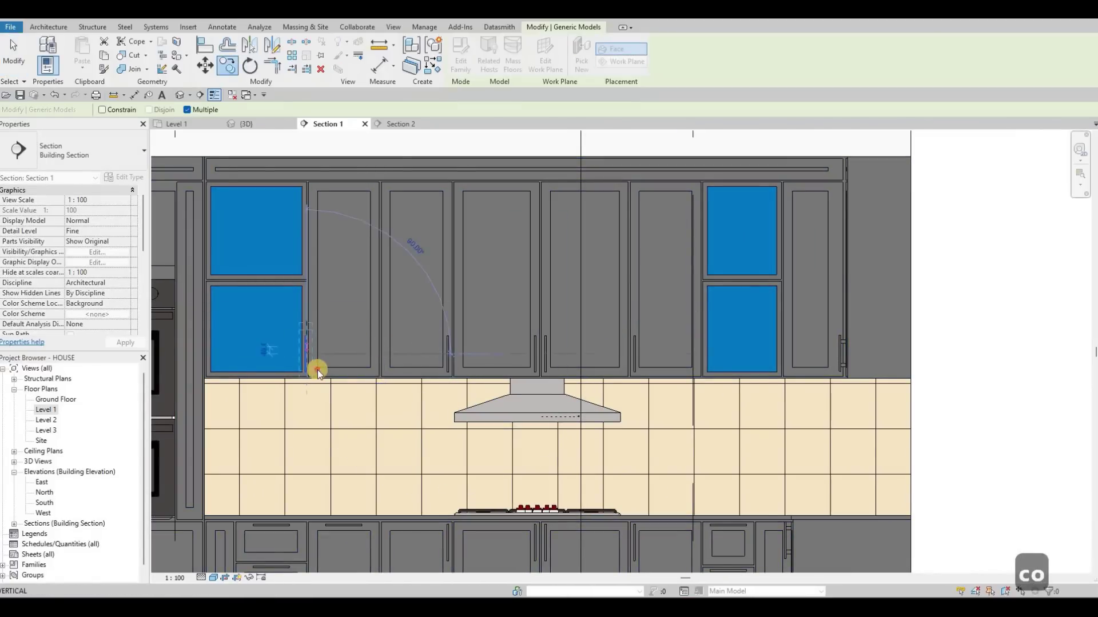
pyautogui.press('Escape')
# - Rotate the copied handle to horizontal and centre it on the left lower glass door's bottom rail, about 1604 mm above Level 1
pyautogui.scroll(2, 303, 351)
pyautogui.press('Escape')
pyautogui.press('Escape')
pyautogui.click(316, 365)
pyautogui.press('space')
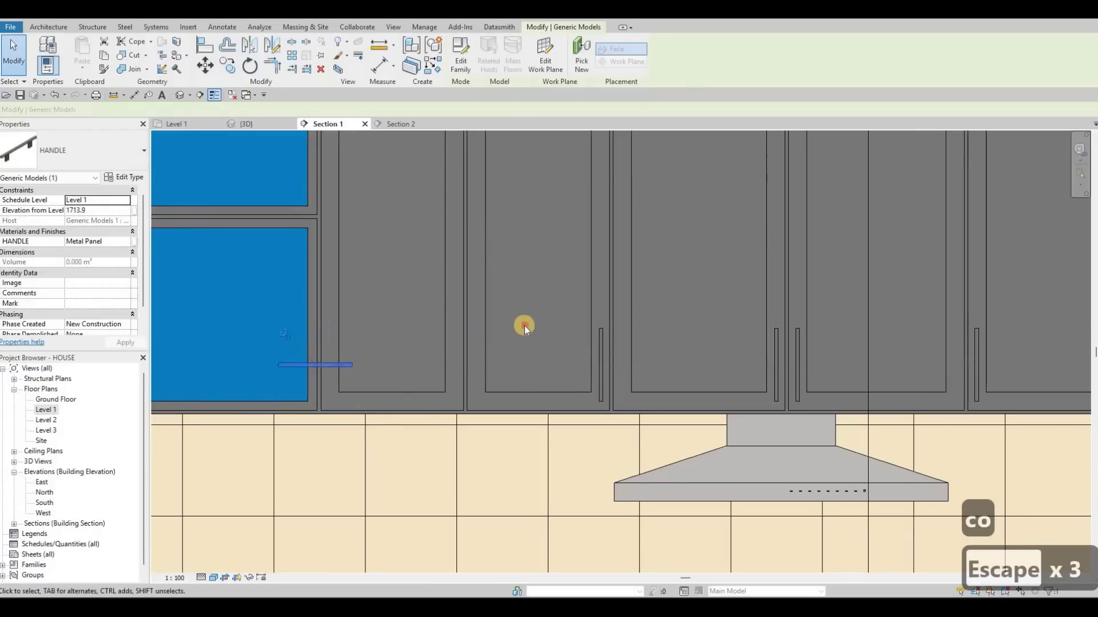
pyautogui.moveTo(324, 363); pyautogui.dragTo(530, 326, button='middle')
pyautogui.scroll(2, 532, 326)
pyautogui.press('Escape')
pyautogui.moveTo(530, 329); pyautogui.dragTo(404, 389)
pyautogui.press('Down')
pyautogui.press('Down')
pyautogui.press('Escape')
pyautogui.press('Escape')
pyautogui.press('Escape')
# - Copy the horizontal handle straight up to the bottom rail of the upper glass door, using the glass corners as reference points
pyautogui.click(400, 389)
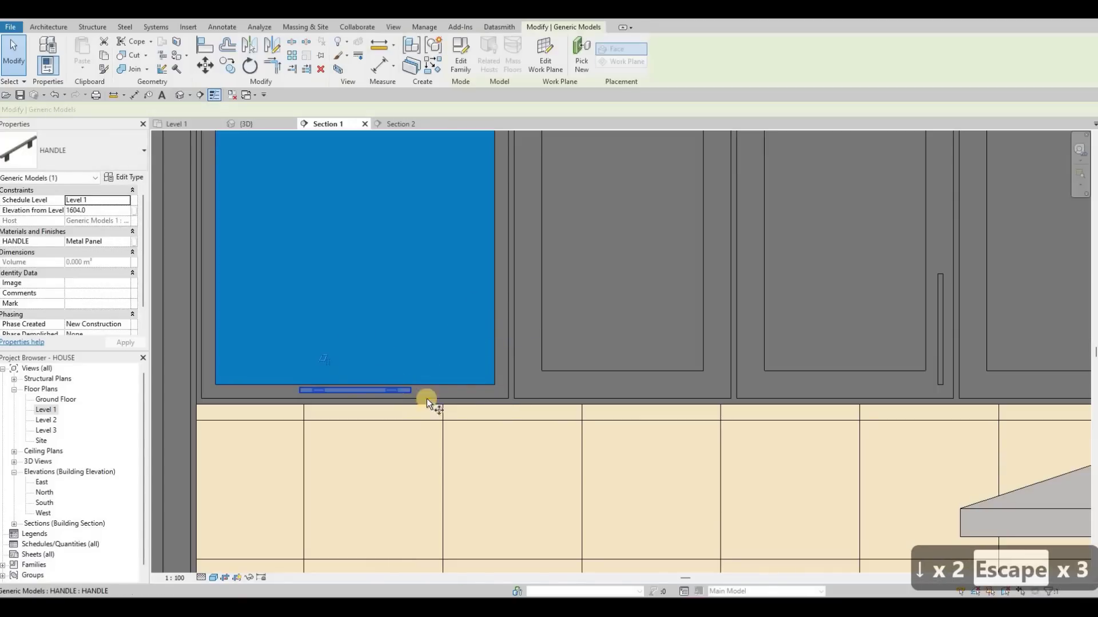
pyautogui.press('c')
pyautogui.press('o')
pyautogui.click(495, 384)
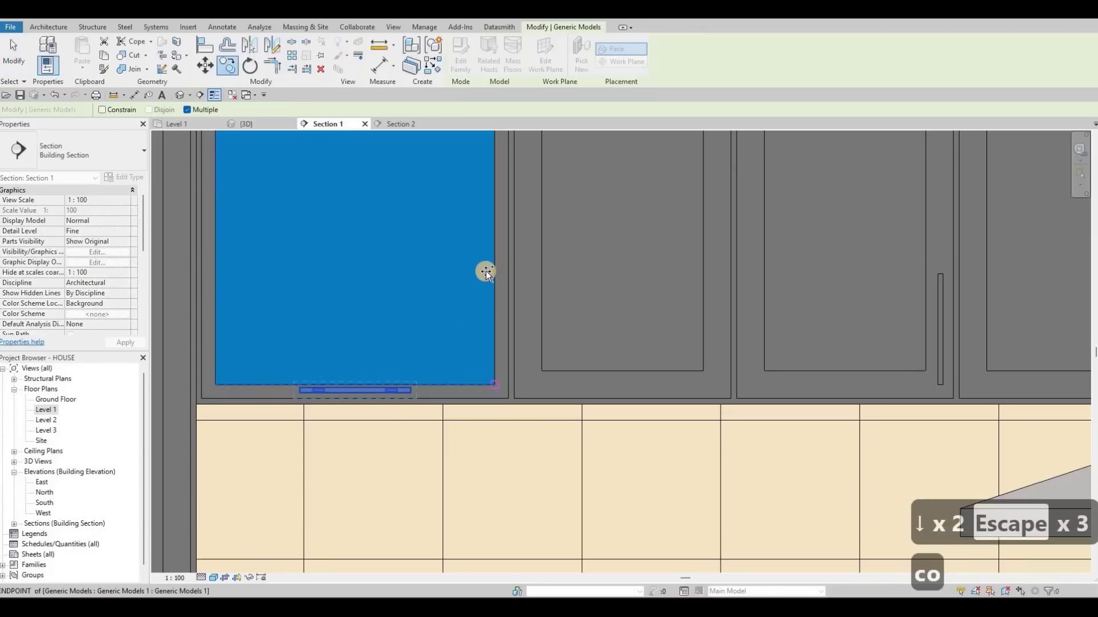
pyautogui.scroll(-2, 486, 325)
pyautogui.scroll(-2, 482, 256)
pyautogui.scroll(3, 482, 256)
pyautogui.click(482, 257)
pyautogui.scroll(-4, 480, 259)
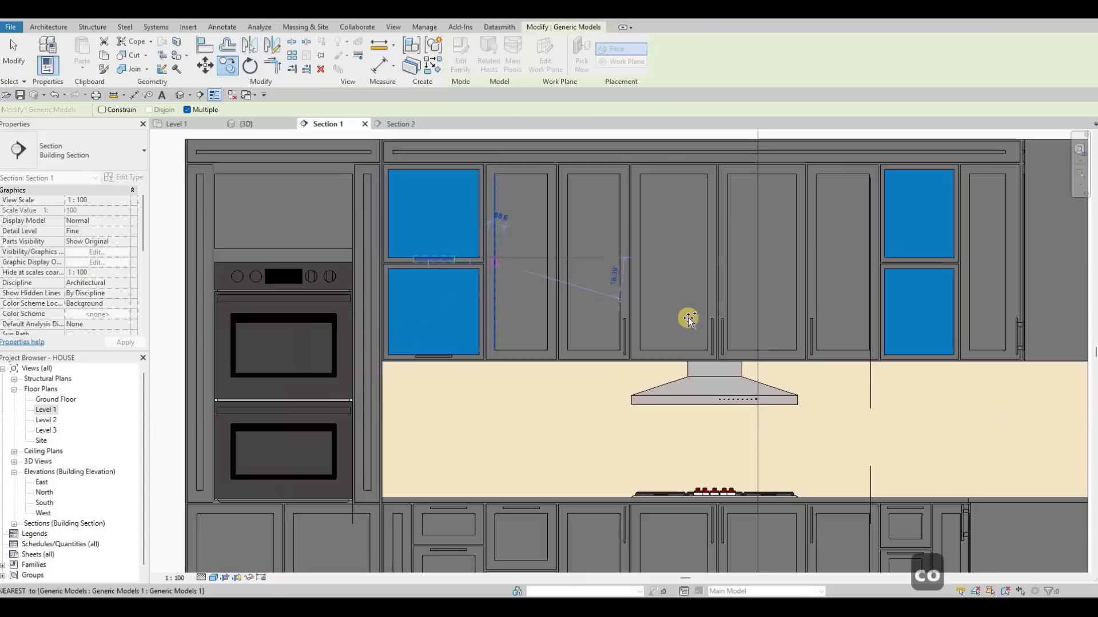
# - Place another copy of the horizontal handle on the bottom rail of the right upper glass door
pyautogui.moveTo(932, 263); pyautogui.dragTo(704, 310, button='middle')
pyautogui.scroll(2, 705, 310)
pyautogui.click(634, 320)
pyautogui.press('Escape')
pyautogui.press('Escape')
# - Centre the handle on the right upper glass door's bottom rail and nudge it to about 2138 mm above Level 1
pyautogui.scroll(3, 646, 319)
pyautogui.click(673, 322)
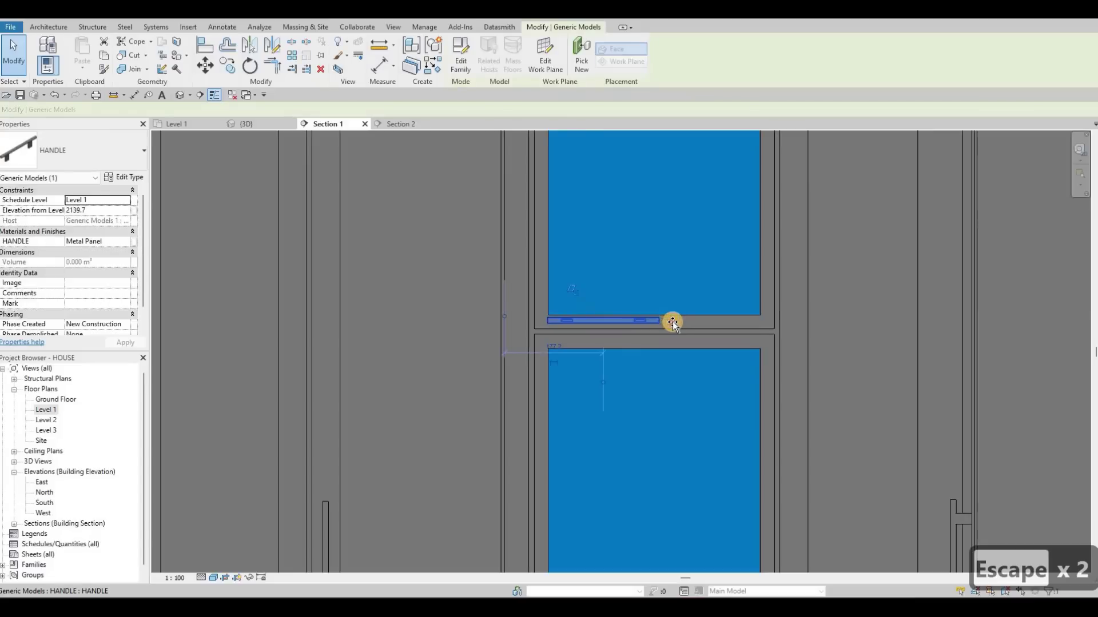
pyautogui.moveTo(680, 321); pyautogui.dragTo(688, 323)
pyautogui.press('Down')
pyautogui.press('Down')
pyautogui.press('Up')
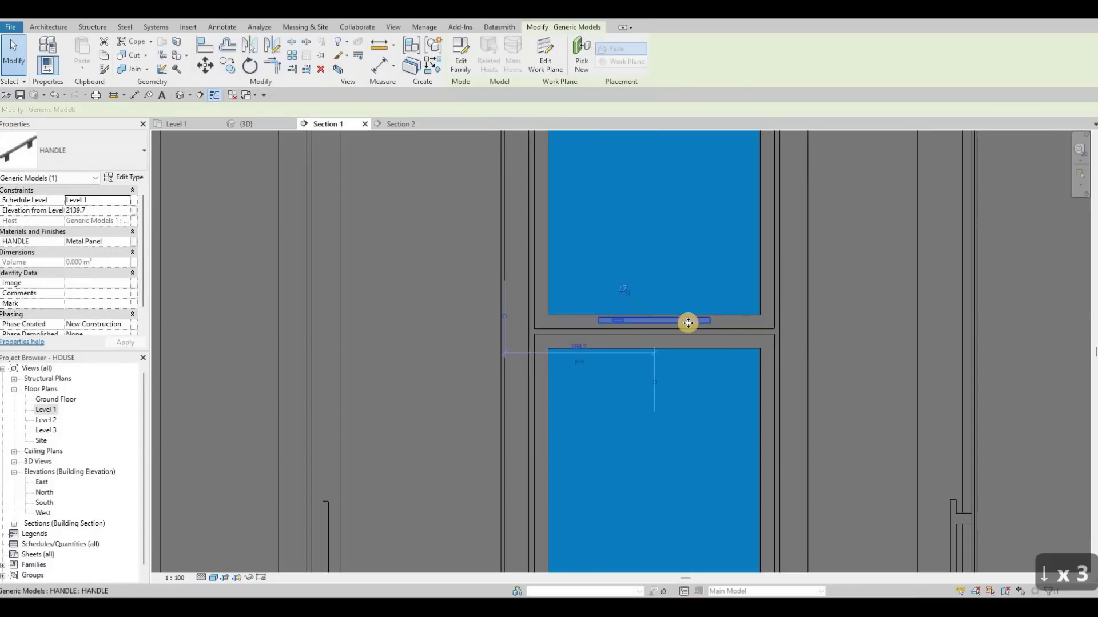
pyautogui.scroll(4, 680, 330)
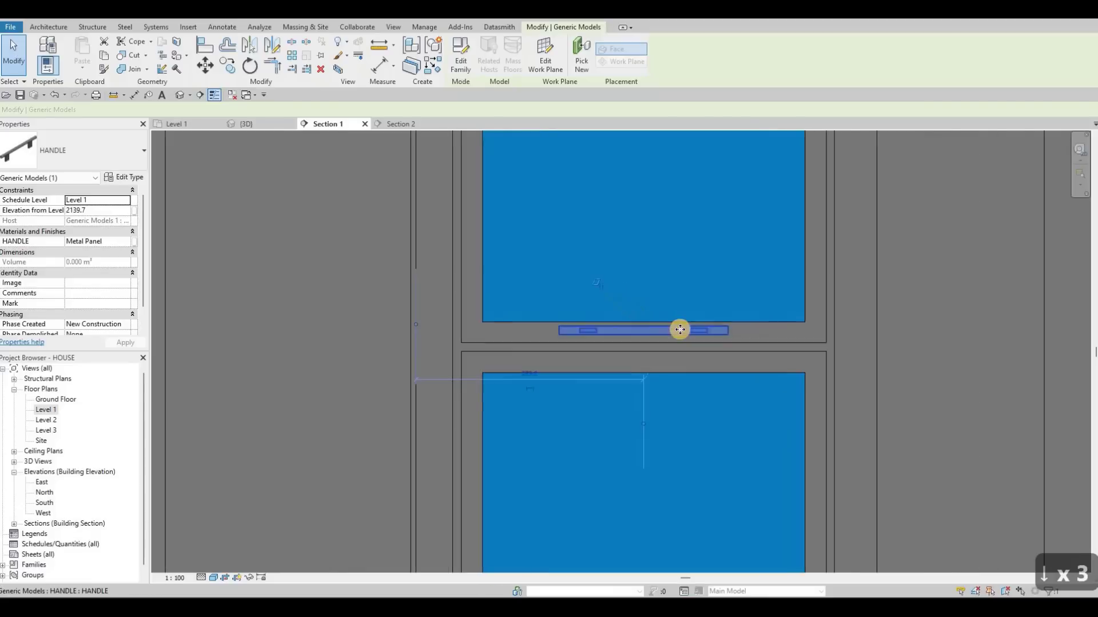
pyautogui.press('Down')
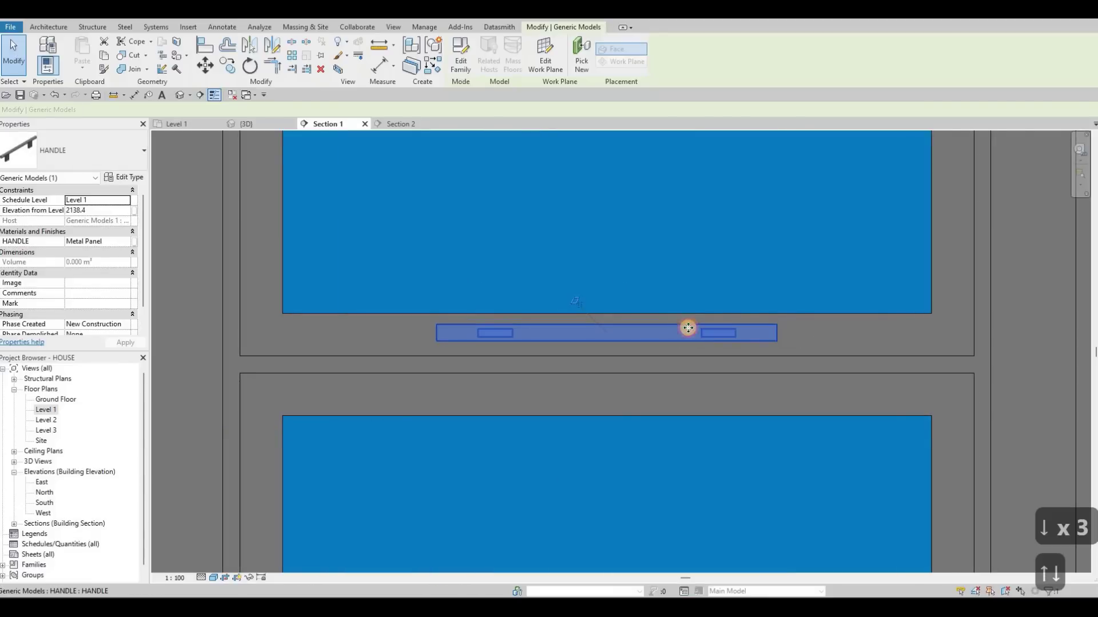
pyautogui.press('Escape')
pyautogui.press('Escape')
pyautogui.press('Escape')
# - Copy the right upper glass door's handle down to the lower glass door's bottom rail, from glass corner to glass corner
pyautogui.click(688, 327)
pyautogui.press('c')
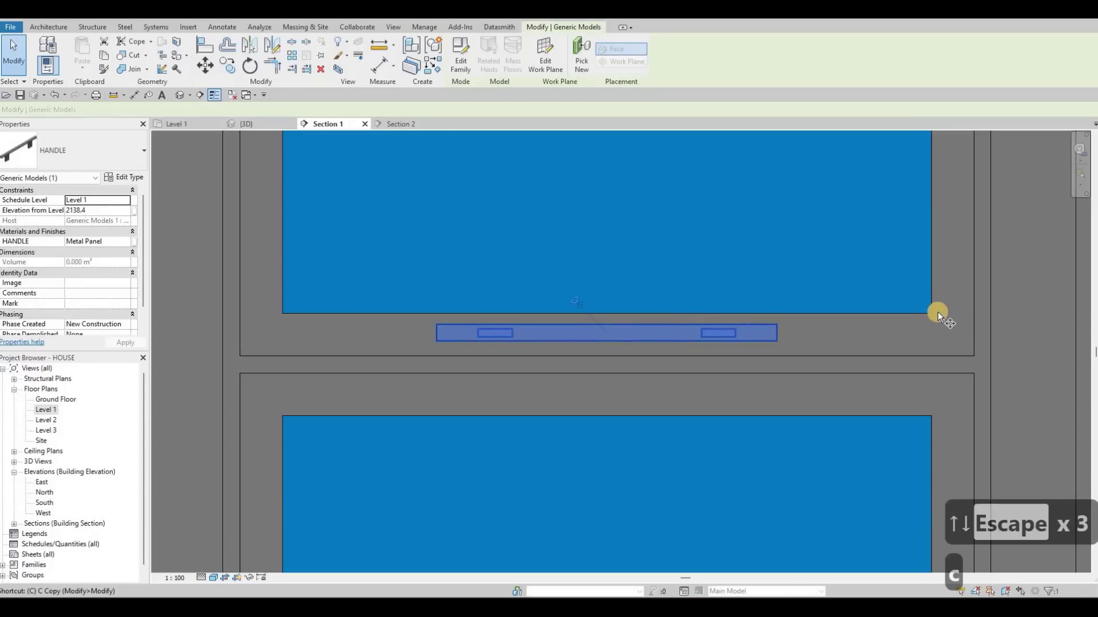
pyautogui.press('o')
pyautogui.click(931, 314)
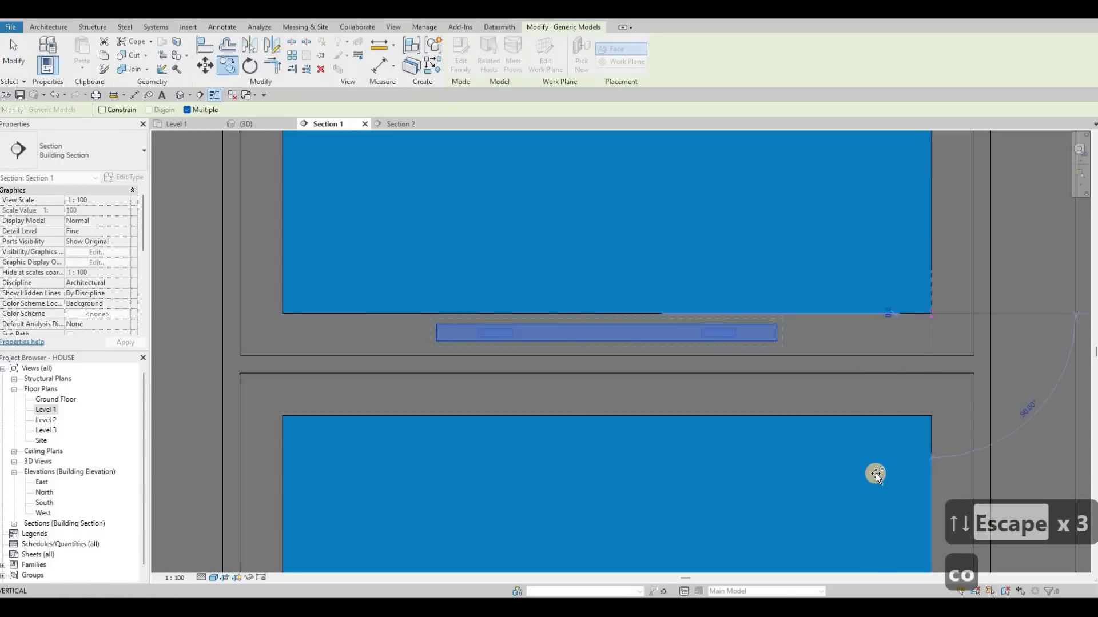
pyautogui.scroll(-5, 882, 499)
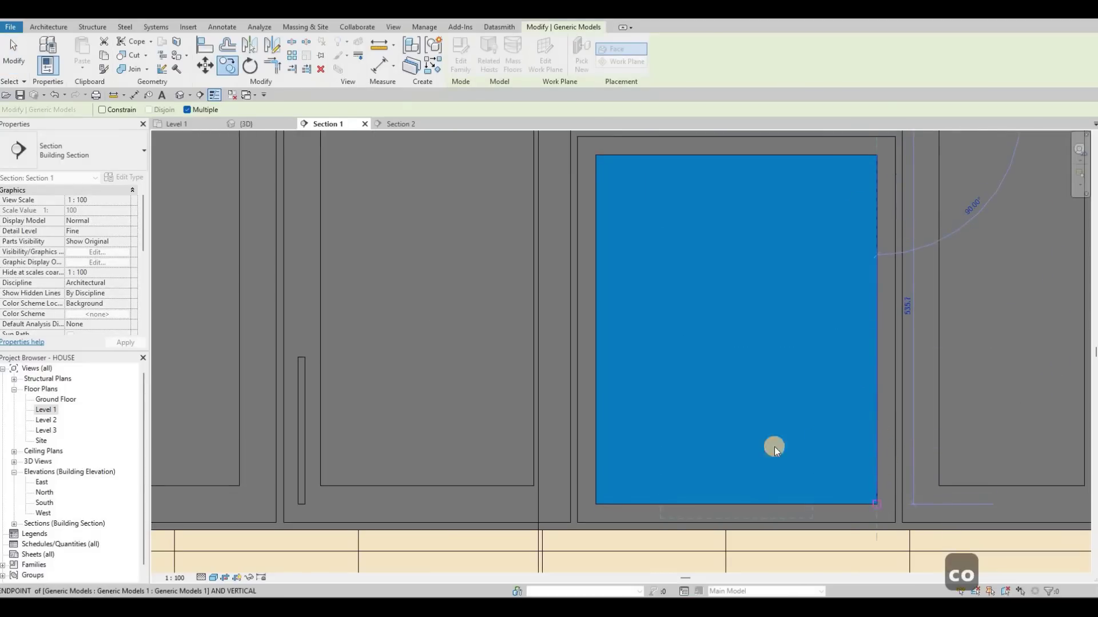
pyautogui.scroll(-10, 693, 363)
pyautogui.press('Escape')
pyautogui.press('Escape')
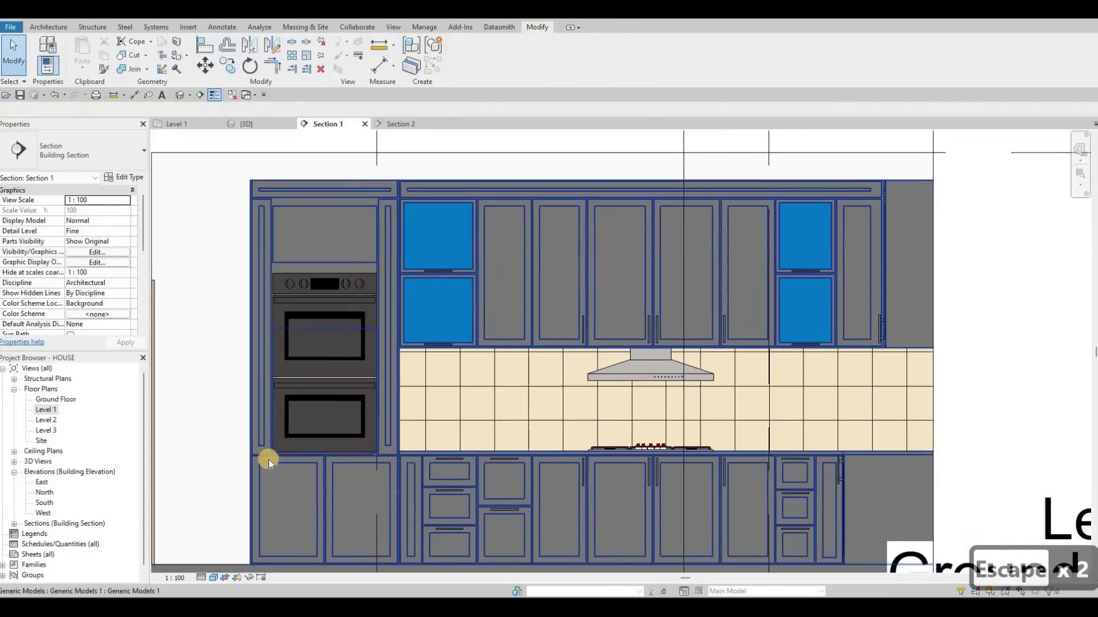
# - Try to copy the pair of handles beneath the cooktop to the two doors below the double oven
pyautogui.moveTo(424, 470); pyautogui.dragTo(475, 428, button='middle')
pyautogui.scroll(1, 437, 413)
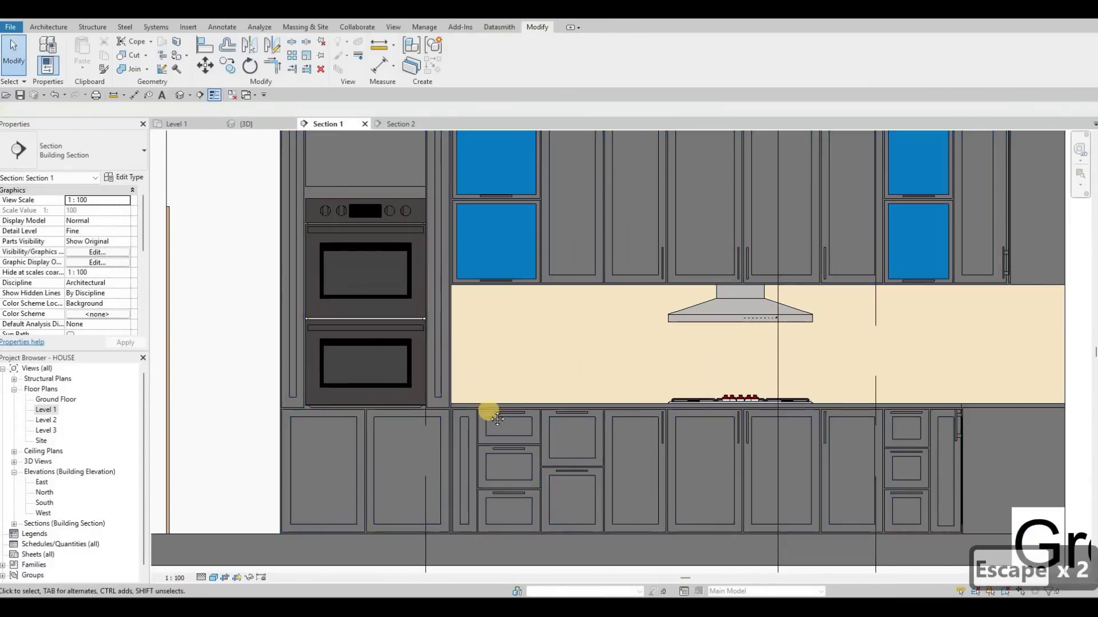
pyautogui.moveTo(555, 435); pyautogui.dragTo(595, 407, button='middle')
pyautogui.scroll(3, 678, 434)
pyautogui.scroll(-2, 680, 433)
pyautogui.press('Escape')
pyautogui.press('Escape')
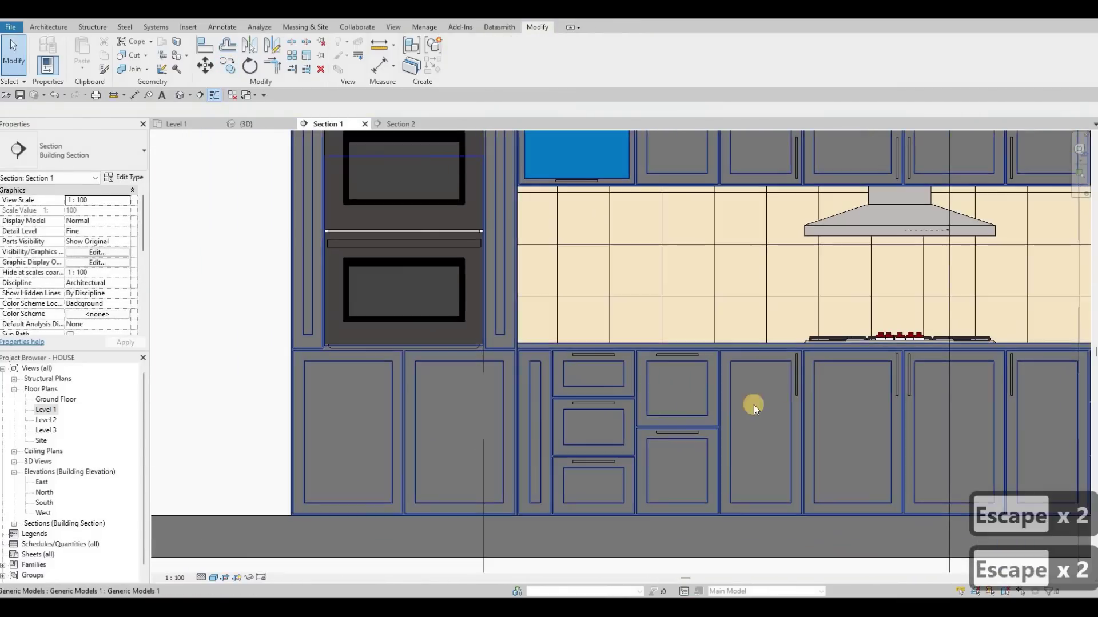
pyautogui.click(898, 366)
pyautogui.press('Escape')
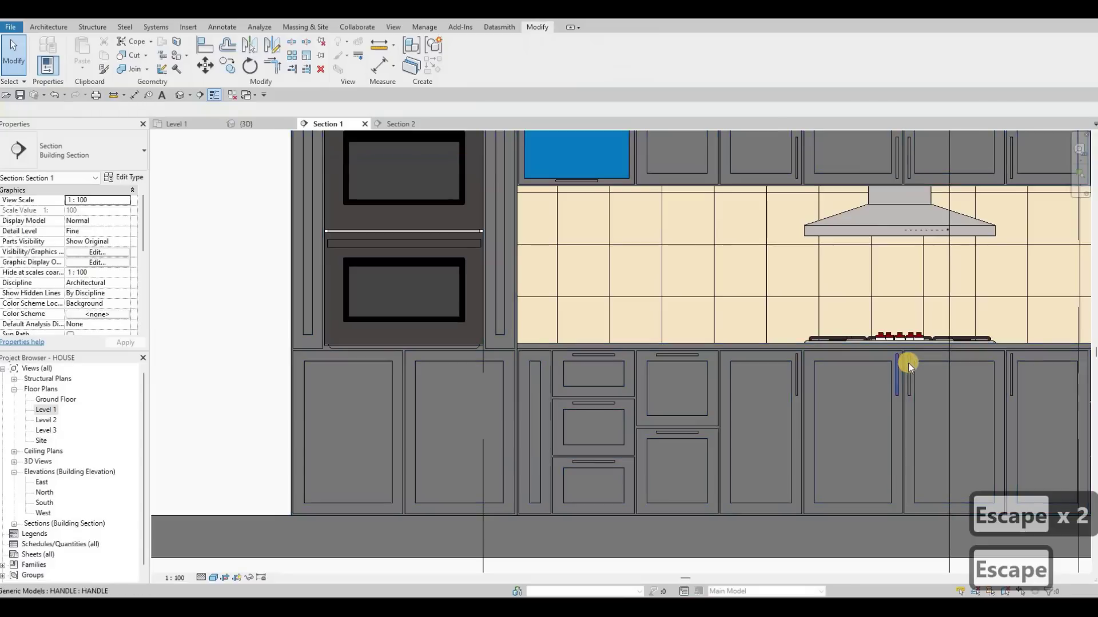
pyautogui.click(909, 363)
pyautogui.click(897, 369)
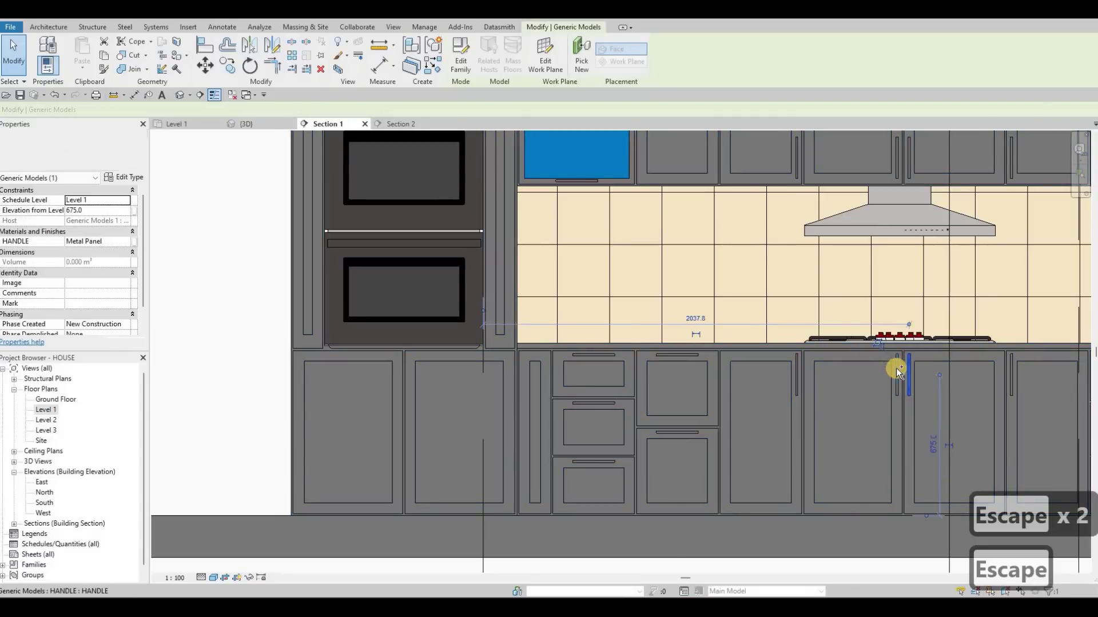
pyautogui.keyDown('ctrl'); pyautogui.click(908, 365); pyautogui.keyUp('ctrl')
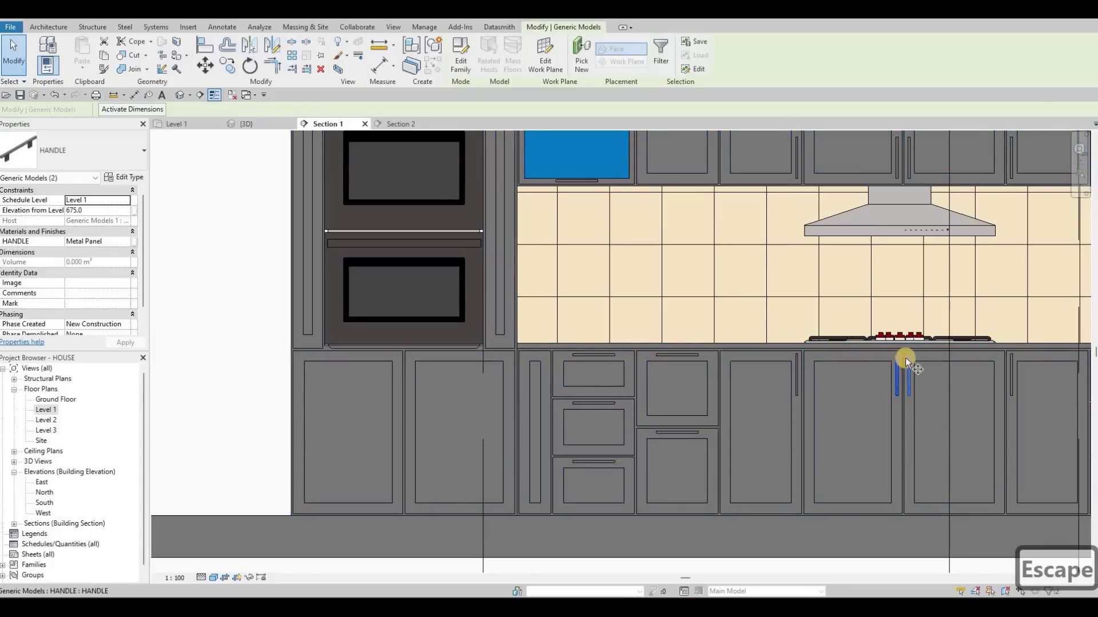
pyautogui.press('c')
pyautogui.press('o')
pyautogui.click(712, 361)
pyautogui.scroll(2, 389, 350)
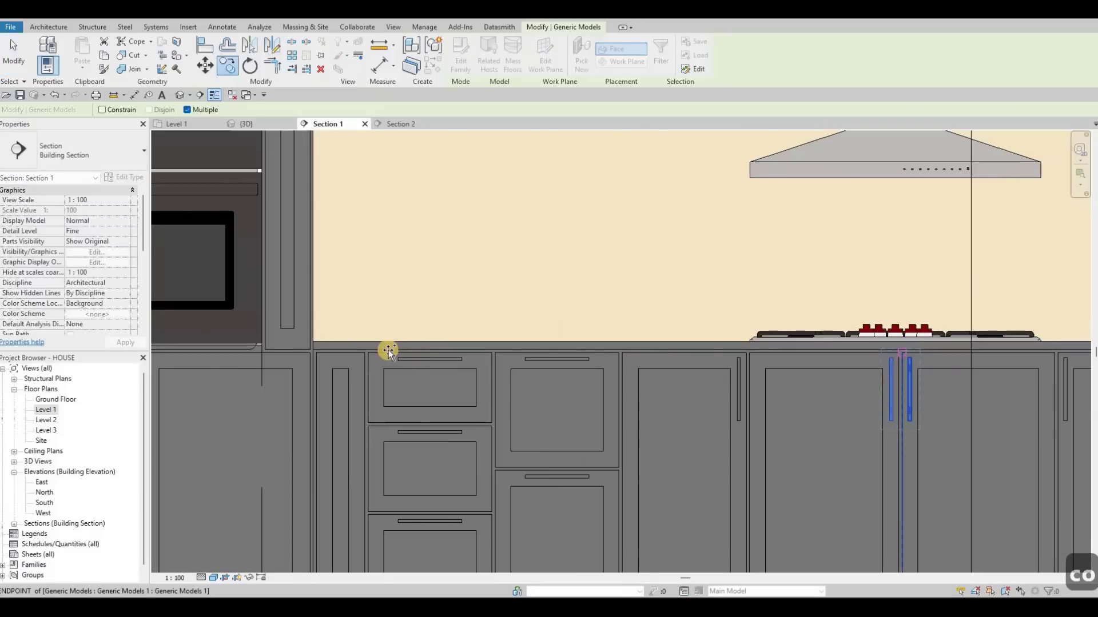
pyautogui.scroll(-3, 373, 359)
pyautogui.scroll(3, 385, 366)
pyautogui.click(385, 365)
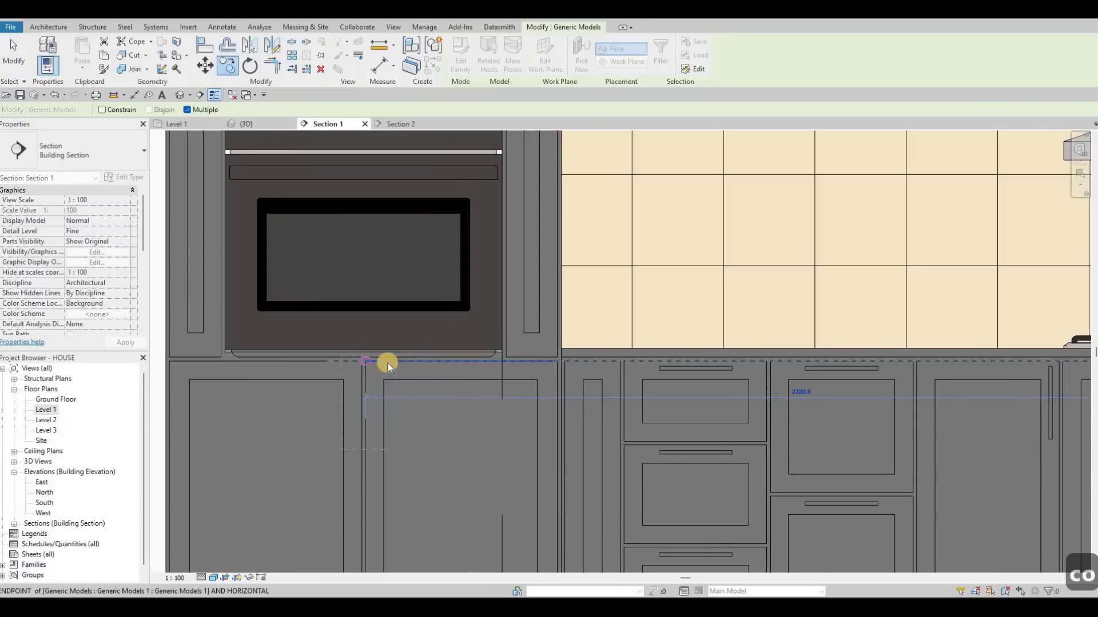
pyautogui.press('Escape')
pyautogui.press('Escape')
pyautogui.scroll(-2, 457, 366)
pyautogui.hotkey('ctrl', 'z')
pyautogui.scroll(3, 468, 364)
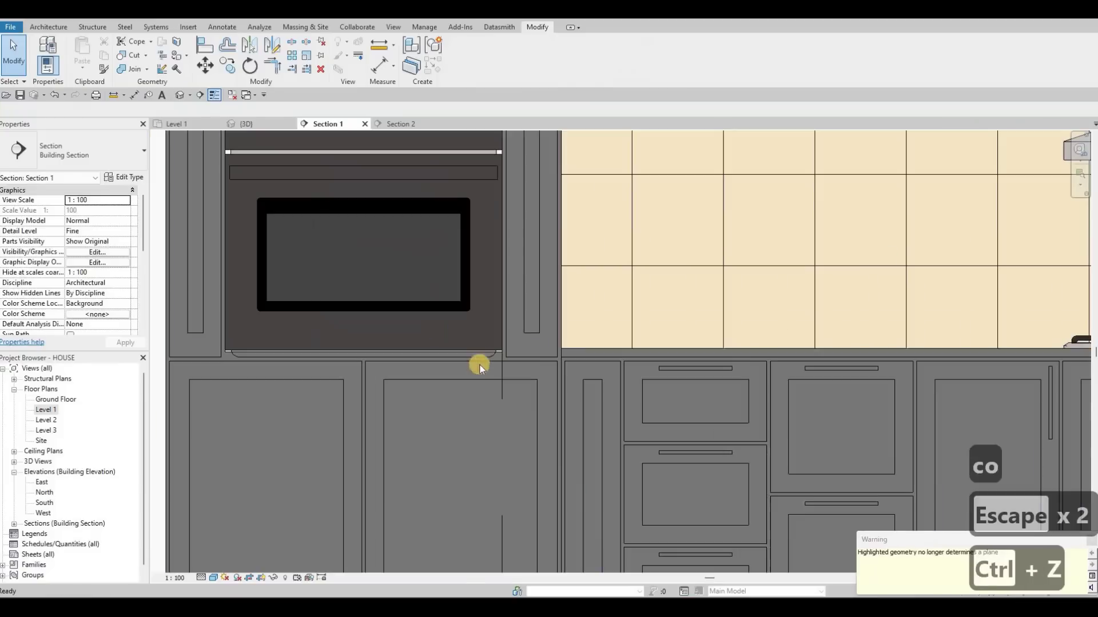
# - In the 3D view, create a similar handle from the cooktop door handle and place it vertically on the right door below the oven
pyautogui.scroll(-5, 453, 351)
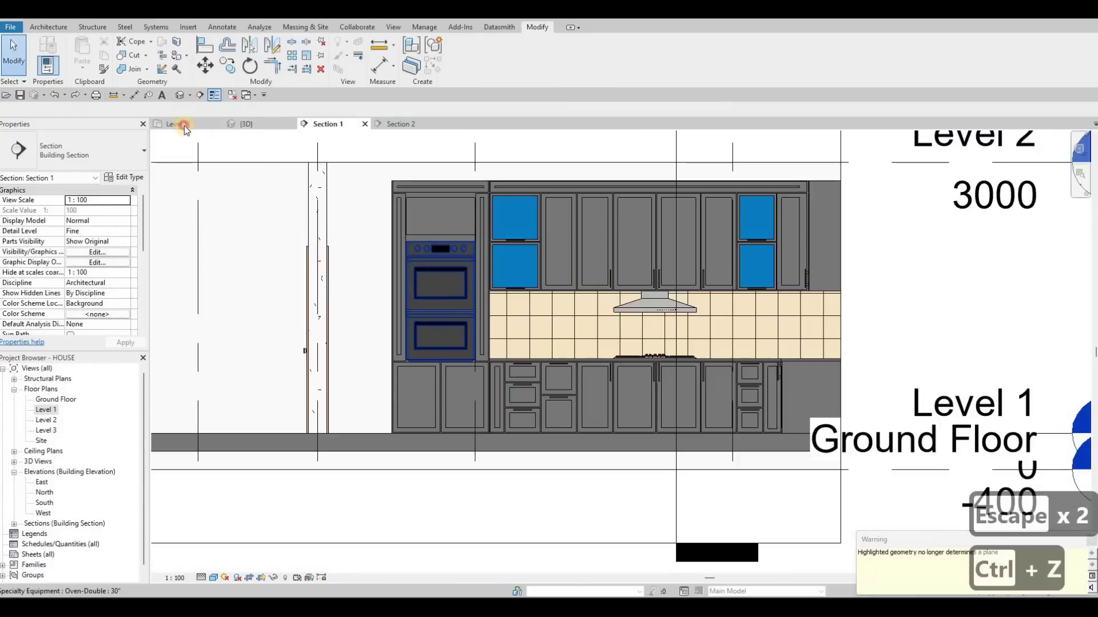
pyautogui.click(177, 124)
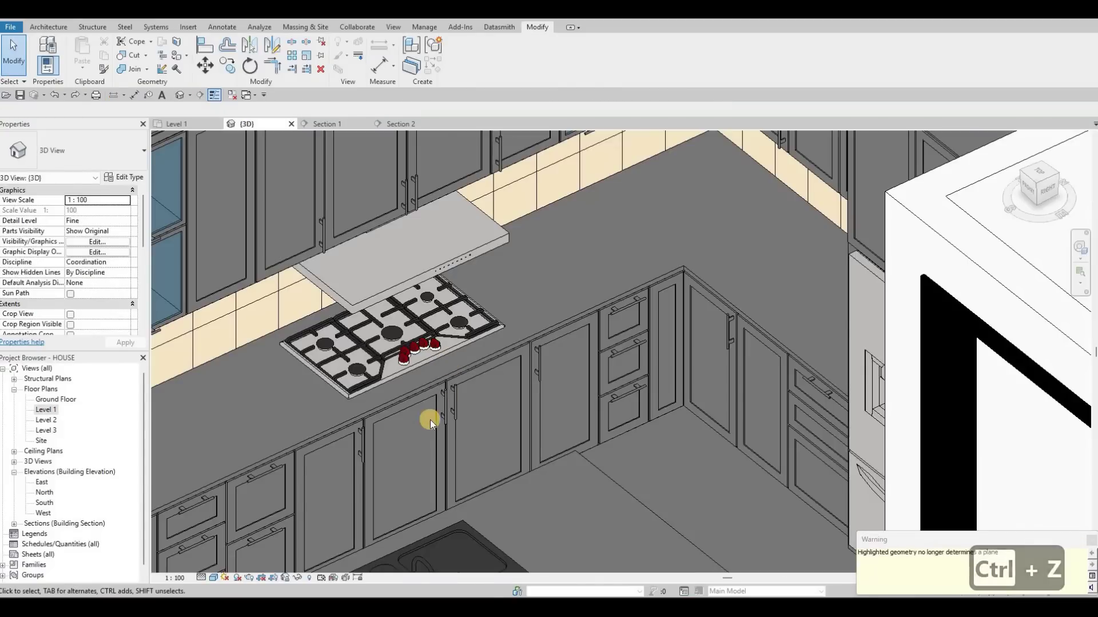
pyautogui.scroll(-3, 432, 411)
pyautogui.press('Escape')
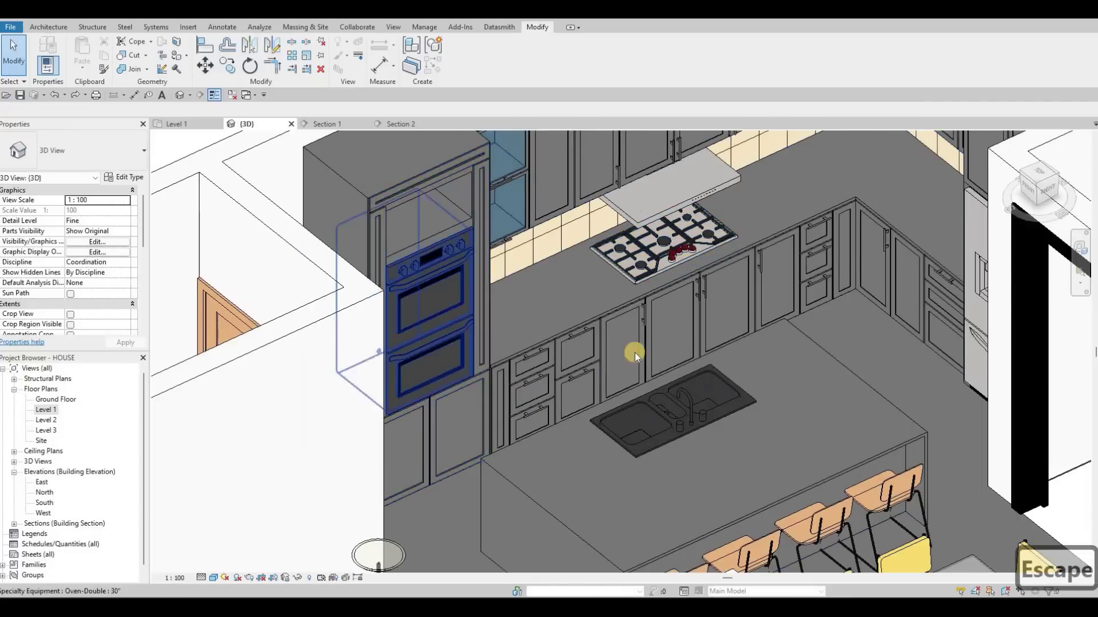
pyautogui.scroll(4, 835, 232)
pyautogui.press('Escape')
pyautogui.press('Escape')
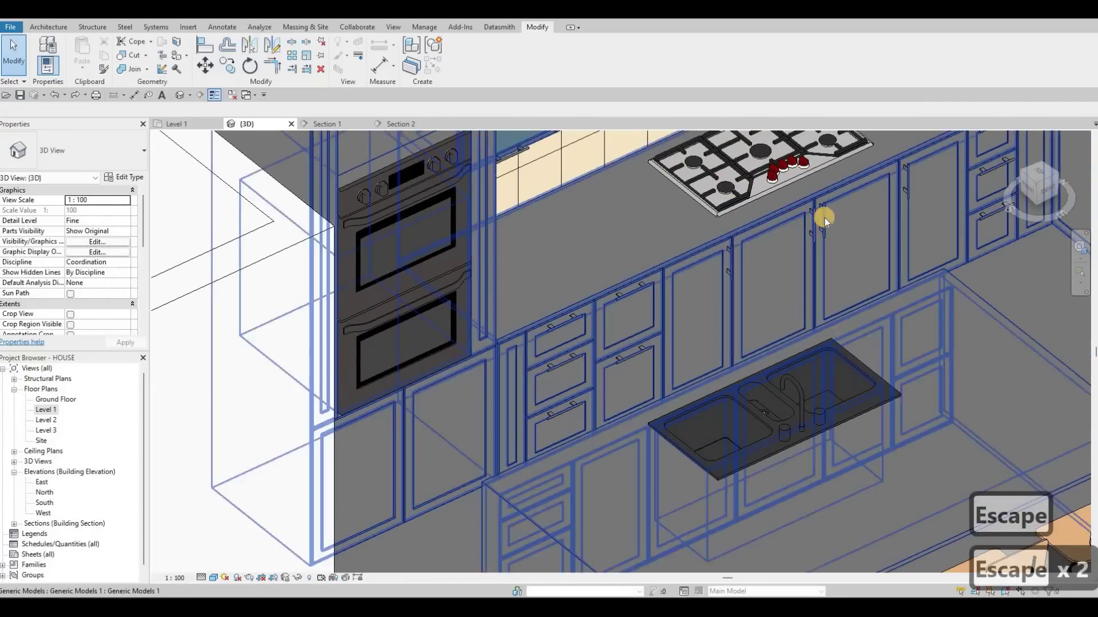
pyautogui.click(824, 218)
pyautogui.press('c')
pyautogui.press('s')
pyautogui.scroll(4, 372, 438)
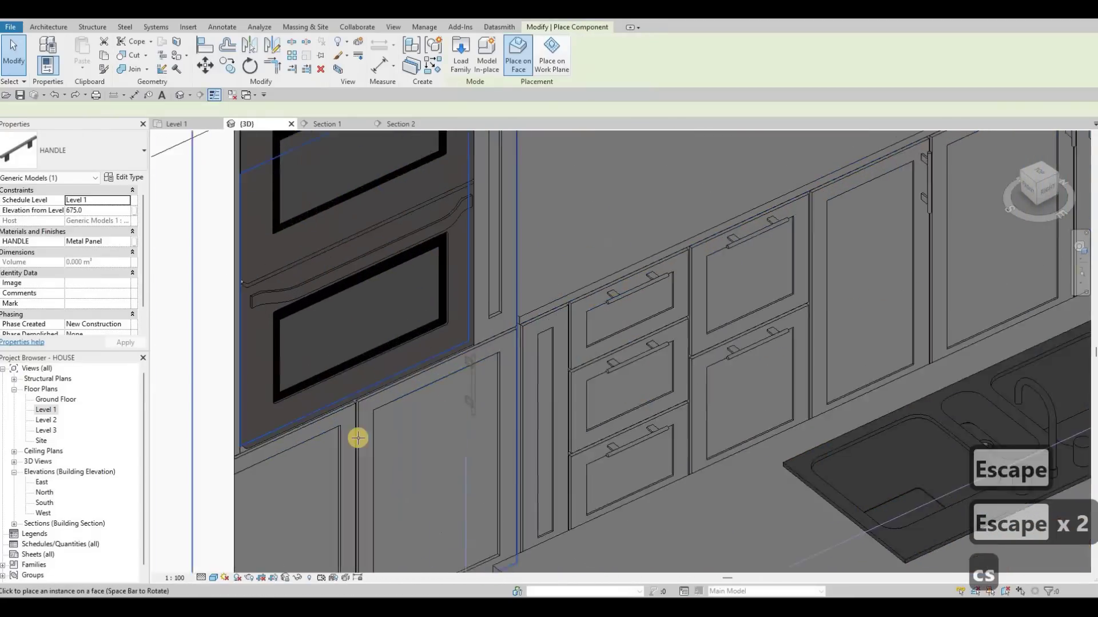
pyautogui.press('space')
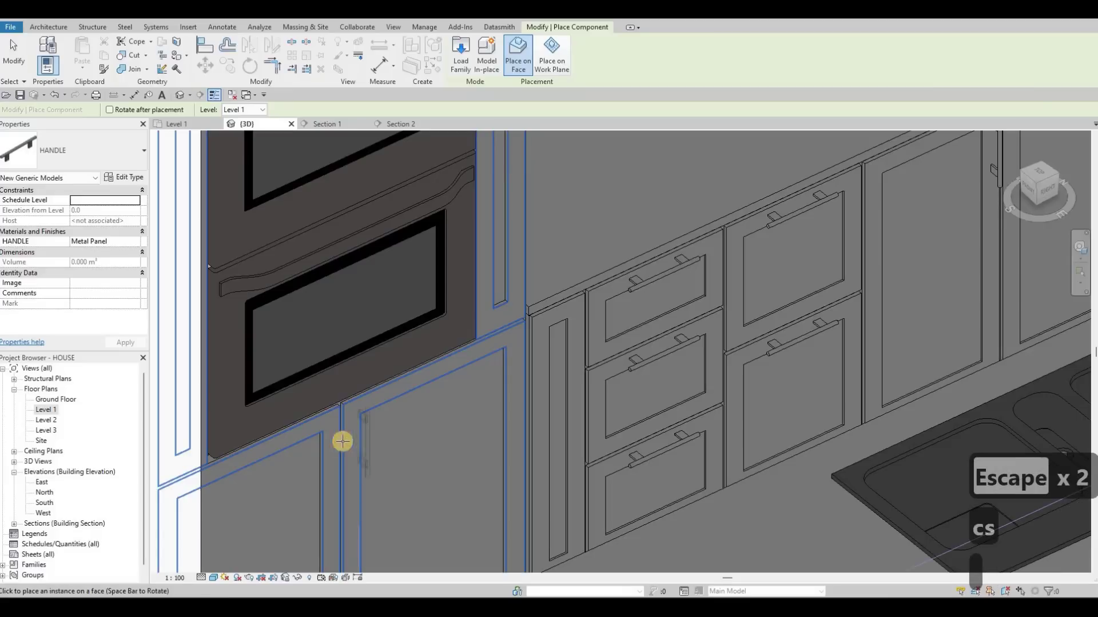
pyautogui.press('Escape')
pyautogui.press('Escape')
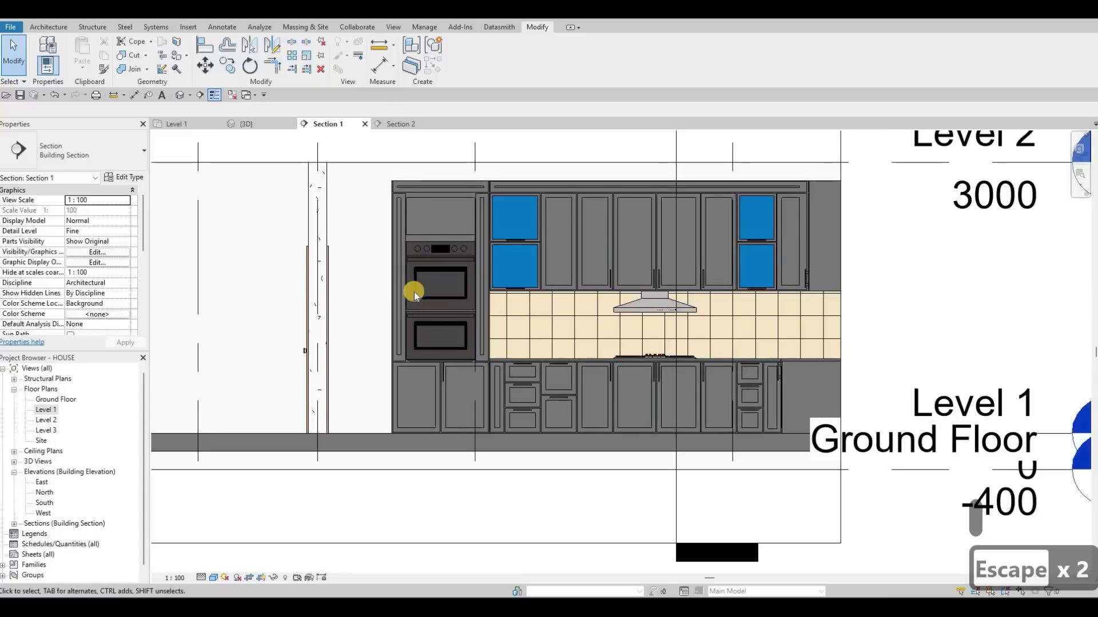
# - In Section 1, align the top end of the handle below the oven with the top of the handles beneath the cooktop
pyautogui.scroll(3, 417, 293)
pyautogui.moveTo(450, 300); pyautogui.dragTo(348, 290, button='middle')
pyautogui.press('Escape')
pyautogui.press('a')
pyautogui.press('l')
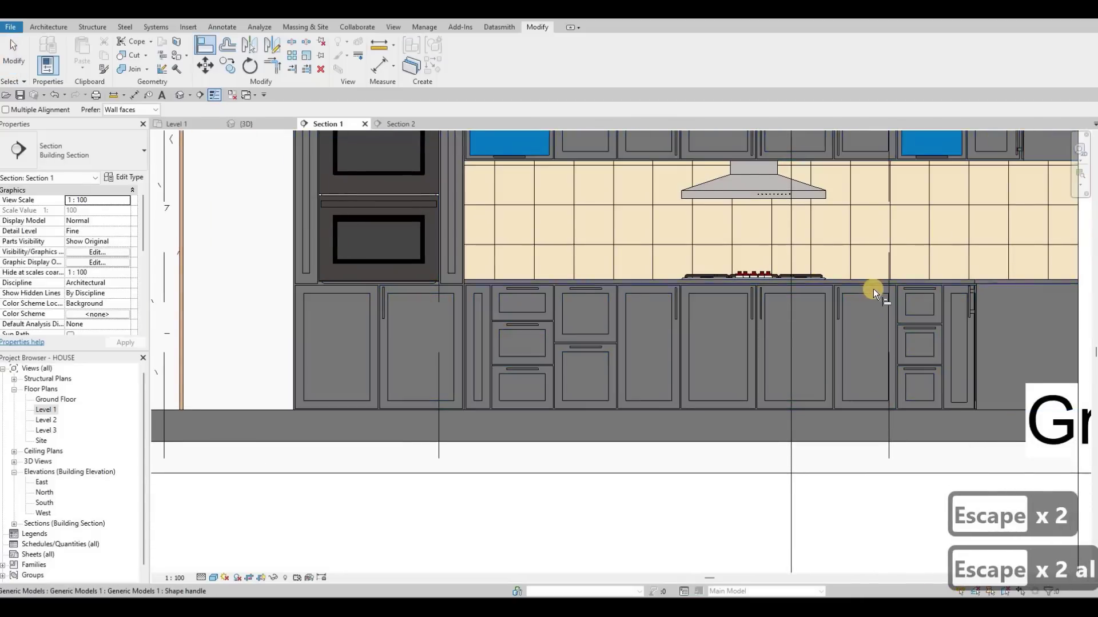
pyautogui.scroll(4, 873, 289)
pyautogui.scroll(2, 877, 293)
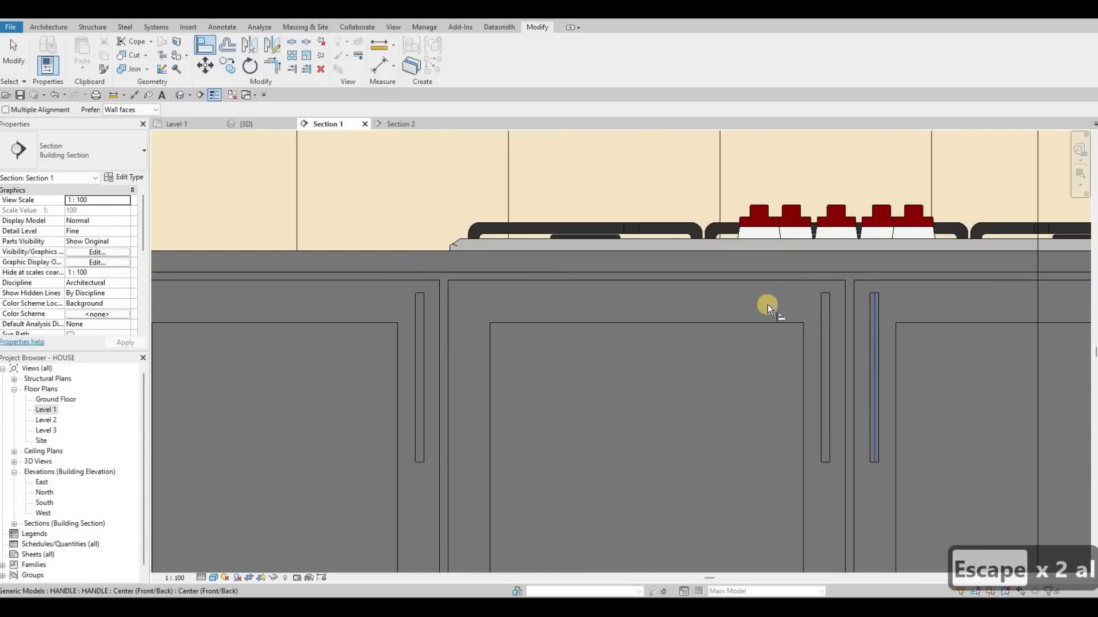
pyautogui.press('Tab')
pyautogui.scroll(-5, 227, 298)
pyautogui.scroll(7, 193, 300)
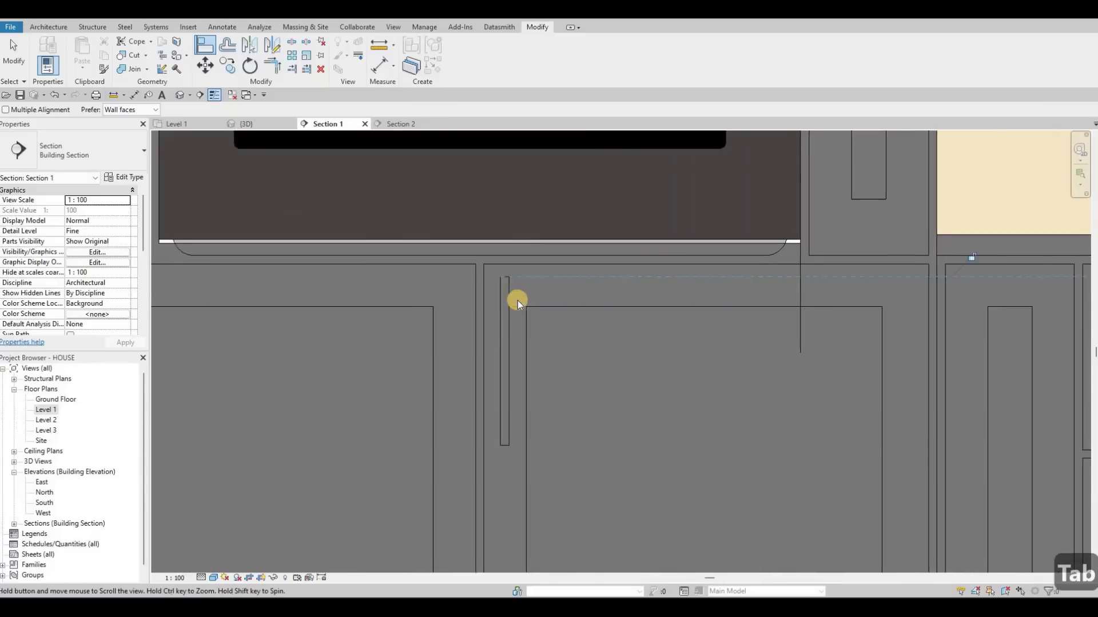
pyautogui.press('Escape')
pyautogui.press('Escape')
pyautogui.press('Escape')
# - Nudge the handle below the oven slightly towards the gap between the two doors
pyautogui.click(516, 300)
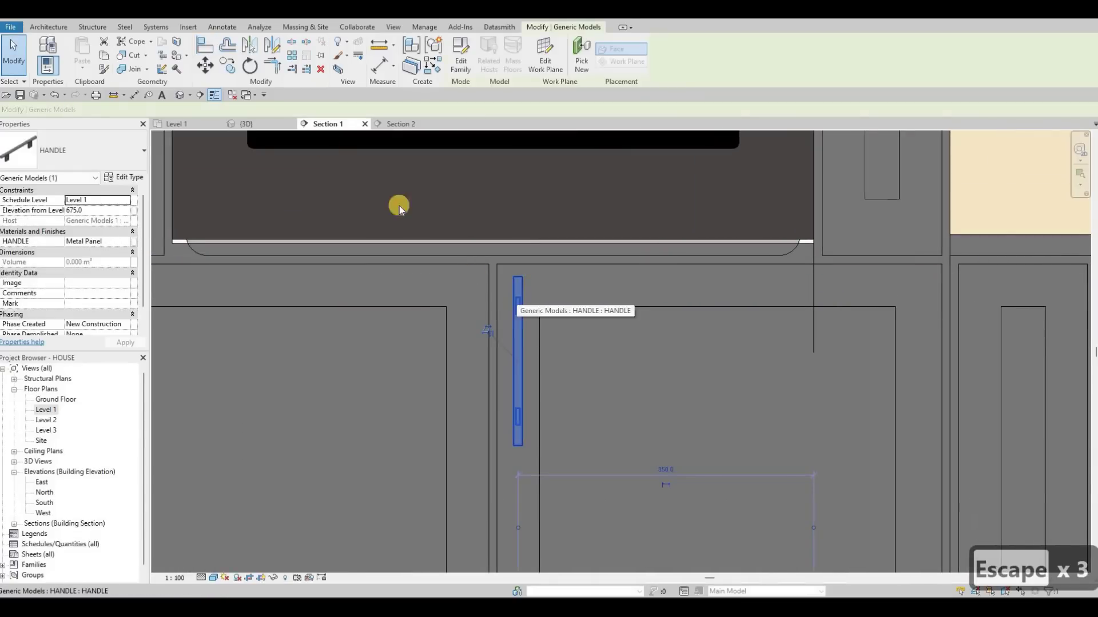
pyautogui.press('Left')
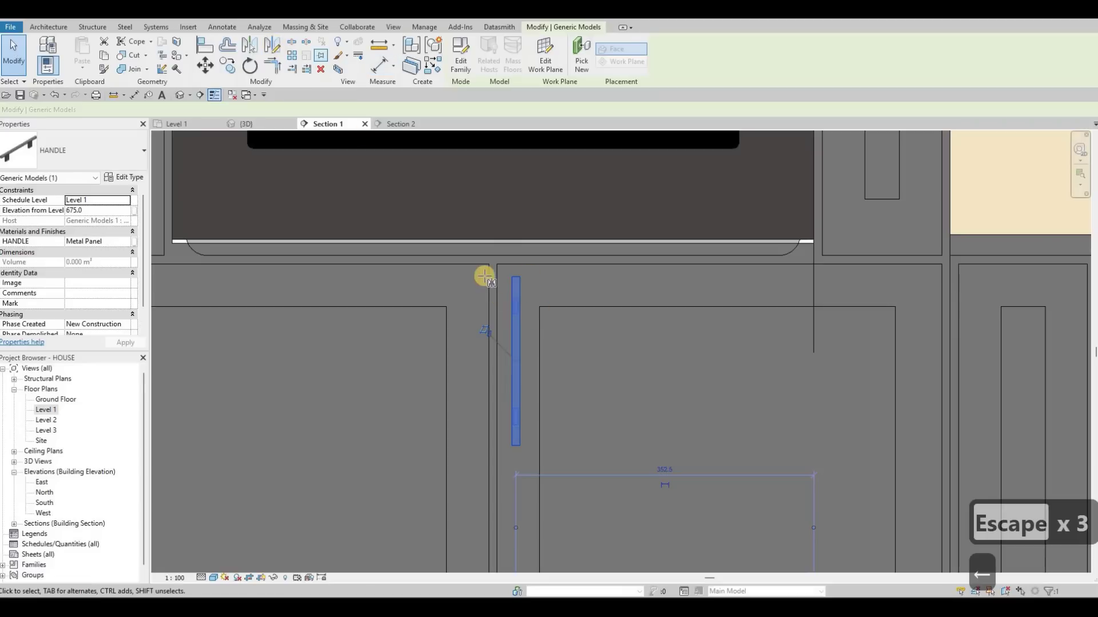
# - Mirror the handle below the double oven onto the adjacent door across the gap between them, keeping the original
pyautogui.scroll(3, 493, 289)
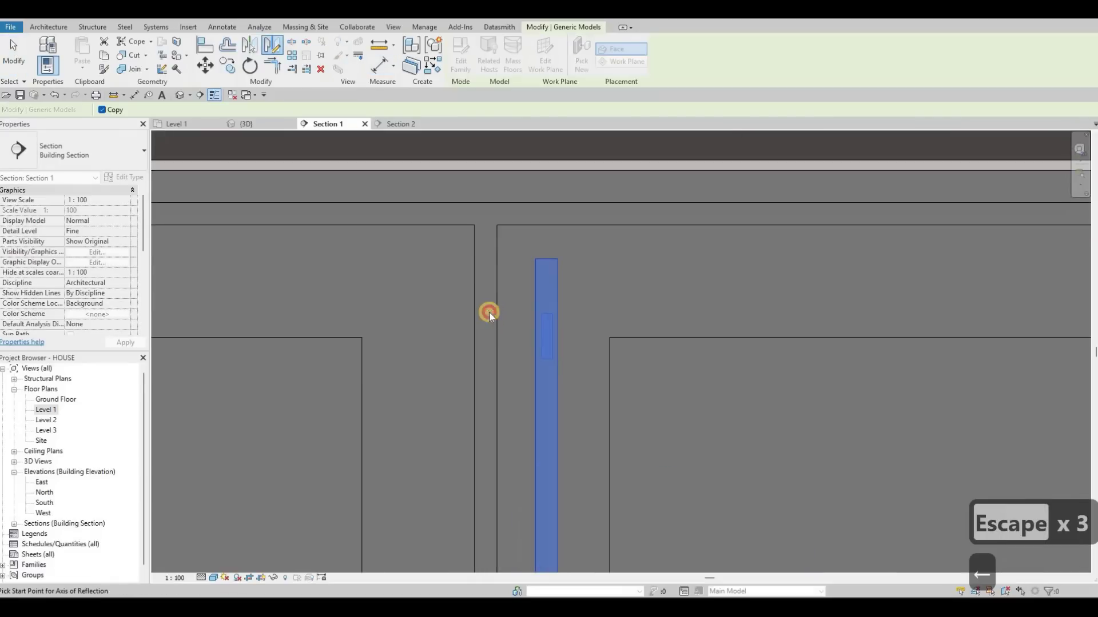
pyautogui.click(488, 310)
pyautogui.click(489, 310)
pyautogui.press('Escape')
pyautogui.press('Escape')
pyautogui.scroll(-5, 489, 305)
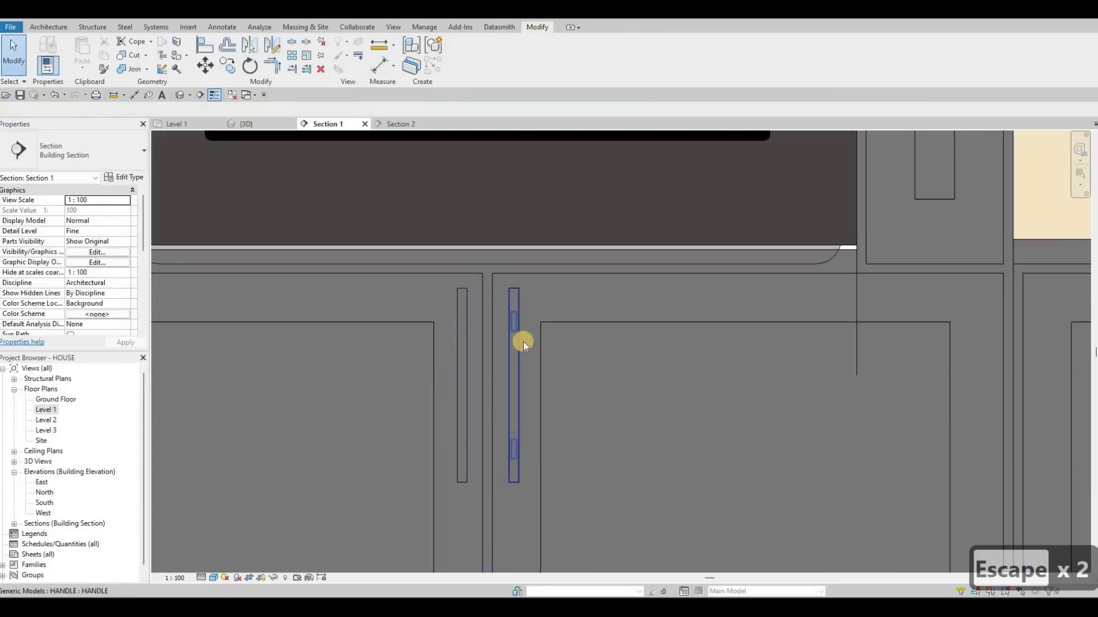
pyautogui.moveTo(712, 427); pyautogui.dragTo(606, 377, button='middle')
pyautogui.scroll(-4, 595, 360)
pyautogui.press('Escape')
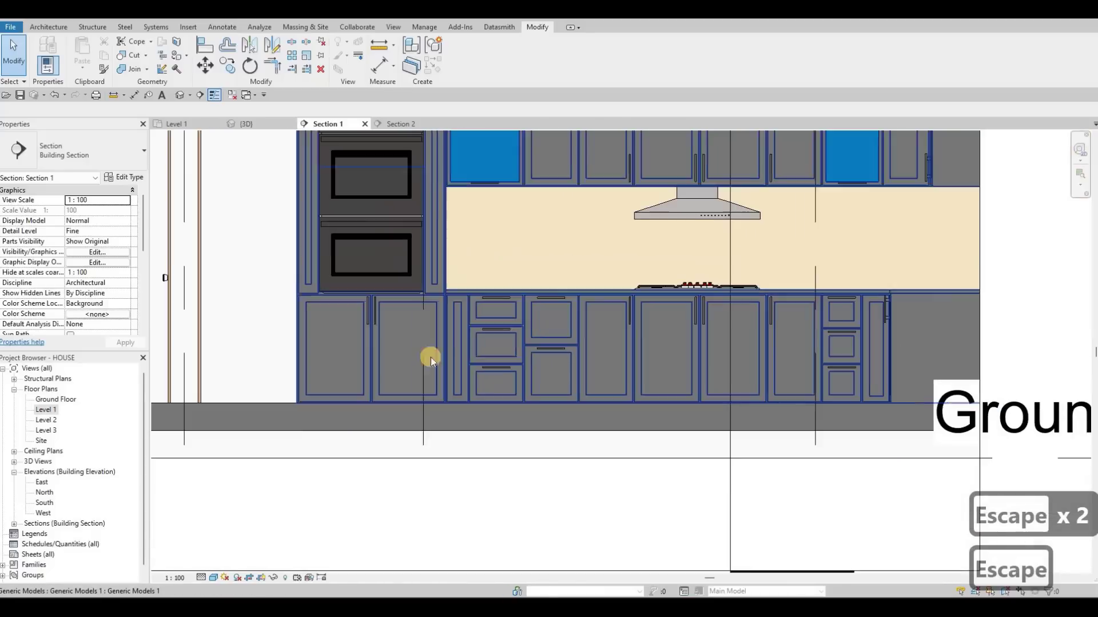
pyautogui.scroll(-3, 406, 197)
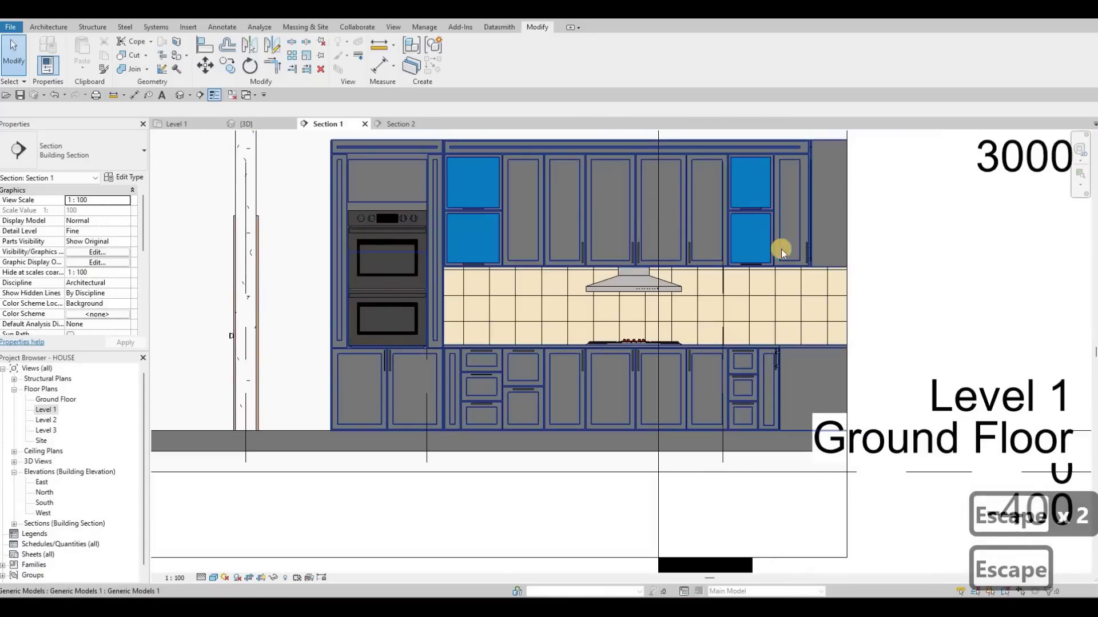
pyautogui.scroll(4, 799, 216)
pyautogui.click(796, 215)
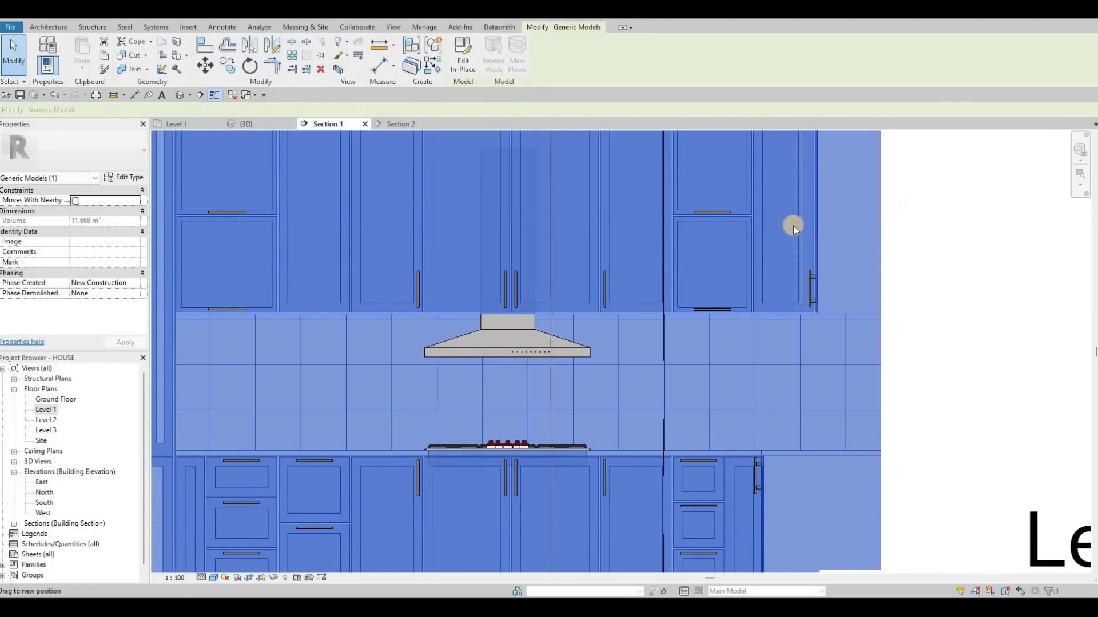
pyautogui.press('Escape')
pyautogui.press('Escape')
pyautogui.scroll(-2, 753, 269)
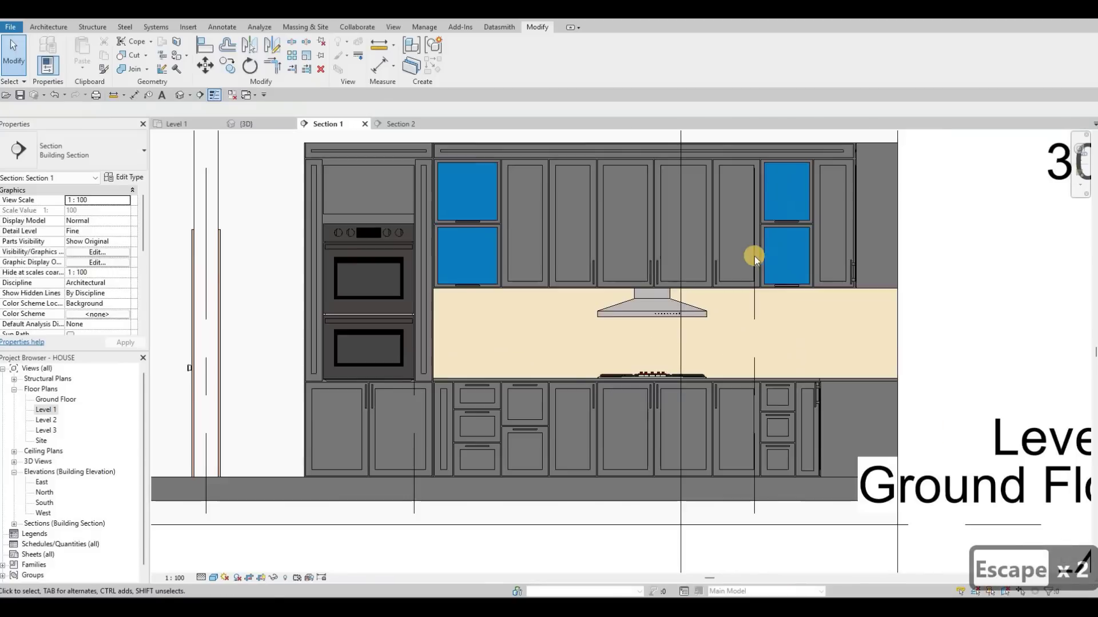
pyautogui.scroll(4, 746, 353)
pyautogui.scroll(2, 749, 354)
pyautogui.click(759, 357)
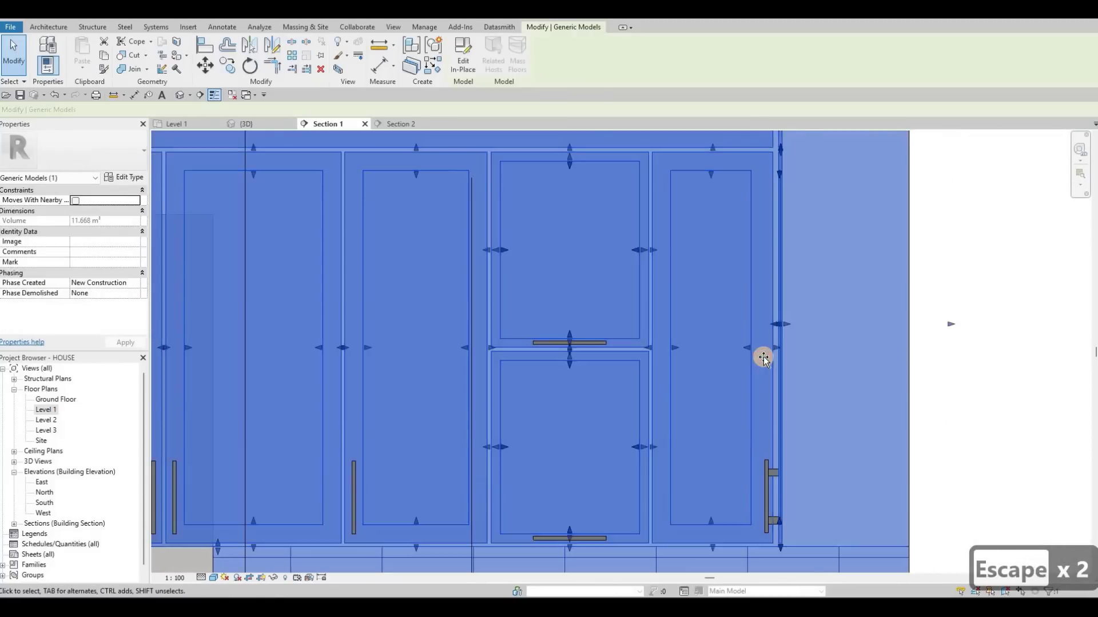
pyautogui.scroll(4, 762, 358)
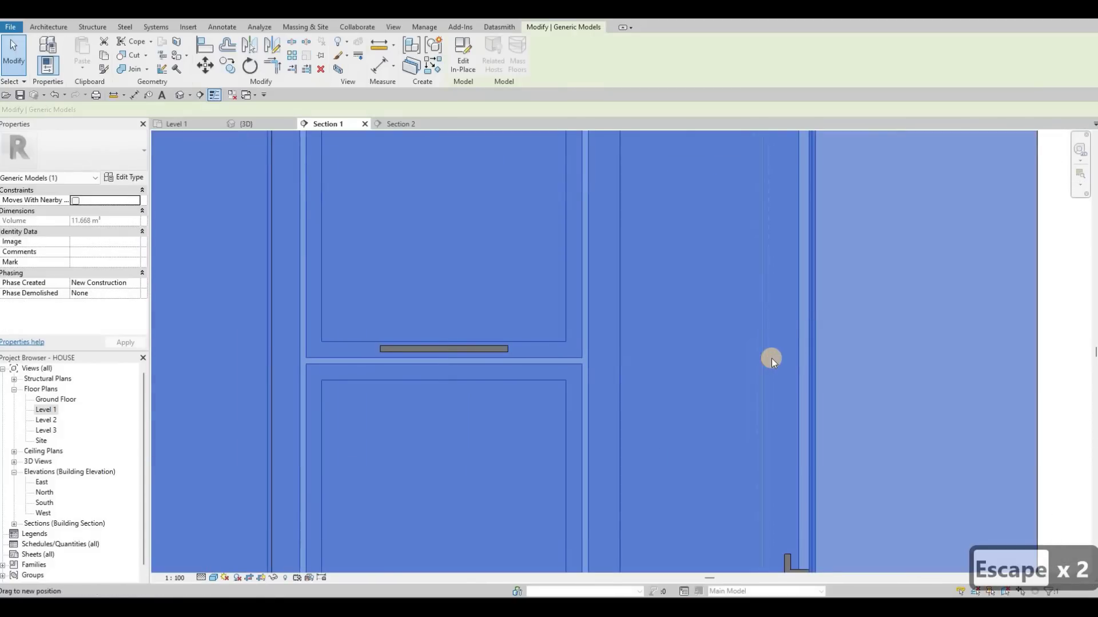
pyautogui.press('Escape')
pyautogui.press('Escape')
pyautogui.scroll(-2, 765, 328)
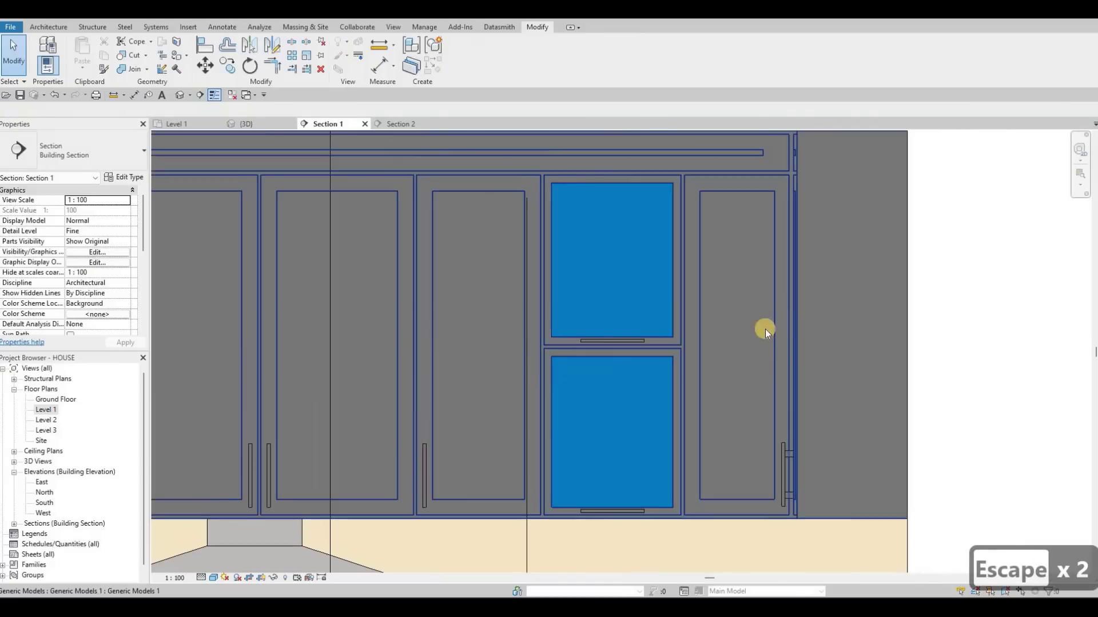
pyautogui.scroll(-3, 598, 315)
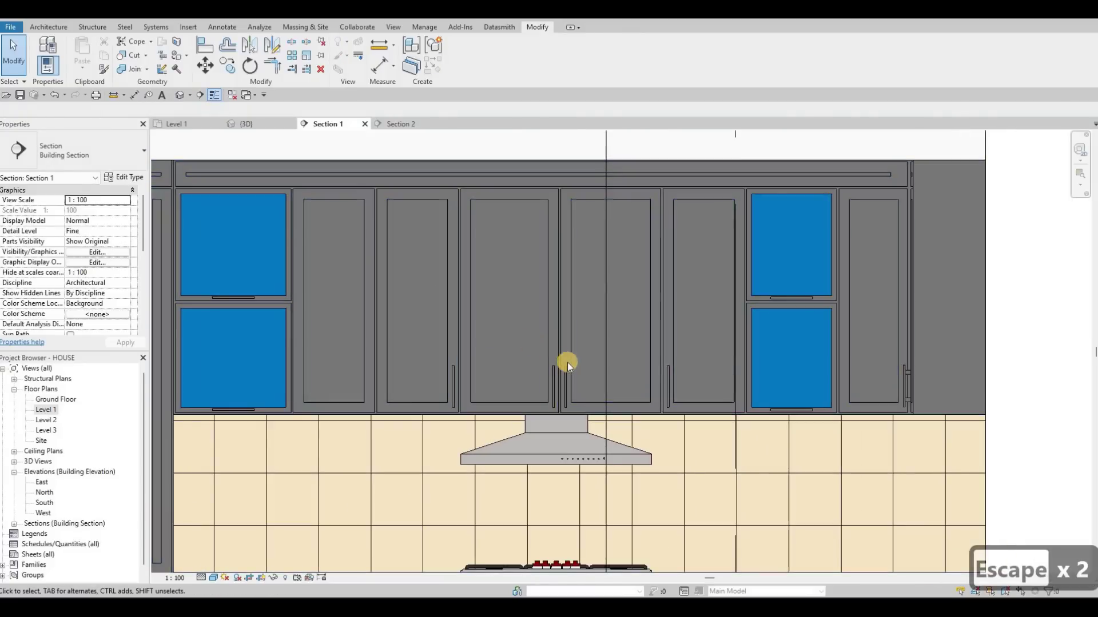
# - Copy the handle on the upper door just left of the range hood doors to the adjacent door beside the glass cabinet
pyautogui.scroll(-2, 567, 362)
pyautogui.scroll(4, 569, 363)
pyautogui.press('Escape')
pyautogui.click(573, 370)
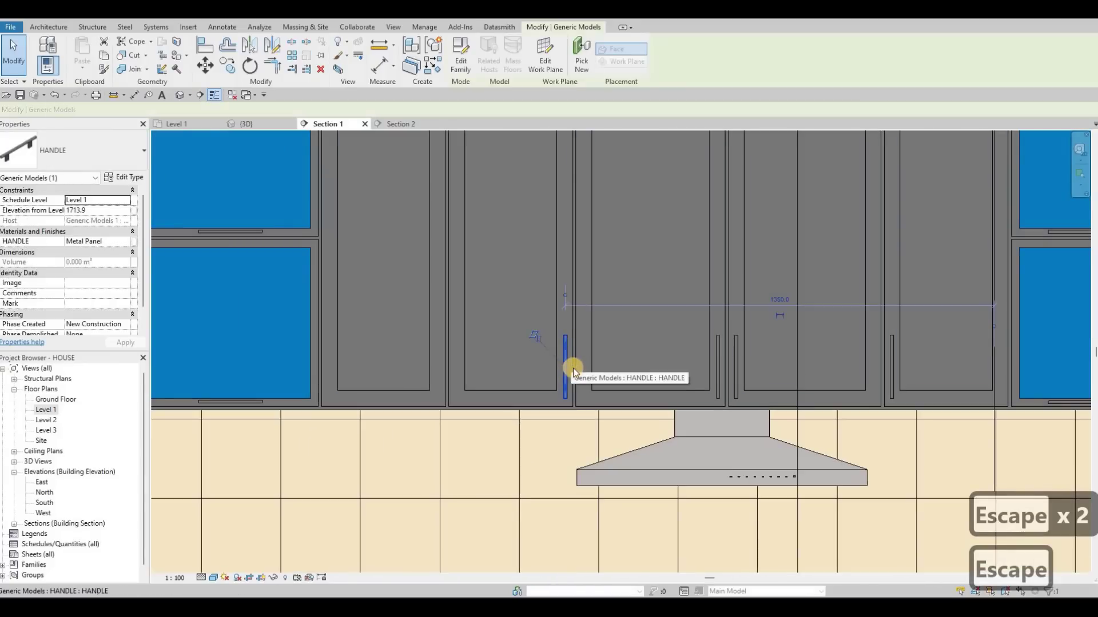
pyautogui.press('c')
pyautogui.press('o')
pyautogui.scroll(2, 547, 376)
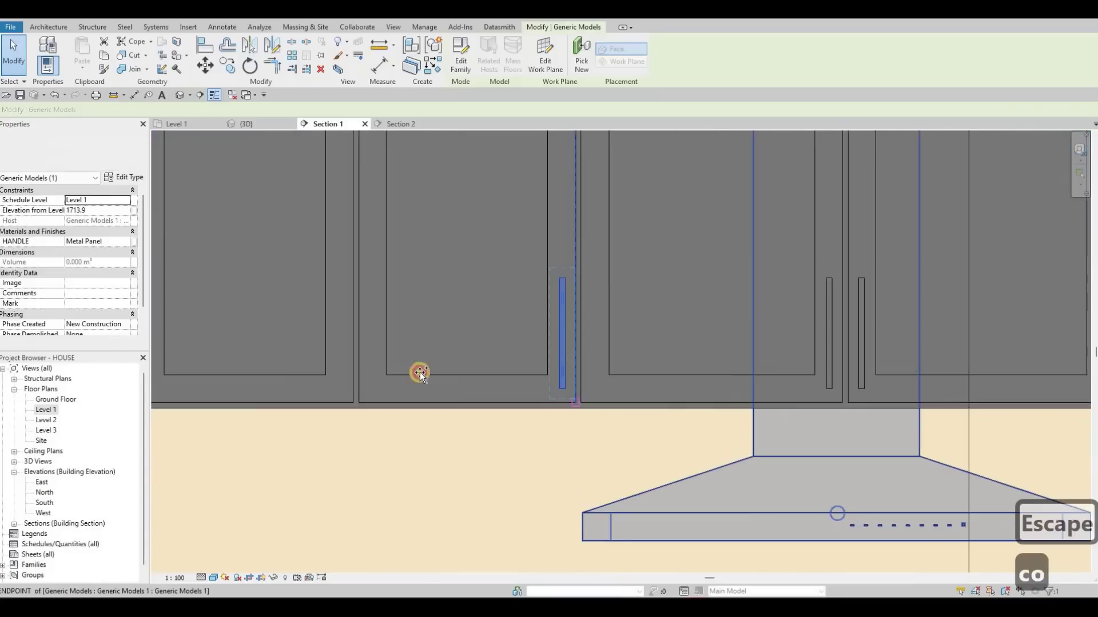
pyautogui.click(321, 380)
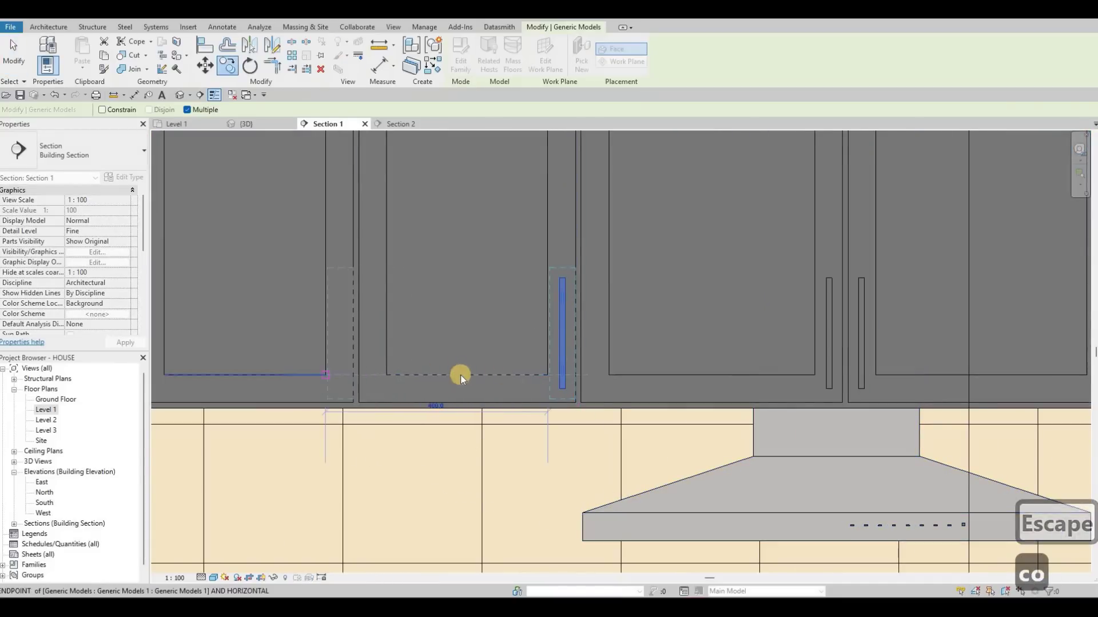
pyautogui.scroll(-3, 513, 361)
pyautogui.press('Escape')
pyautogui.press('Escape')
pyautogui.scroll(1, 424, 358)
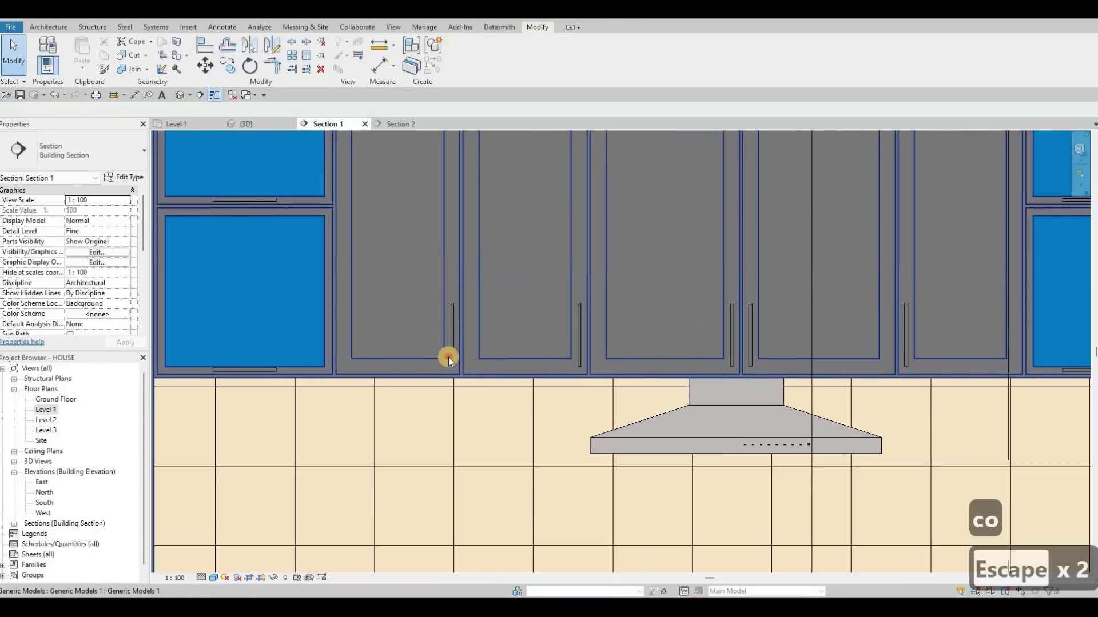
# - Delete the handles on the two upper doors between the left glass cabinet and the doors above the hood
pyautogui.click(574, 351)
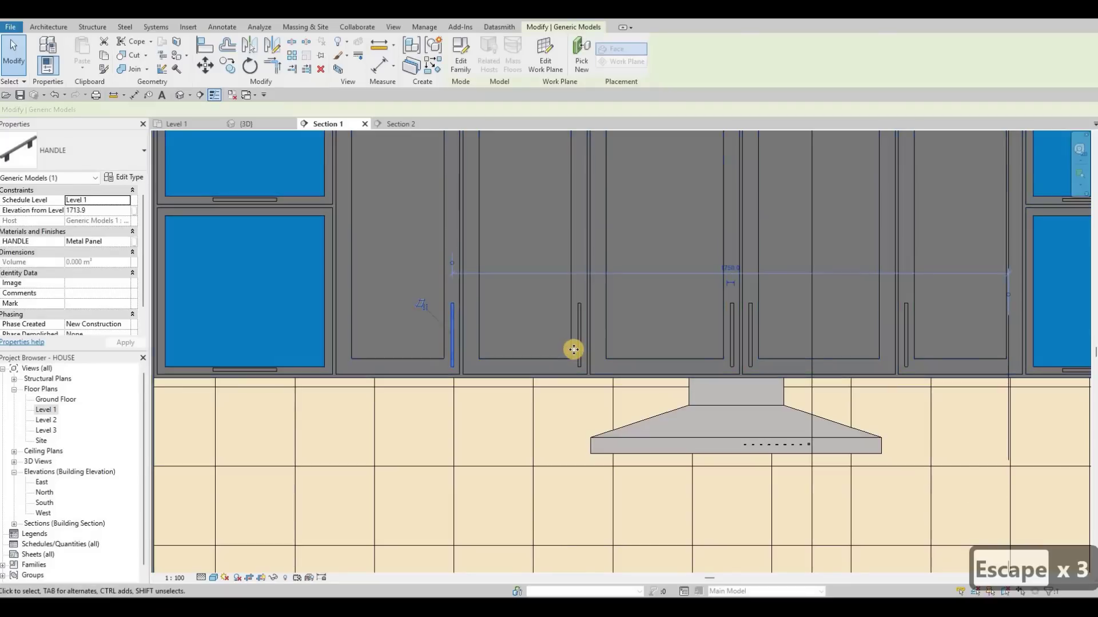
pyautogui.keyDown('ctrl'); pyautogui.click(575, 349); pyautogui.keyUp('ctrl')
pyautogui.press('Delete')
# - Copy the pair of handles above the range hood to the two upper doors beside the left glass cabinet
pyautogui.click(730, 324)
pyautogui.keyDown('ctrl'); pyautogui.click(750, 320); pyautogui.keyUp('ctrl')
pyautogui.click(750, 322)
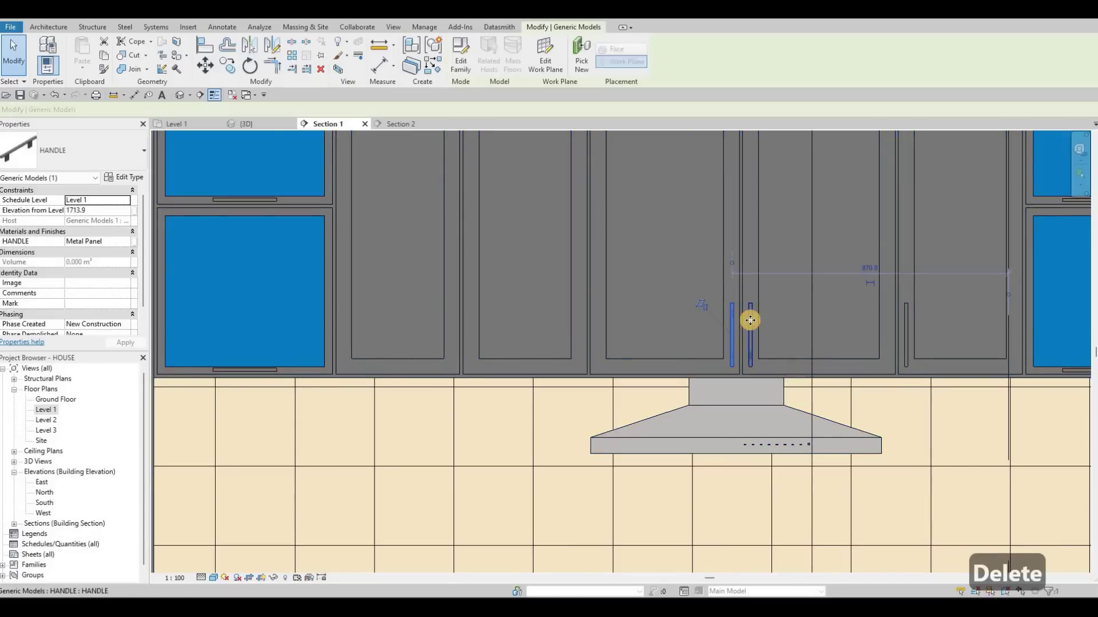
pyautogui.press('c')
pyautogui.press('o')
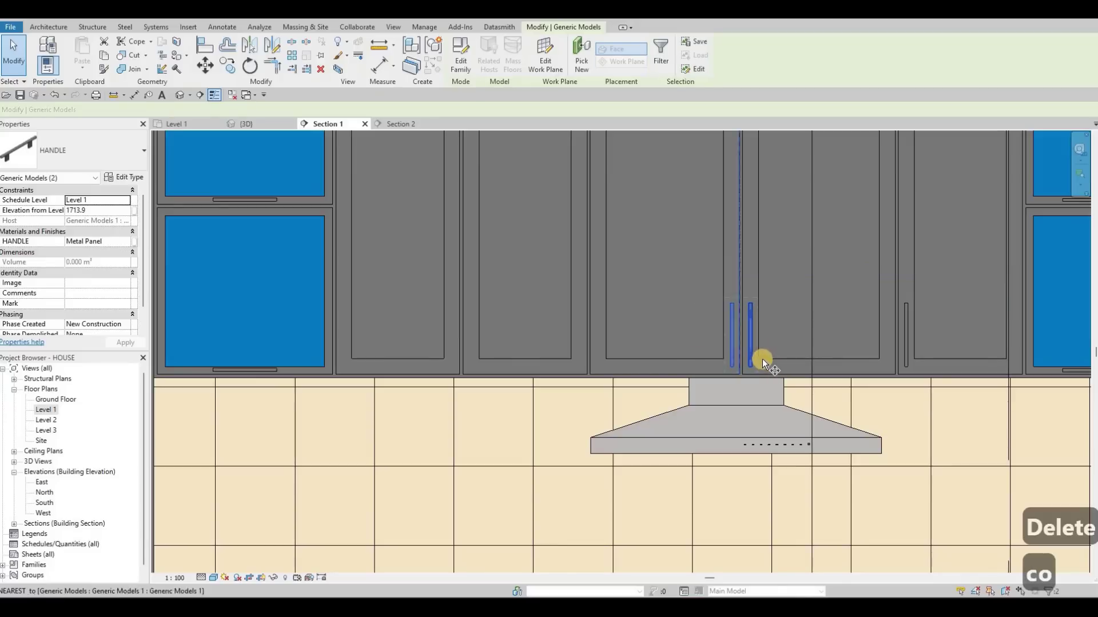
pyautogui.click(482, 362)
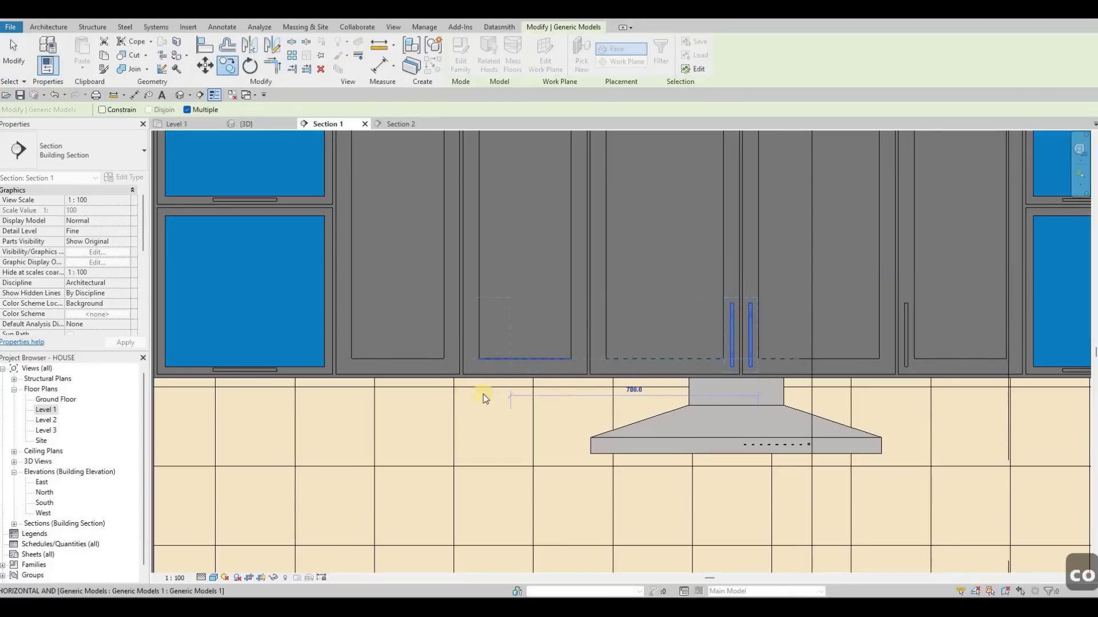
pyautogui.click(561, 359)
pyautogui.scroll(-2, 563, 389)
pyautogui.press('Escape')
pyautogui.scroll(-3, 591, 362)
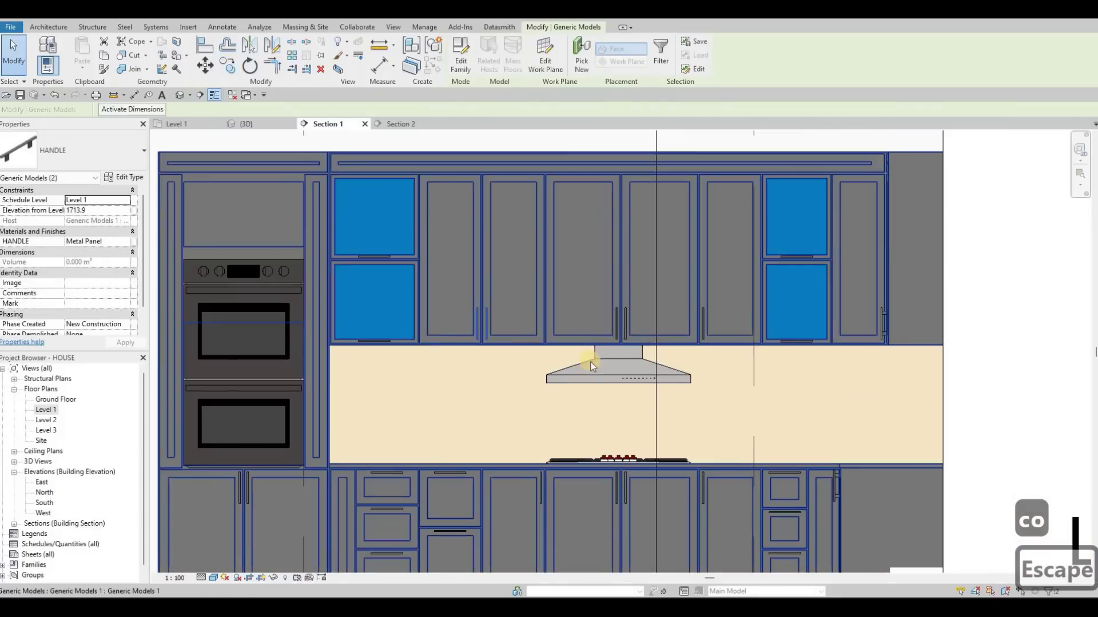
# - Copy the handle on the upper door right of the hood to the narrow door beyond the right glass cabinet
pyautogui.moveTo(601, 370); pyautogui.dragTo(617, 323, button='middle')
pyautogui.moveTo(766, 305); pyautogui.dragTo(715, 323, button='middle')
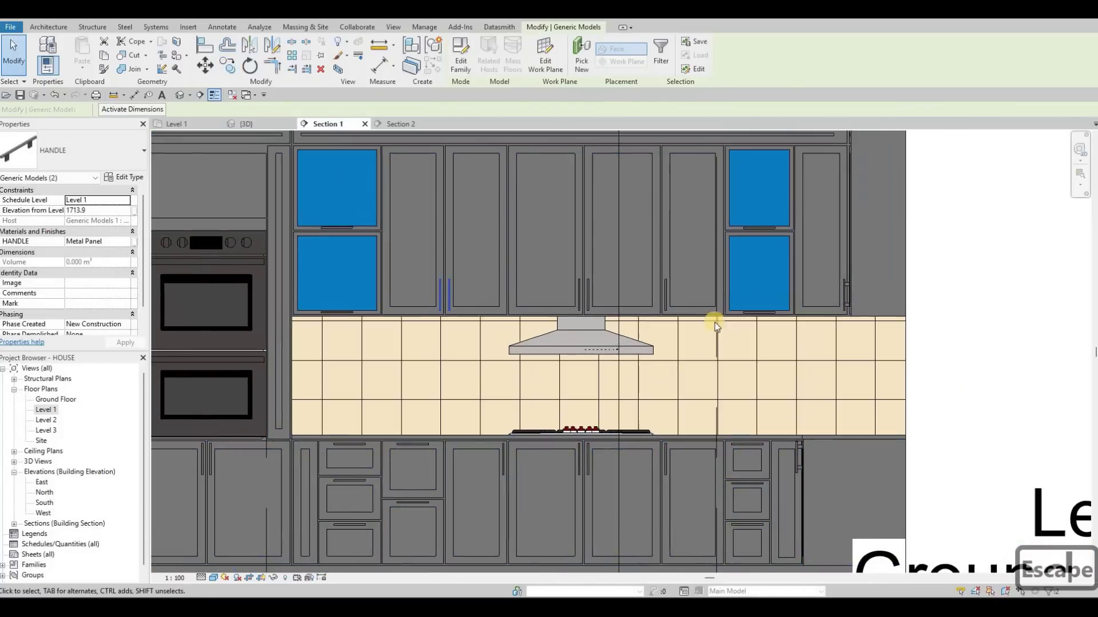
pyautogui.moveTo(566, 306); pyautogui.dragTo(554, 311, button='middle')
pyautogui.scroll(4, 519, 312)
pyautogui.press('Escape')
pyautogui.press('Escape')
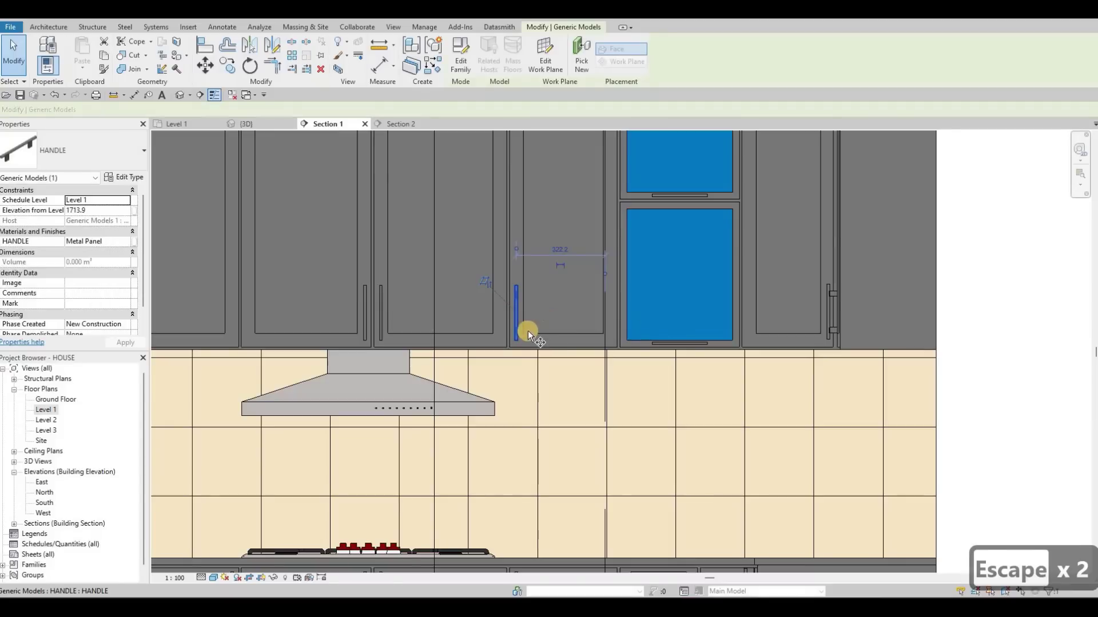
pyautogui.press('c')
pyautogui.press('o')
pyautogui.click(759, 334)
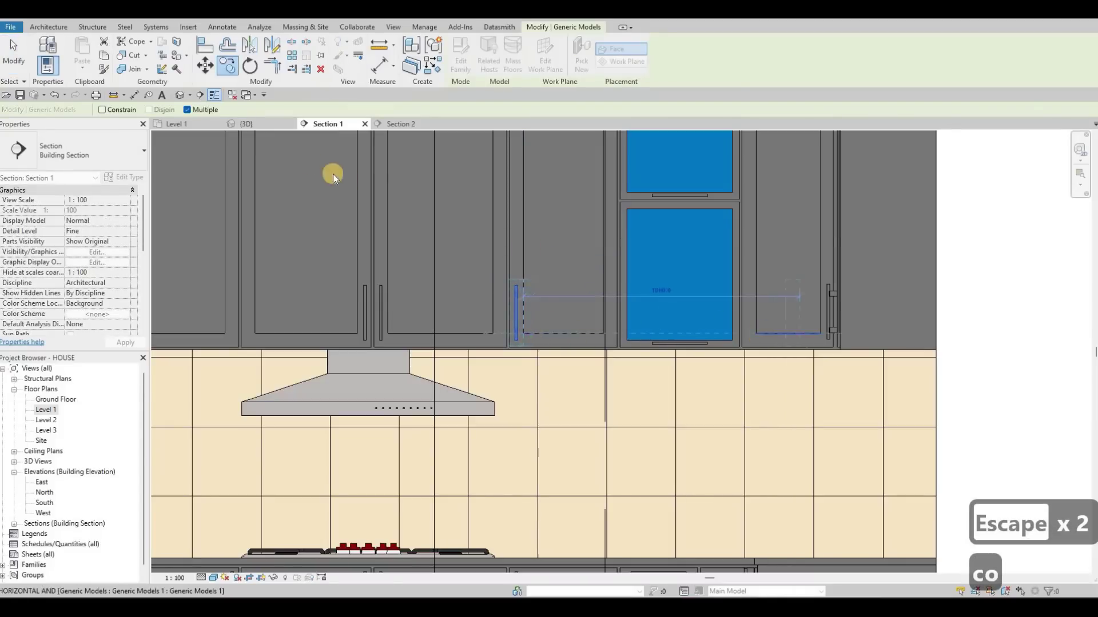
pyautogui.press('Escape')
pyautogui.press('Escape')
pyautogui.press('Escape')
# - Check the kitchen cabinets for missing handles in the 3D view and Section 2
pyautogui.click(197, 128)
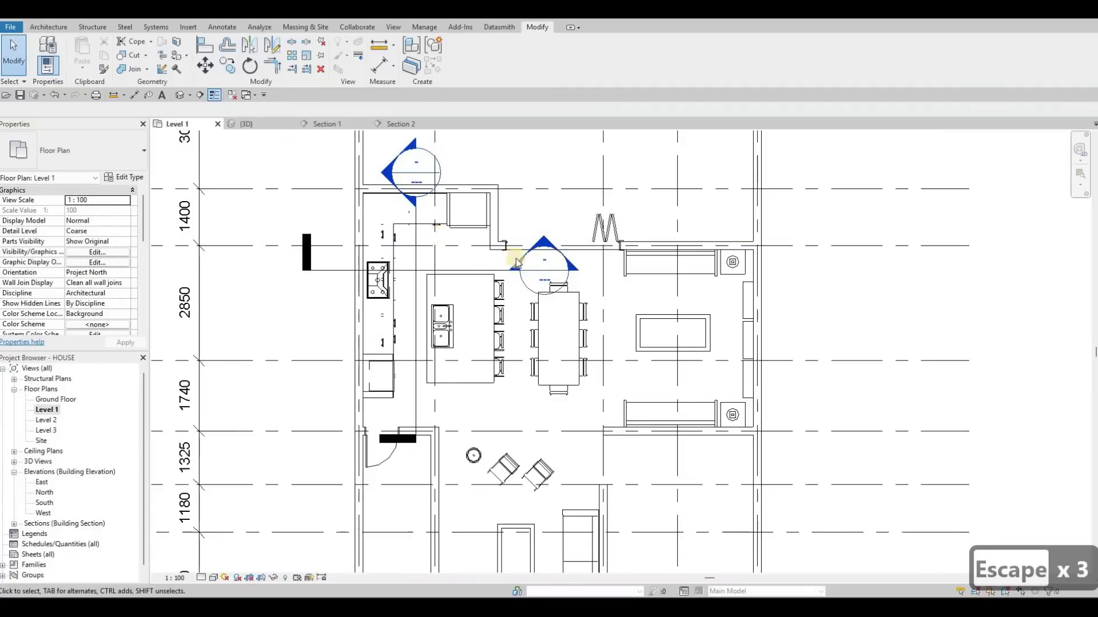
pyautogui.click(254, 123)
pyautogui.scroll(-4, 517, 313)
pyautogui.keyDown('shift'); pyautogui.moveTo(489, 328); pyautogui.dragTo(383, 154, button='middle'); pyautogui.keyUp('shift')
pyautogui.click(390, 128)
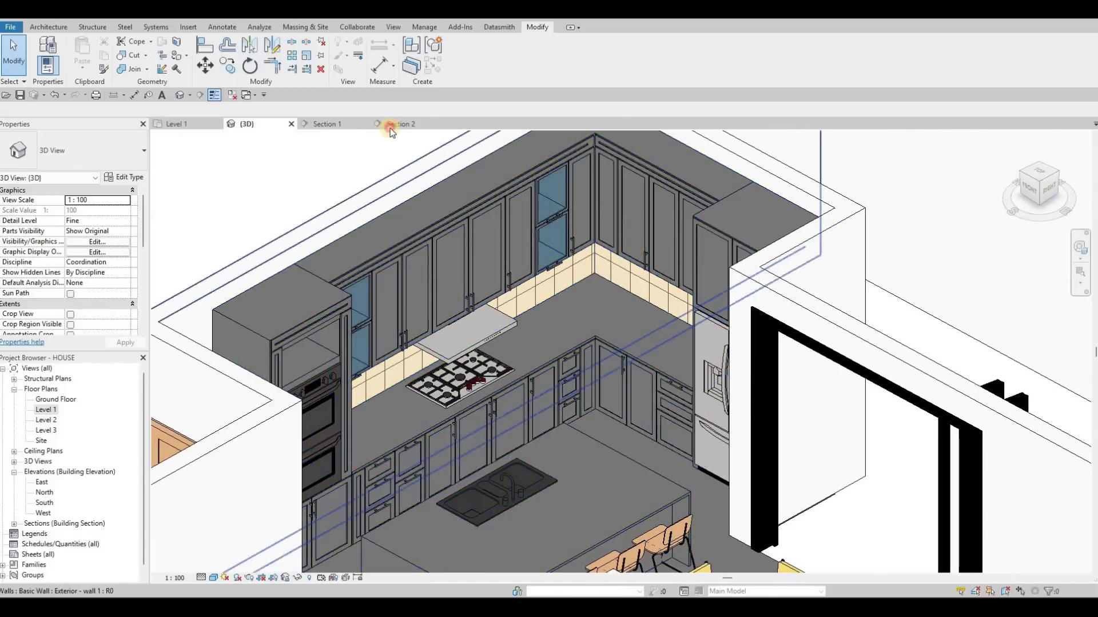
pyautogui.scroll(-5, 565, 220)
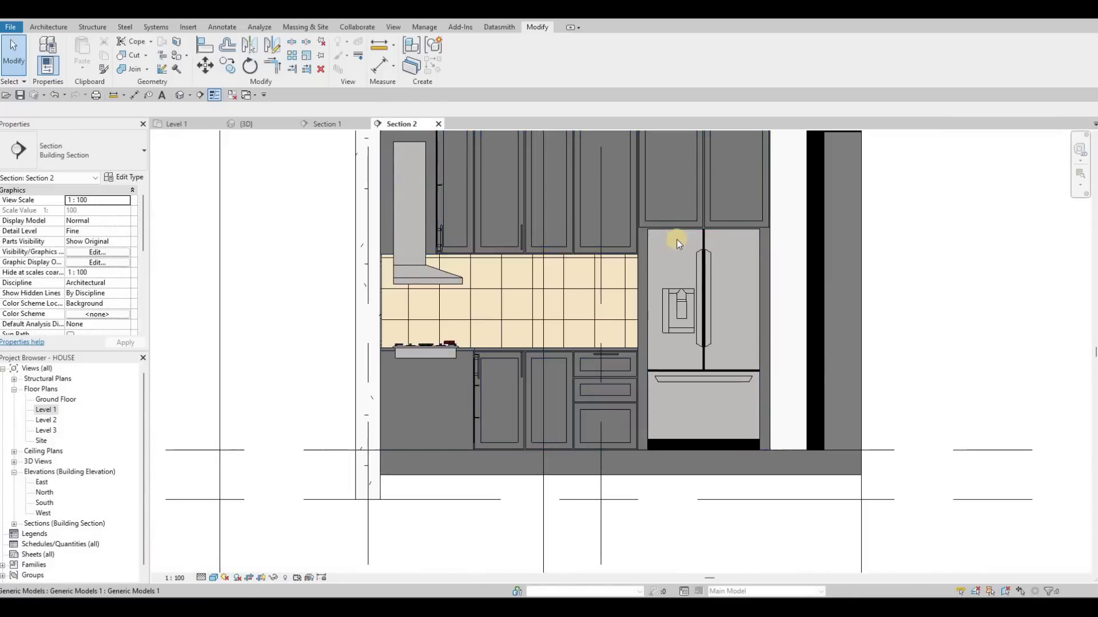
pyautogui.moveTo(677, 239); pyautogui.dragTo(672, 261, button='middle')
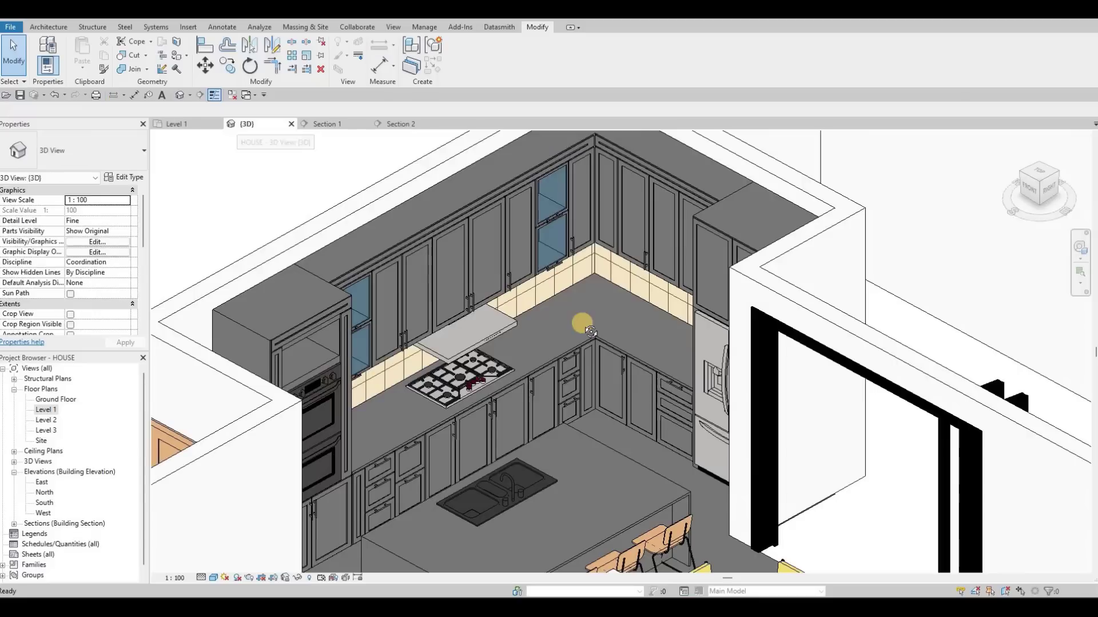
# - In the 3D view, create a similar handle and place it vertically on the left cabinet door above the fridge
pyautogui.moveTo(584, 326); pyautogui.dragTo(679, 319, button='middle')
pyautogui.scroll(3, 485, 313)
pyautogui.click(484, 315)
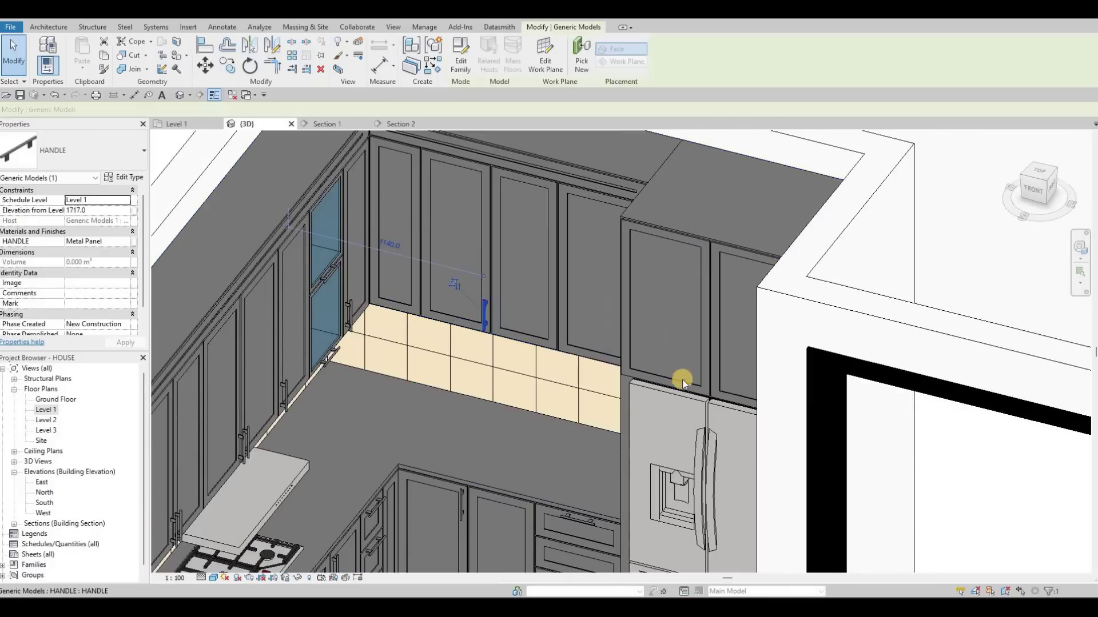
pyautogui.press('c')
pyautogui.press('s')
pyautogui.scroll(3, 713, 375)
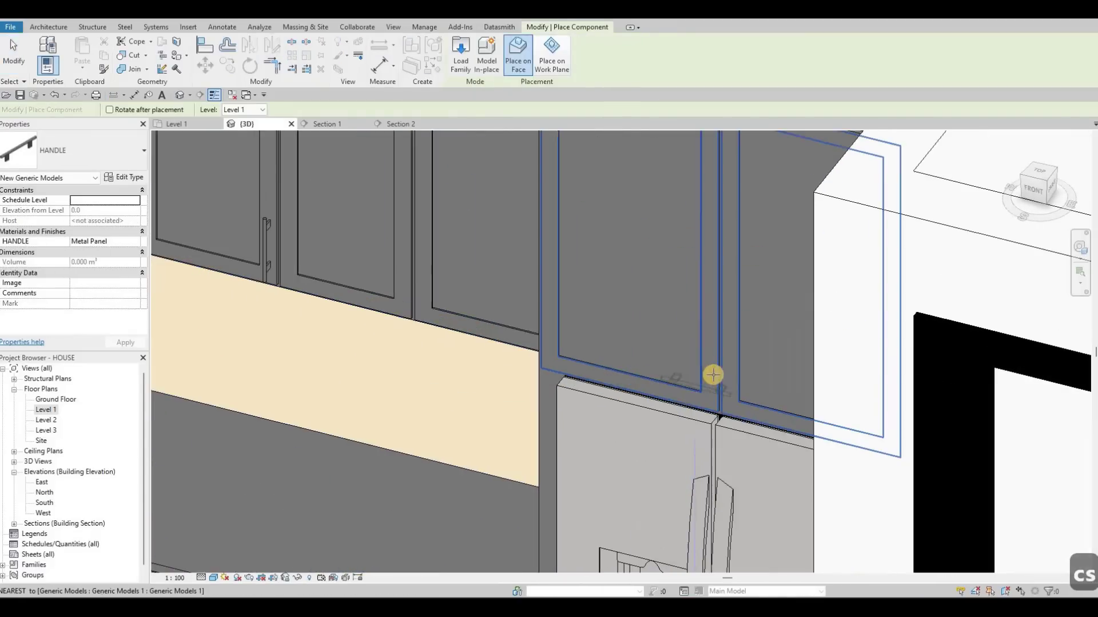
pyautogui.press('space')
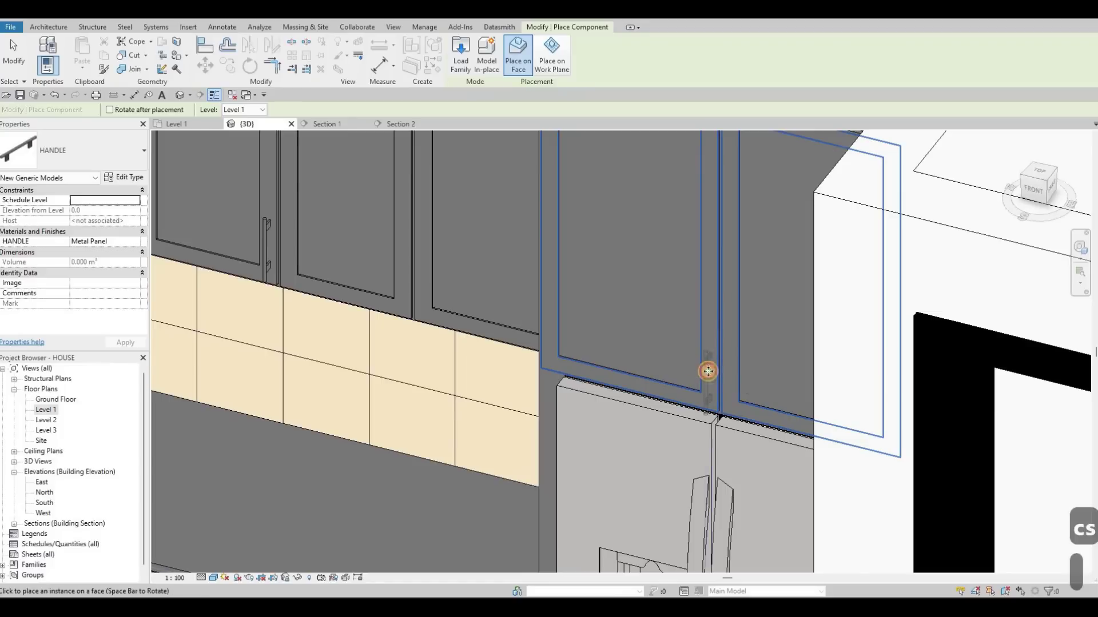
pyautogui.press('Escape')
pyautogui.press('Escape')
pyautogui.press('Escape')
# - In Section 2, nudge the vertical handle on the base cabinet's corner-side door down to an elevation of 667.7
pyautogui.click(398, 125)
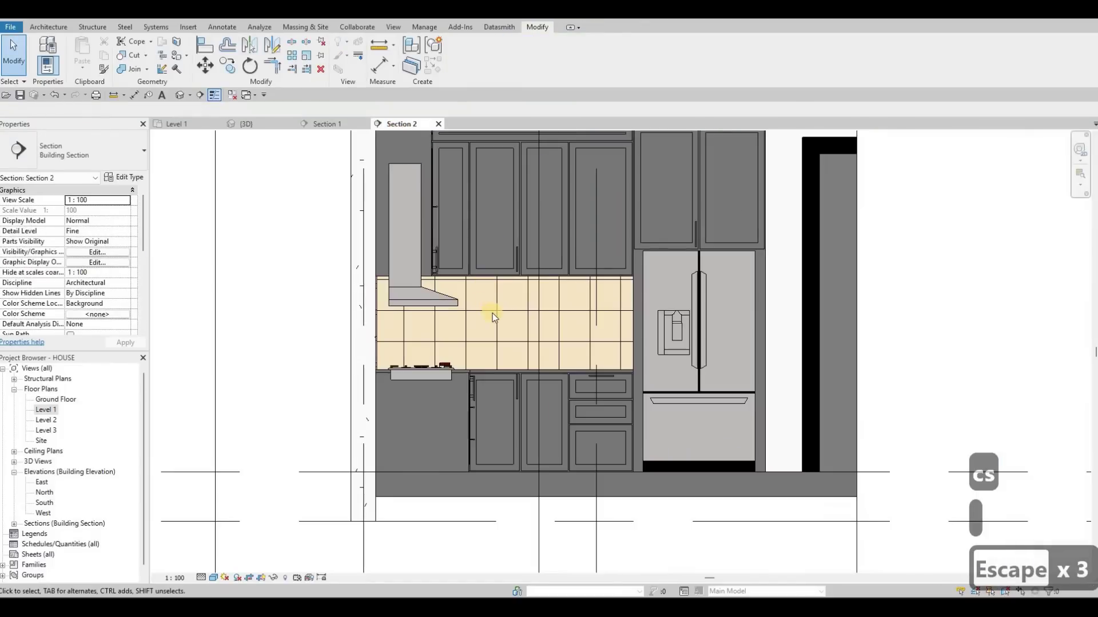
pyautogui.moveTo(496, 276); pyautogui.dragTo(480, 295, button='middle')
pyautogui.scroll(2, 478, 256)
pyautogui.moveTo(508, 196); pyautogui.dragTo(480, 180, button='middle')
pyautogui.moveTo(466, 413); pyautogui.dragTo(464, 409, button='middle')
pyautogui.scroll(2, 490, 361)
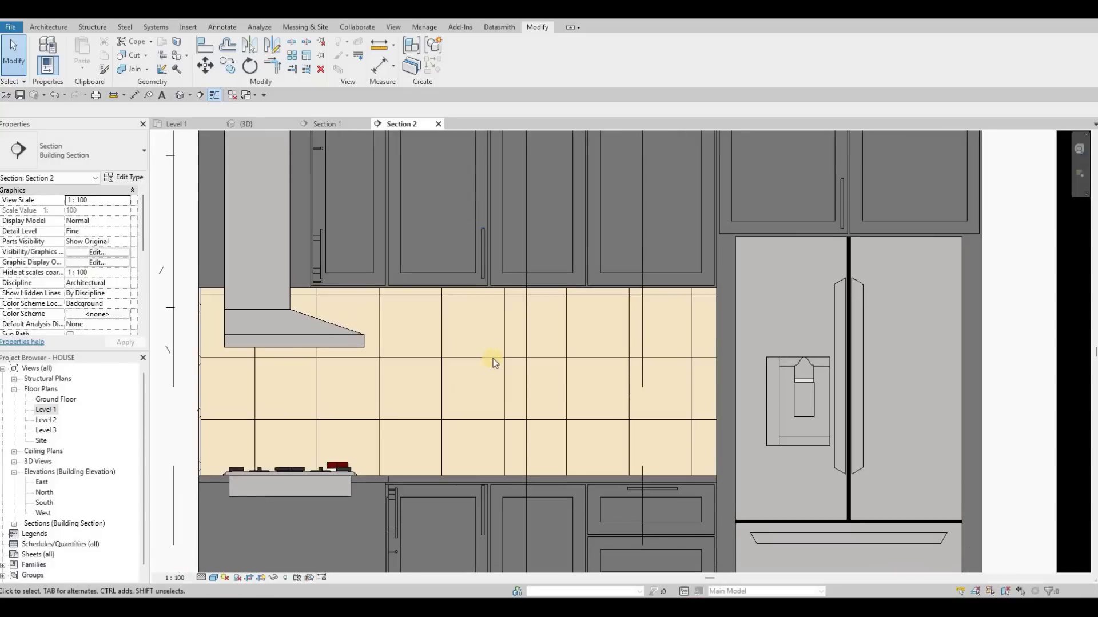
pyautogui.scroll(2, 487, 358)
pyautogui.press('Escape')
pyautogui.scroll(2, 491, 357)
pyautogui.click(491, 358)
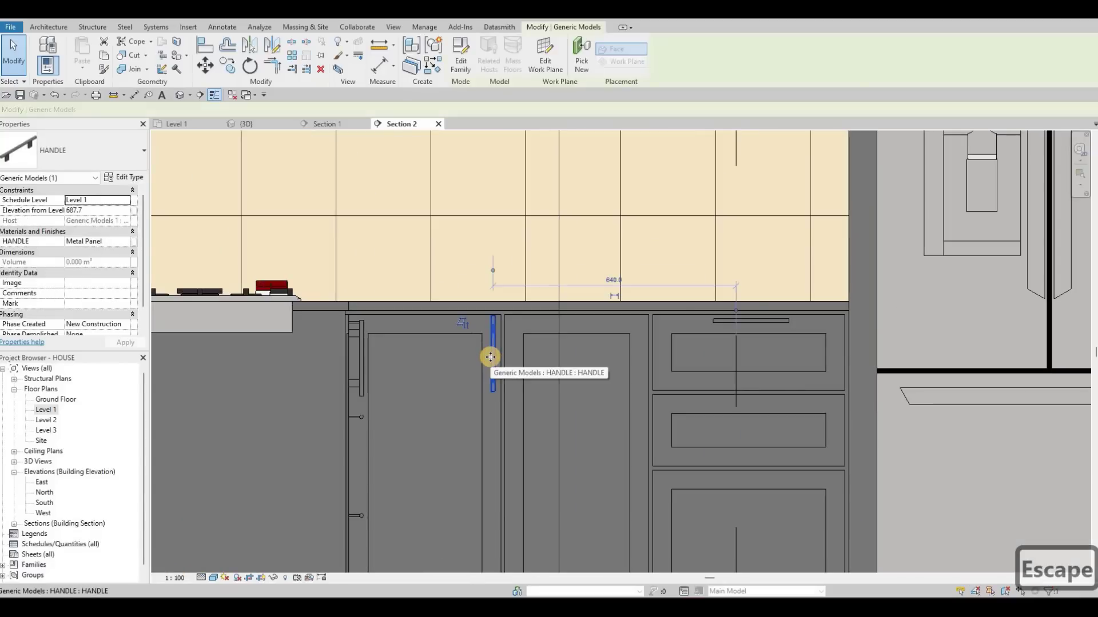
pyautogui.press('Down')
pyautogui.press('Down')
pyautogui.press('Left')
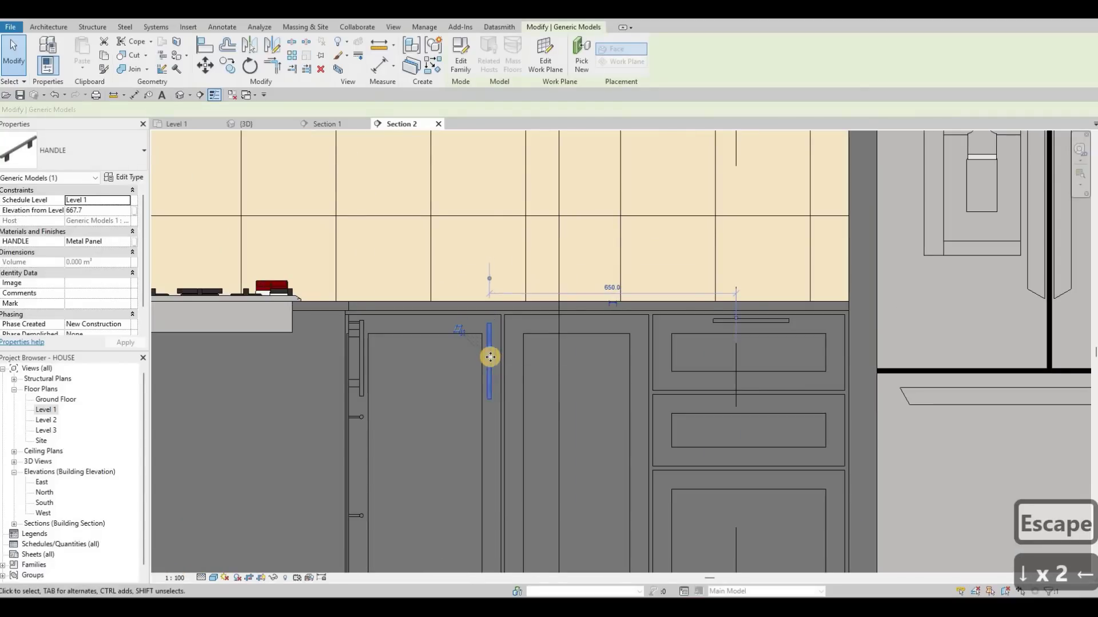
pyautogui.press('Right')
pyautogui.press('Escape')
pyautogui.press('Escape')
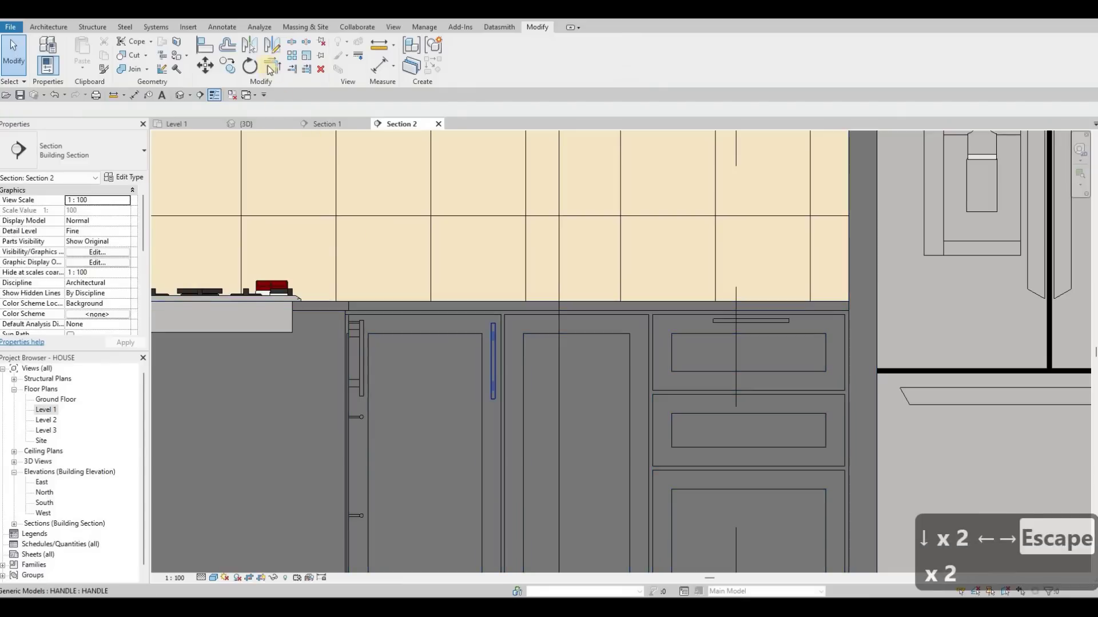
# - Mirror the base cabinet door handle onto the neighbouring door beside the drawers, keeping the original
pyautogui.click(493, 349)
pyautogui.scroll(5, 538, 309)
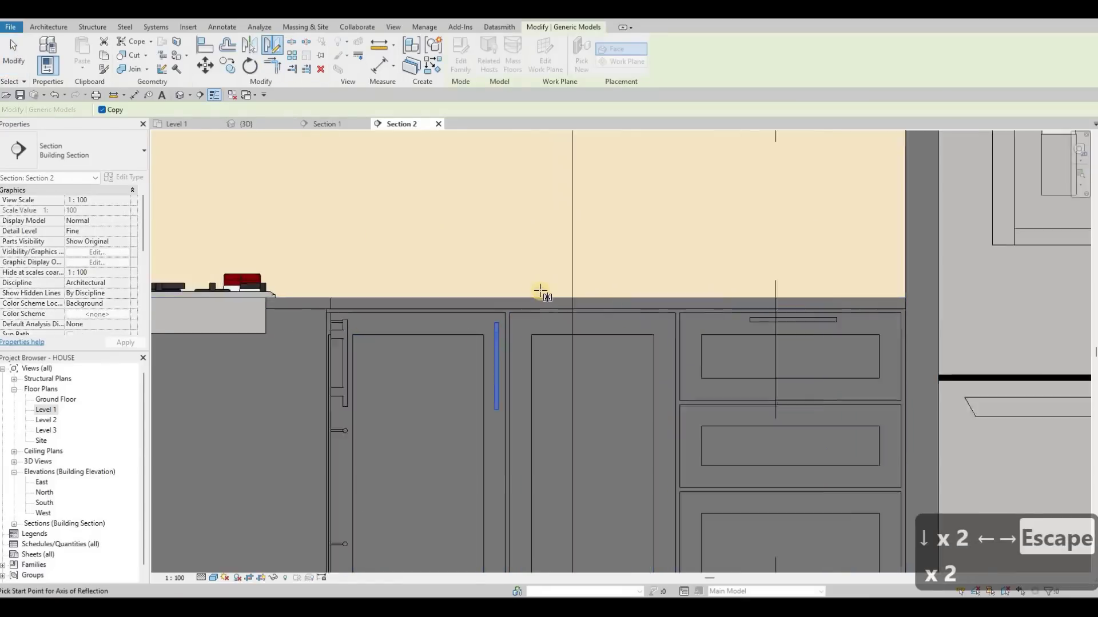
pyautogui.click(543, 342)
pyautogui.click(541, 334)
pyautogui.scroll(-2, 541, 334)
pyautogui.press('Escape')
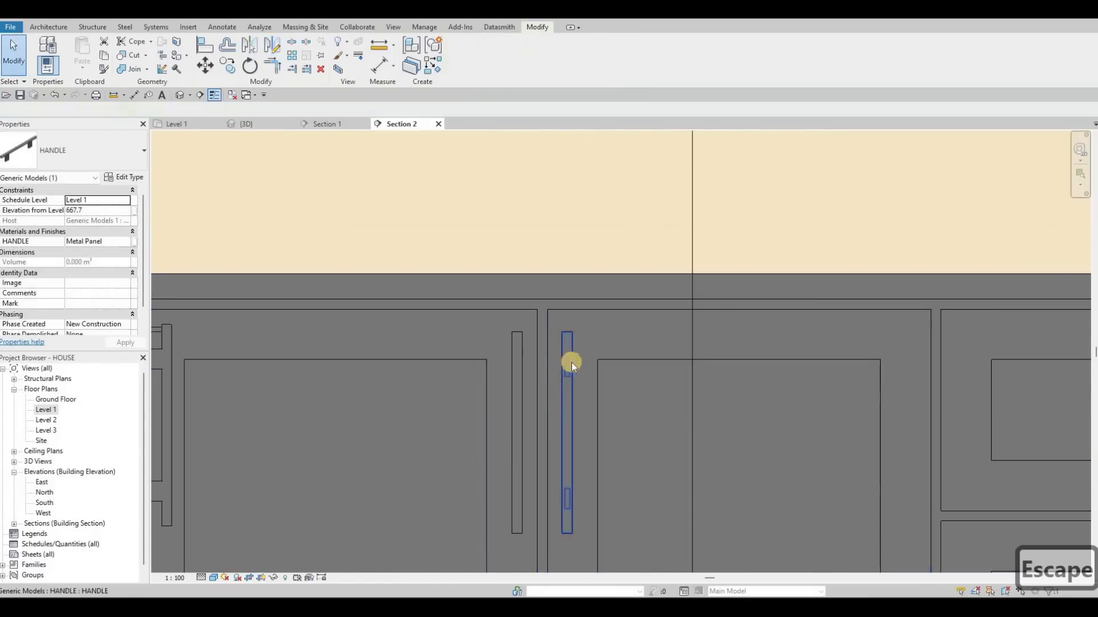
pyautogui.press('Escape')
# - Centre the handle on the top drawer front beside the fridge and nudge it down seven increments
pyautogui.scroll(-2, 583, 343)
pyautogui.scroll(5, 661, 289)
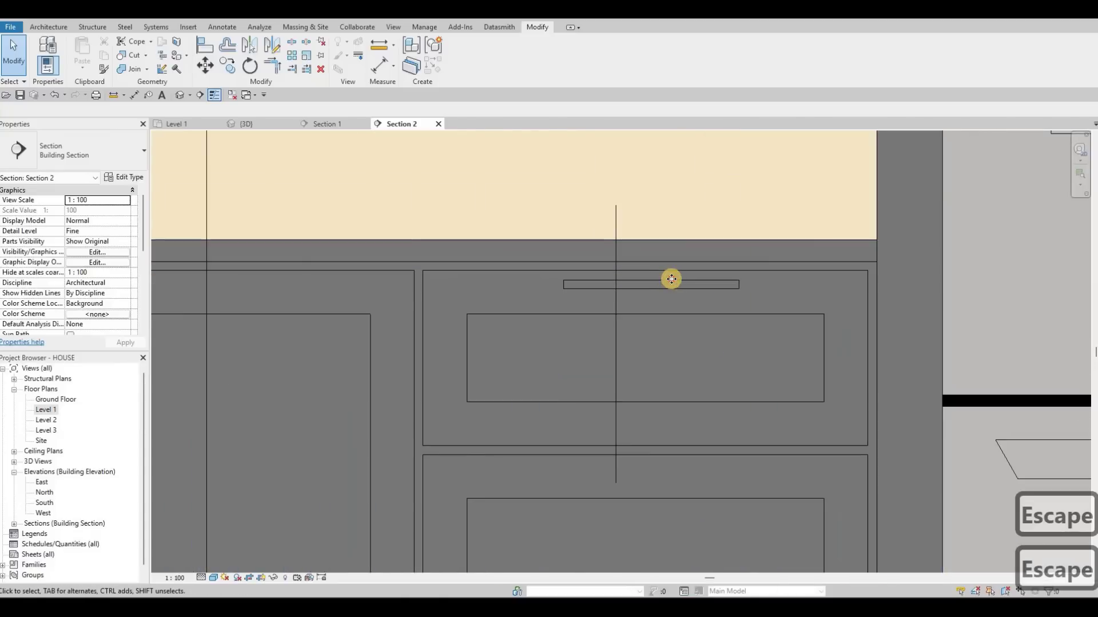
pyautogui.click(650, 274)
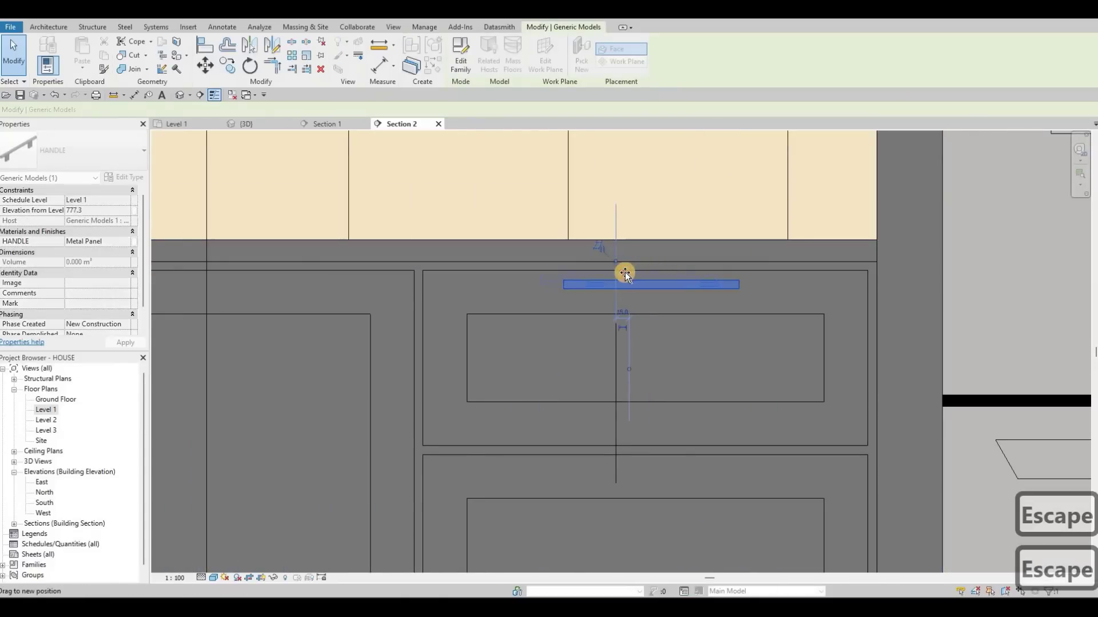
pyautogui.moveTo(647, 273)
pyautogui.mouseDown()
pyautogui.moveTo(670, 269)
pyautogui.moveTo(679, 290)
pyautogui.moveTo(669, 274)
pyautogui.mouseUp()
pyautogui.press('Escape')
pyautogui.click(670, 275)
pyautogui.press('Down')
pyautogui.press('Down')
pyautogui.press('Down')
pyautogui.press('Down')
pyautogui.press('Down')
pyautogui.press('Down')
pyautogui.press('Down')
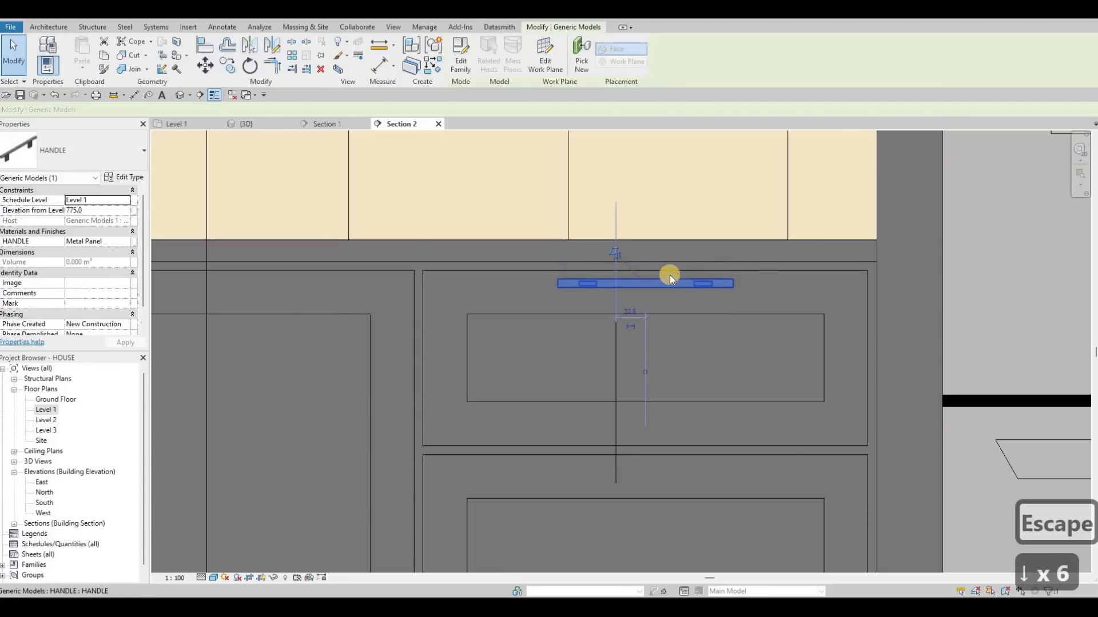
pyautogui.press('Escape')
pyautogui.press('Escape')
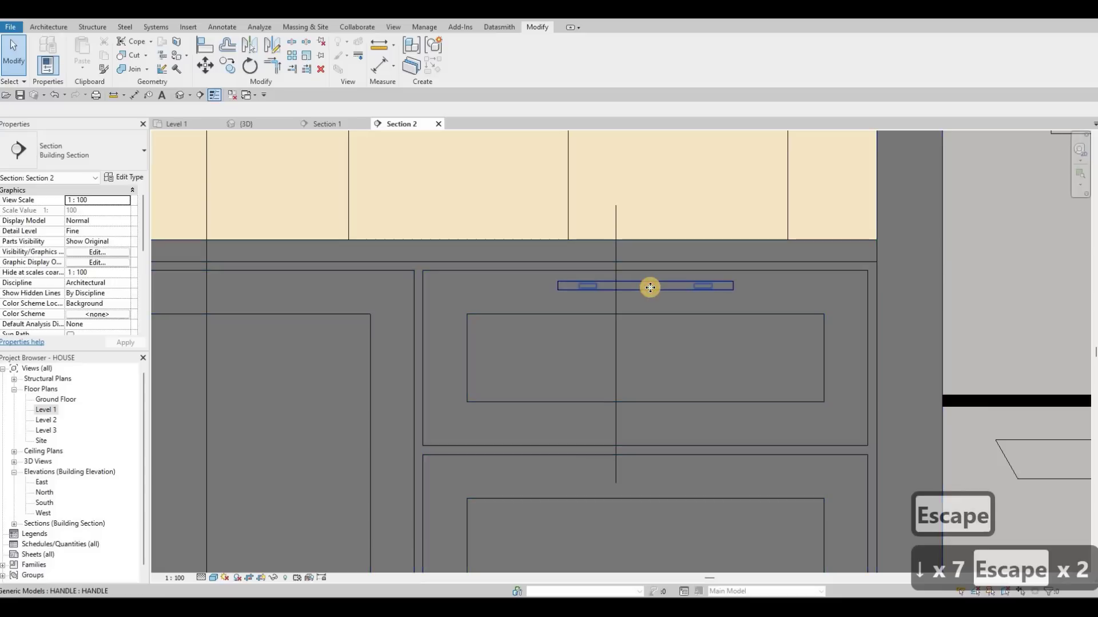
# - Copy the top drawer's handle onto the two drawers below it, using the drawer panel corners as reference points
pyautogui.click(650, 287)
pyautogui.press('c')
pyautogui.press('o')
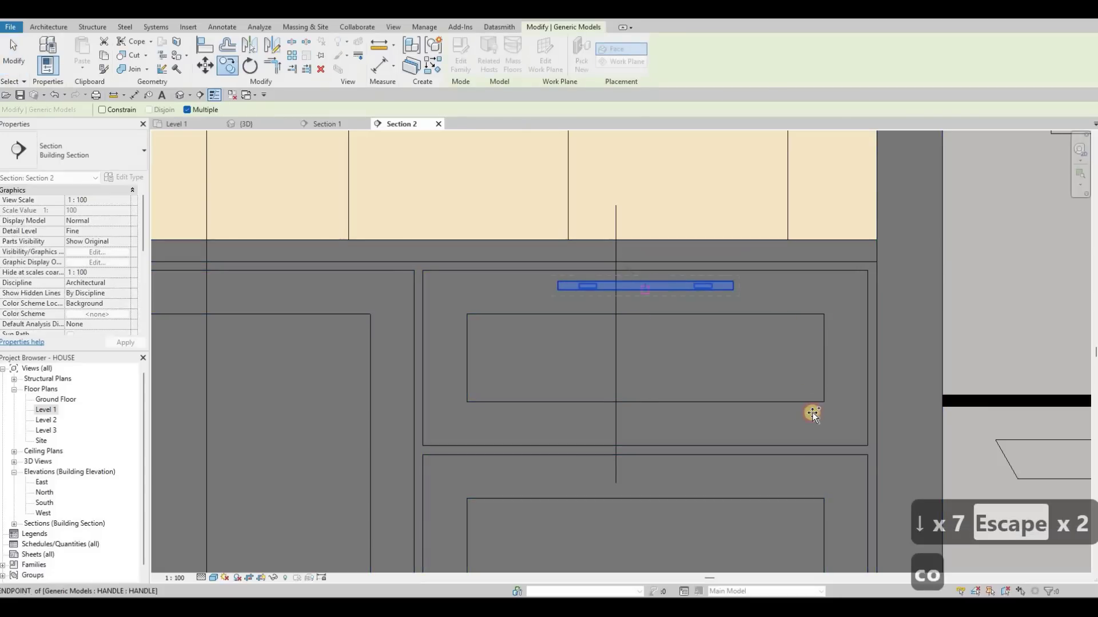
pyautogui.moveTo(780, 359); pyautogui.dragTo(738, 217, button='middle')
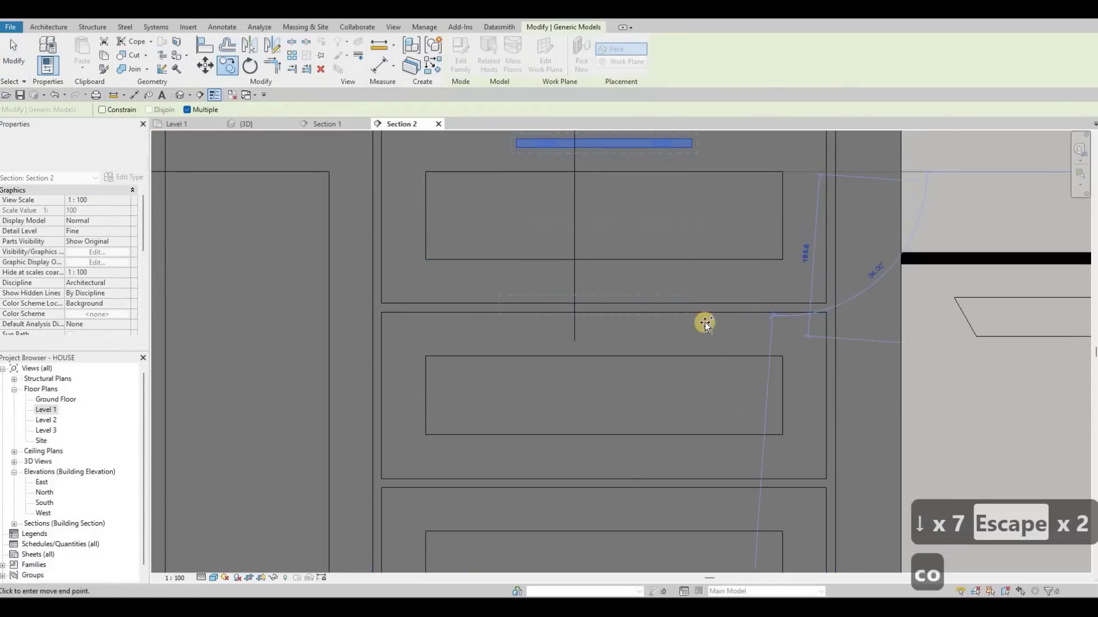
pyautogui.click(782, 356)
pyautogui.moveTo(742, 384); pyautogui.dragTo(703, 233, button='middle')
pyautogui.click(742, 379)
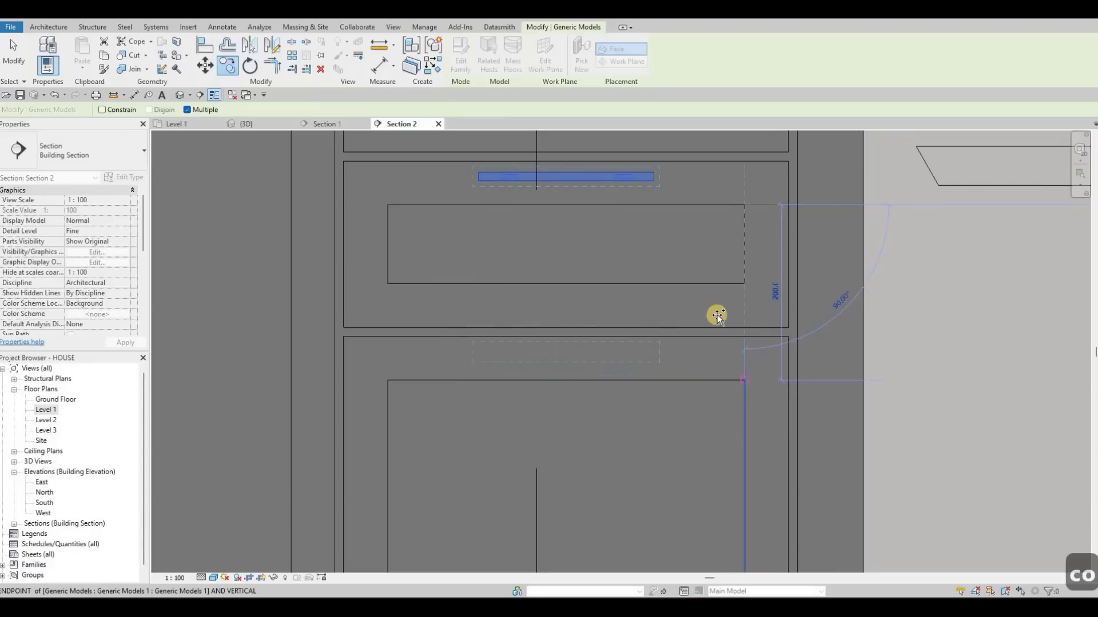
pyautogui.scroll(-5, 701, 383)
pyautogui.scroll(-5, 686, 388)
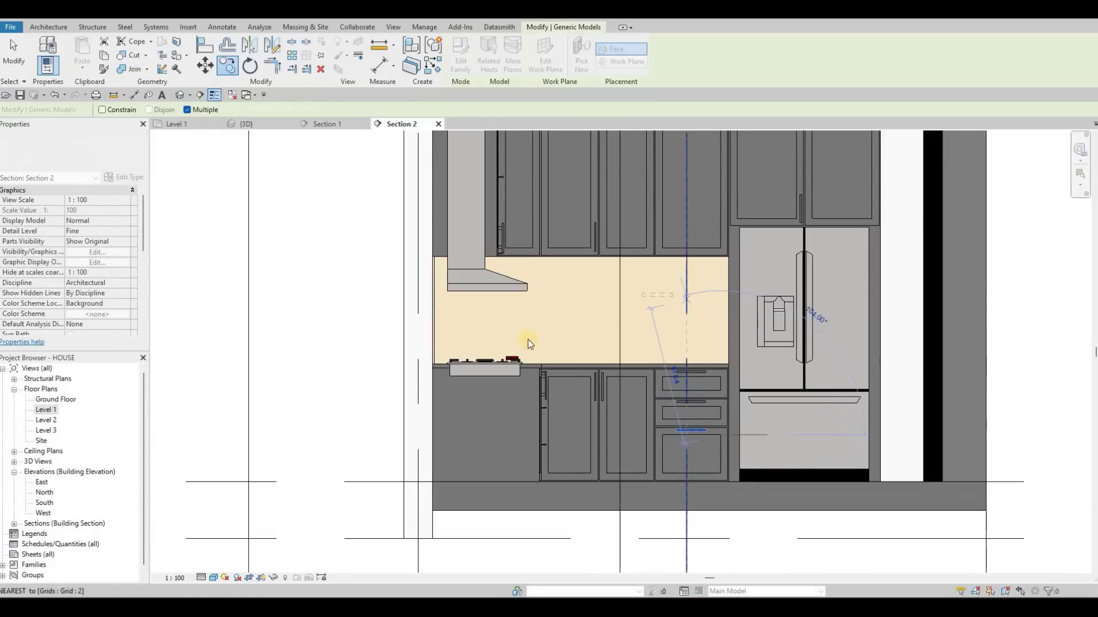
pyautogui.scroll(3, 517, 335)
pyautogui.press('Escape')
pyautogui.press('Escape')
pyautogui.press('Escape')
pyautogui.scroll(3, 595, 252)
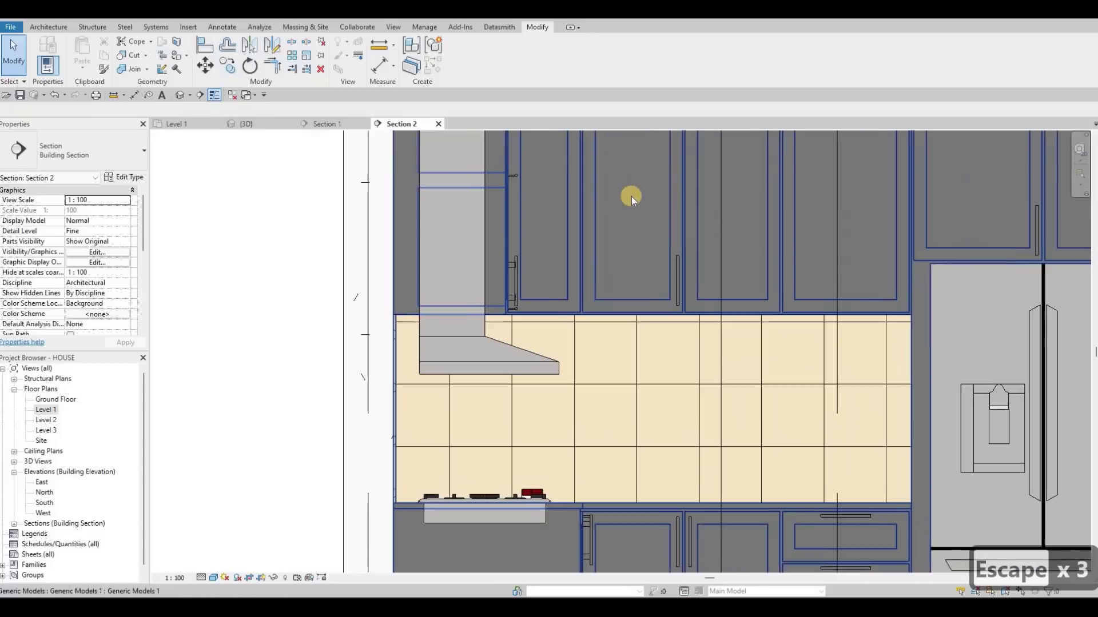
pyautogui.scroll(2, 614, 222)
pyautogui.scroll(2, 612, 223)
pyautogui.scroll(-3, 595, 258)
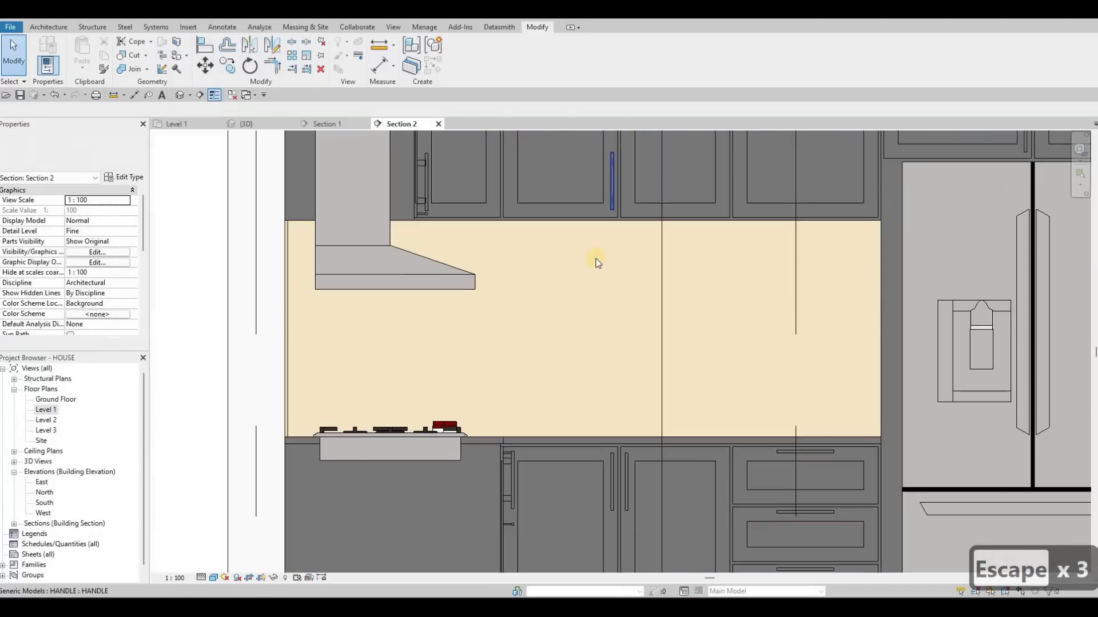
pyautogui.press('a')
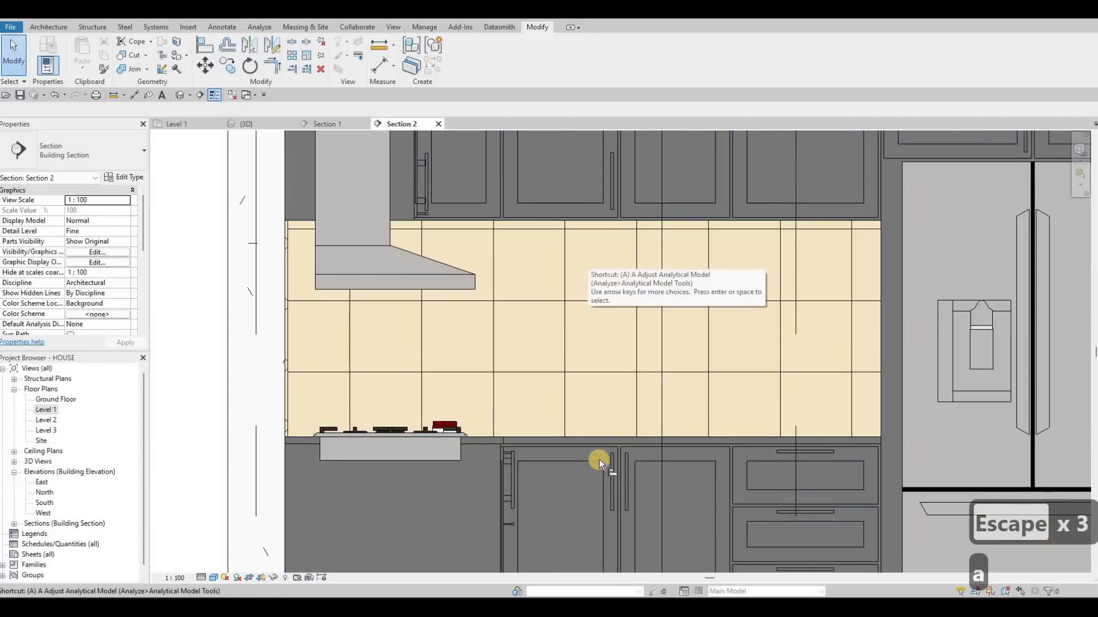
pyautogui.press('l')
pyautogui.scroll(4, 601, 456)
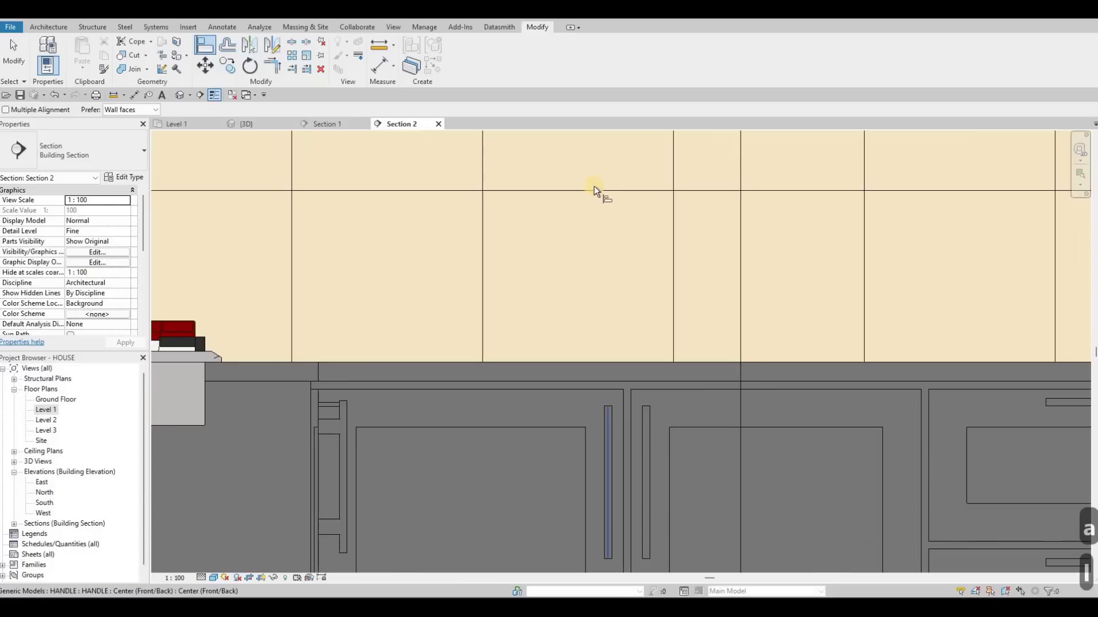
pyautogui.scroll(-3, 601, 239)
pyautogui.scroll(4, 602, 289)
pyautogui.press('Escape')
pyautogui.press('Escape')
pyautogui.press('Escape')
# - Copy the handle of the second upper cabinet door onto the adjacent door on its right
pyautogui.click(602, 288)
pyautogui.press('c')
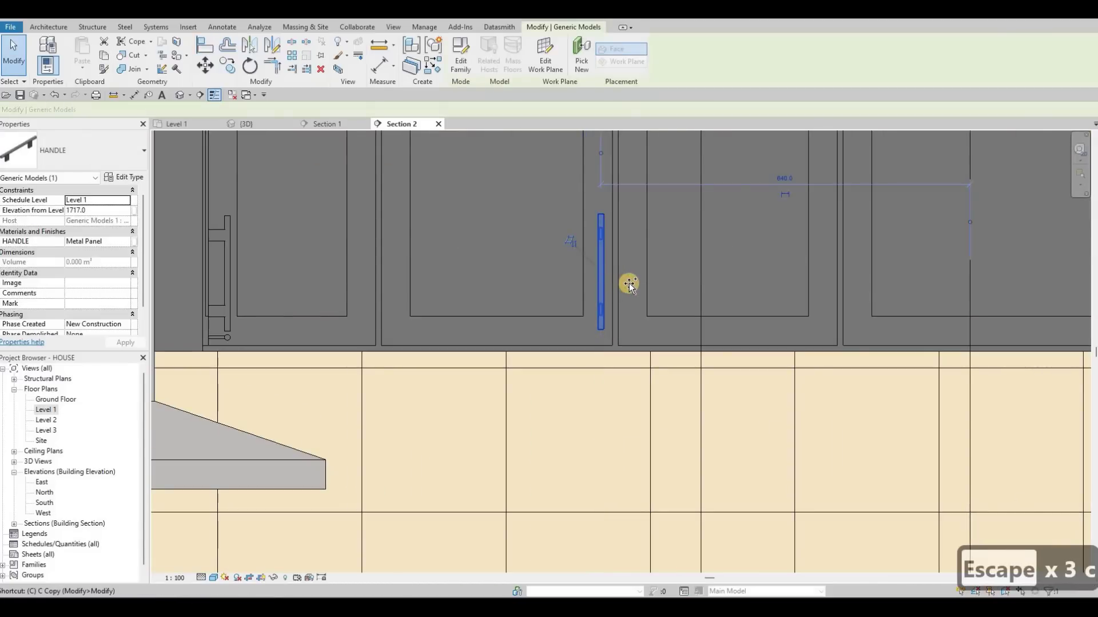
pyautogui.press('o')
pyautogui.click(632, 281)
pyautogui.press('Escape')
pyautogui.press('Escape')
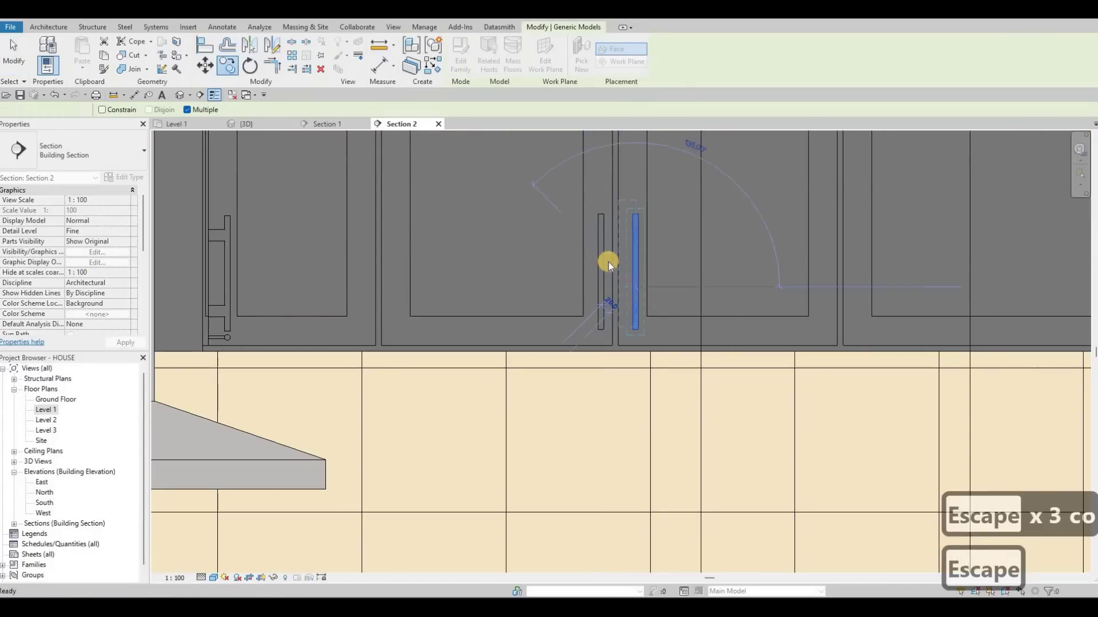
# - Align the copied upper door handle vertically with the handle of the lower cabinet door beneath it
pyautogui.scroll(-2, 624, 279)
pyautogui.scroll(-2, 606, 270)
pyautogui.press('a')
pyautogui.press('l')
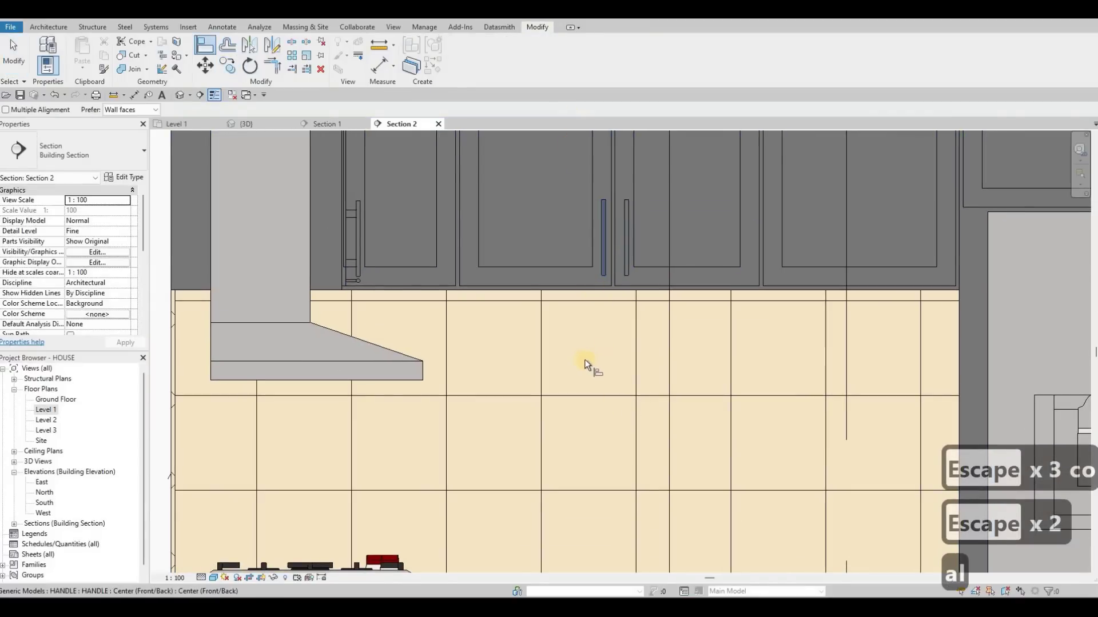
pyautogui.scroll(2, 581, 345)
pyautogui.moveTo(581, 345); pyautogui.dragTo(549, 365, button='middle')
pyautogui.click(579, 400)
pyautogui.click(540, 198)
pyautogui.scroll(-2, 486, 243)
pyautogui.scroll(2, 489, 241)
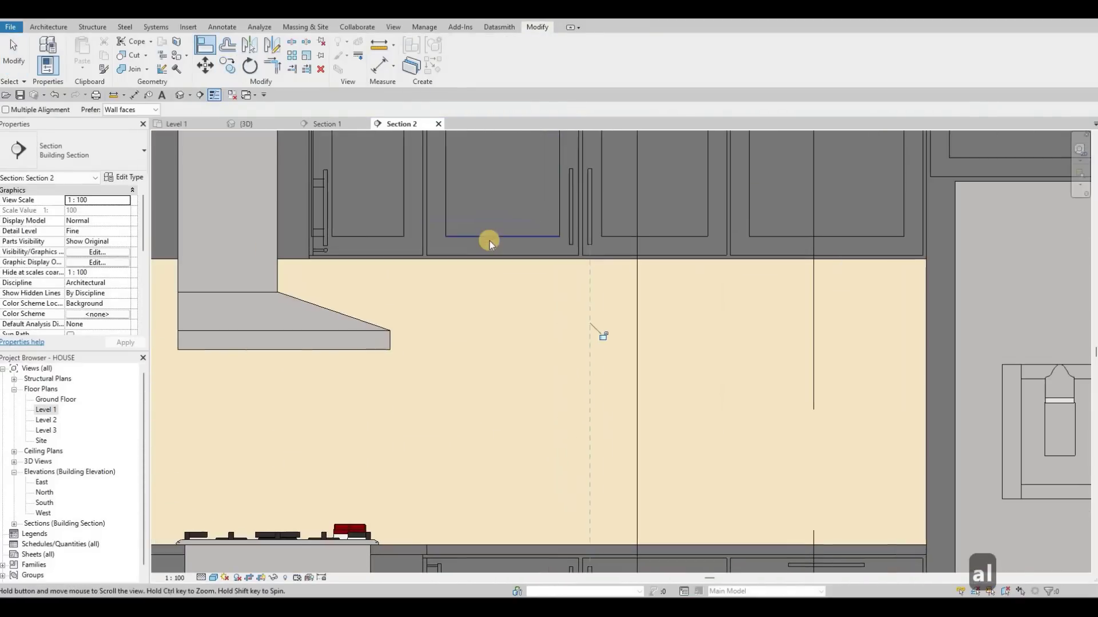
pyautogui.press('Escape')
pyautogui.press('Escape')
pyautogui.press('a')
pyautogui.press('l')
pyautogui.scroll(3, 260, 261)
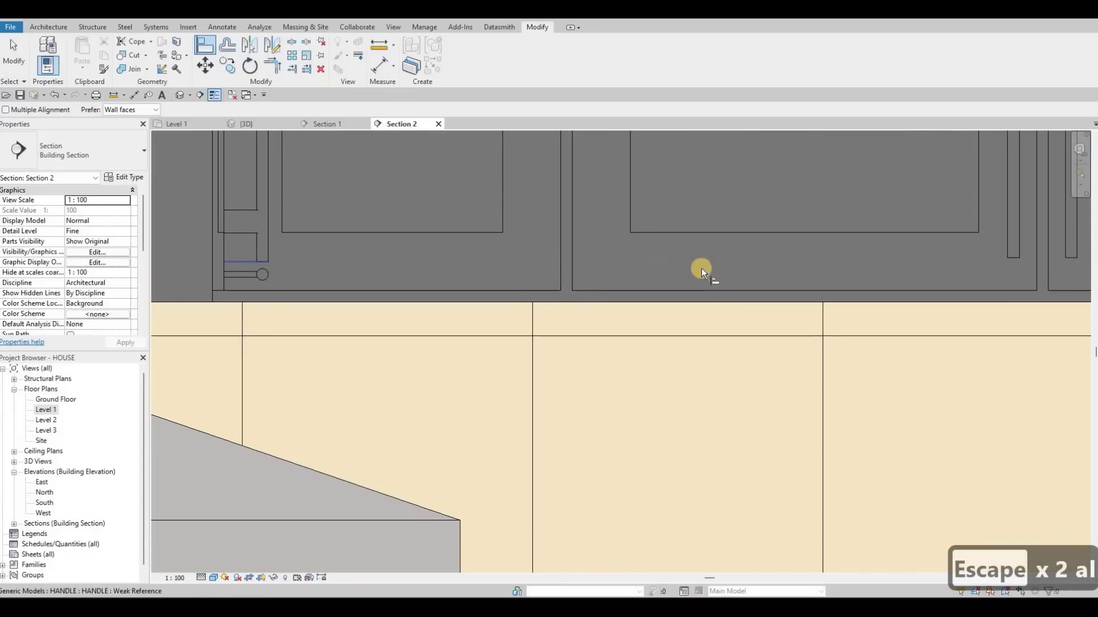
pyautogui.scroll(-2, 701, 266)
pyautogui.scroll(2, 699, 269)
pyautogui.click(698, 268)
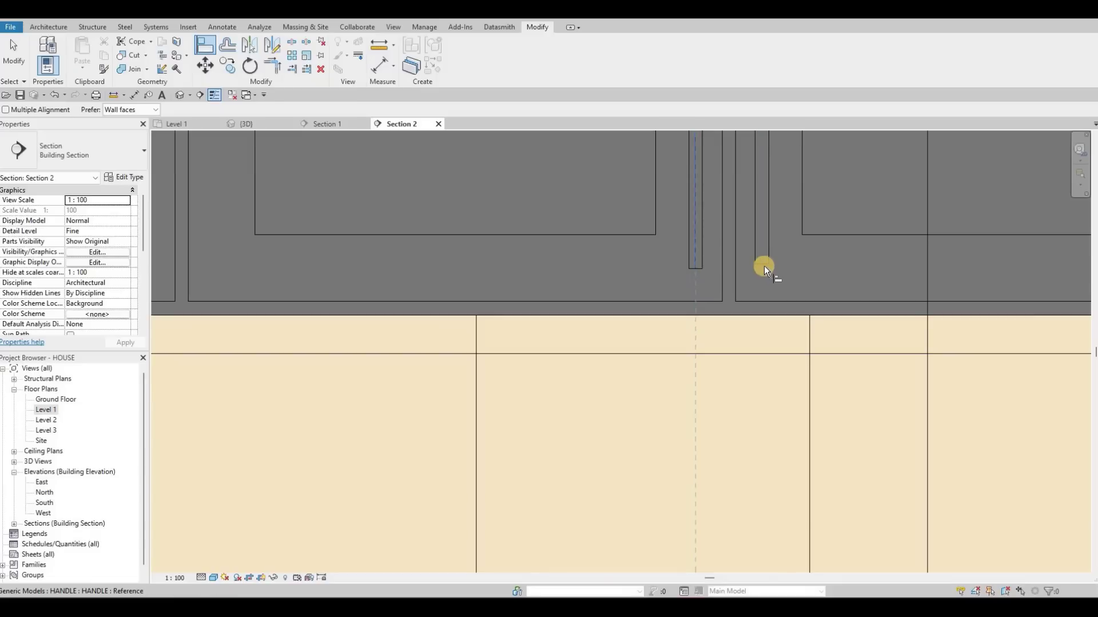
pyautogui.scroll(2, 767, 265)
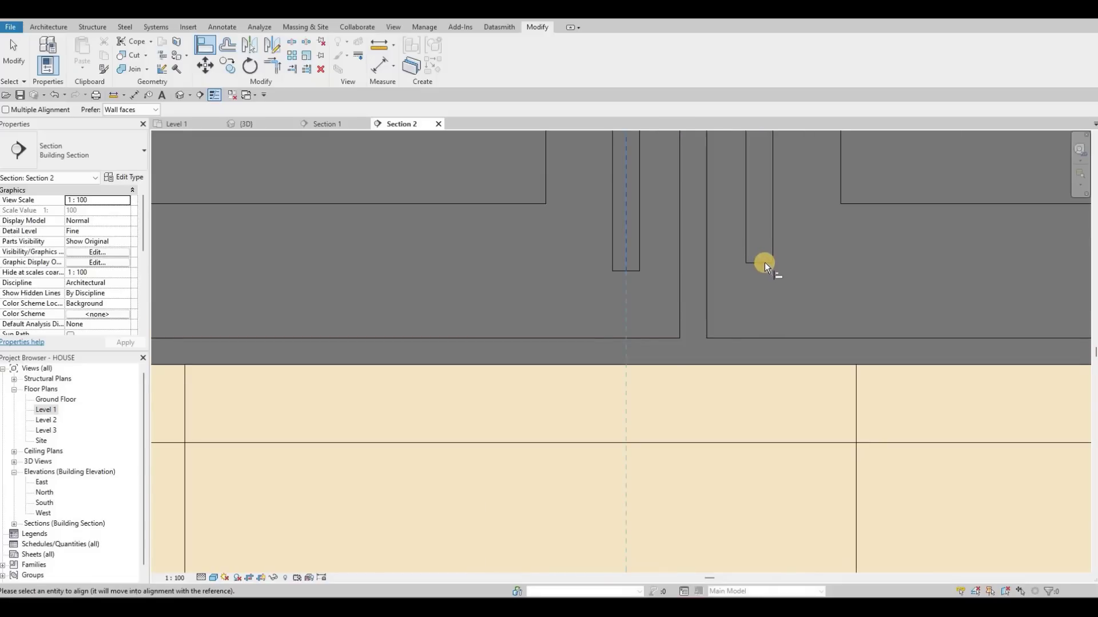
pyautogui.press('Tab')
pyautogui.press('Tab')
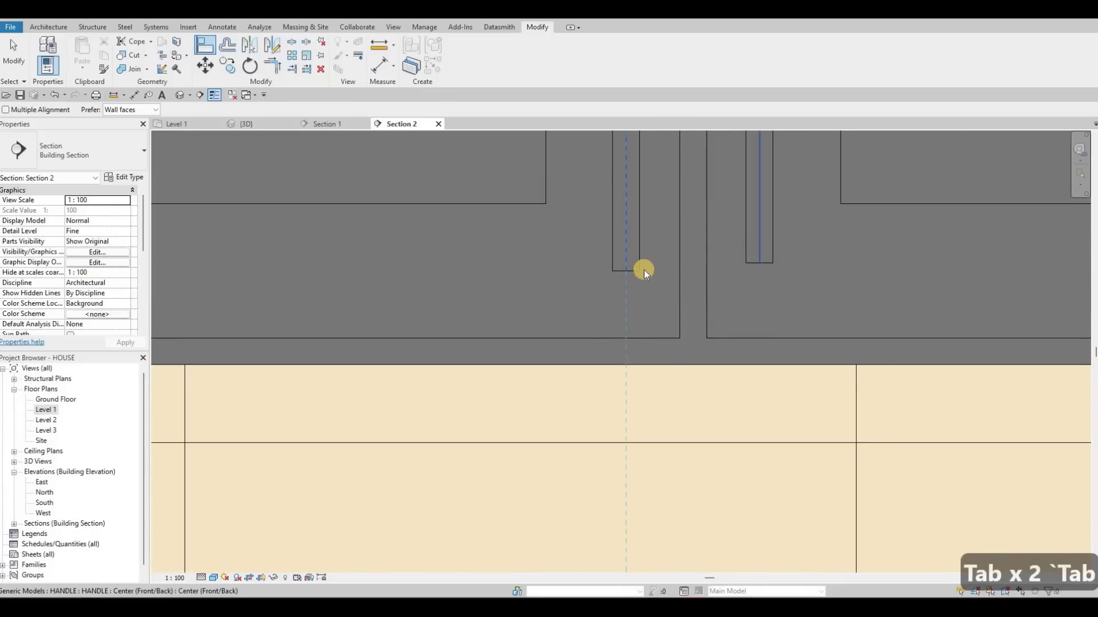
pyautogui.press('Escape')
pyautogui.press('Escape')
# - Align the bottom end of the copied upper handle with the bottom end of the original handle beside it
pyautogui.press('a')
pyautogui.press('l')
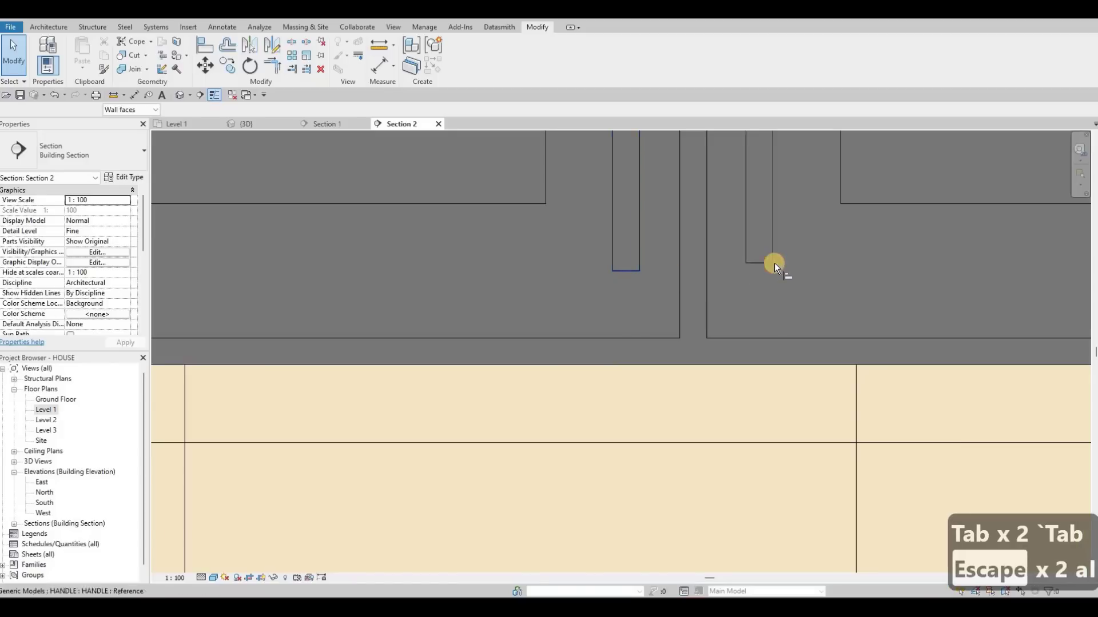
pyautogui.click(627, 270)
pyautogui.click(758, 262)
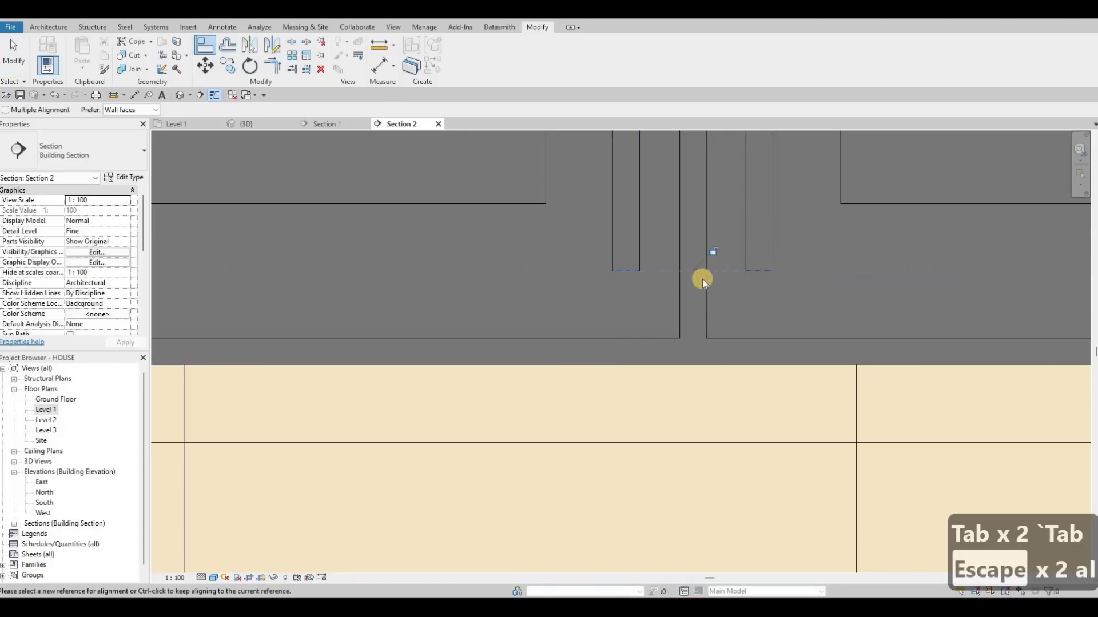
pyautogui.press('Escape')
pyautogui.press('Escape')
pyautogui.press('Escape')
# - Copy the second upper door's handle onto the narrow upper door to its left, next to the range hood
pyautogui.scroll(-5, 654, 279)
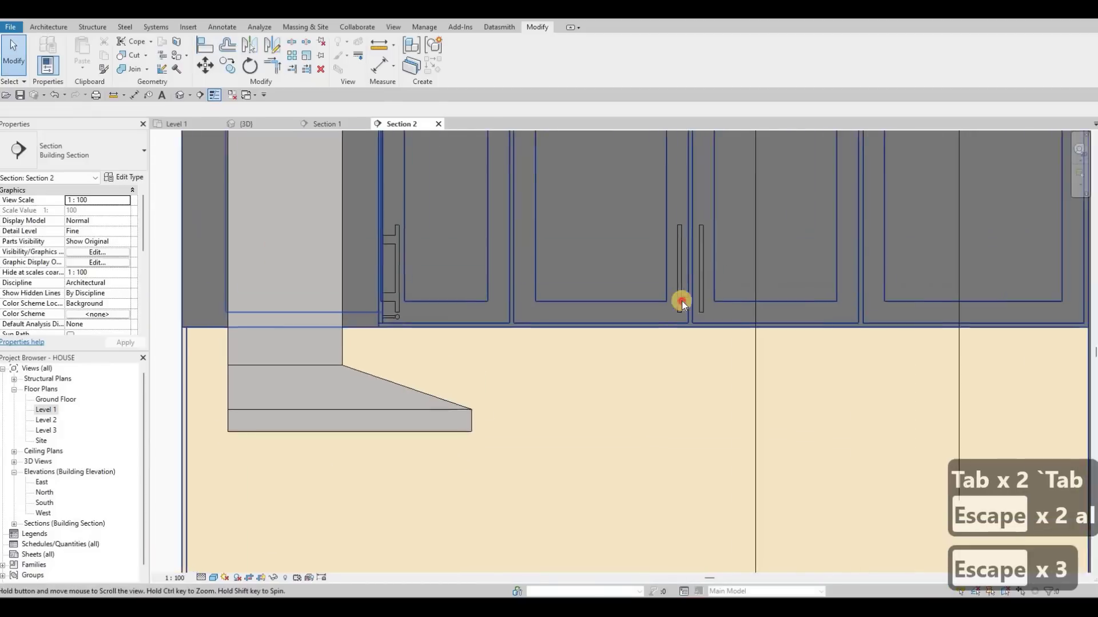
pyautogui.scroll(2, 681, 301)
pyautogui.press('Escape')
pyautogui.press('Escape')
pyautogui.click(677, 293)
pyautogui.press('Escape')
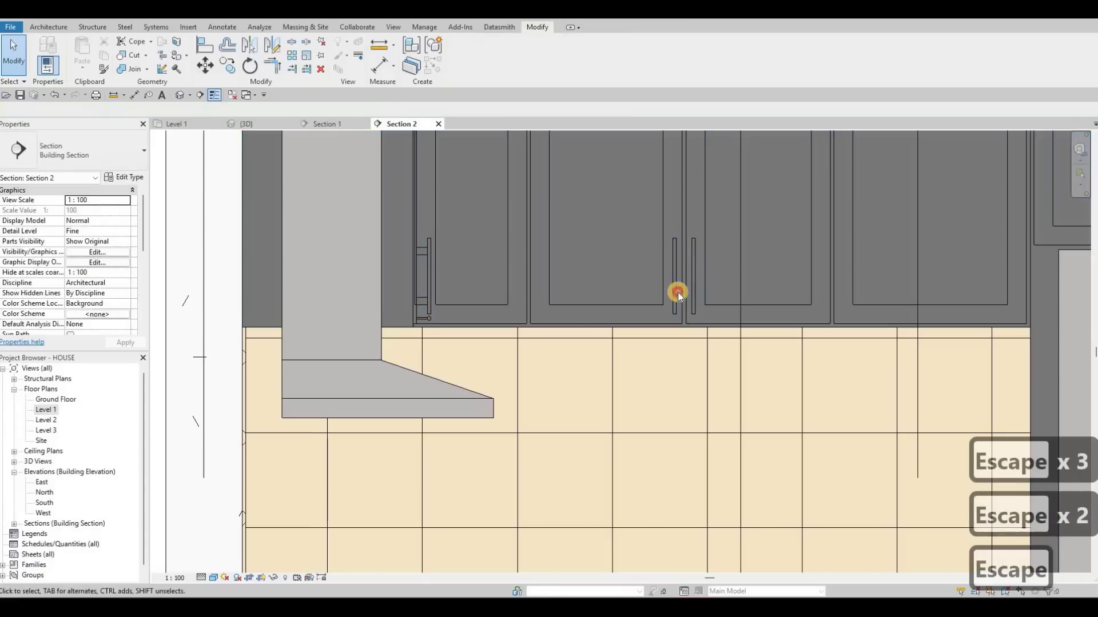
pyautogui.click(677, 293)
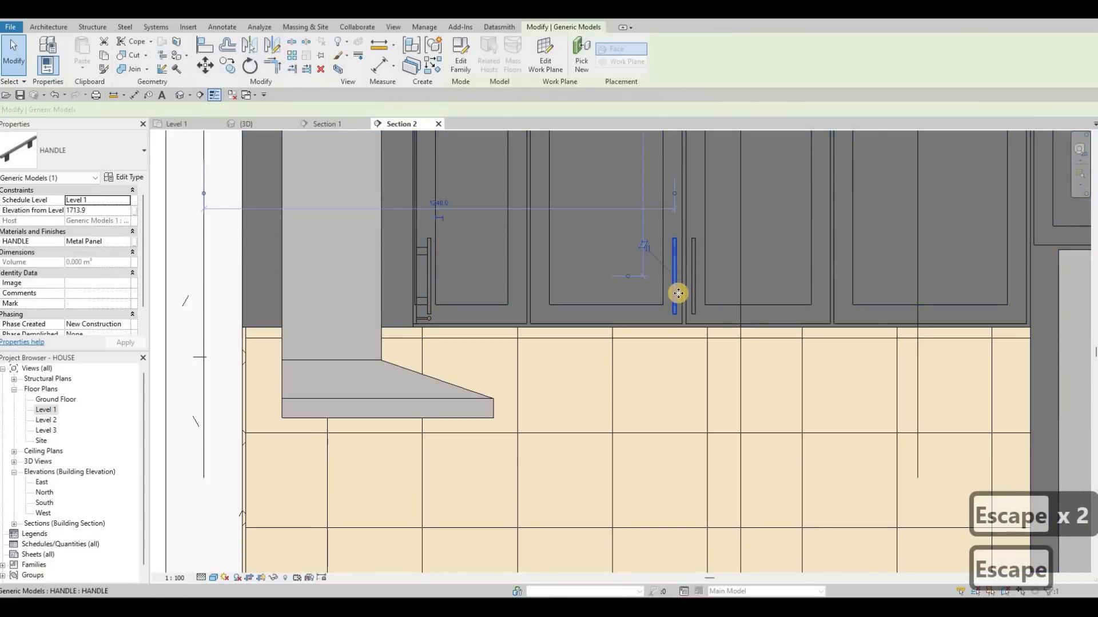
pyautogui.press('c')
pyautogui.press('o')
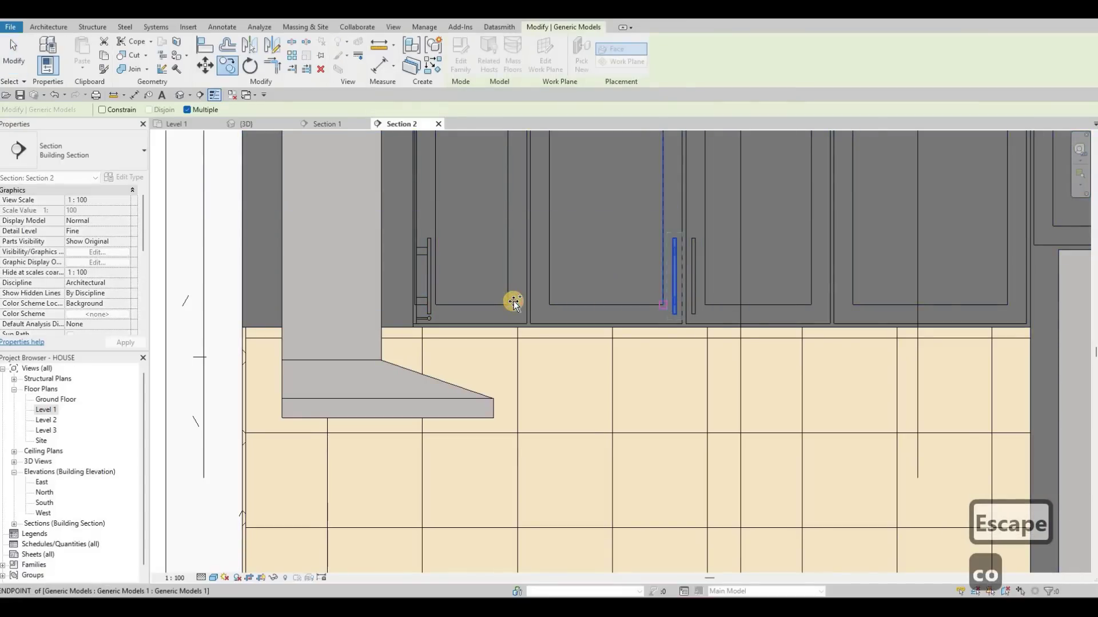
pyautogui.click(517, 304)
pyautogui.click(698, 287)
pyautogui.press('Escape')
pyautogui.press('Escape')
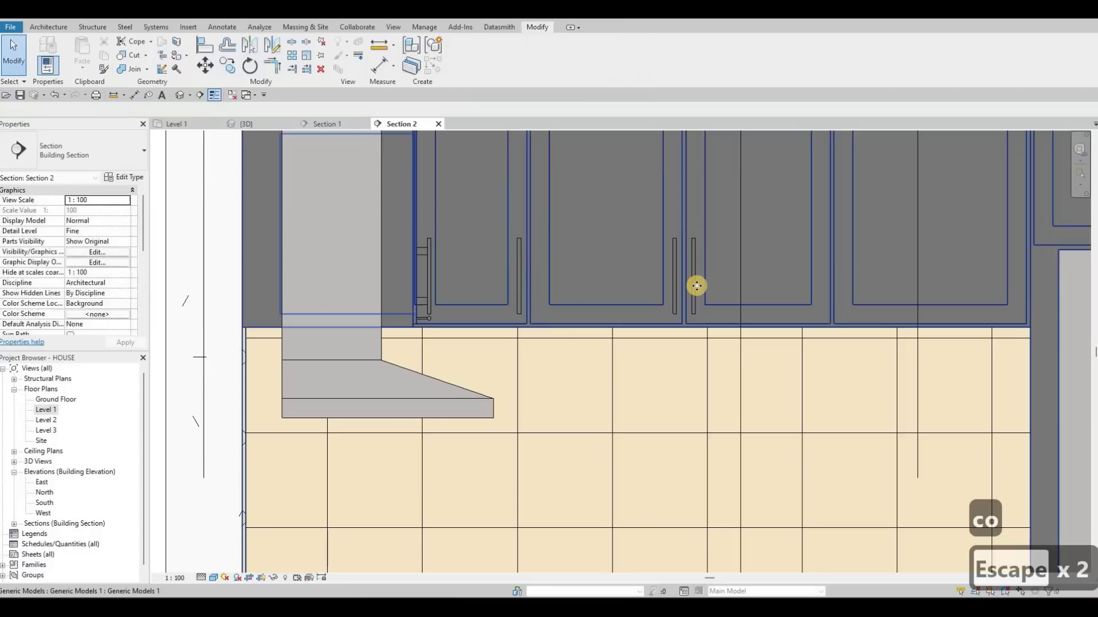
# - Copy the third upper door's handle onto the wide upper door to its right
pyautogui.click(697, 288)
pyautogui.press('c')
pyautogui.press('o')
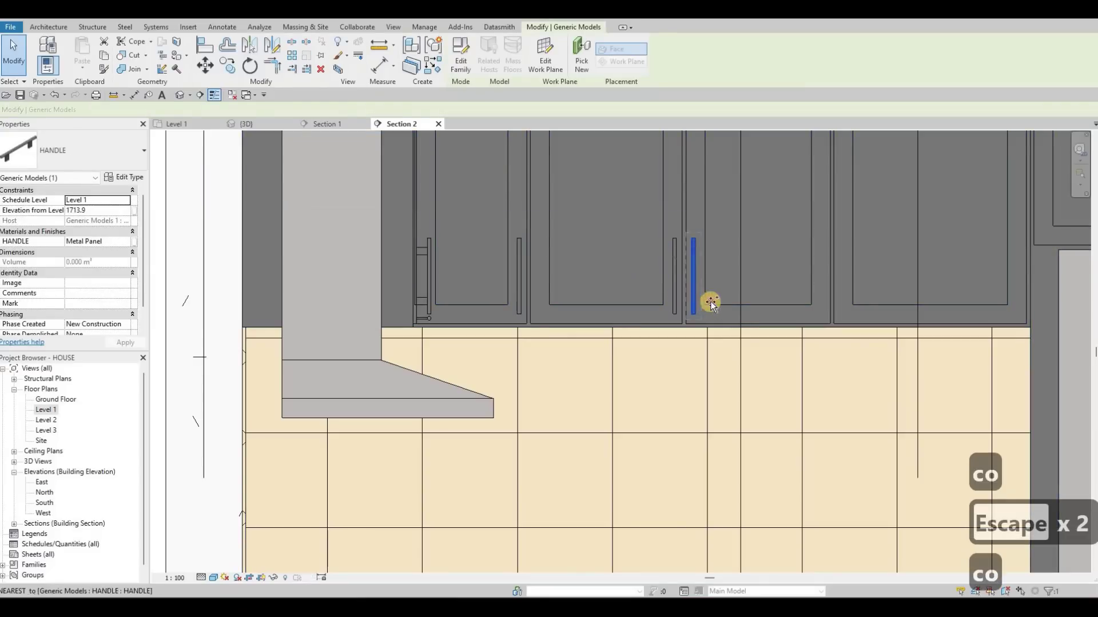
pyautogui.click(856, 301)
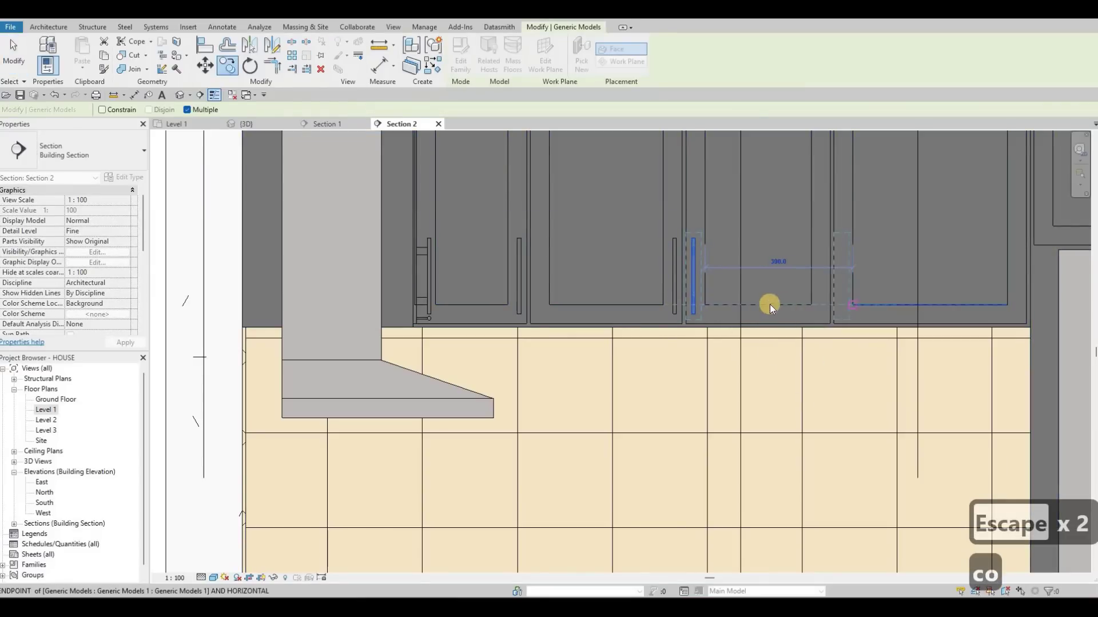
pyautogui.scroll(-2, 671, 335)
pyautogui.moveTo(718, 348); pyautogui.dragTo(696, 343, button='middle')
pyautogui.press('Escape')
pyautogui.press('Escape')
# - Mirror a copy of the handle above the refrigerator onto the adjacent cabinet door, about a drawn axis midway between both doors
pyautogui.scroll(-3, 749, 294)
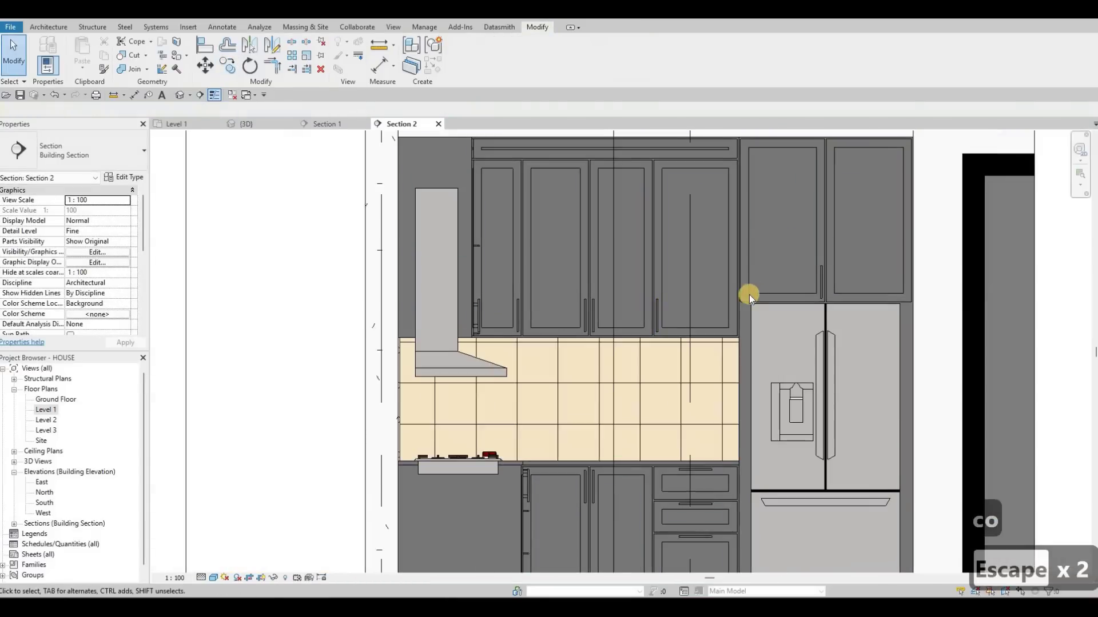
pyautogui.scroll(5, 681, 313)
pyautogui.scroll(3, 681, 313)
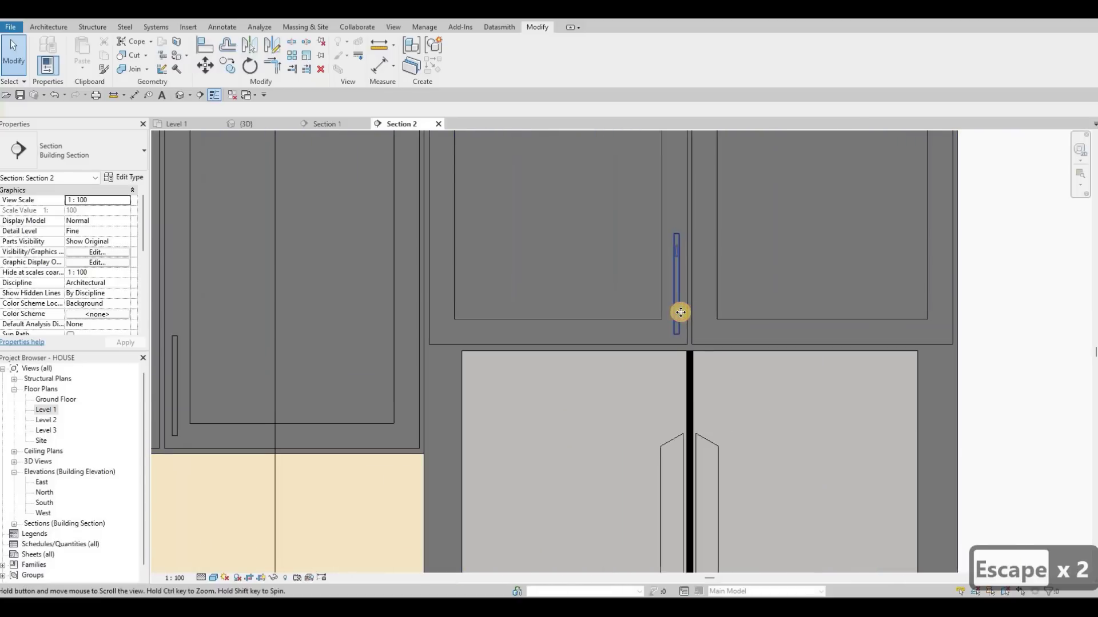
pyautogui.press('Escape')
pyautogui.click(683, 326)
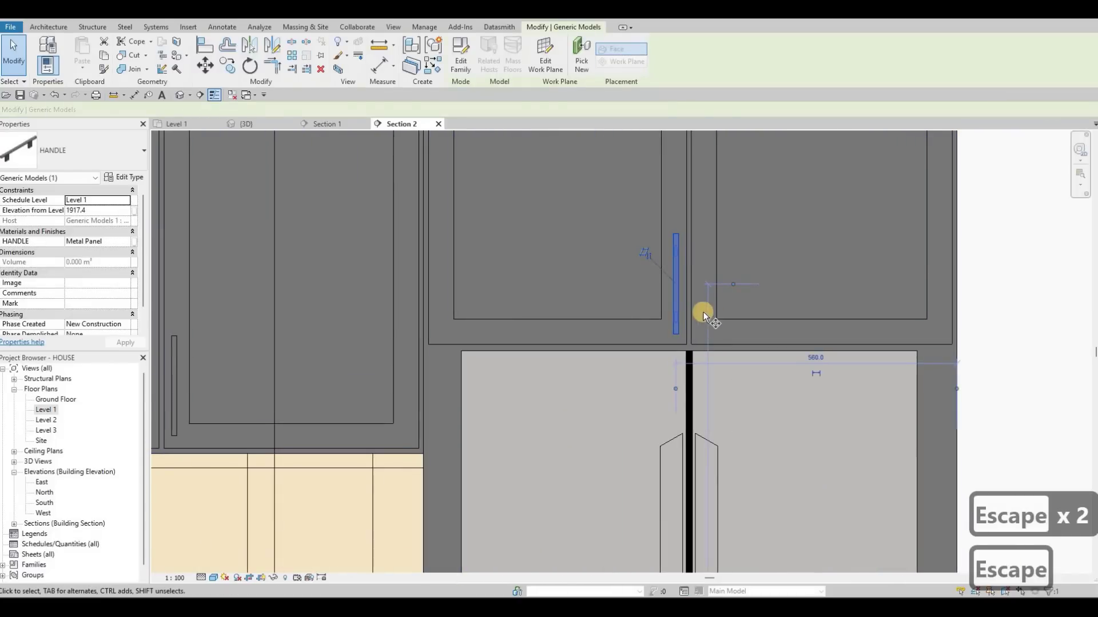
pyautogui.press('c')
pyautogui.press('o')
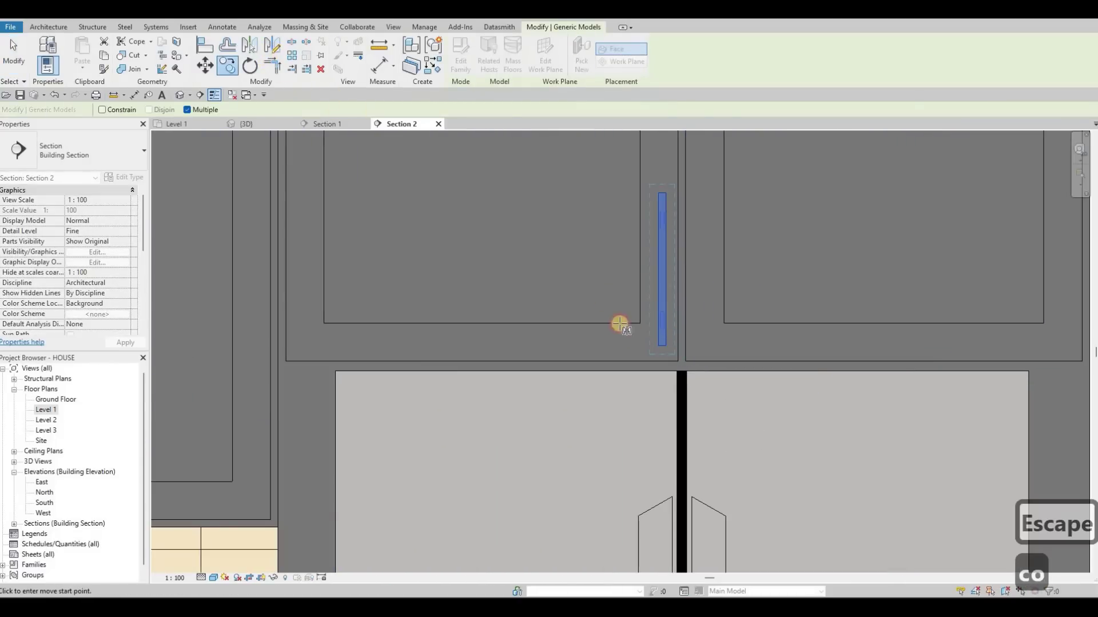
pyautogui.press('d')
pyautogui.press('m')
pyautogui.scroll(3, 697, 355)
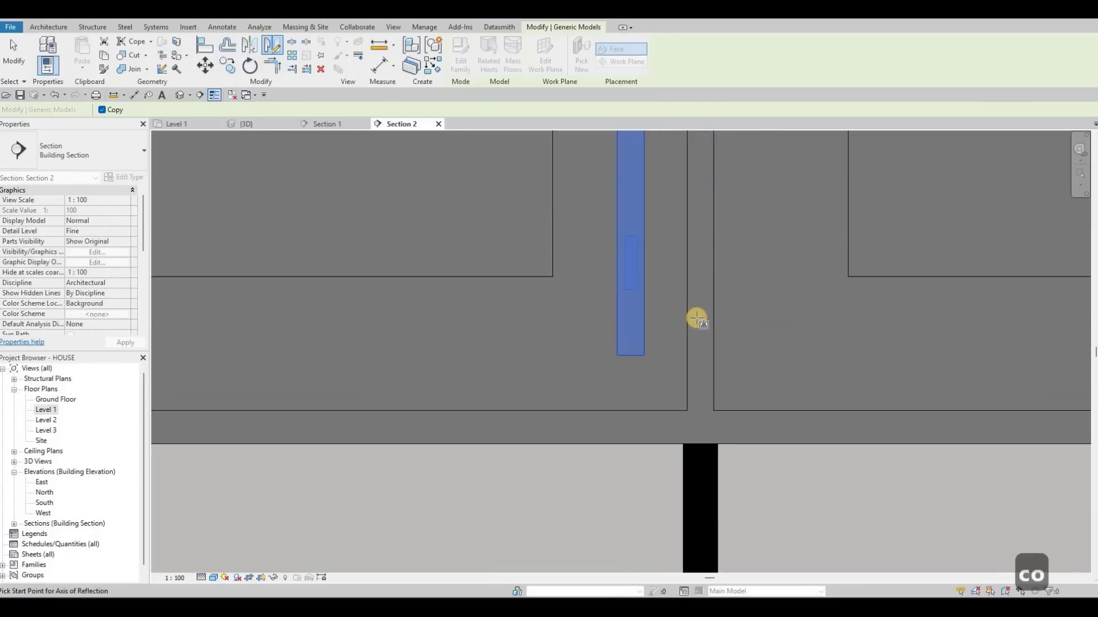
pyautogui.scroll(-3, 626, 328)
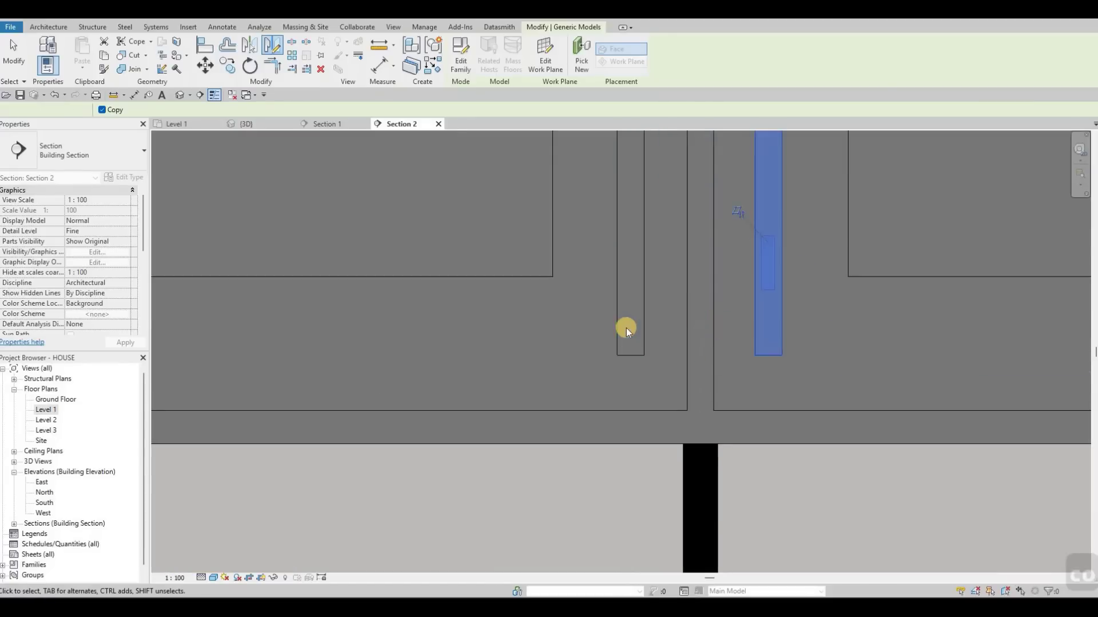
pyautogui.click(627, 332)
pyautogui.press('Escape')
pyautogui.scroll(3, 657, 257)
pyautogui.press('Escape')
# - Inspect the placed cabinet handles and the kitchen island in the 3D view
pyautogui.scroll(-5, 633, 306)
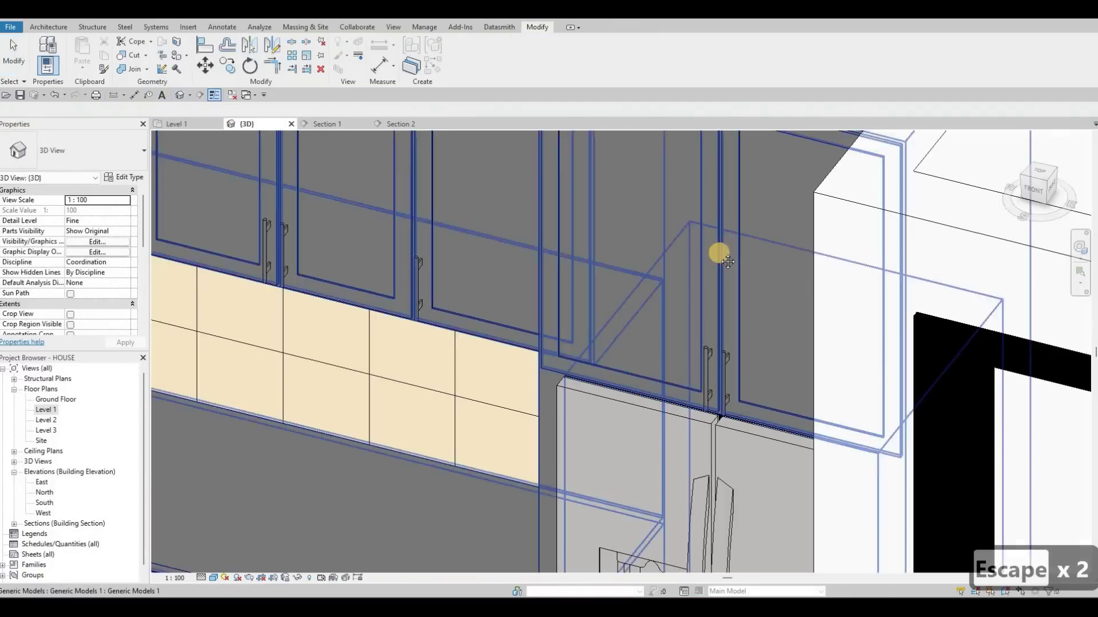
pyautogui.scroll(-3, 688, 300)
pyautogui.keyDown('shift'); pyautogui.moveTo(684, 316); pyautogui.dragTo(641, 297, button='middle'); pyautogui.keyUp('shift')
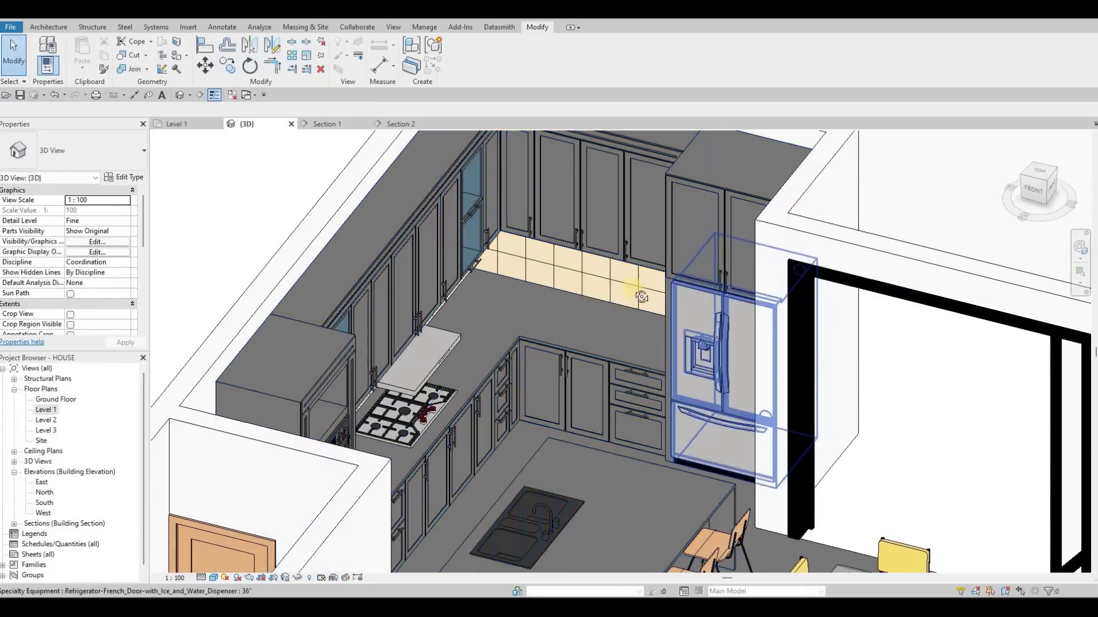
pyautogui.keyDown('shift'); pyautogui.moveTo(557, 279); pyautogui.dragTo(341, 127, button='middle'); pyautogui.keyUp('shift')
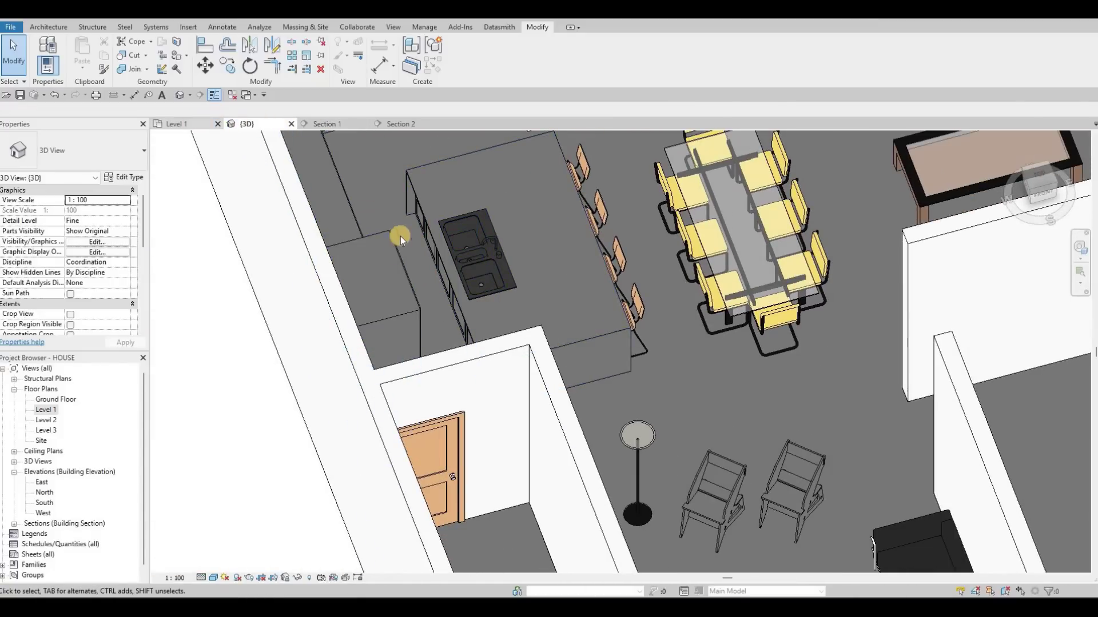
# - Flip the Section 1 line in the Level 1 plan to face the kitchen island, and open the Section 1 view
pyautogui.hotkey('ctrl', 'Tab')
pyautogui.click(452, 212)
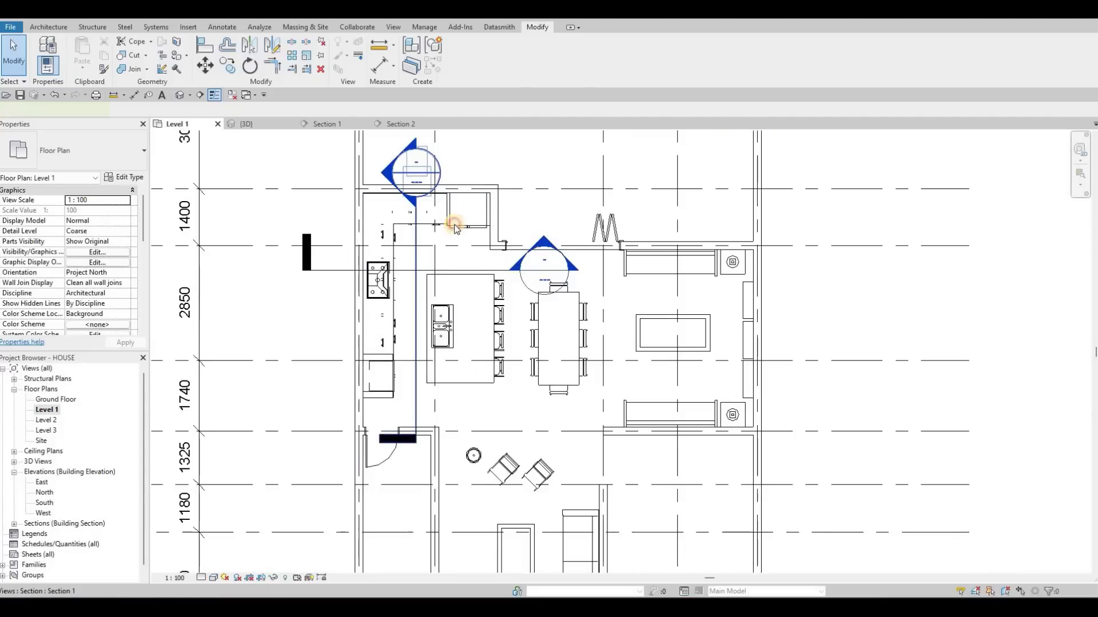
pyautogui.press('Escape')
pyautogui.press('Escape')
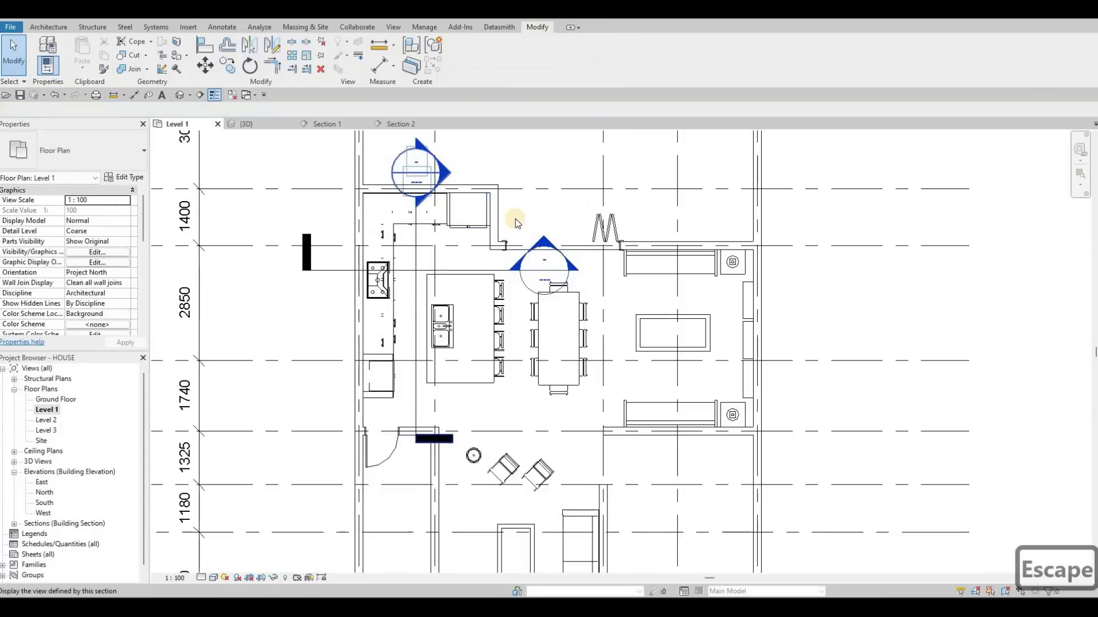
pyautogui.click(327, 124)
pyautogui.scroll(-5, 515, 289)
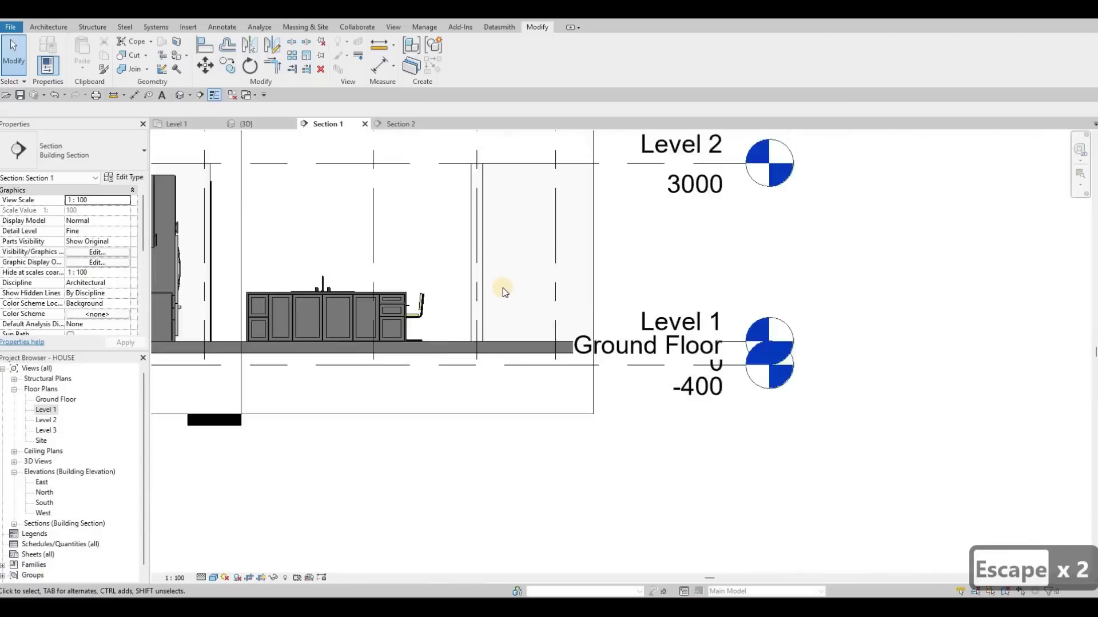
pyautogui.scroll(4, 503, 287)
pyautogui.scroll(2, 499, 282)
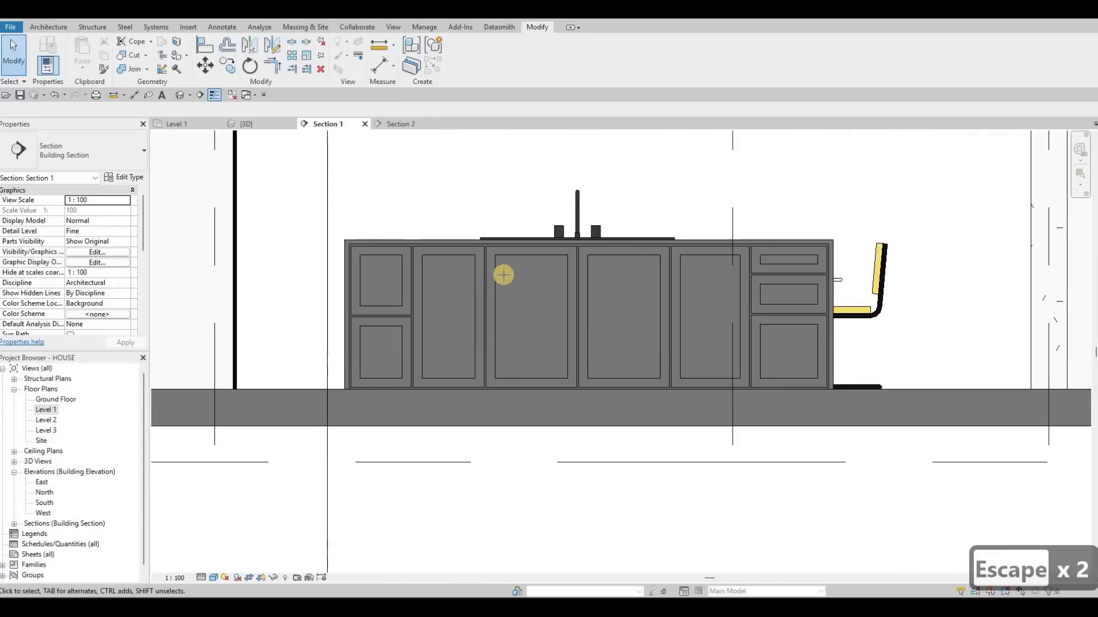
# - Place a horizontal HANDLE component at the midpoint of the panel's top edge on the island's upper left drawer
pyautogui.press('c')
pyautogui.press('m')
pyautogui.scroll(5, 315, 247)
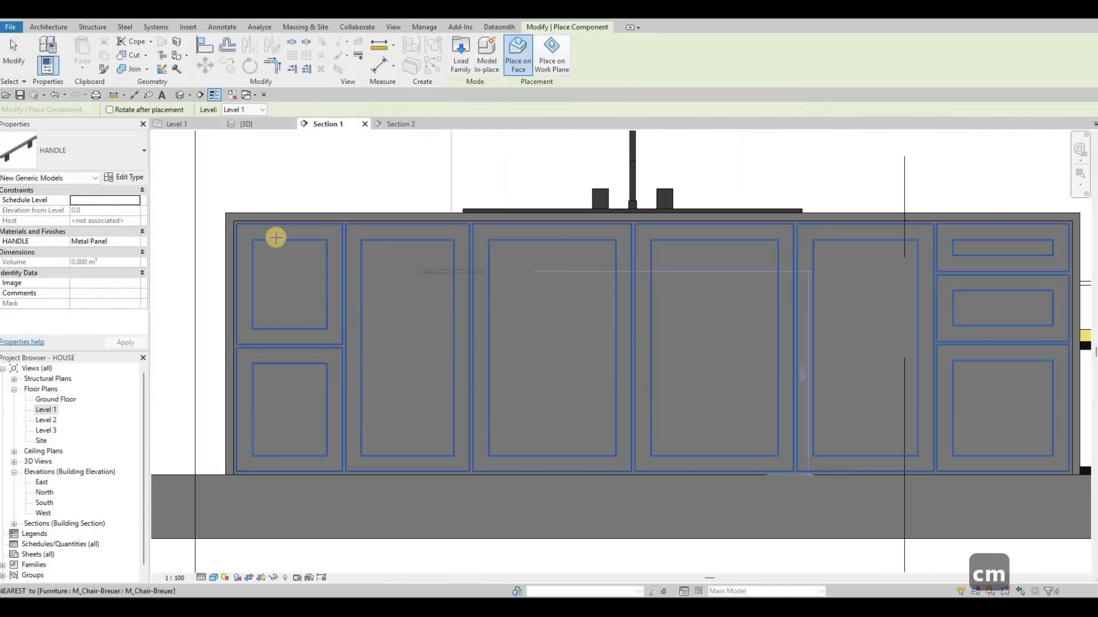
pyautogui.click(357, 224)
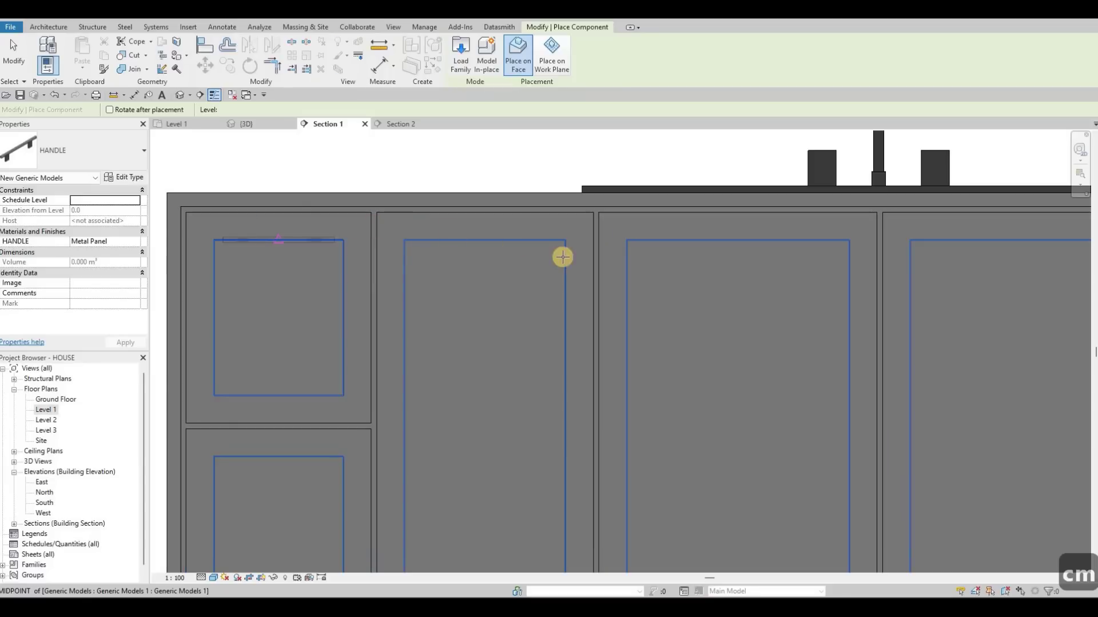
# - Place two vertical handles on the island's sink doors, one on each side of the joint between them
pyautogui.scroll(-3, 521, 252)
pyautogui.press('space')
pyautogui.press('space')
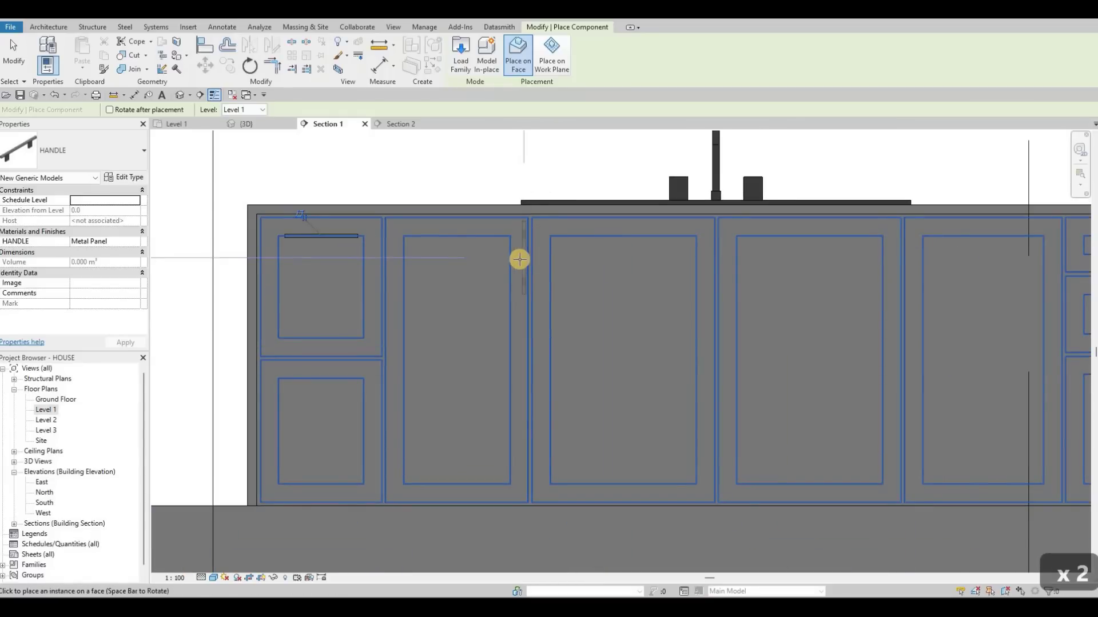
pyautogui.click(728, 256)
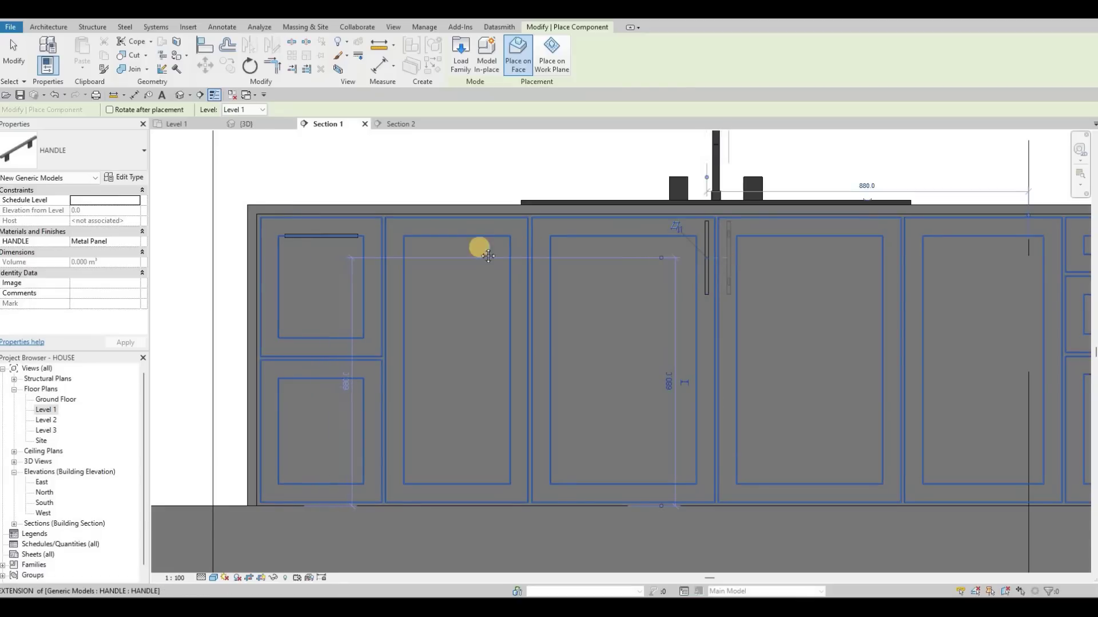
pyautogui.press('Escape')
pyautogui.scroll(-2, 489, 235)
pyautogui.press('Escape')
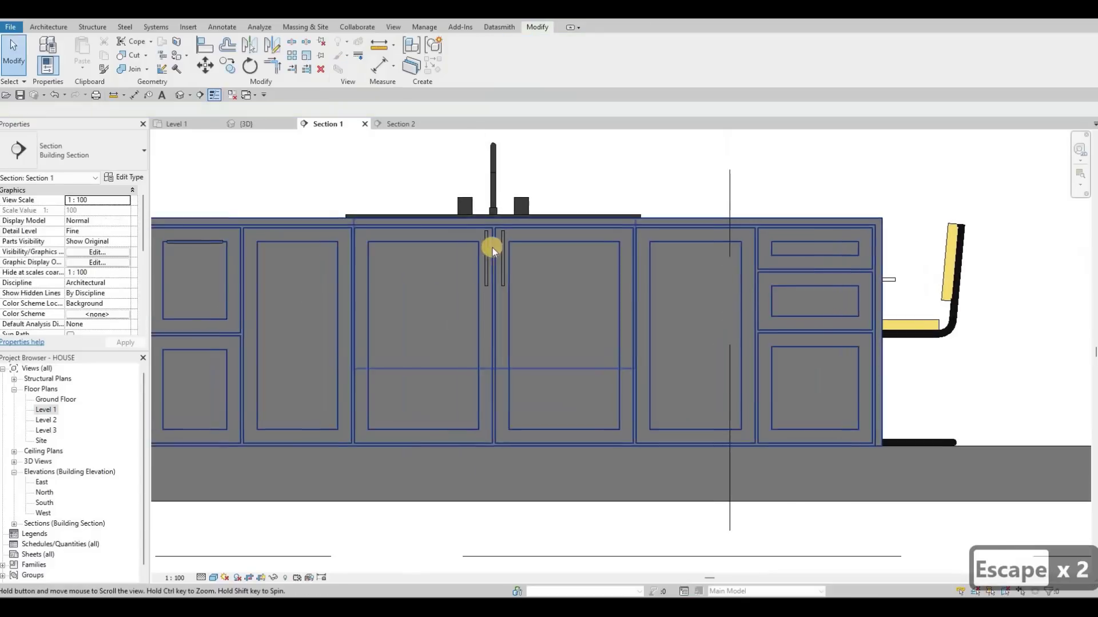
# - Delete the vertical handle on the right-hand sink door
pyautogui.scroll(5, 492, 248)
pyautogui.scroll(3, 514, 249)
pyautogui.press('Escape')
pyautogui.press('Escape')
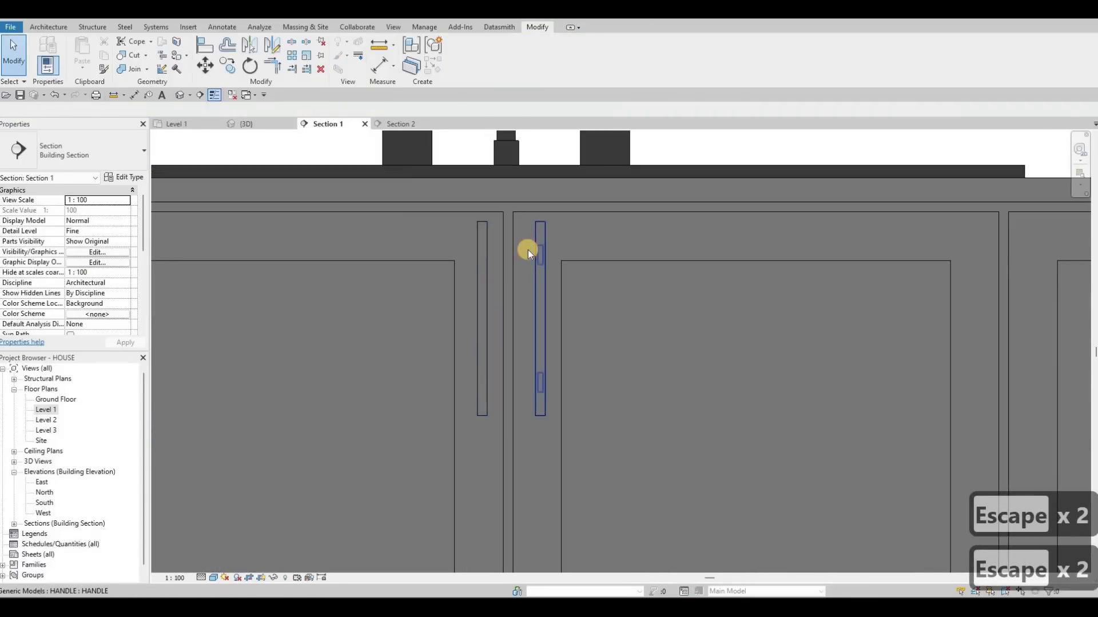
pyautogui.click(527, 249)
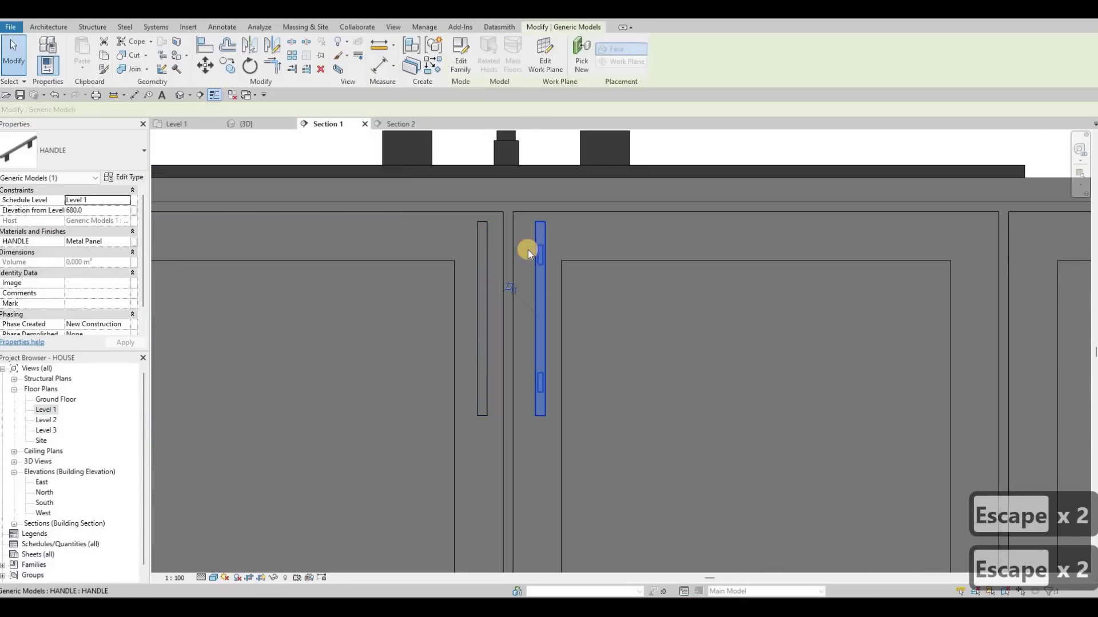
pyautogui.press('Delete')
# - Nudge the left sink door's handle slightly down to an elevation of 675
pyautogui.click(491, 245)
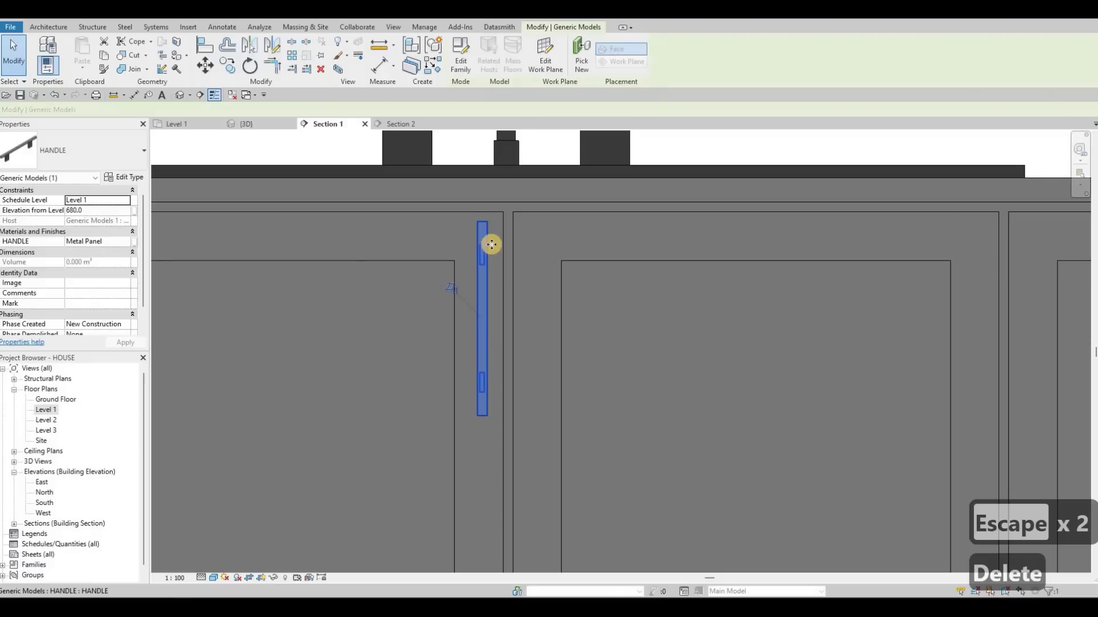
pyautogui.press('Down')
pyautogui.press('Down')
pyautogui.press('Escape')
pyautogui.press('Escape')
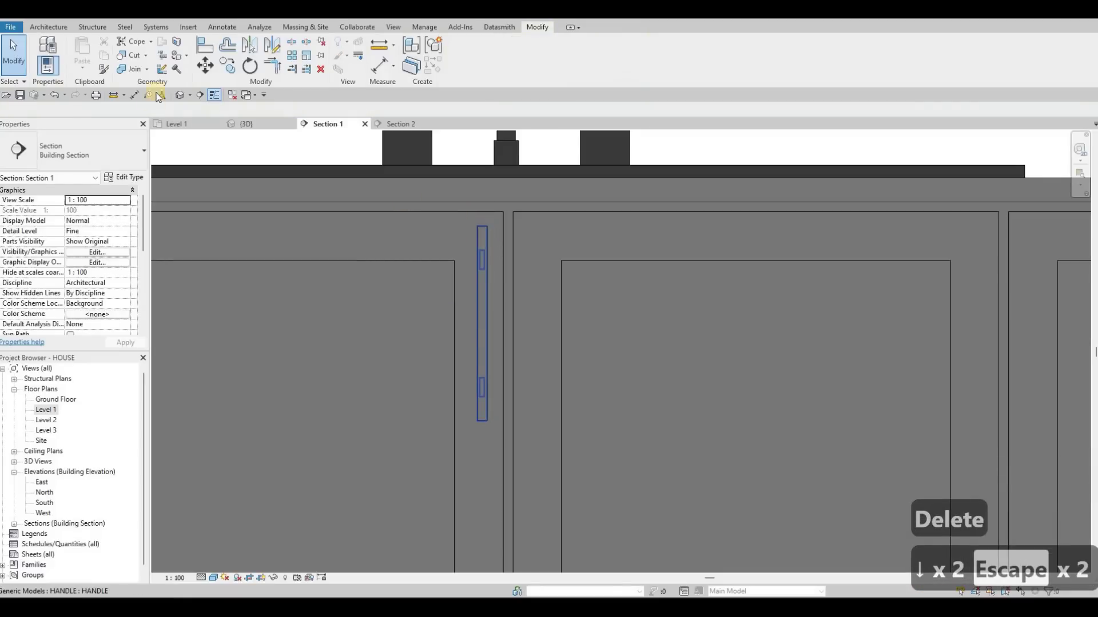
# - Mirror a copy of the left sink door's handle onto the right sink door, about an axis midway between the doors
pyautogui.click(482, 257)
pyautogui.click(450, 123)
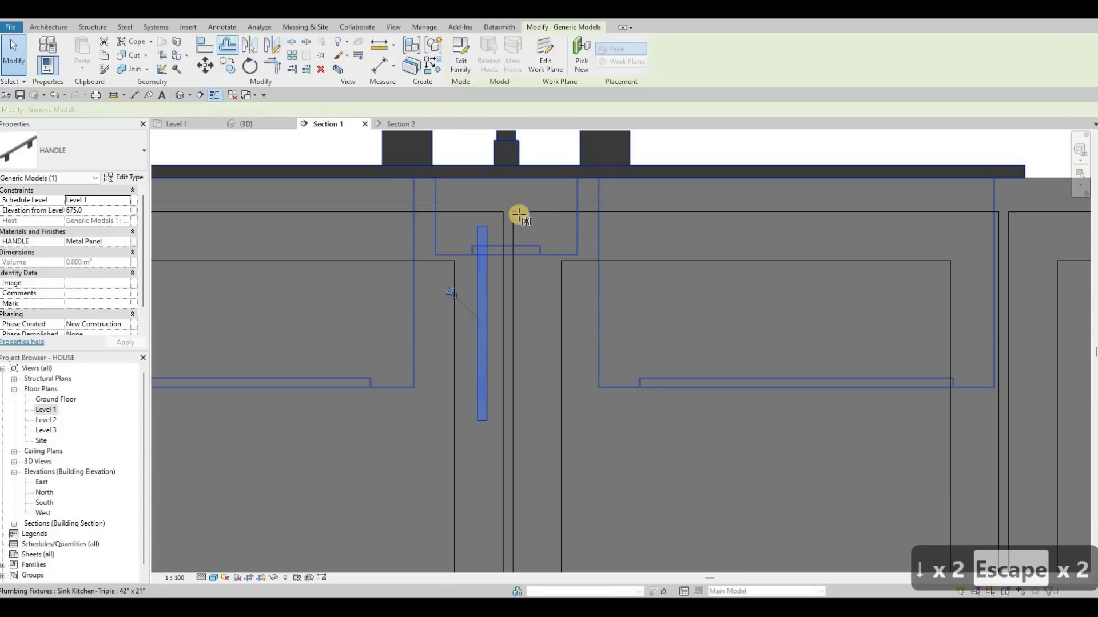
pyautogui.scroll(5, 512, 223)
pyautogui.moveTo(512, 227); pyautogui.dragTo(470, 233, button='middle')
pyautogui.scroll(1, 467, 234)
pyautogui.click(466, 234)
pyautogui.click(473, 247)
pyautogui.scroll(-2, 490, 252)
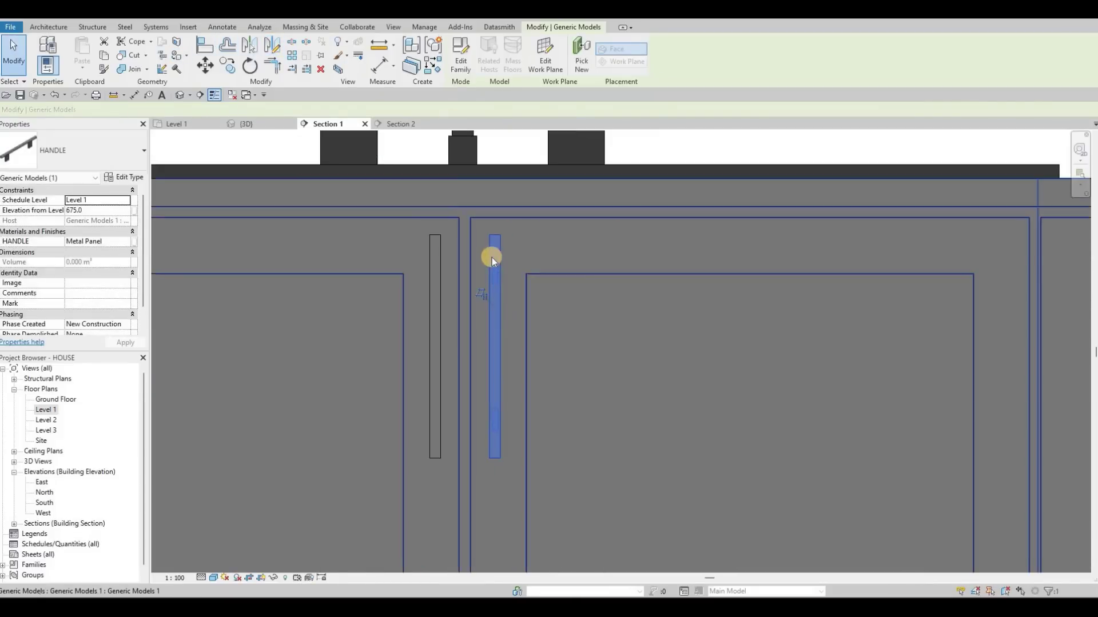
pyautogui.press('Escape')
pyautogui.press('Escape')
pyautogui.scroll(-2, 493, 252)
# - Copy the right sink door's handle to the same spot on the neighbouring door to its right
pyautogui.click(497, 255)
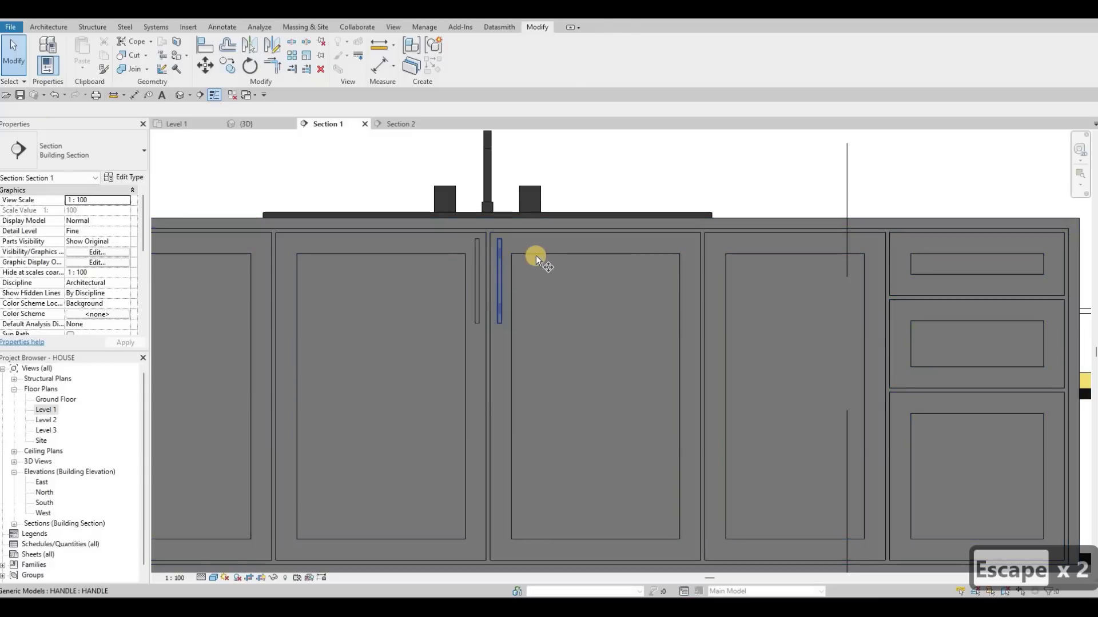
pyautogui.press('c')
pyautogui.press('o')
pyautogui.click(729, 253)
pyautogui.press('Escape')
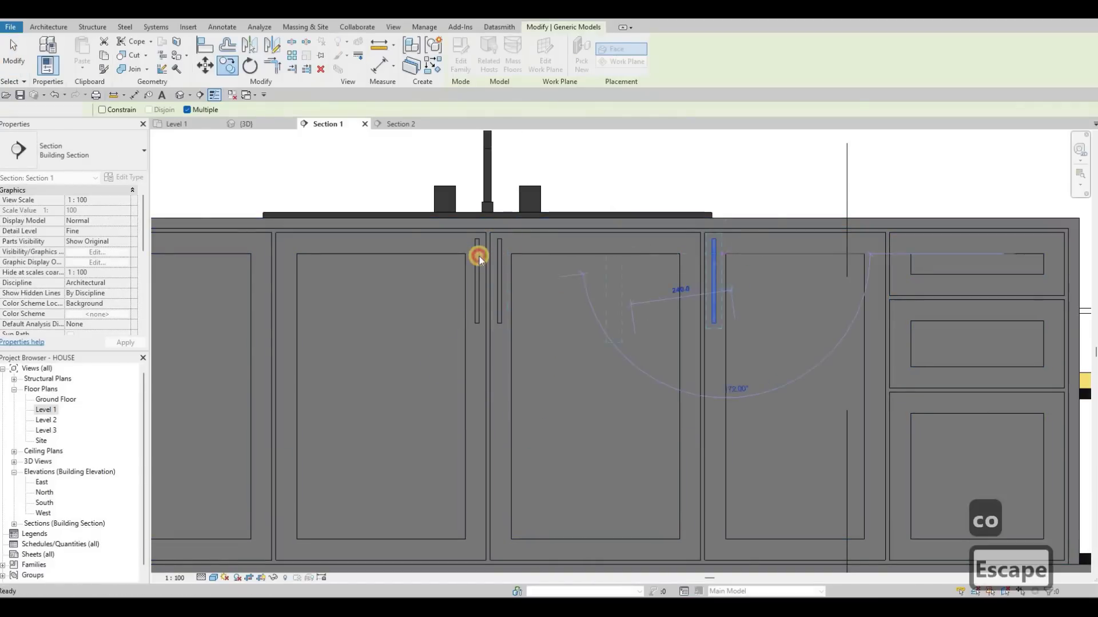
pyautogui.press('Escape')
pyautogui.press('Escape')
# - Copy the left sink door's handle to the same spot on the neighbouring door to its left
pyautogui.click(477, 256)
pyautogui.press('c')
pyautogui.press('o')
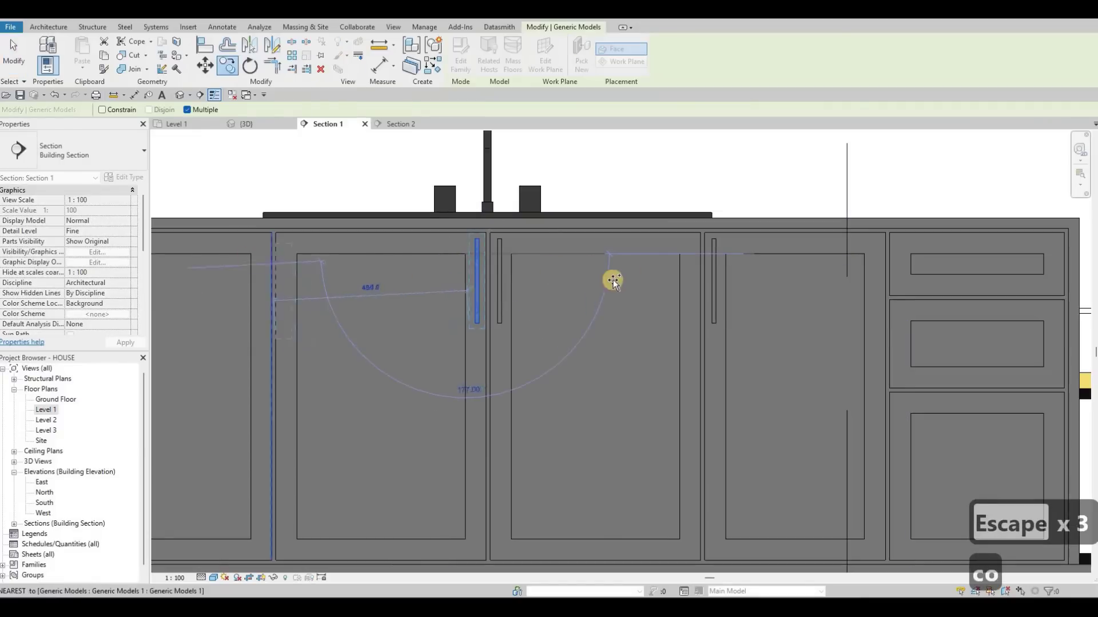
pyautogui.scroll(-3, 343, 251)
pyautogui.press('Escape')
pyautogui.press('Escape')
pyautogui.press('Escape')
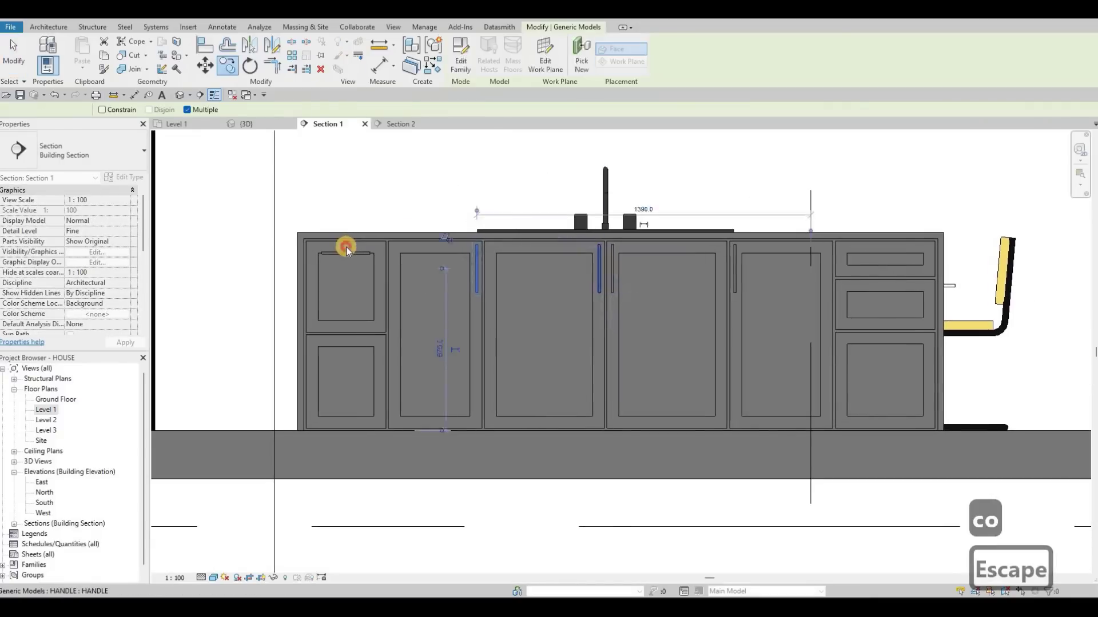
# - Nudge the handle of the island's upper left drawer above the edge of its inner panel
pyautogui.scroll(5, 343, 248)
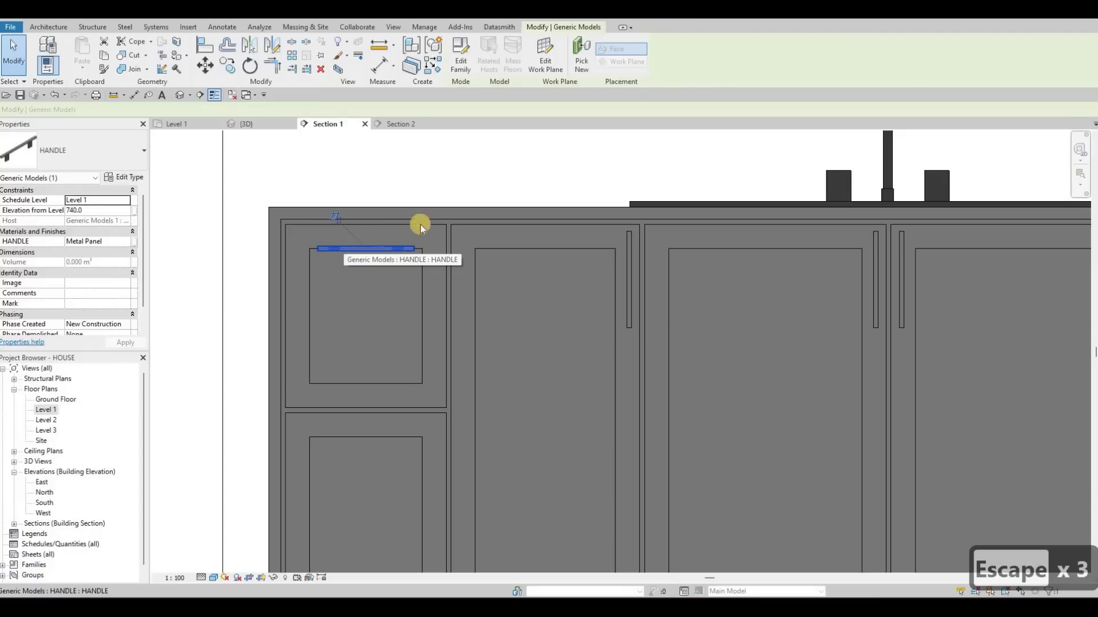
pyautogui.press('Up')
pyautogui.press('Up')
pyautogui.press('Up')
pyautogui.press('Escape')
pyautogui.press('Escape')
# - Check the island in the 3D view and return to the Section 1 view
pyautogui.click(250, 125)
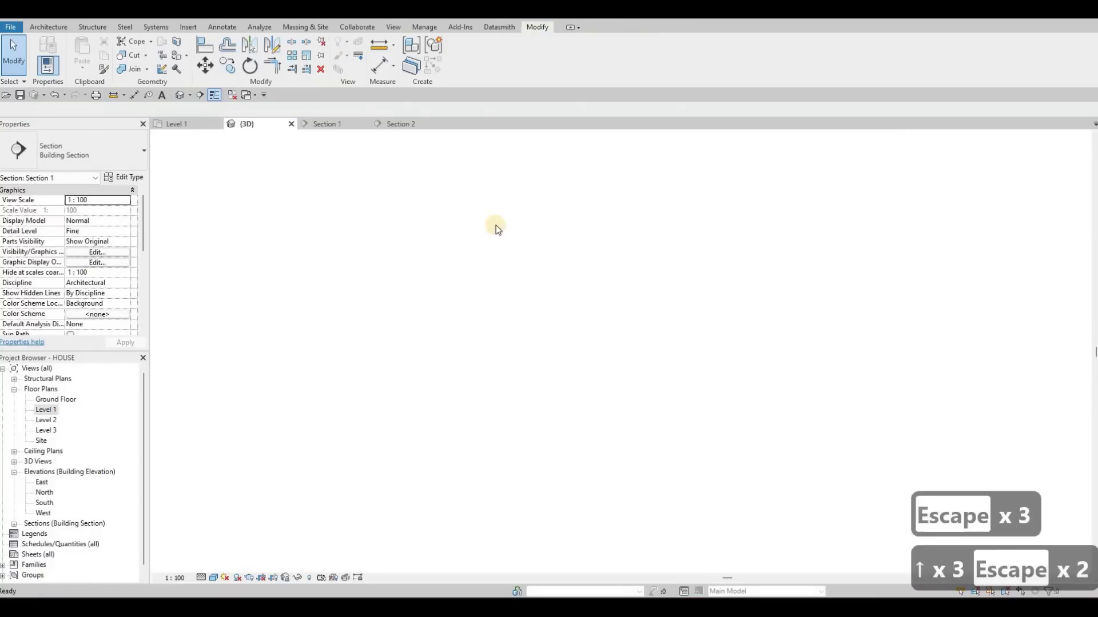
pyautogui.keyDown('shift'); pyautogui.moveTo(588, 299); pyautogui.dragTo(331, 130, button='middle'); pyautogui.keyUp('shift')
pyautogui.scroll(5, 509, 231)
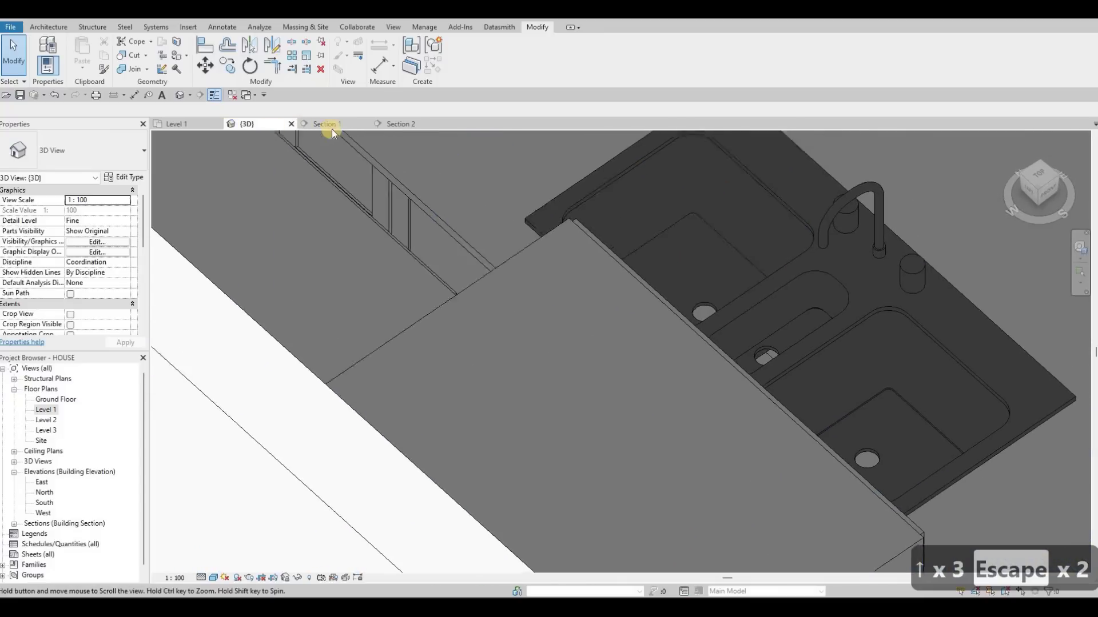
pyautogui.press('Escape')
pyautogui.press('Escape')
pyautogui.click(331, 126)
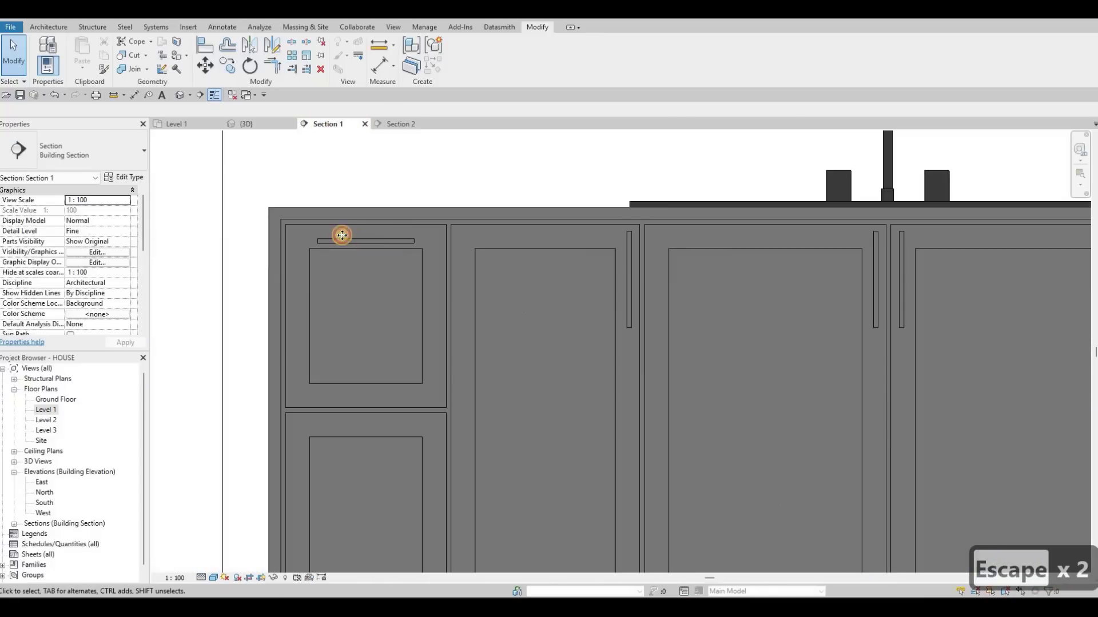
# - Fine-tune the upper left drawer's handle upward to an elevation of 767.5, between the panel and the drawer's top edge
pyautogui.scroll(2, 342, 235)
pyautogui.click(342, 235)
pyautogui.press('Up')
pyautogui.press('Up')
pyautogui.press('Up')
pyautogui.press('Down')
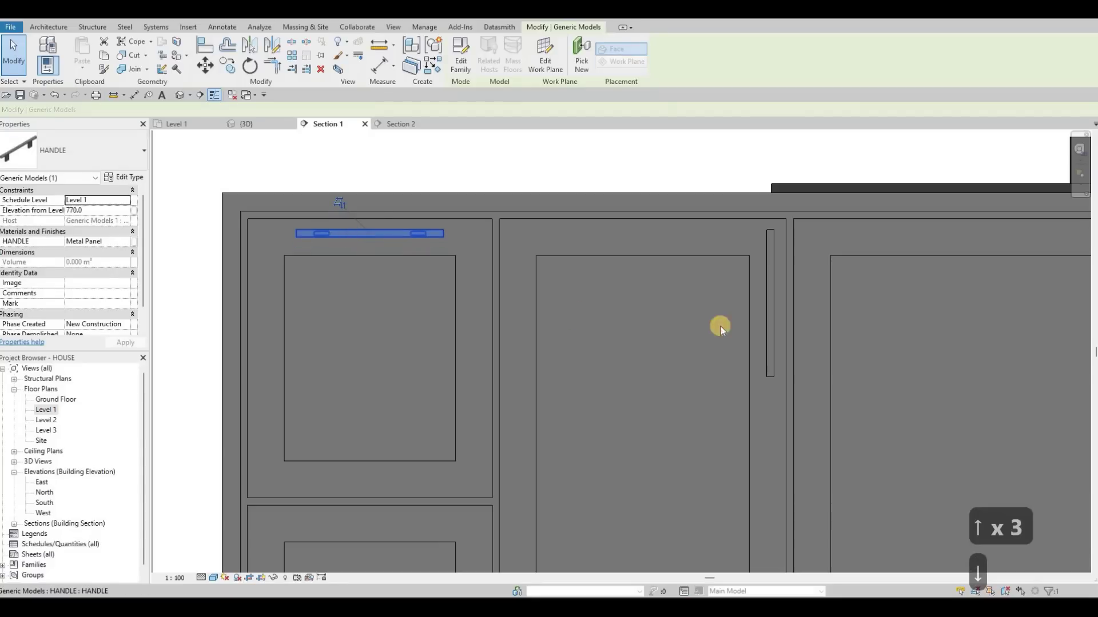
pyautogui.scroll(2, 349, 203)
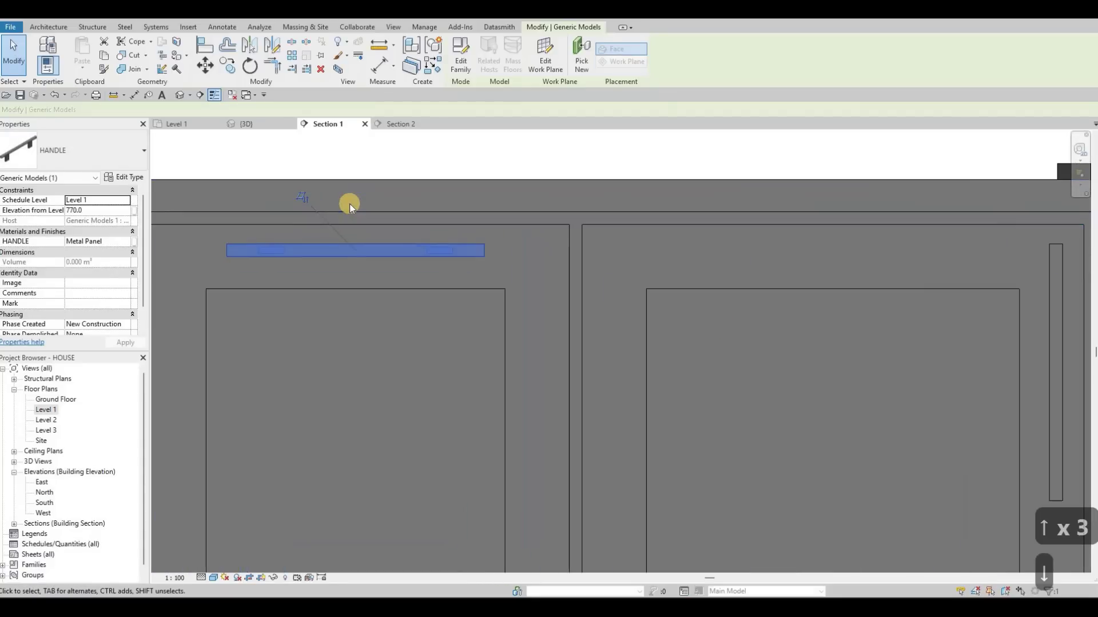
pyautogui.press('Escape')
pyautogui.press('Escape')
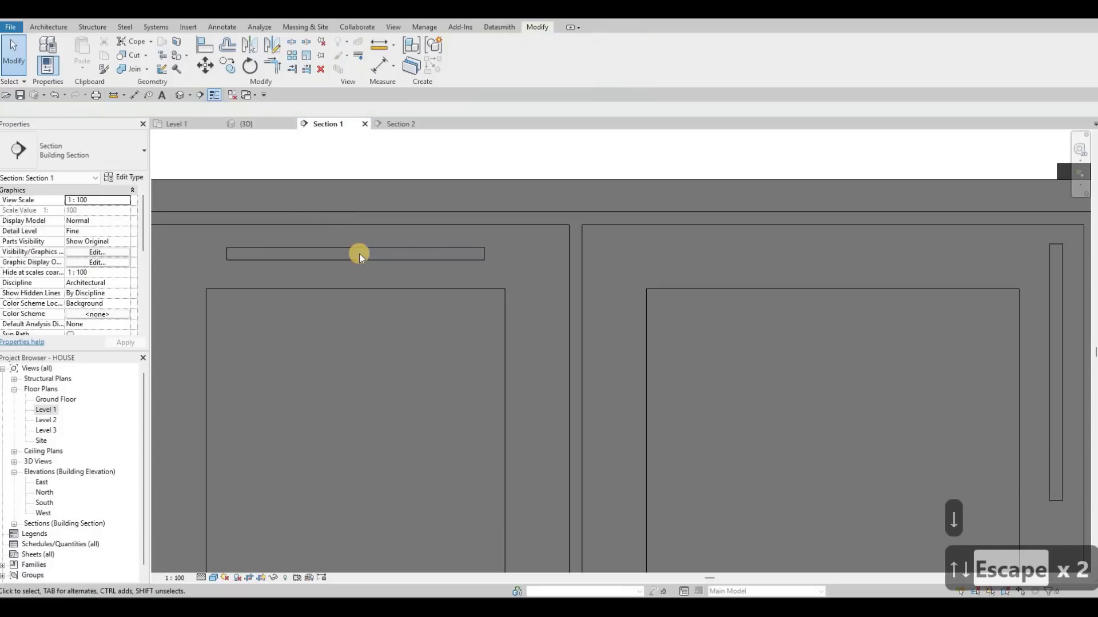
# - Copy the upper left drawer's handle onto the drawer below, using matching panel corners as reference points
pyautogui.click(401, 271)
pyautogui.press('c')
pyautogui.press('o')
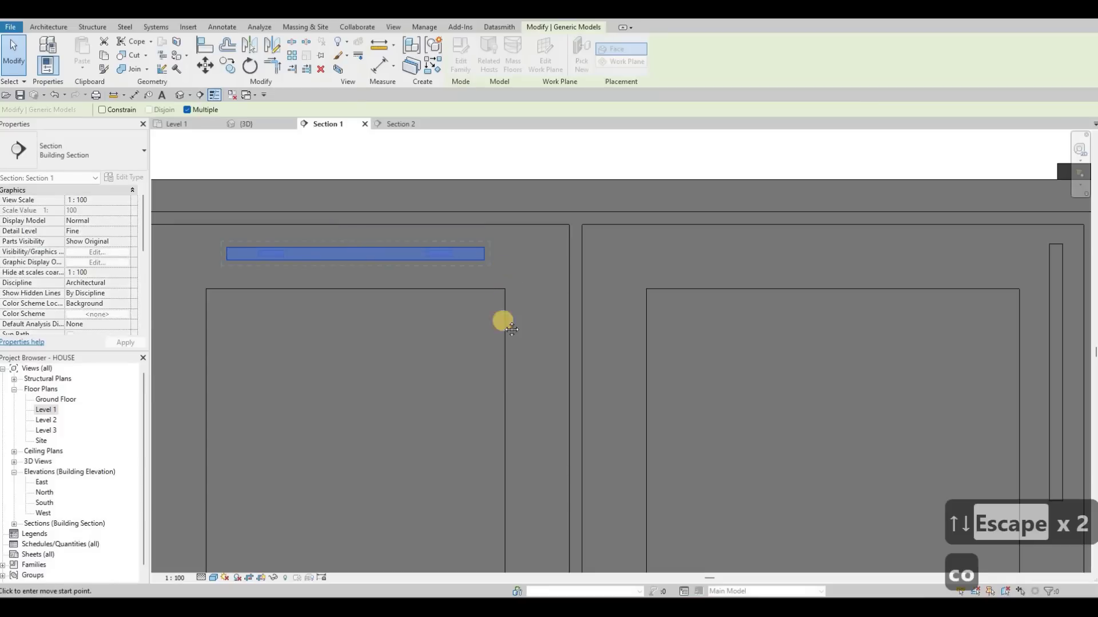
pyautogui.click(499, 369)
pyautogui.scroll(-4, 498, 391)
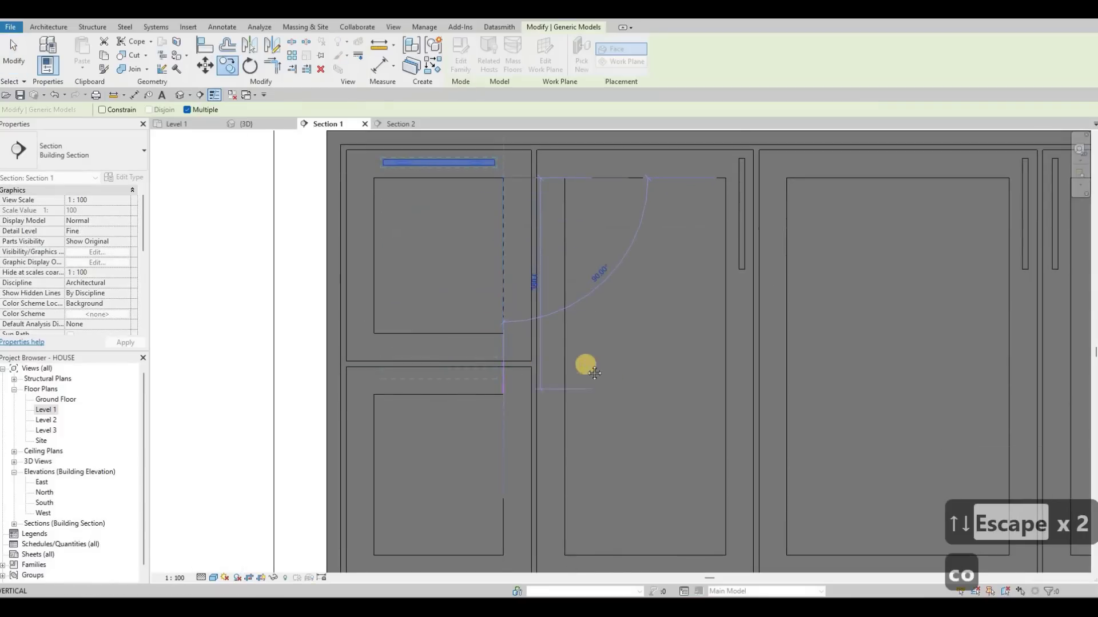
pyautogui.click(503, 395)
pyautogui.scroll(-4, 493, 350)
pyautogui.moveTo(458, 340); pyautogui.dragTo(389, 336, button='middle')
pyautogui.scroll(-1, 459, 340)
pyautogui.press('Escape')
pyautogui.press('Escape')
pyautogui.moveTo(587, 283); pyautogui.dragTo(370, 282, button='middle')
pyautogui.scroll(2, 249, 274)
pyautogui.moveTo(250, 274); pyautogui.dragTo(548, 238, button='middle')
pyautogui.scroll(-1, 548, 238)
pyautogui.press('Escape')
# - Copy the upper left drawer's handle onto the top drawer at the island's right end, using matching panel corners
pyautogui.click(481, 236)
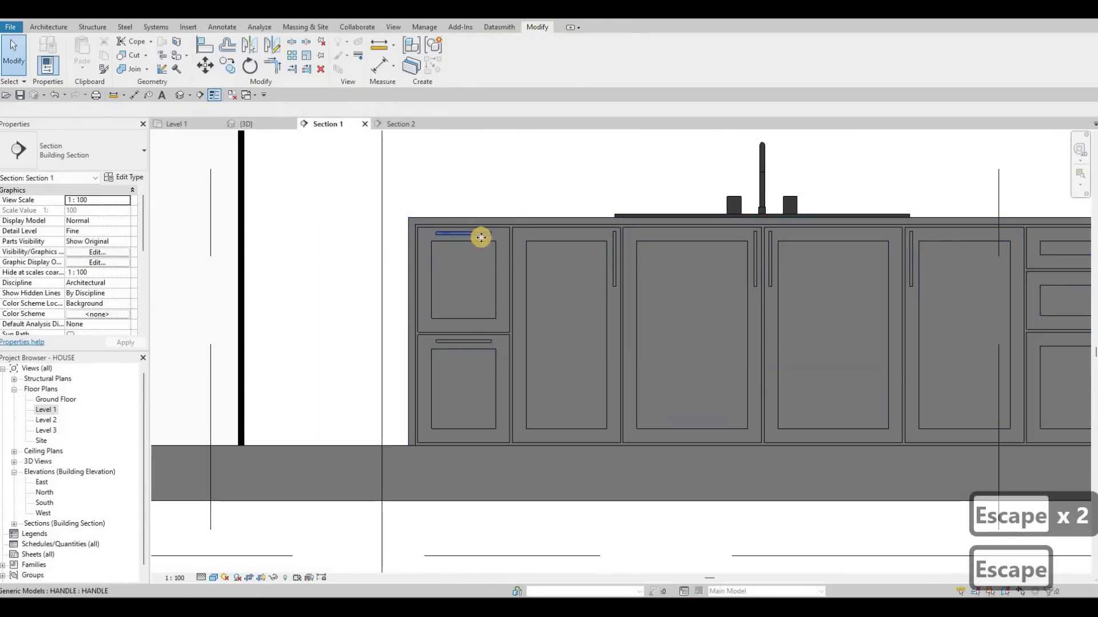
pyautogui.press('c')
pyautogui.press('o')
pyautogui.click(495, 240)
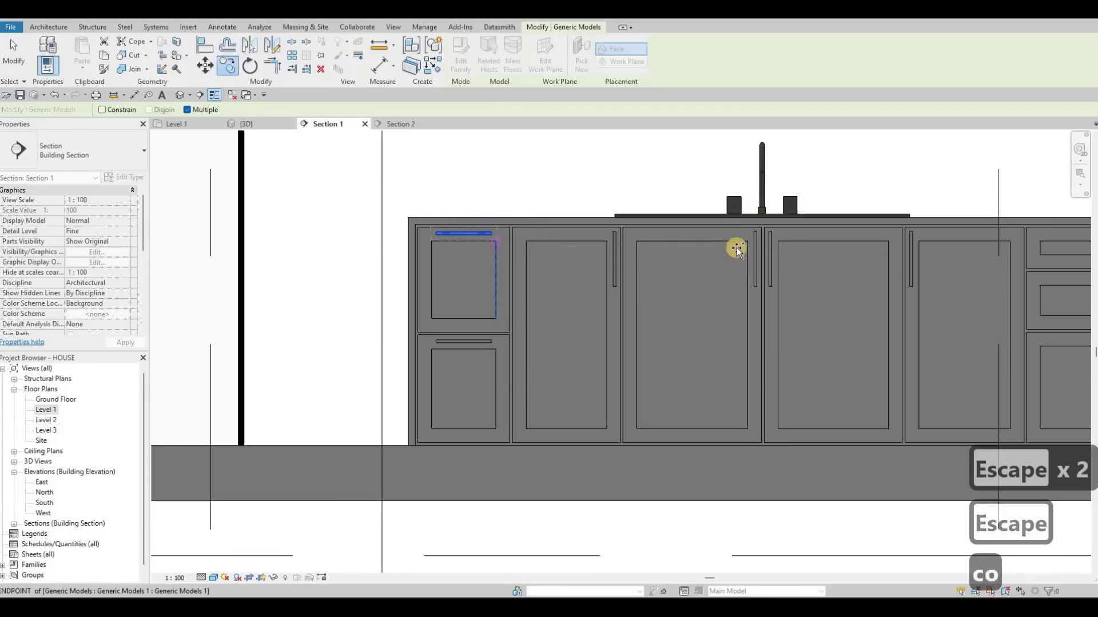
pyautogui.moveTo(1062, 245); pyautogui.dragTo(658, 247, button='middle')
pyautogui.scroll(2, 737, 253)
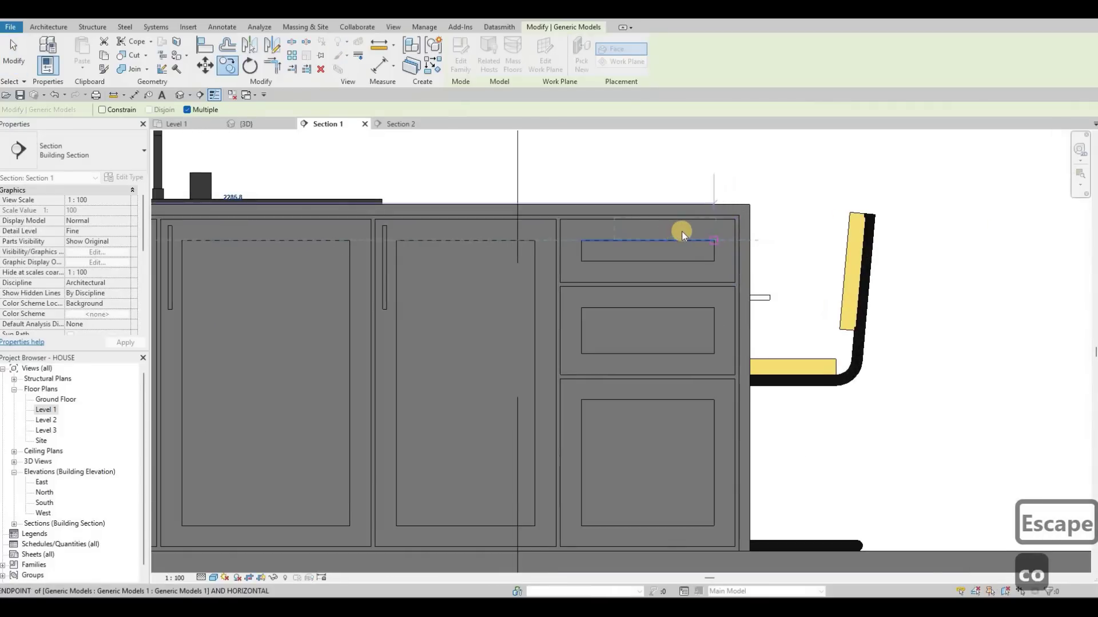
pyautogui.click(712, 235)
pyautogui.scroll(2, 663, 231)
pyautogui.scroll(1, 681, 223)
pyautogui.press('Escape')
pyautogui.press('Escape')
pyautogui.press('Escape')
pyautogui.press('Escape')
# - Re-host the top right drawer's handle on its face, centred at the midpoint of the panel's top edge
pyautogui.click(612, 224)
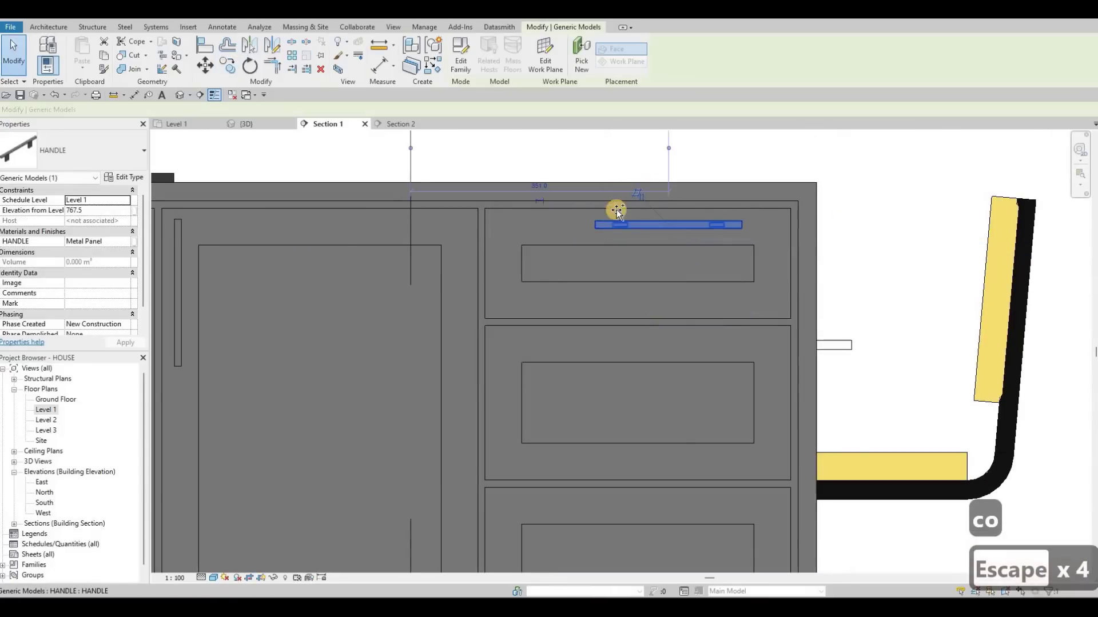
pyautogui.click(582, 55)
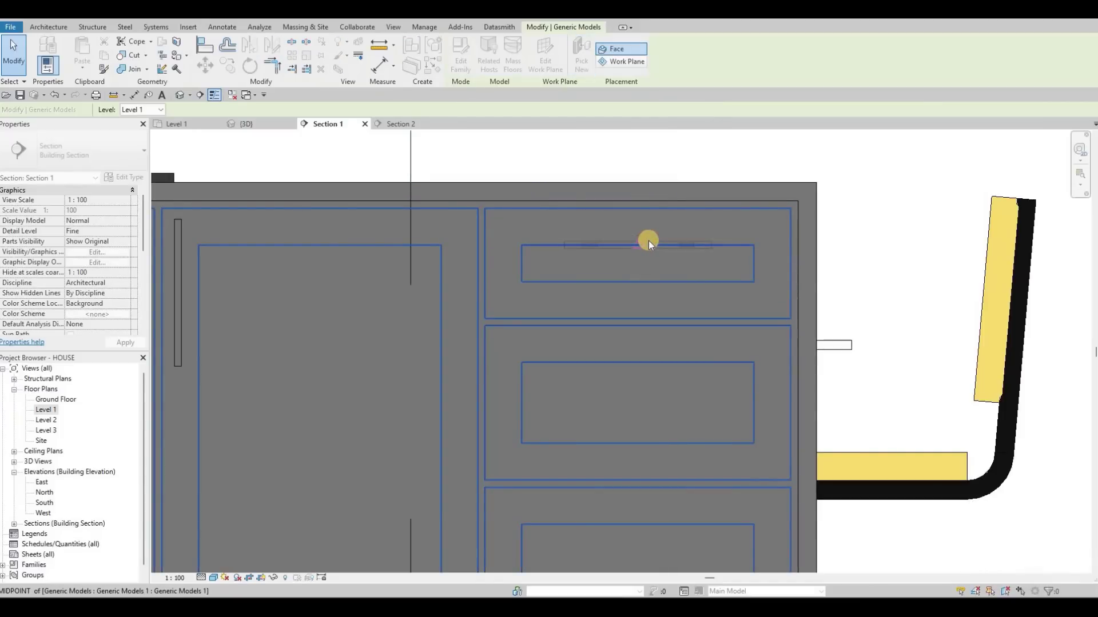
pyautogui.click(648, 245)
pyautogui.press('Escape')
pyautogui.press('Escape')
# - Nudge the top right drawer's handle up to an elevation of 770
pyautogui.click(653, 241)
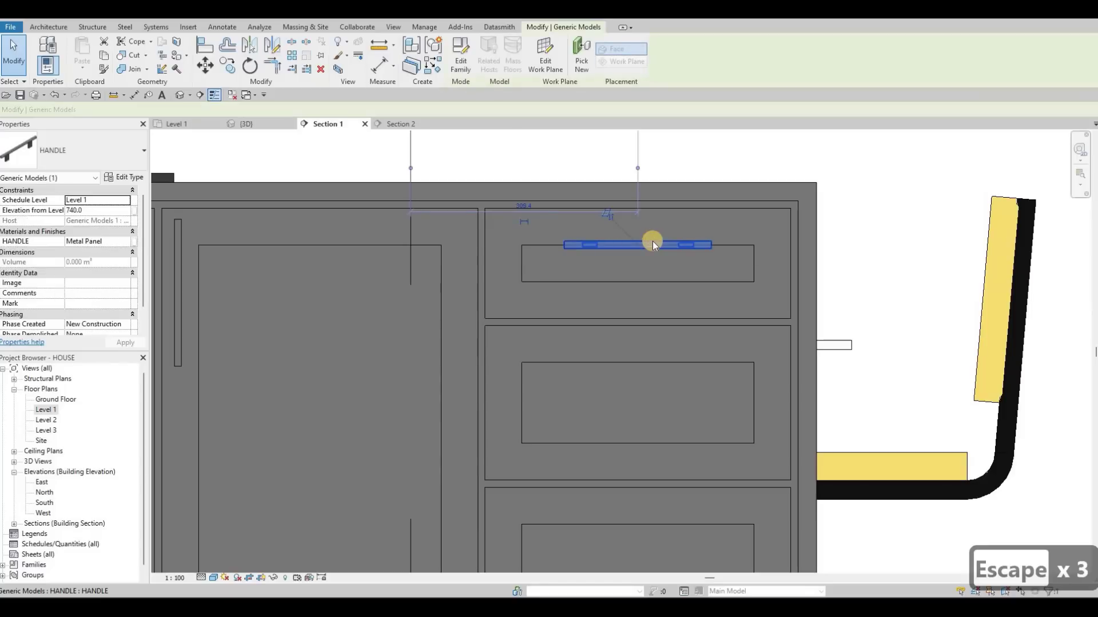
pyautogui.press('Up')
pyautogui.press('Up')
pyautogui.press('Up')
pyautogui.press('Up')
pyautogui.press('Up')
pyautogui.press('Up')
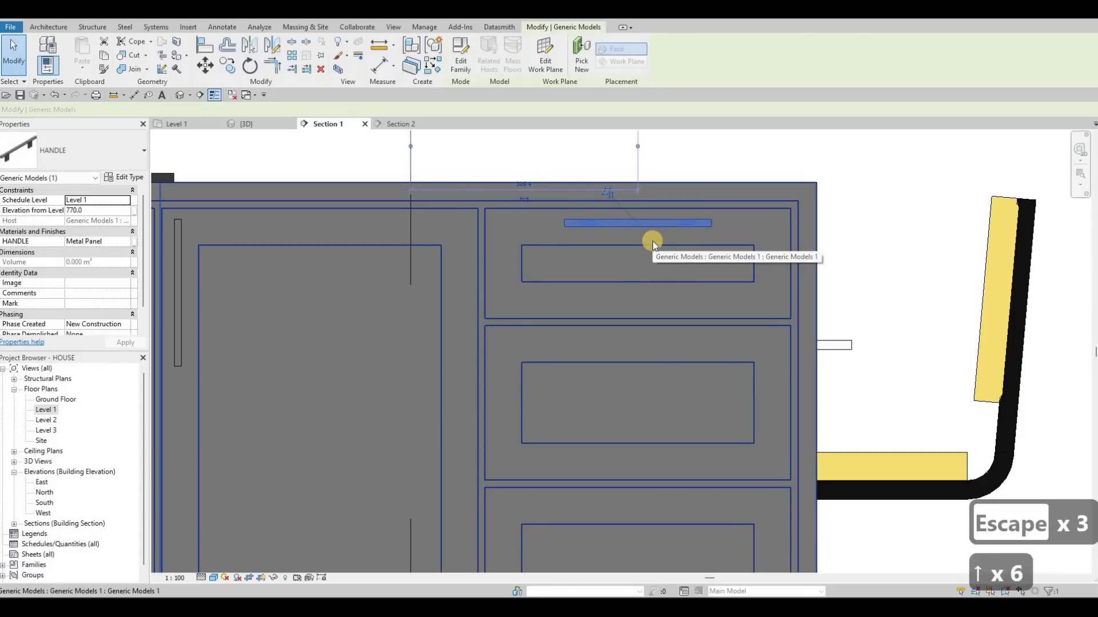
# - Lower the top right drawer's handle to an elevation of 765 and copy it onto the two drawers below, using matching panel corners
pyautogui.press('Down')
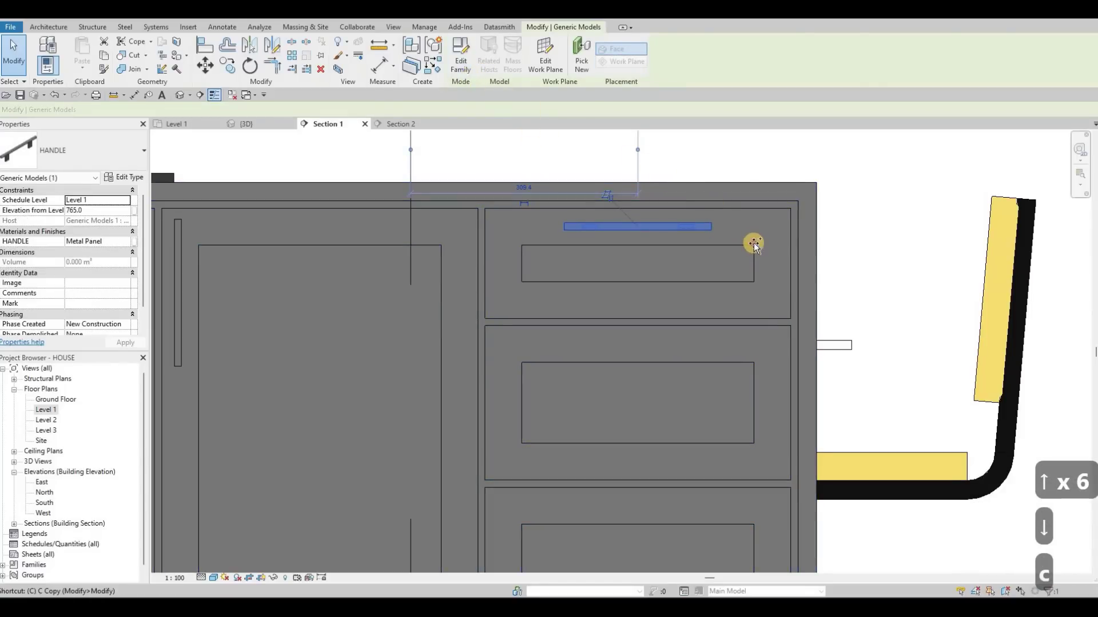
pyautogui.press('c')
pyautogui.press('o')
pyautogui.click(753, 362)
pyautogui.moveTo(754, 523); pyautogui.dragTo(750, 399, button='middle')
pyautogui.click(750, 399)
pyautogui.scroll(-3, 717, 345)
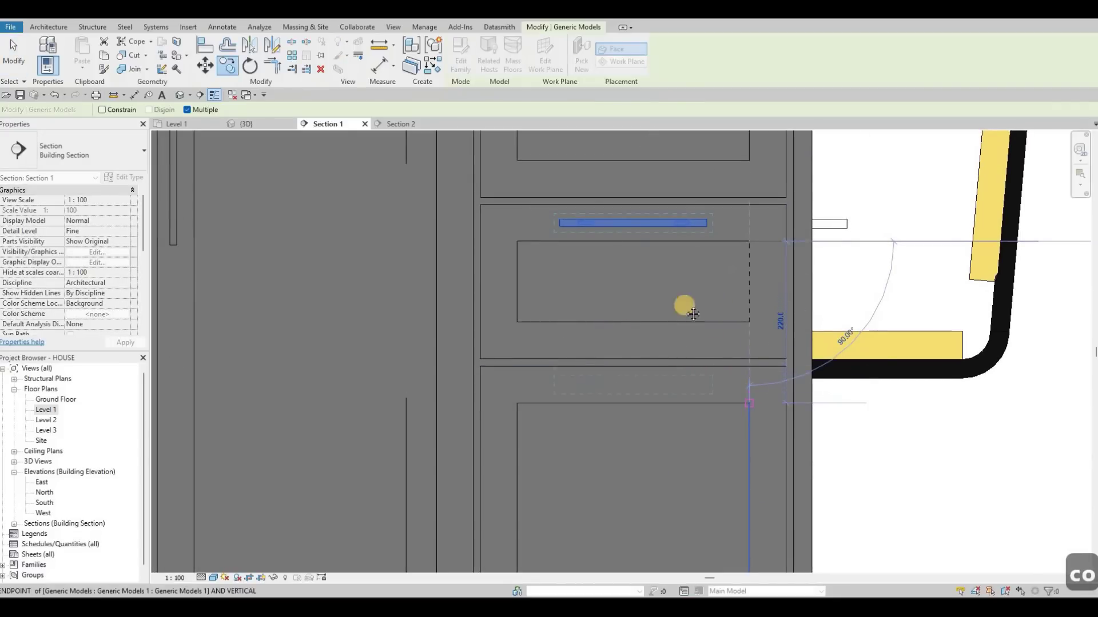
pyautogui.press('Escape')
pyautogui.press('Escape')
# - Re-host the lower left drawer's handle on its face, centred at the midpoint of the panel's top edge
pyautogui.moveTo(363, 296); pyautogui.dragTo(623, 256, button='middle')
pyautogui.scroll(-2, 624, 256)
pyautogui.scroll(3, 374, 286)
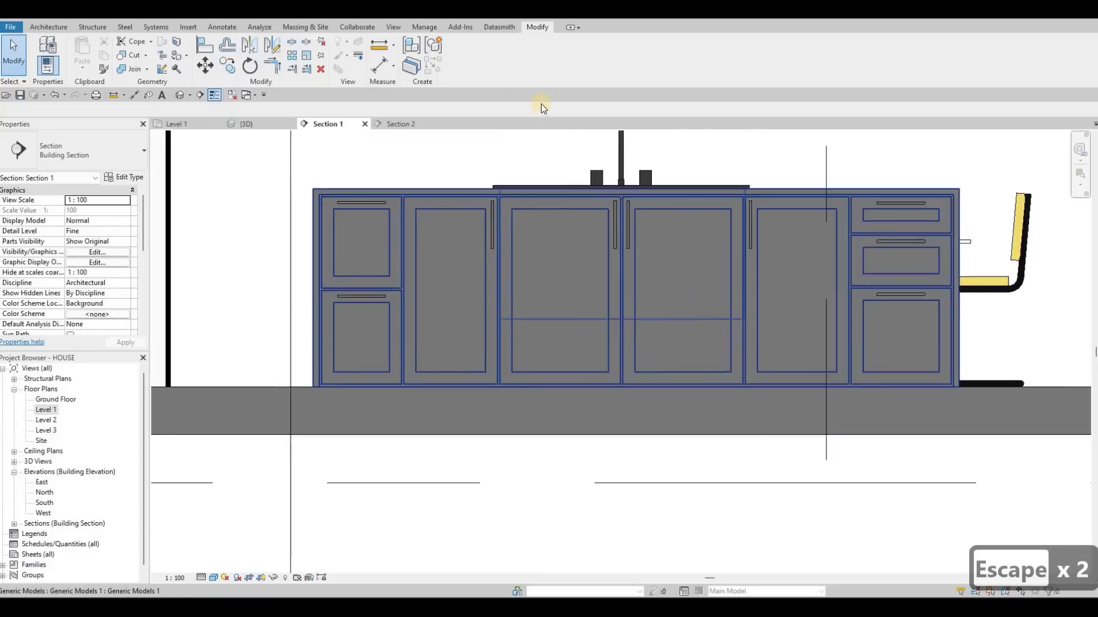
pyautogui.click(382, 292)
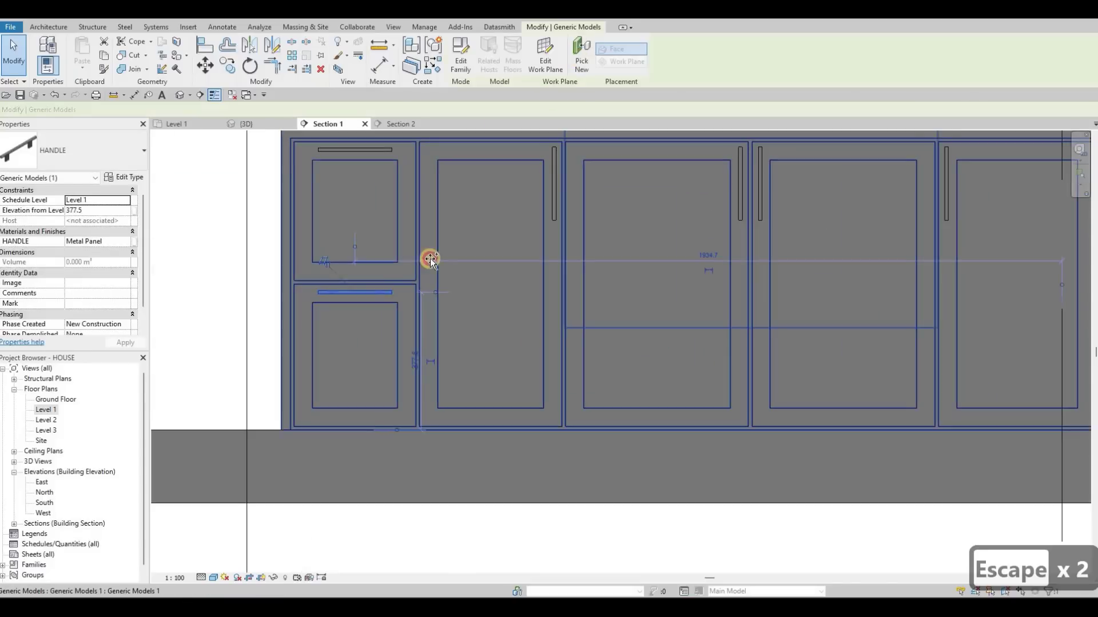
pyautogui.click(580, 54)
pyautogui.scroll(2, 354, 294)
pyautogui.click(354, 300)
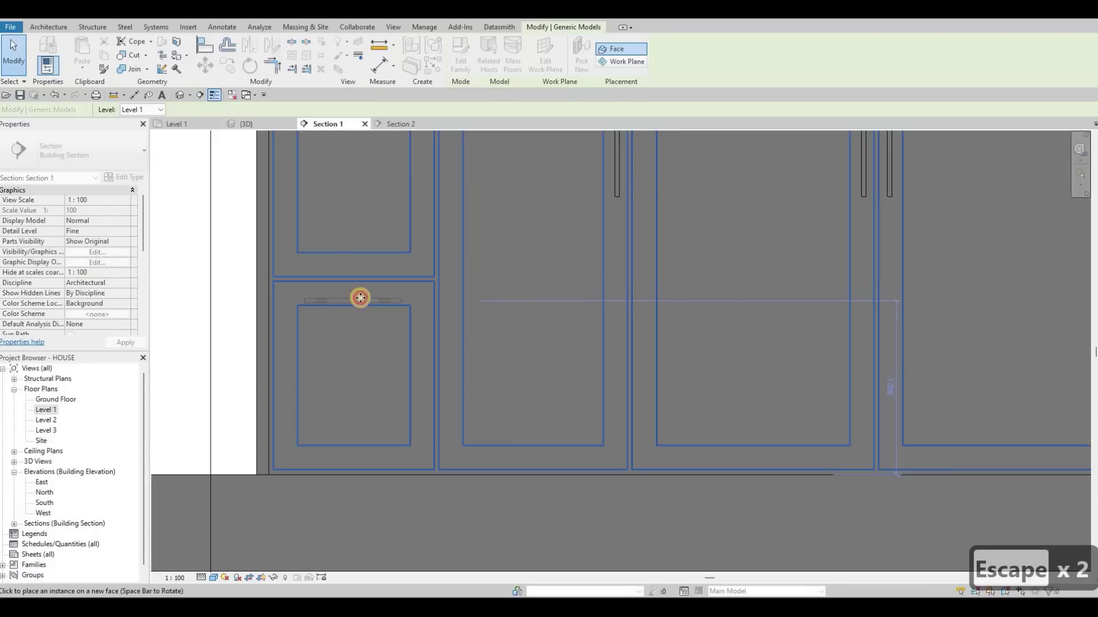
pyautogui.press('Escape')
pyautogui.press('Escape')
pyautogui.press('Escape')
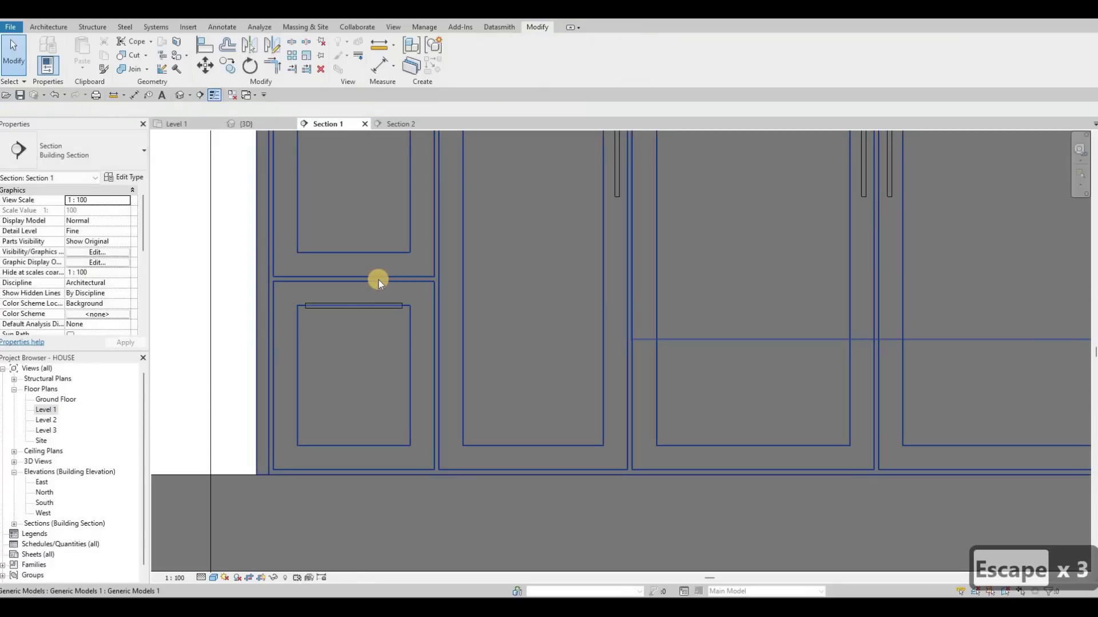
# - Nudge the lower left drawer's handle up to an elevation of 380
pyautogui.press('Up')
pyautogui.press('Up')
pyautogui.press('Up')
pyautogui.press('Escape')
pyautogui.press('Escape')
pyautogui.click(385, 311)
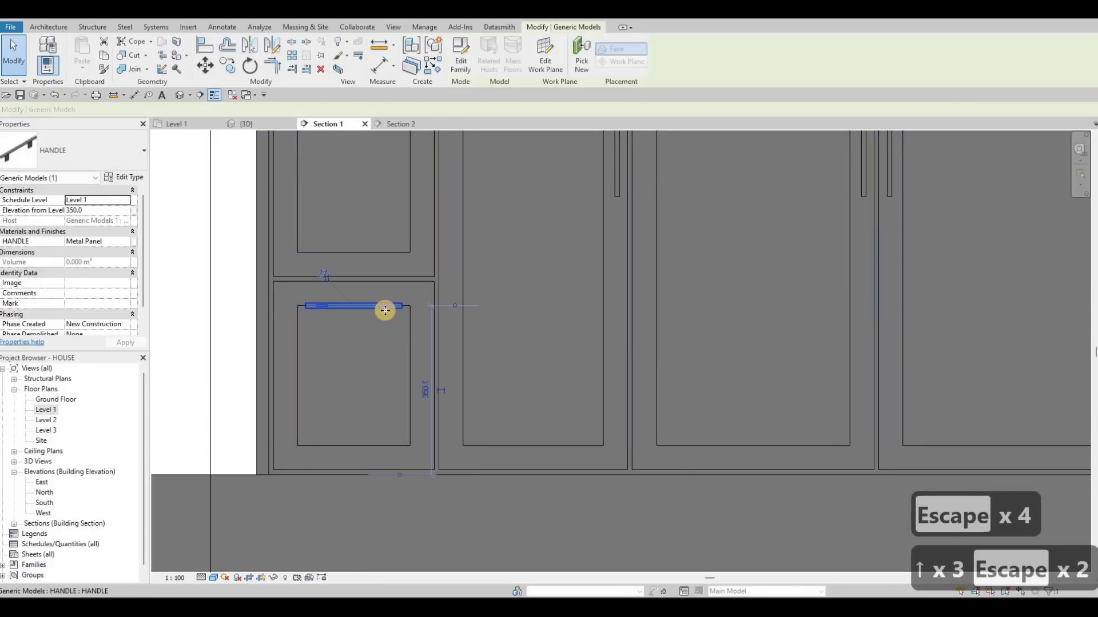
pyautogui.press('Up')
pyautogui.press('Up')
pyautogui.press('Up')
pyautogui.press('Up')
pyautogui.press('Up')
pyautogui.press('Up')
pyautogui.press('Down')
pyautogui.press('Up')
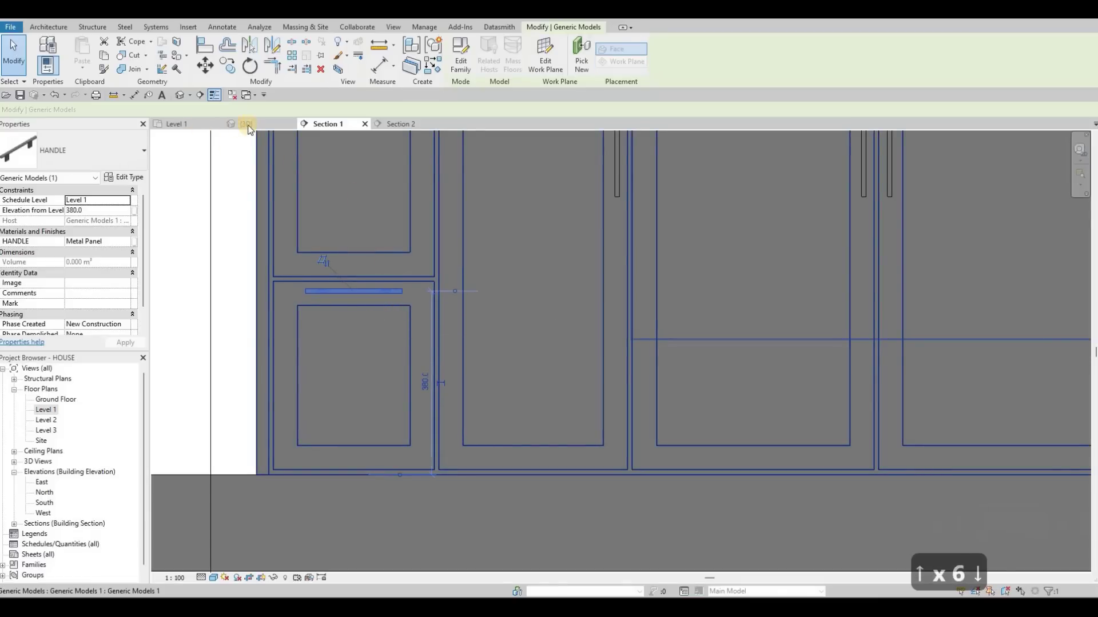
pyautogui.press('Escape')
pyautogui.press('Escape')
# - In the 3D view, examine the instance and type properties of the cabinet door handle beside the cooktop
pyautogui.scroll(-2, 499, 297)
pyautogui.keyDown('shift'); pyautogui.moveTo(434, 300); pyautogui.dragTo(405, 304, button='middle'); pyautogui.keyUp('shift')
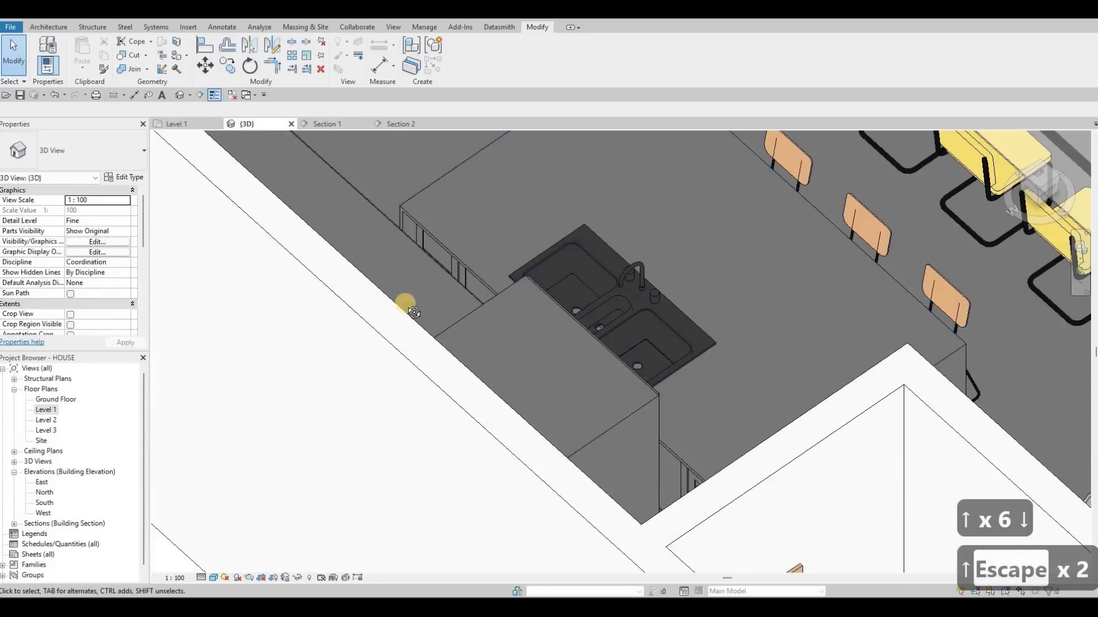
pyautogui.keyDown('shift'); pyautogui.moveTo(653, 521); pyautogui.dragTo(510, 370, button='middle'); pyautogui.keyUp('shift')
pyautogui.moveTo(320, 166); pyautogui.dragTo(498, 345, button='middle')
pyautogui.scroll(-1, 537, 365)
pyautogui.scroll(2, 560, 388)
pyautogui.press('Escape')
pyautogui.click(588, 363)
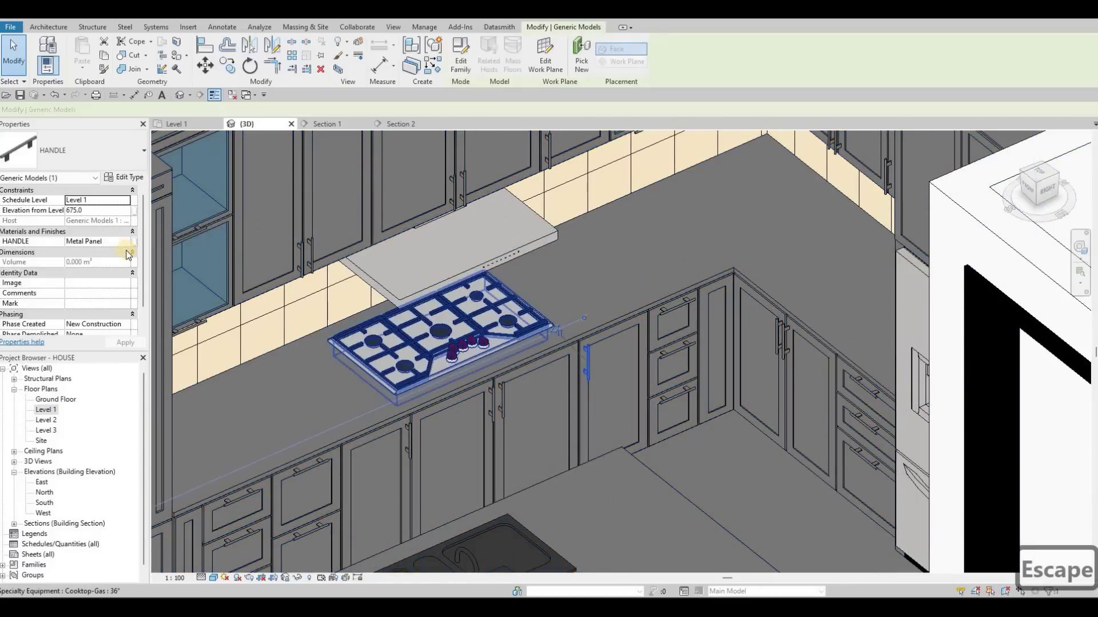
pyautogui.scroll(-1, 132, 182)
pyautogui.click(131, 178)
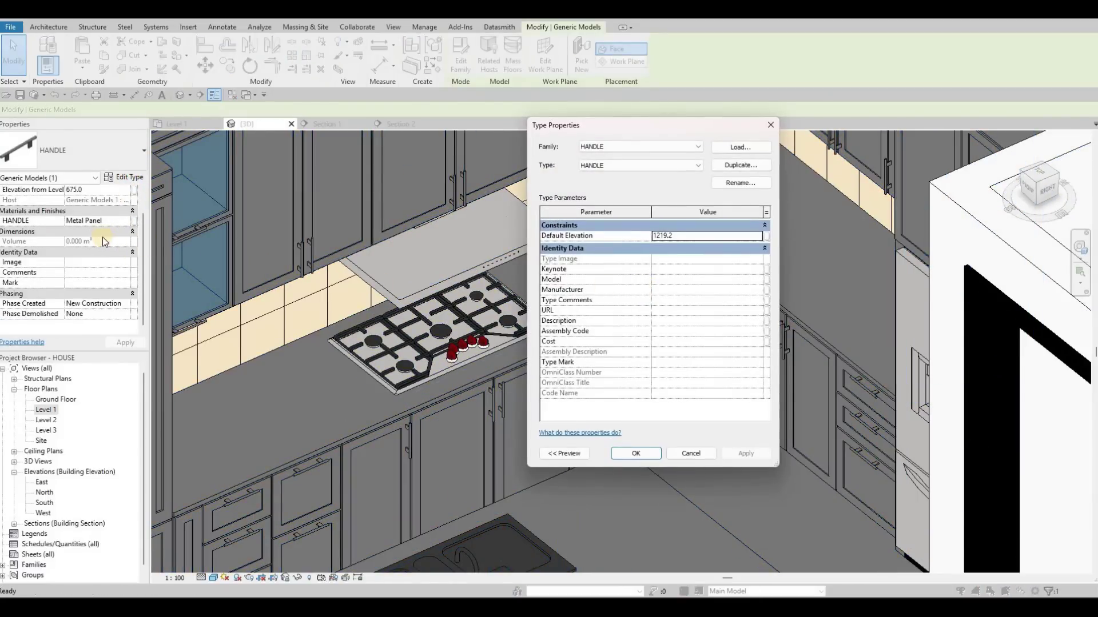
pyautogui.press('Escape')
pyautogui.press('Escape')
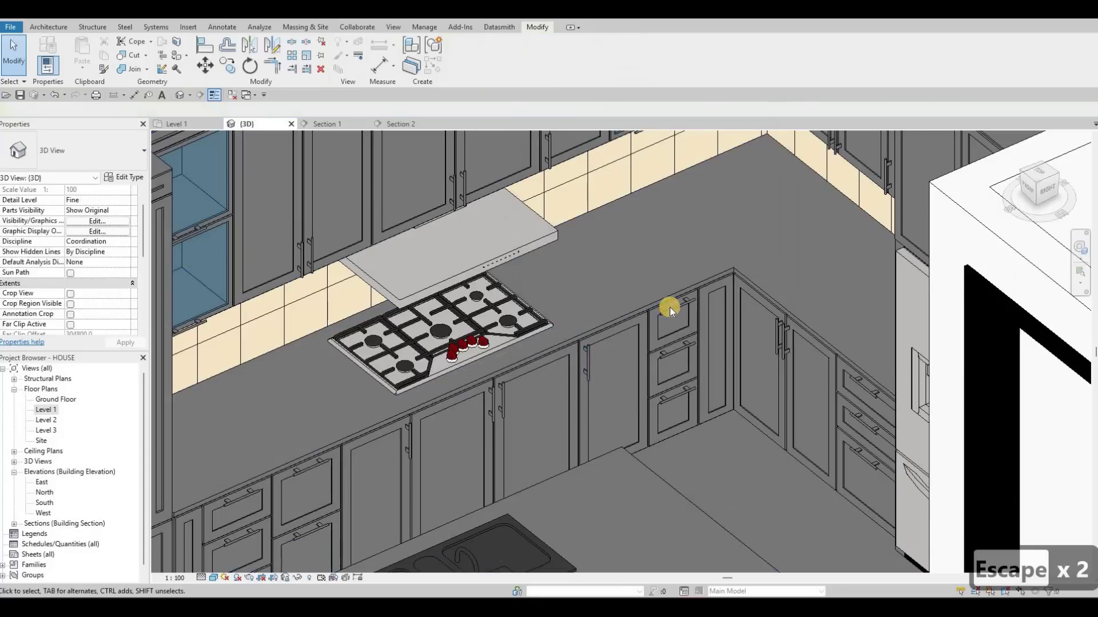
# - Select all instances of the HANDLE family, starting from the top drawer's handle near the kitchen corner
pyautogui.moveTo(685, 307); pyautogui.dragTo(672, 303, button='middle')
pyautogui.press('Escape')
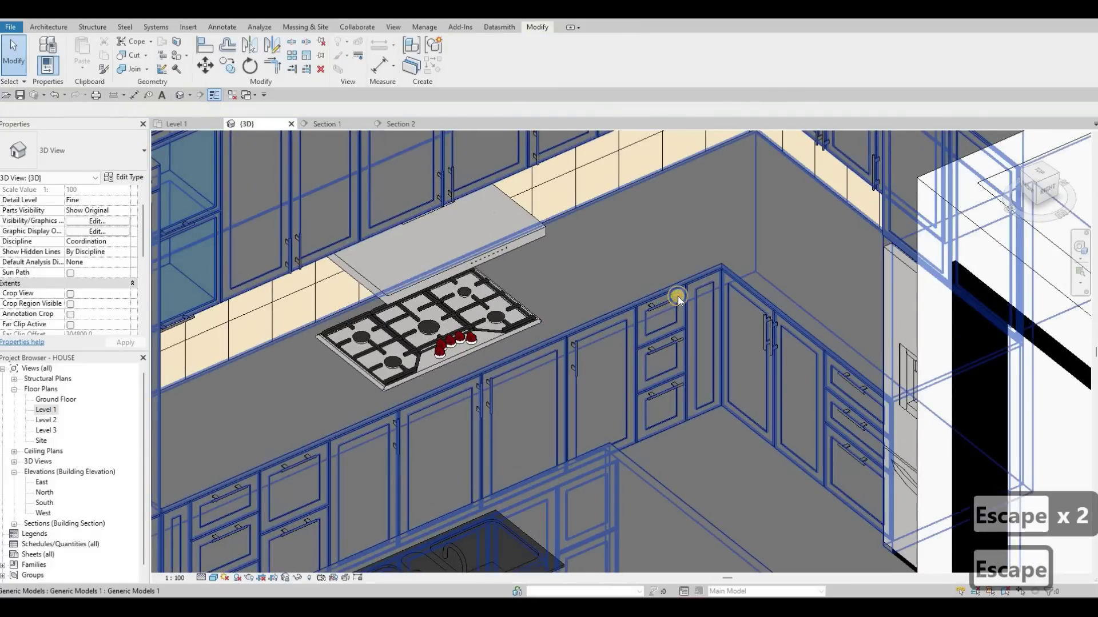
pyautogui.click(677, 296)
pyautogui.rightClick(753, 417)
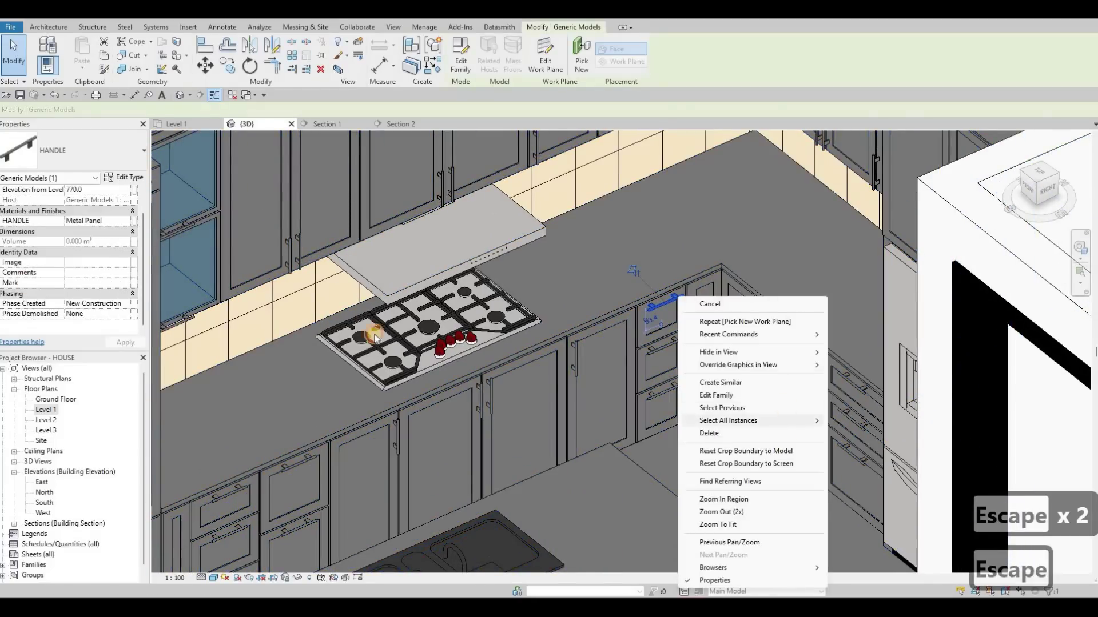
# - Set the selected handles' material to Aluminum 1100-H14 from the AEC metal materials
pyautogui.click(128, 220)
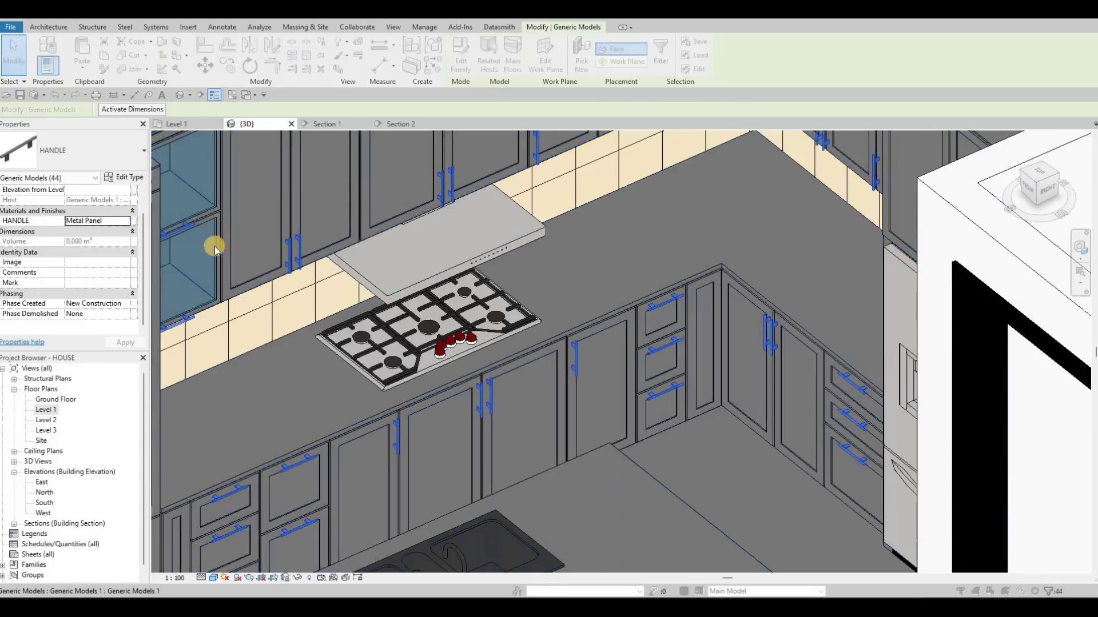
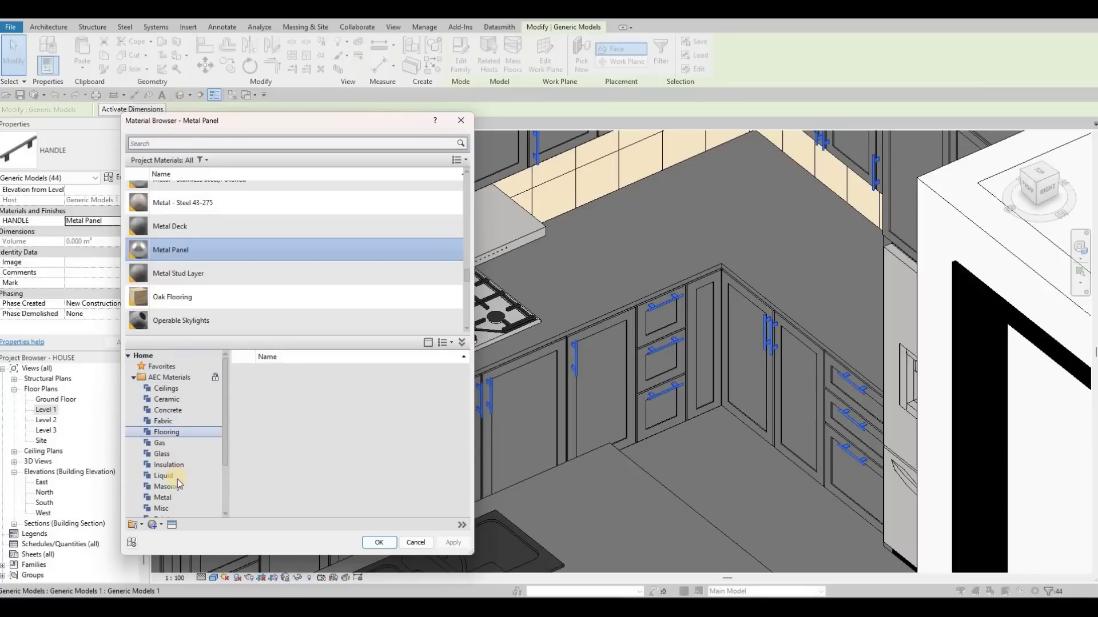
pyautogui.scroll(-2, 174, 451)
pyautogui.click(162, 432)
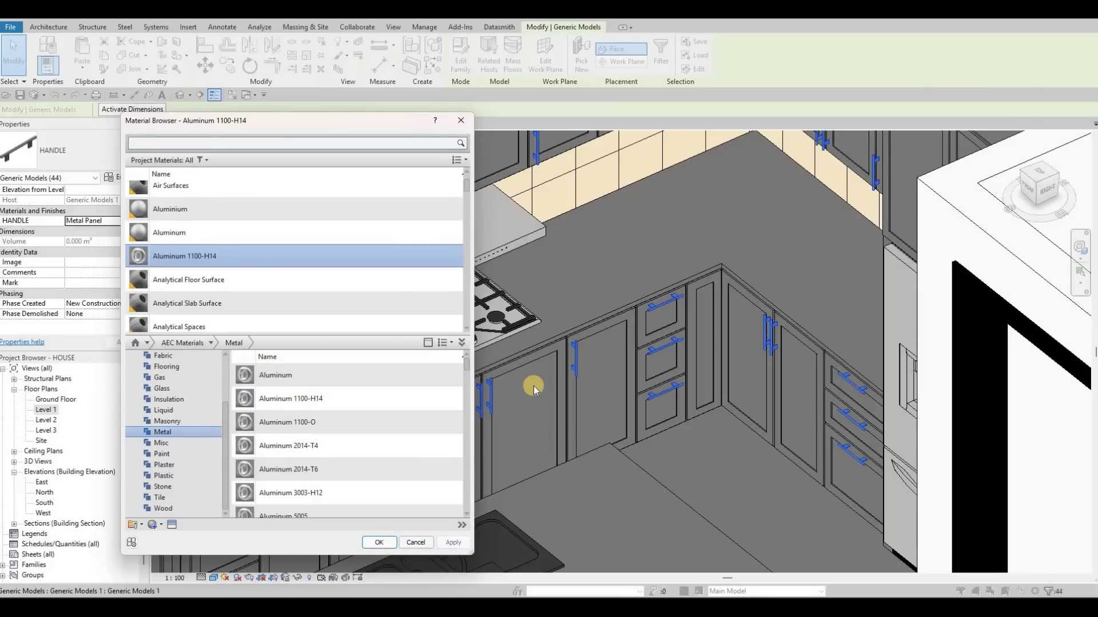
pyautogui.press('Return')
# - Set the selected handles' material to Steel, Polished from the AEC metal materials, replacing the existing appearance of the same name
pyautogui.scroll(-4, 593, 387)
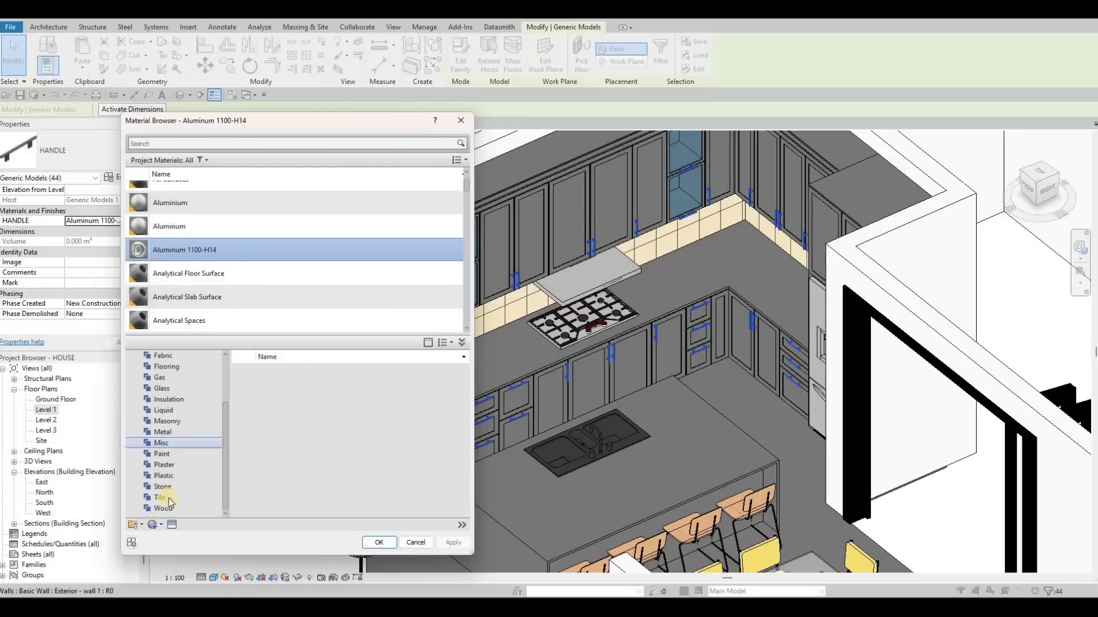
pyautogui.click(173, 432)
pyautogui.scroll(-10, 321, 423)
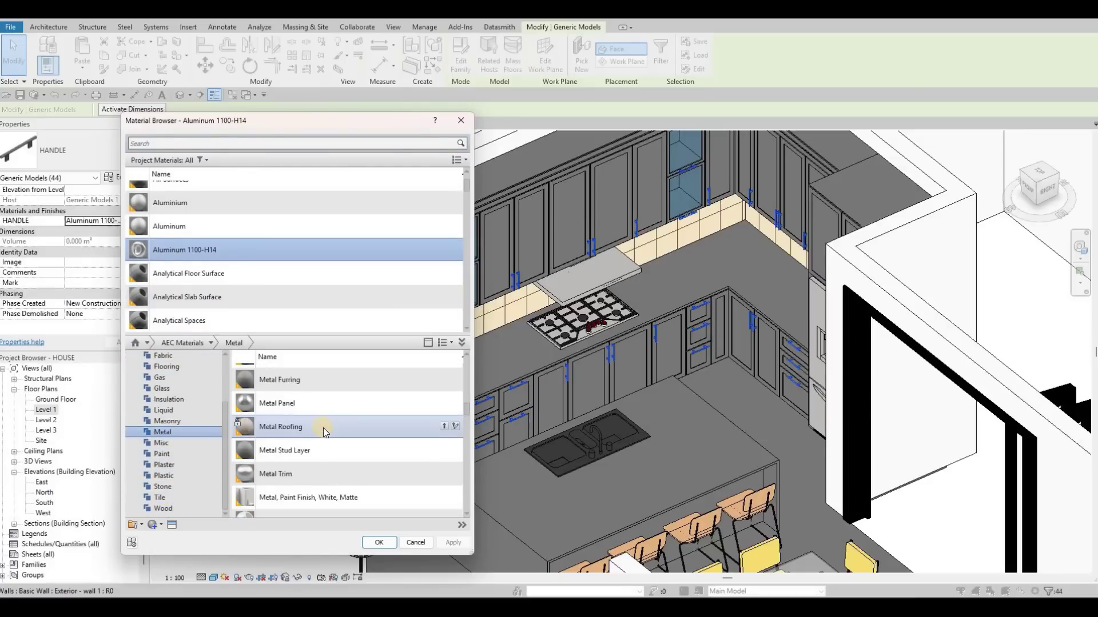
pyautogui.scroll(-1, 323, 432)
pyautogui.scroll(1, 326, 433)
pyautogui.scroll(2, 324, 428)
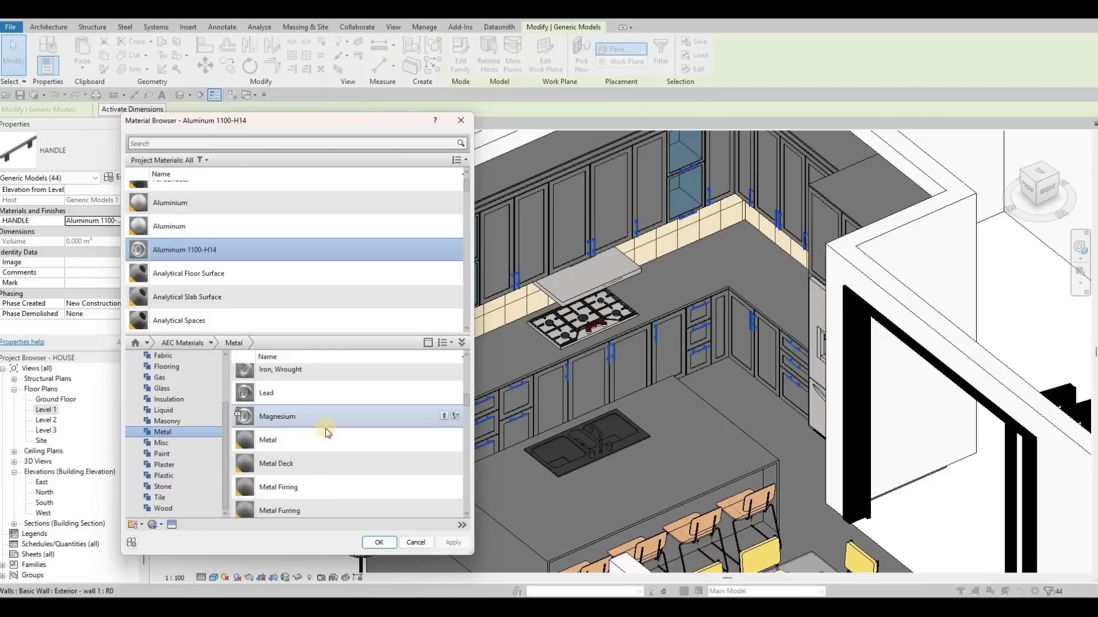
pyautogui.scroll(-2, 337, 432)
pyautogui.scroll(-5, 352, 434)
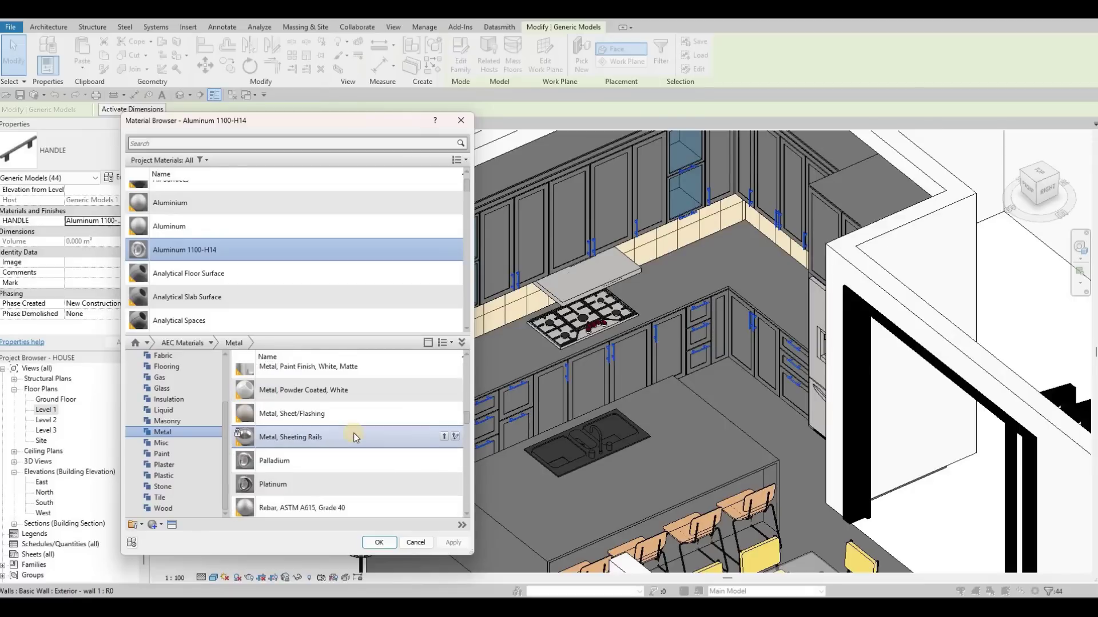
pyautogui.scroll(-3, 353, 435)
pyautogui.scroll(-4, 353, 437)
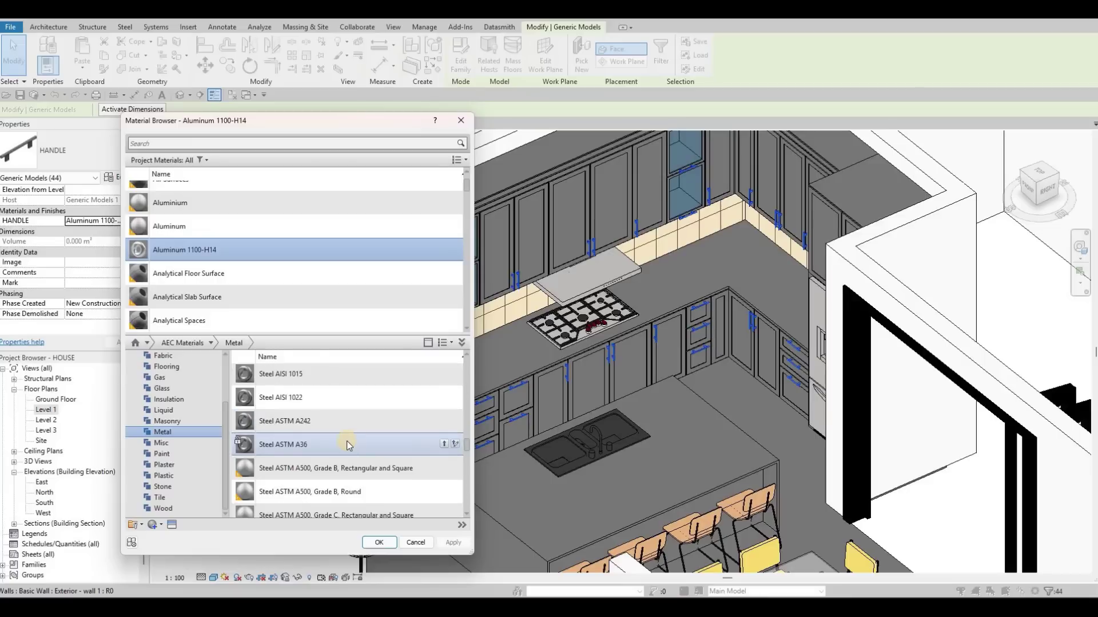
pyautogui.scroll(-5, 358, 450)
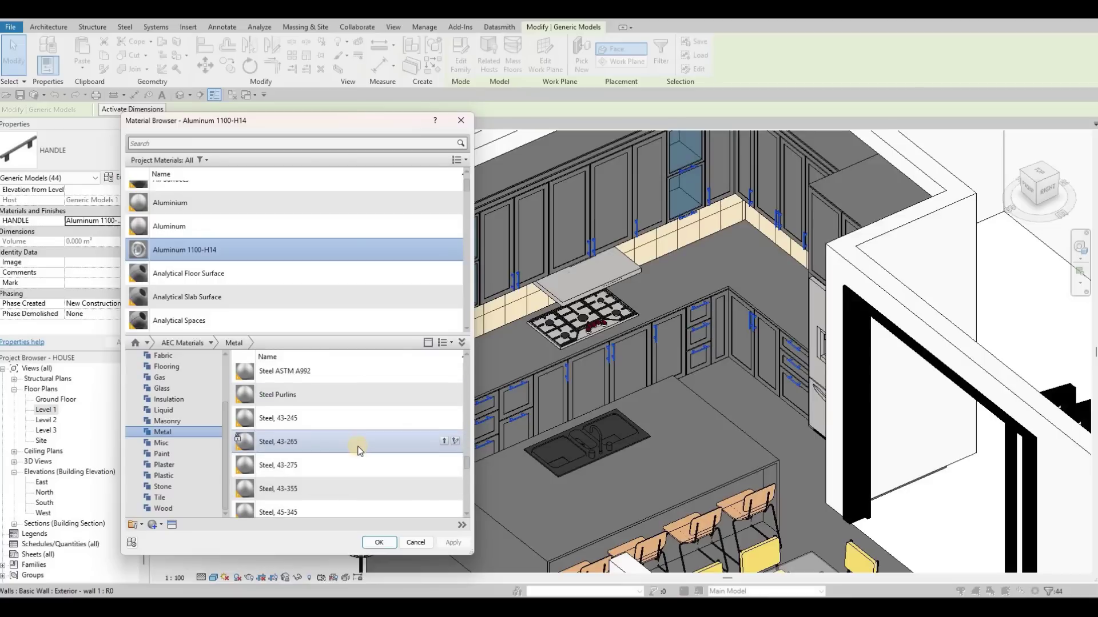
pyautogui.scroll(-3, 361, 452)
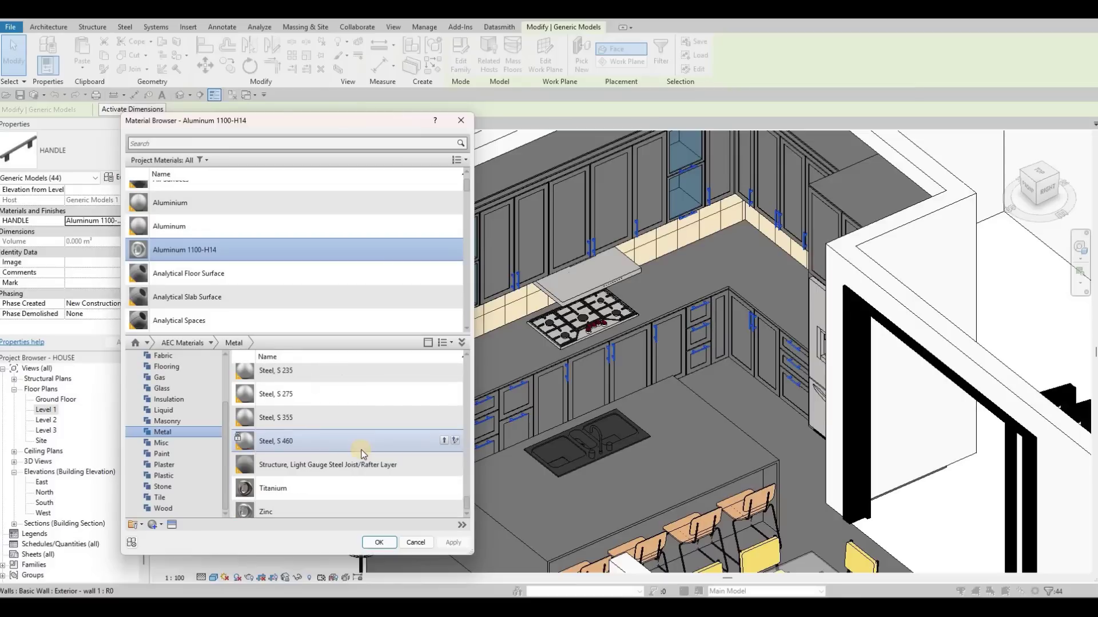
pyautogui.scroll(5, 331, 469)
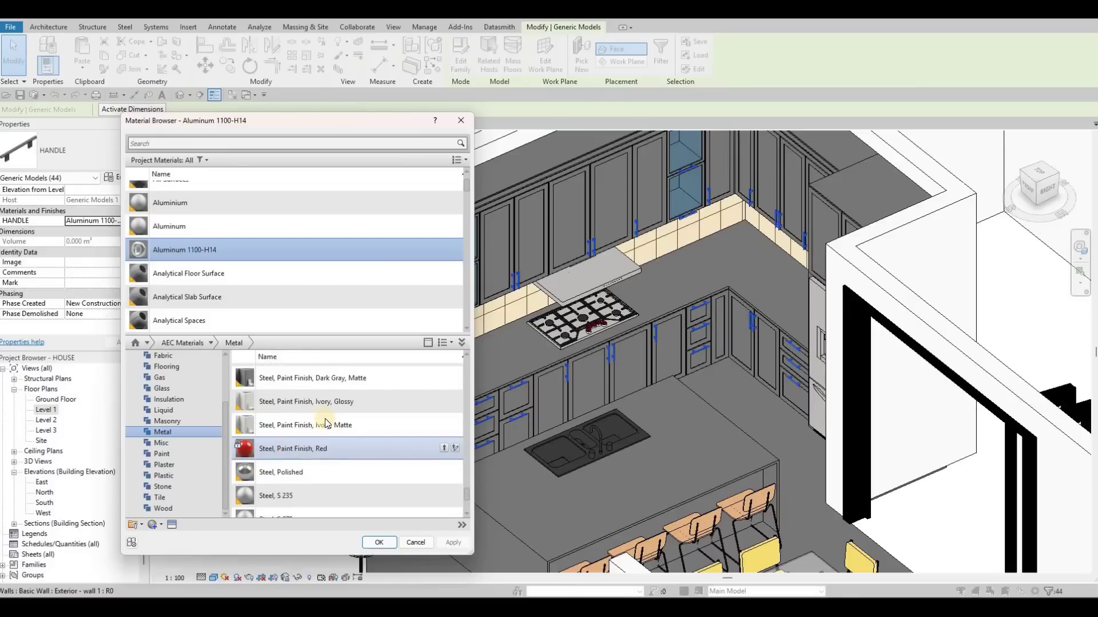
pyautogui.scroll(-3, 320, 417)
pyautogui.click(442, 410)
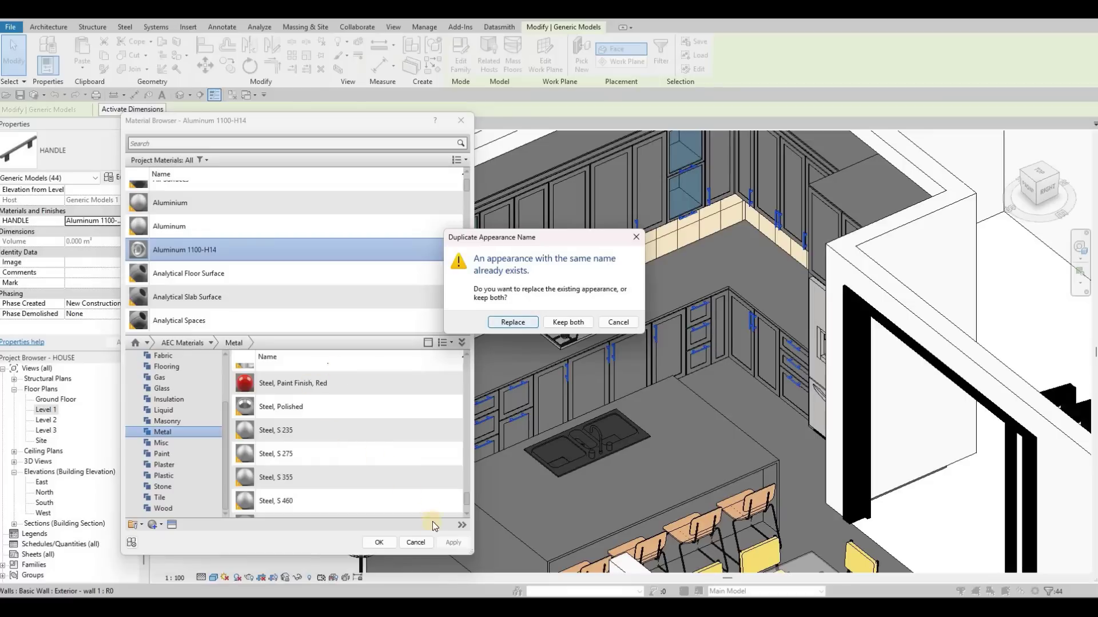
pyautogui.press('Return')
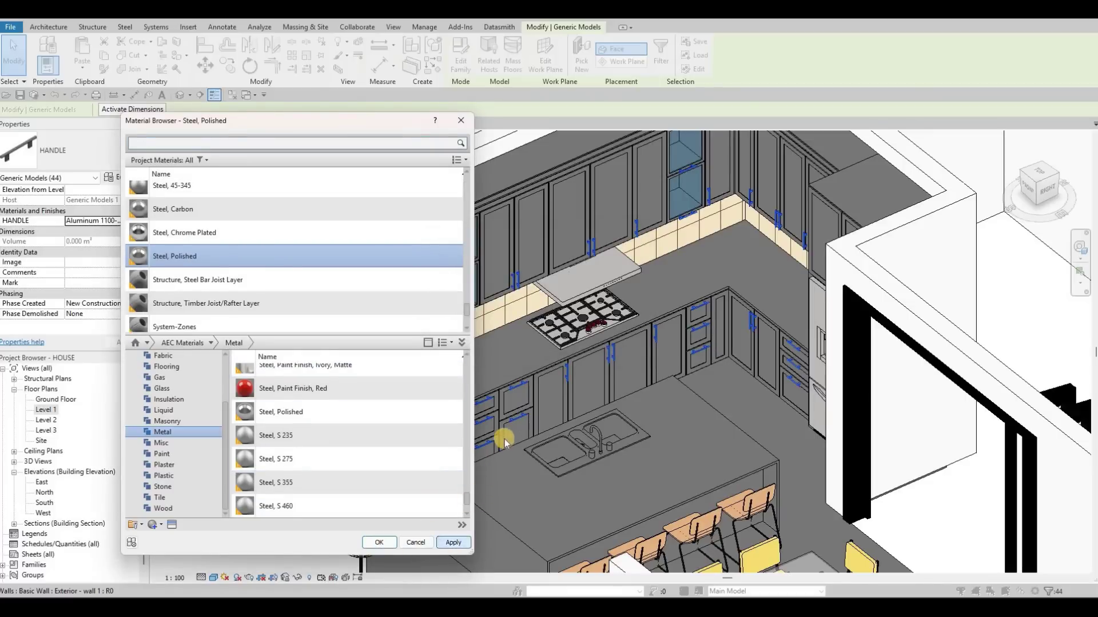
pyautogui.press('Escape')
pyautogui.press('Escape')
pyautogui.press('Escape')
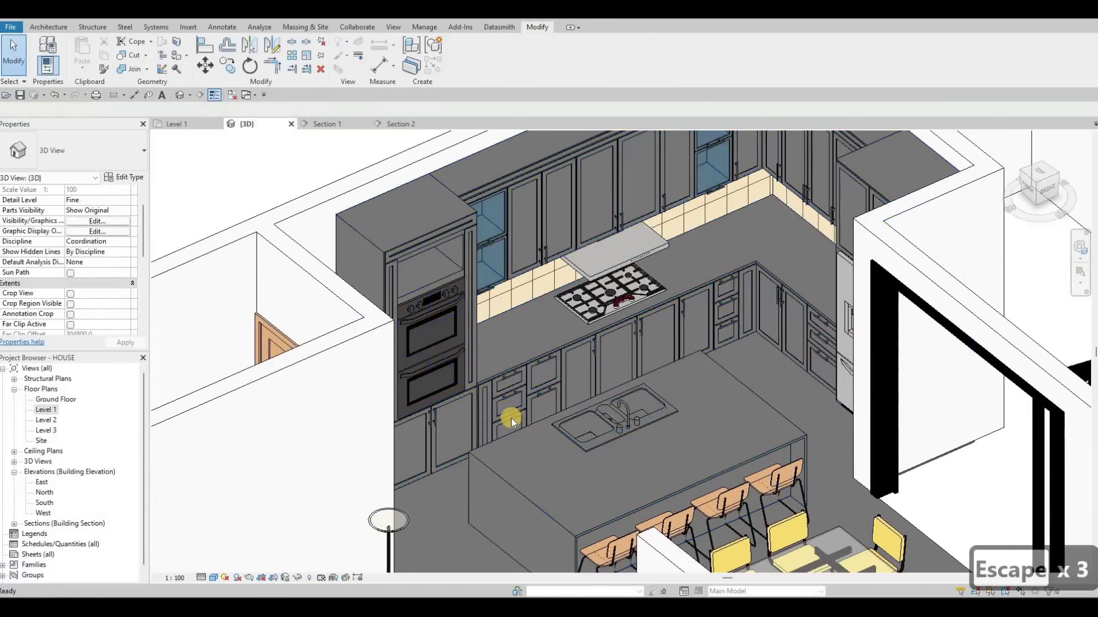
# - In the Level 1 plan, flip Section 1 so that it looks towards the cooktop wall
pyautogui.scroll(-2, 511, 417)
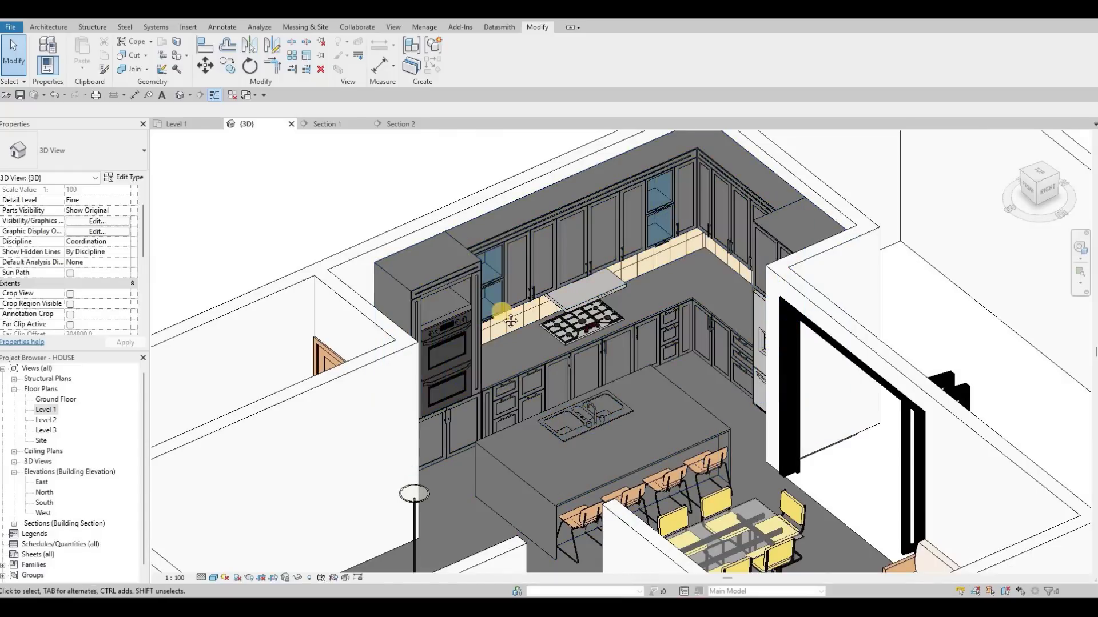
pyautogui.moveTo(485, 347); pyautogui.dragTo(442, 349, button='middle')
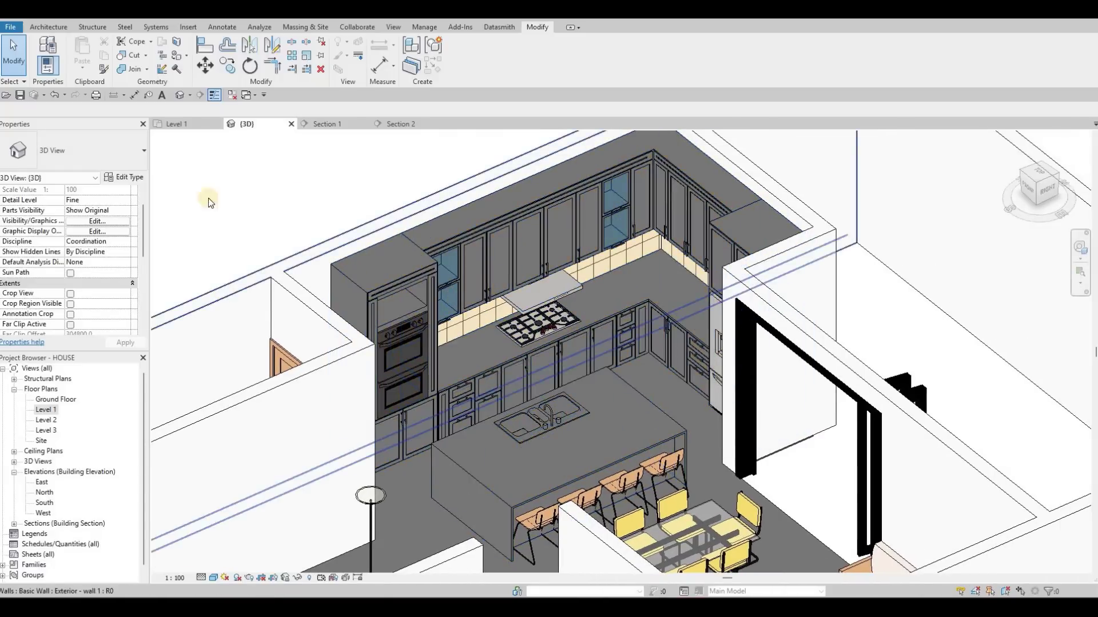
pyautogui.click(192, 125)
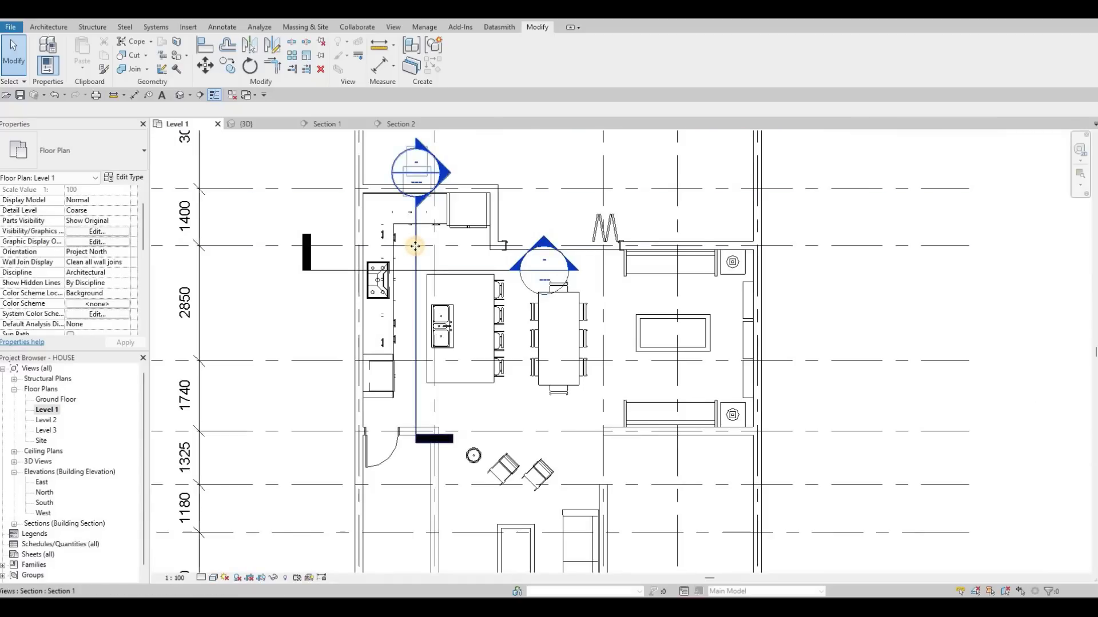
pyautogui.click(415, 246)
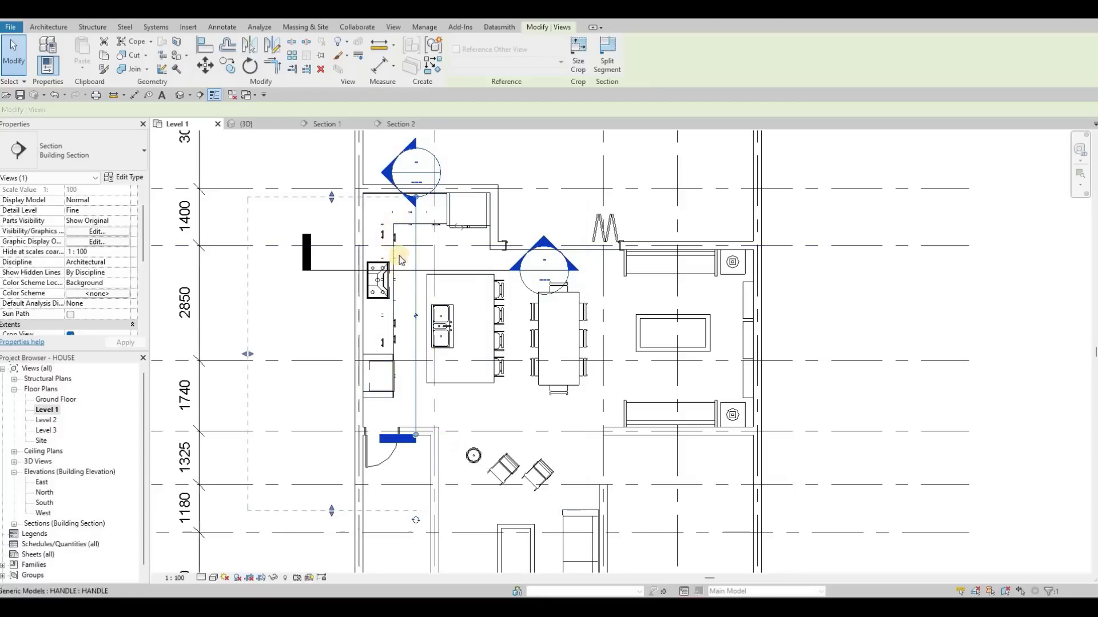
# - Create a new in-place component in the Generic Models category, accepting the suggested name
pyautogui.moveTo(377, 224); pyautogui.dragTo(408, 219, button='middle')
pyautogui.scroll(2, 408, 219)
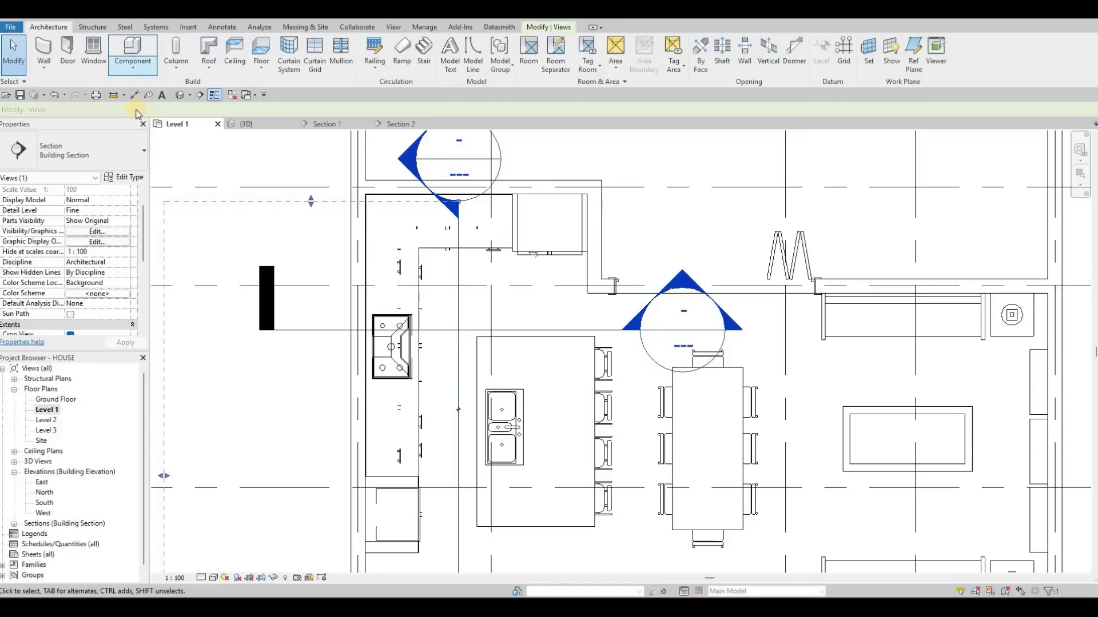
pyautogui.click(132, 64)
pyautogui.click(137, 114)
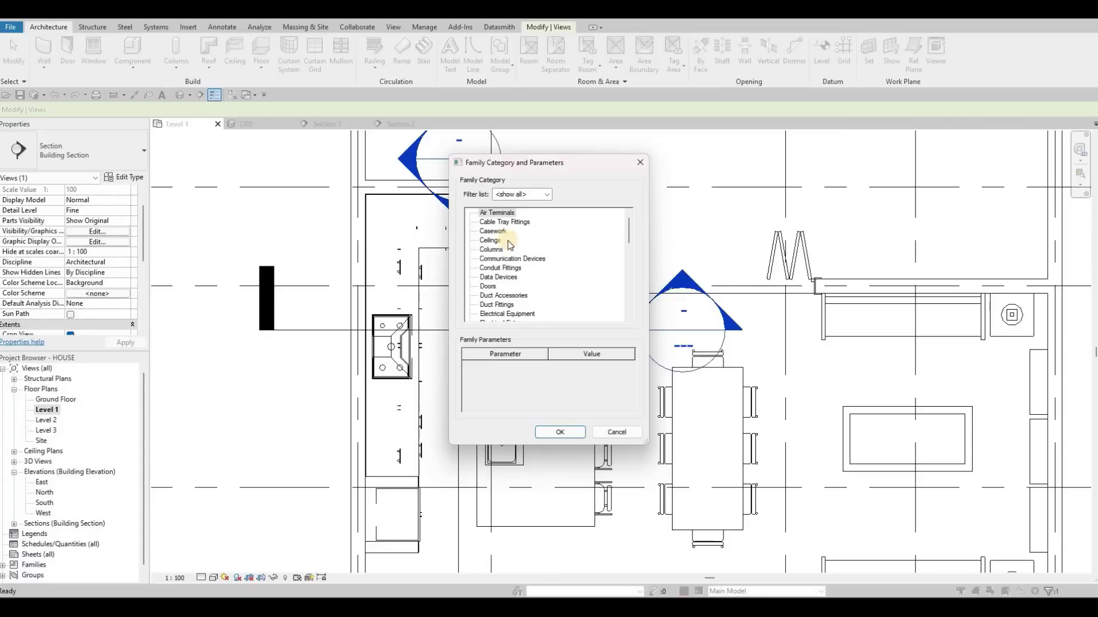
pyautogui.scroll(-3, 492, 300)
pyautogui.click(557, 433)
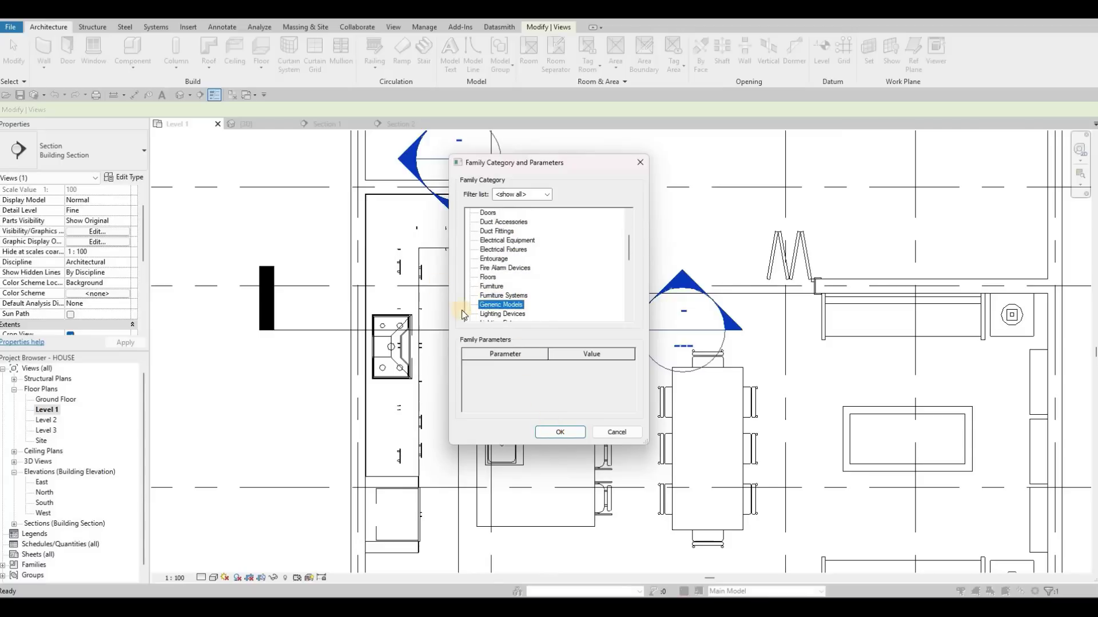
pyautogui.press('Return')
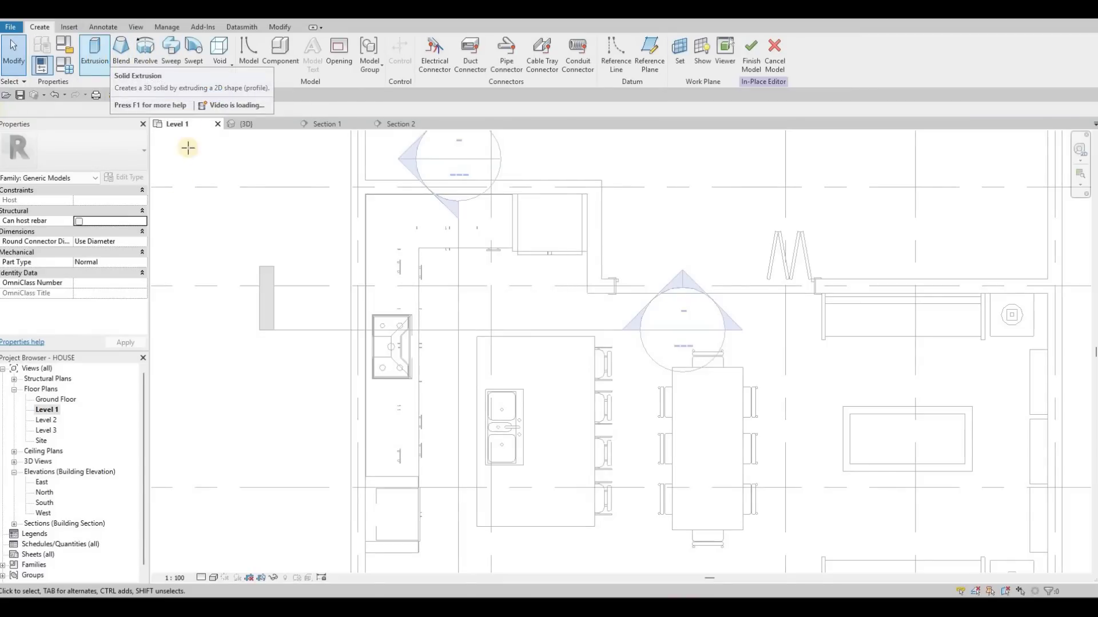
# - Start a solid extrusion on Level 1 with its end at 5.0 and its start at 0.0
pyautogui.click(107, 203)
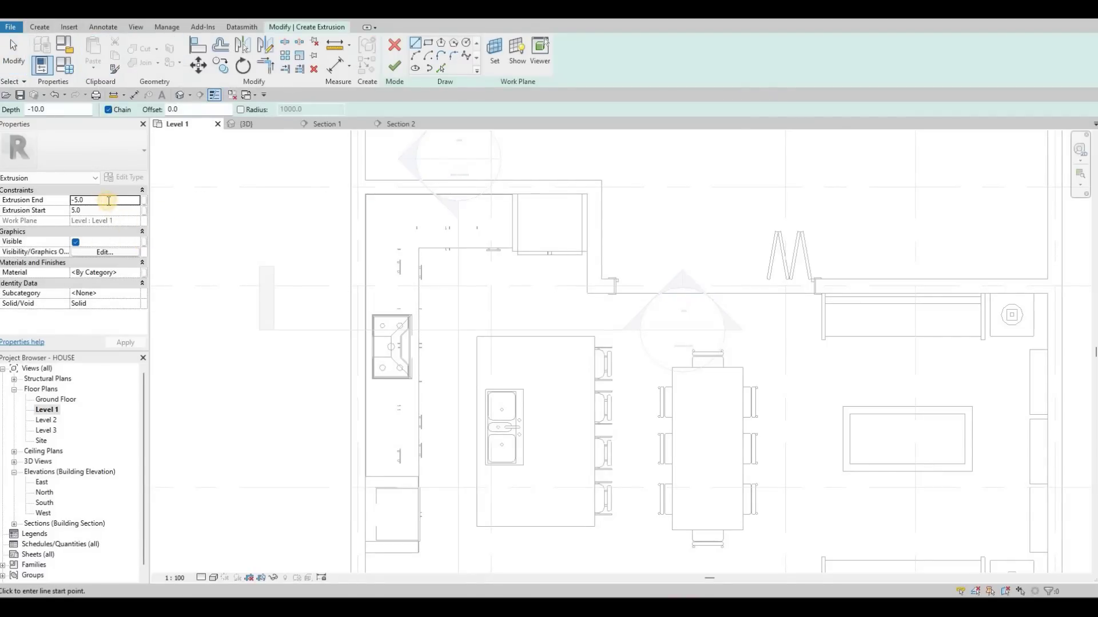
pyautogui.doubleClick(109, 199)
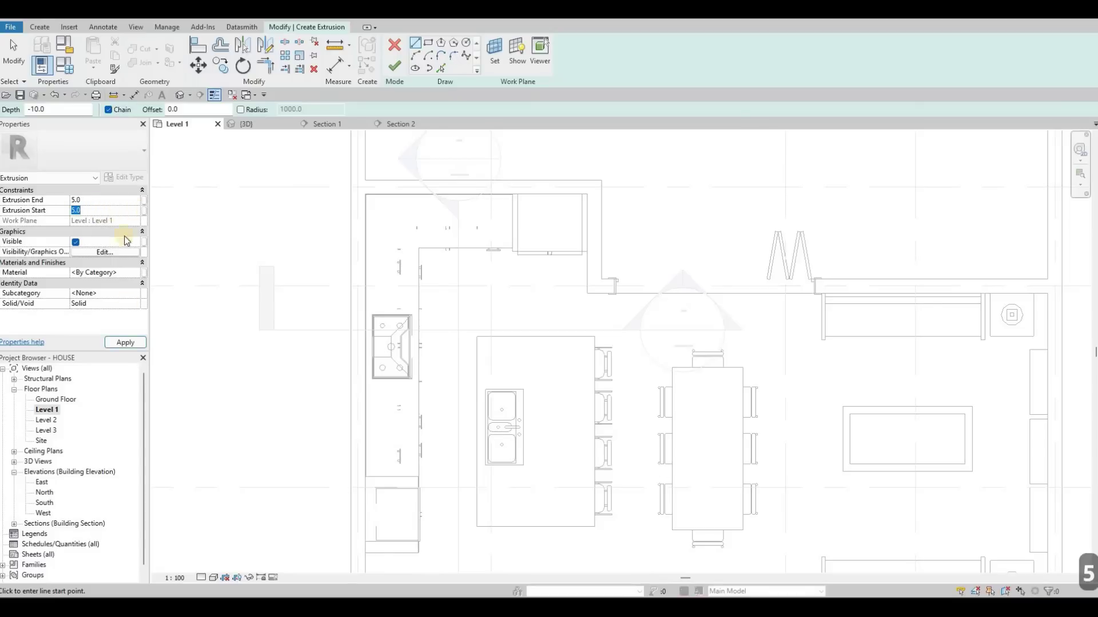
pyautogui.write('0')
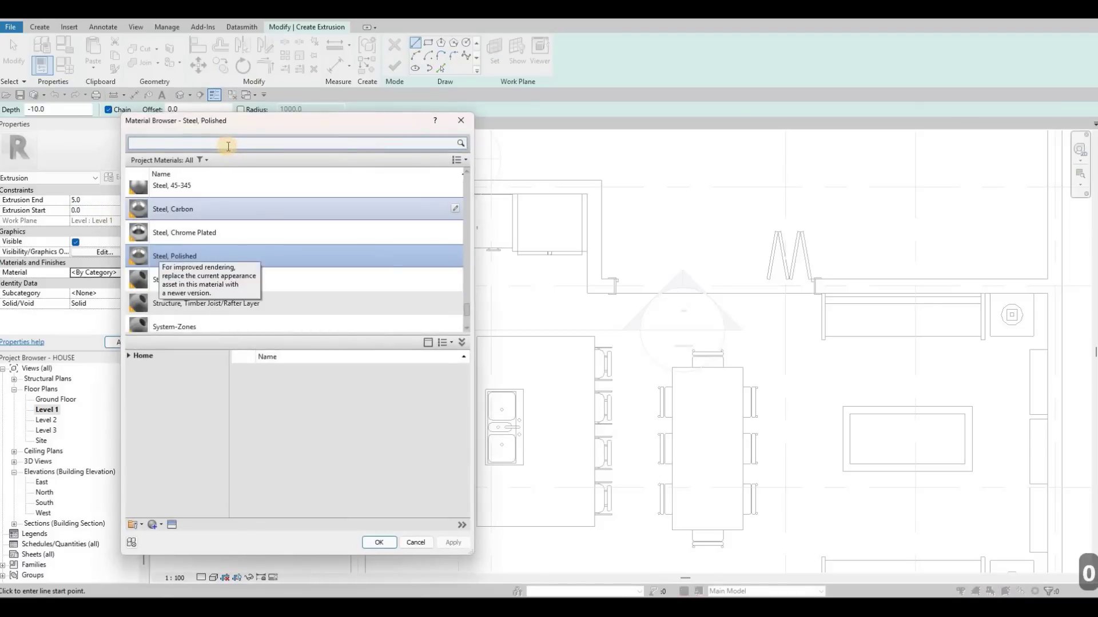
# - Search the materials for "lumina" and assign Glass, White, High Luminance to the extrusion
pyautogui.click(227, 146)
pyautogui.write('lumina')
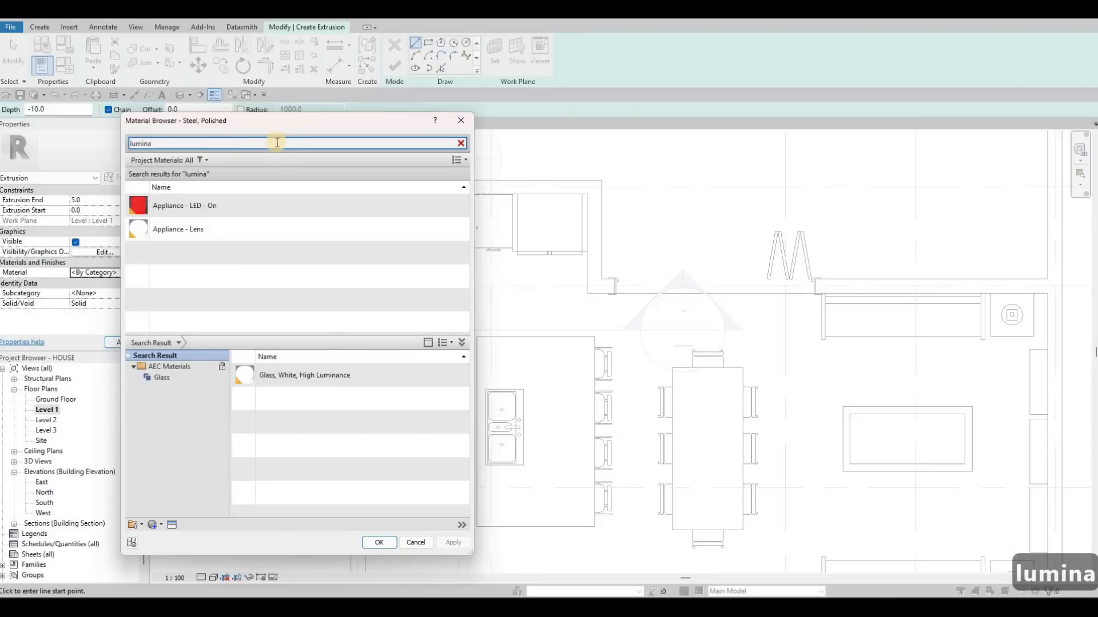
pyautogui.click(352, 377)
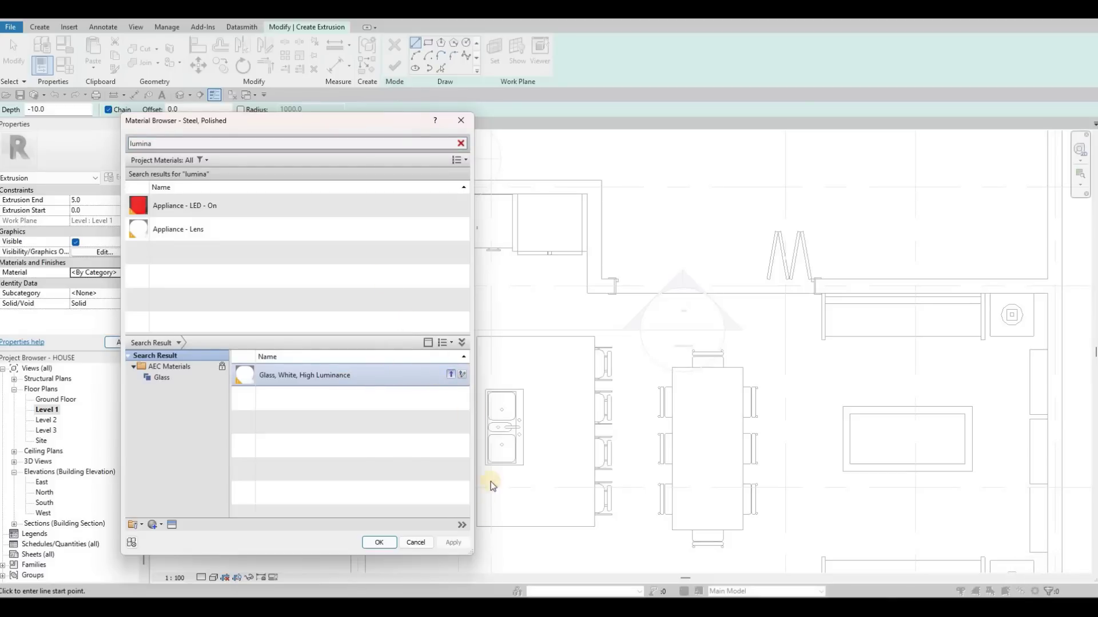
pyautogui.click(452, 542)
pyautogui.click(380, 543)
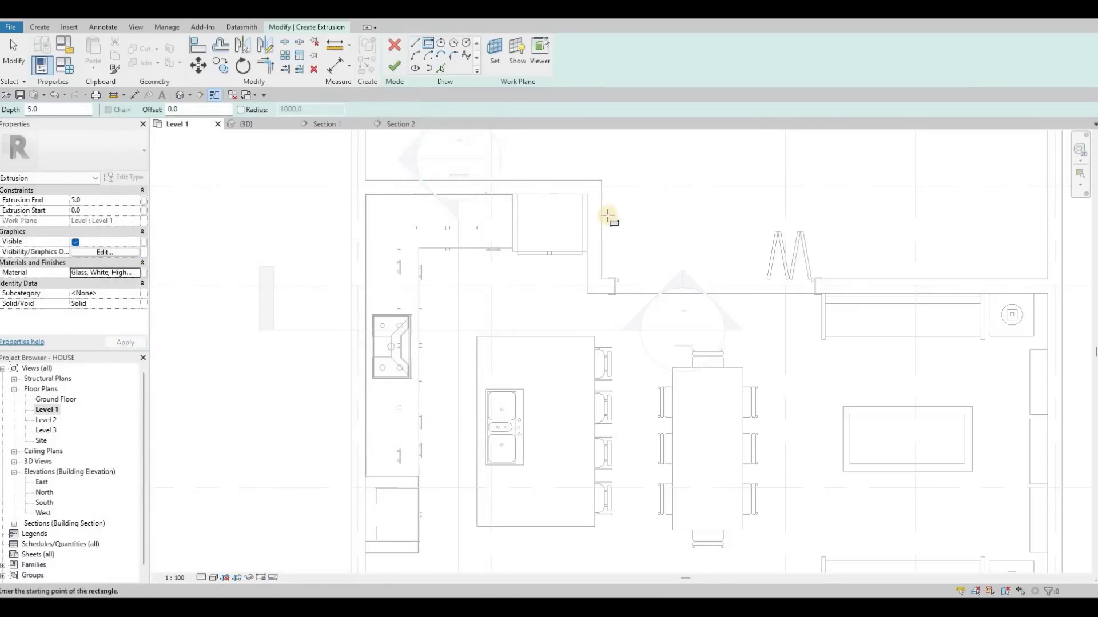
# - Sketch a thin rectangle about 2067 mm long and 13 mm wide along the kitchen's upper wall in plan
pyautogui.scroll(5, 605, 219)
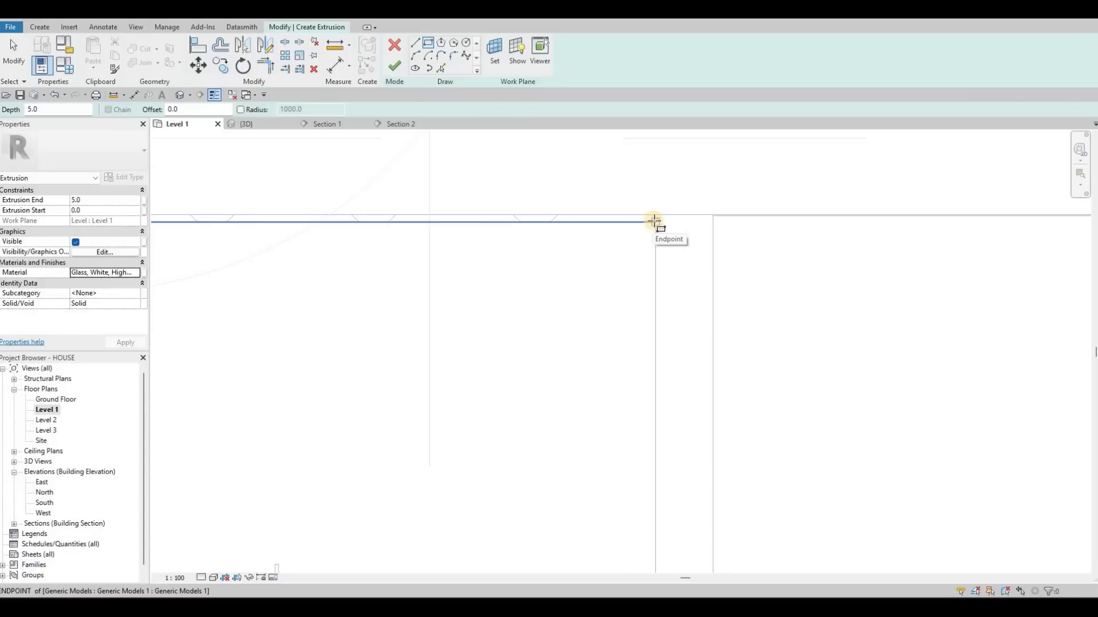
pyautogui.click(655, 222)
pyautogui.scroll(-2, 575, 241)
pyautogui.moveTo(301, 250); pyautogui.dragTo(548, 228, button='middle')
pyautogui.scroll(-1, 548, 228)
pyautogui.moveTo(288, 220); pyautogui.dragTo(465, 234, button='middle')
pyautogui.scroll(2, 466, 232)
pyautogui.moveTo(474, 285)
pyautogui.mouseDown(button='middle')
pyautogui.moveTo(477, 320)
pyautogui.moveTo(466, 270)
pyautogui.mouseUp(button='middle')
pyautogui.click(460, 232)
# - Sketch a second narrow rectangle about 3820 mm long along the cooktop wall, ending just short of the upper wall's strip
pyautogui.scroll(-2, 465, 301)
pyautogui.scroll(-2, 465, 328)
pyautogui.moveTo(466, 329); pyautogui.dragTo(465, 223, button='middle')
pyautogui.moveTo(466, 409); pyautogui.dragTo(475, 298, button='middle')
pyautogui.moveTo(472, 492); pyautogui.dragTo(458, 348, button='middle')
pyautogui.moveTo(463, 515); pyautogui.dragTo(455, 269, button='middle')
pyautogui.scroll(4, 456, 393)
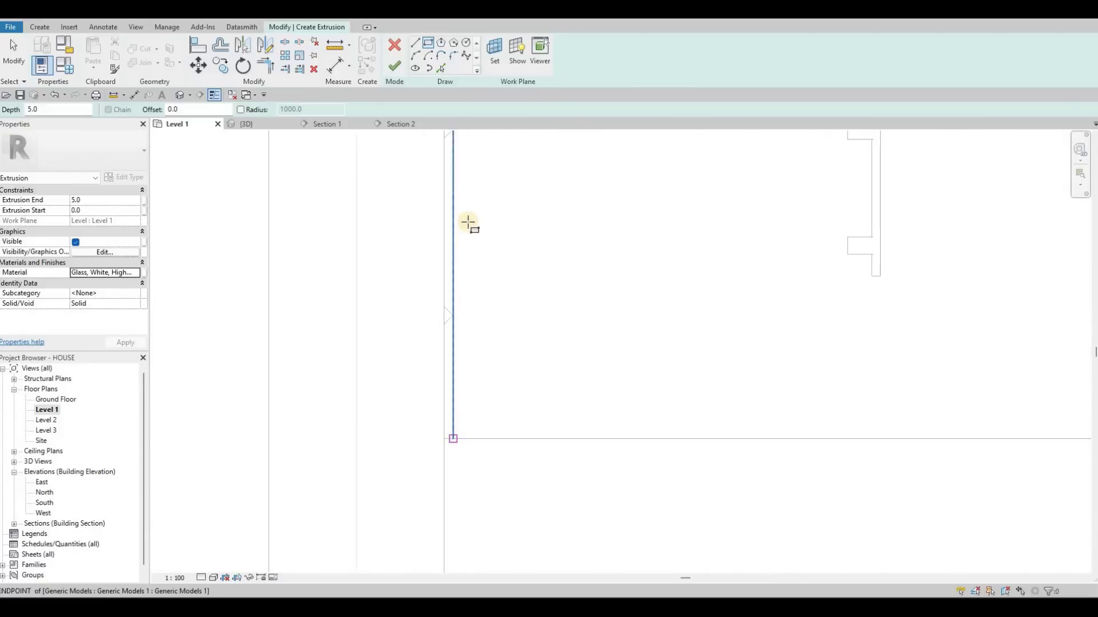
pyautogui.click(451, 439)
pyautogui.scroll(-3, 464, 274)
pyautogui.moveTo(441, 387)
pyautogui.mouseDown(button='middle')
pyautogui.moveTo(433, 440)
pyautogui.moveTo(414, 276)
pyautogui.mouseUp(button='middle')
pyautogui.scroll(6, 392, 294)
pyautogui.scroll(2, 373, 310)
pyautogui.click(373, 309)
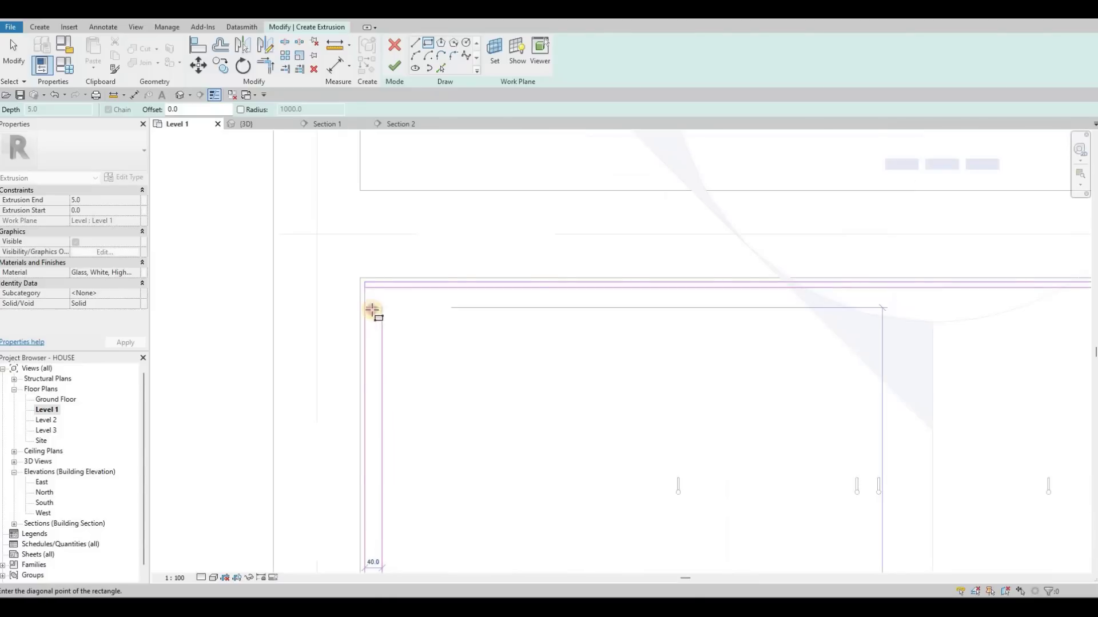
pyautogui.press('Tab')
pyautogui.press('Tab')
pyautogui.scroll(2, 410, 289)
pyautogui.press('`')
pyautogui.press('`')
pyautogui.press('Escape')
pyautogui.press('Escape')
# - Set the width of the upper wall's strip to 5 mm by moving its inner line
pyautogui.click(315, 283)
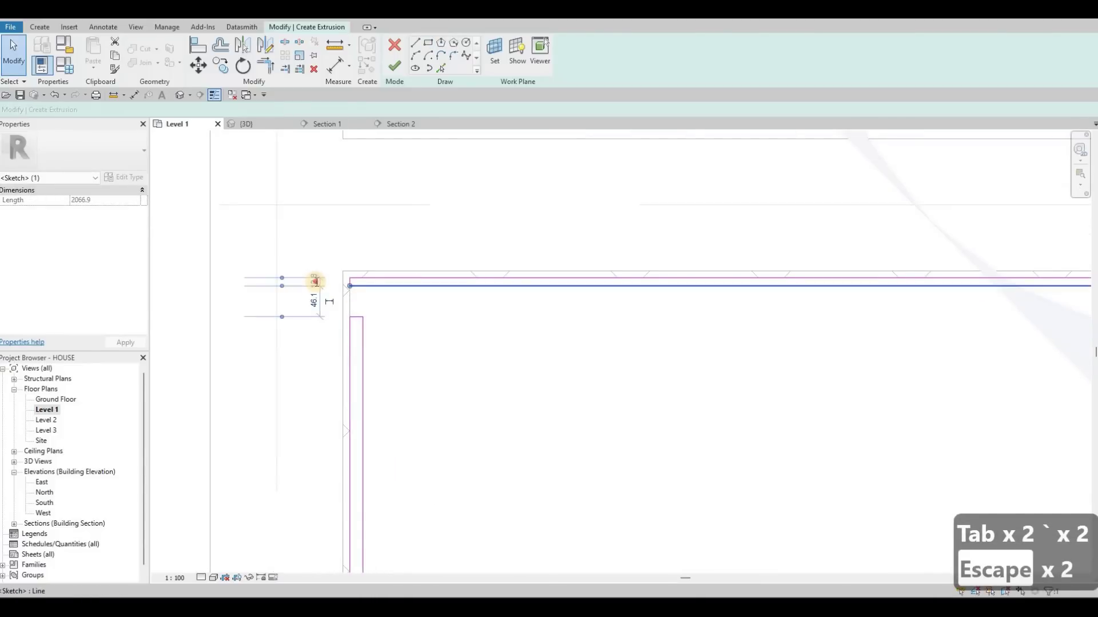
pyautogui.scroll(1, 321, 273)
pyautogui.click(321, 273)
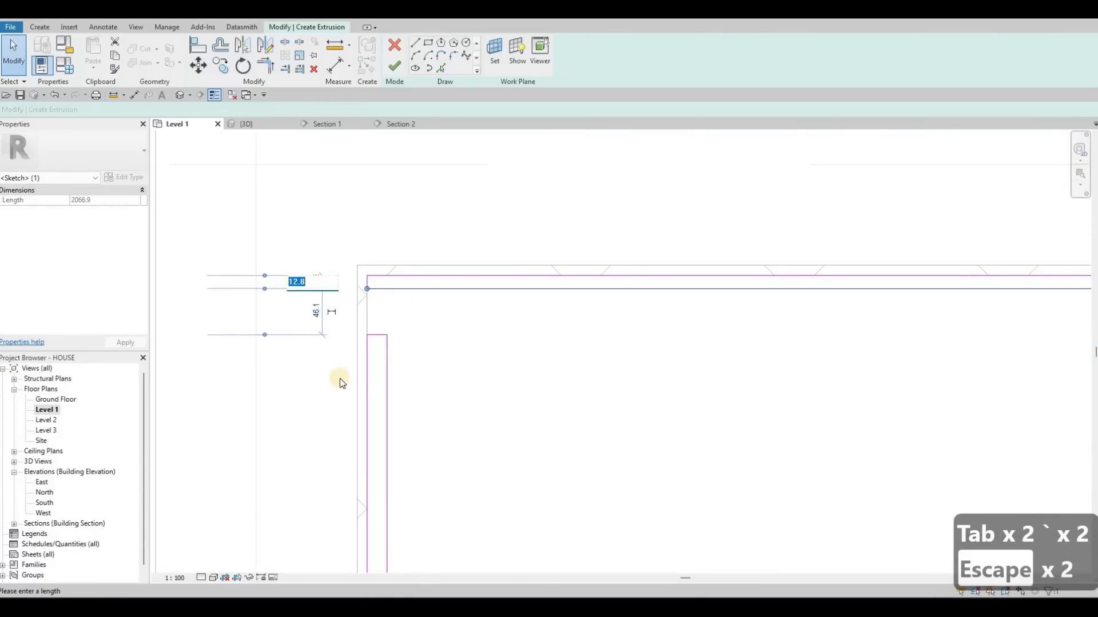
pyautogui.write('5')
pyautogui.press('Return')
pyautogui.press('Escape')
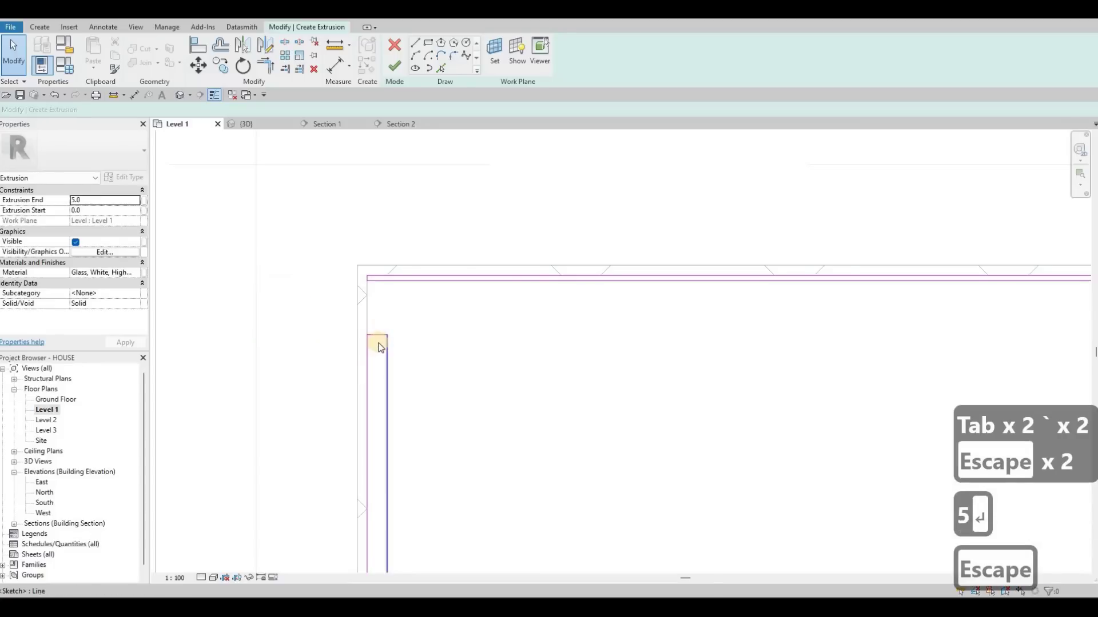
# - Set the width of the cooktop wall's strip to 5 mm by moving its inner line
pyautogui.click(387, 366)
pyautogui.scroll(-2, 382, 343)
pyautogui.scroll(-3, 436, 228)
pyautogui.moveTo(438, 289); pyautogui.dragTo(485, 137, button='middle')
pyautogui.moveTo(449, 434)
pyautogui.mouseDown(button='middle')
pyautogui.moveTo(502, 137)
pyautogui.moveTo(478, 153)
pyautogui.mouseUp(button='middle')
pyautogui.scroll(4, 502, 379)
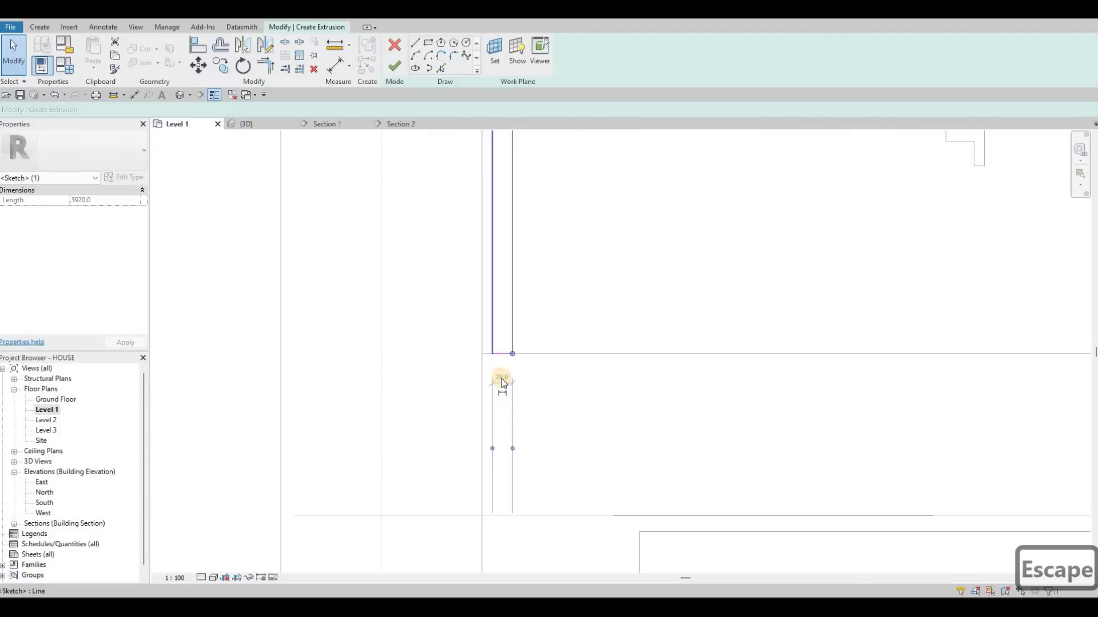
pyautogui.click(502, 378)
pyautogui.write('5')
pyautogui.press('Return')
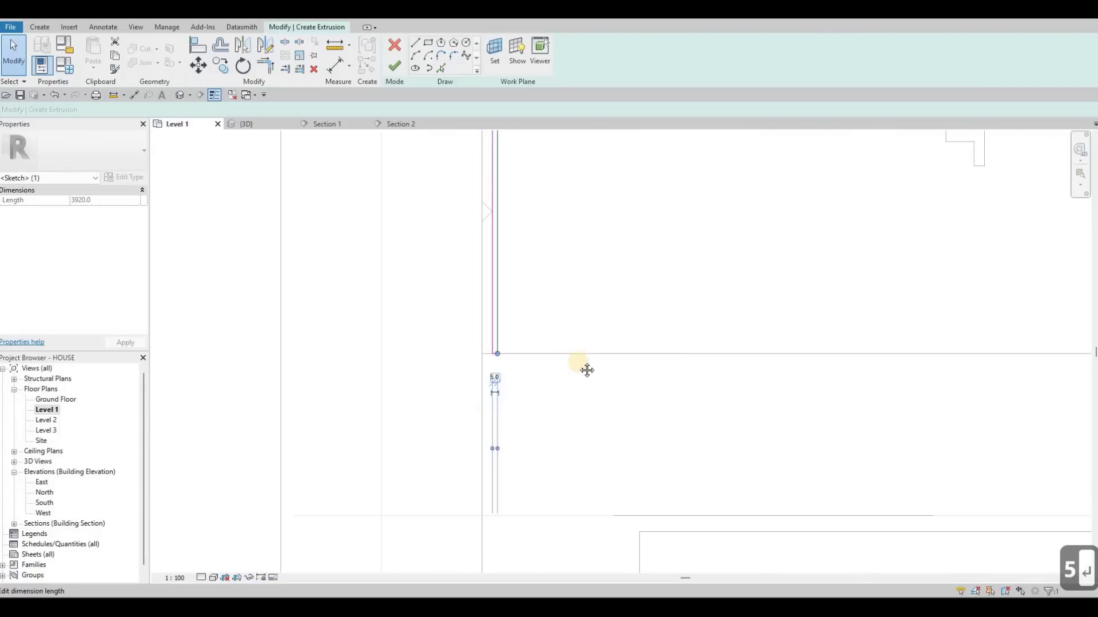
pyautogui.press('Escape')
# - Trim the inner and outer lines of the two strips together at the kitchen corner to form an L-shaped outline
pyautogui.scroll(-2, 580, 396)
pyautogui.scroll(-3, 581, 396)
pyautogui.scroll(3, 522, 385)
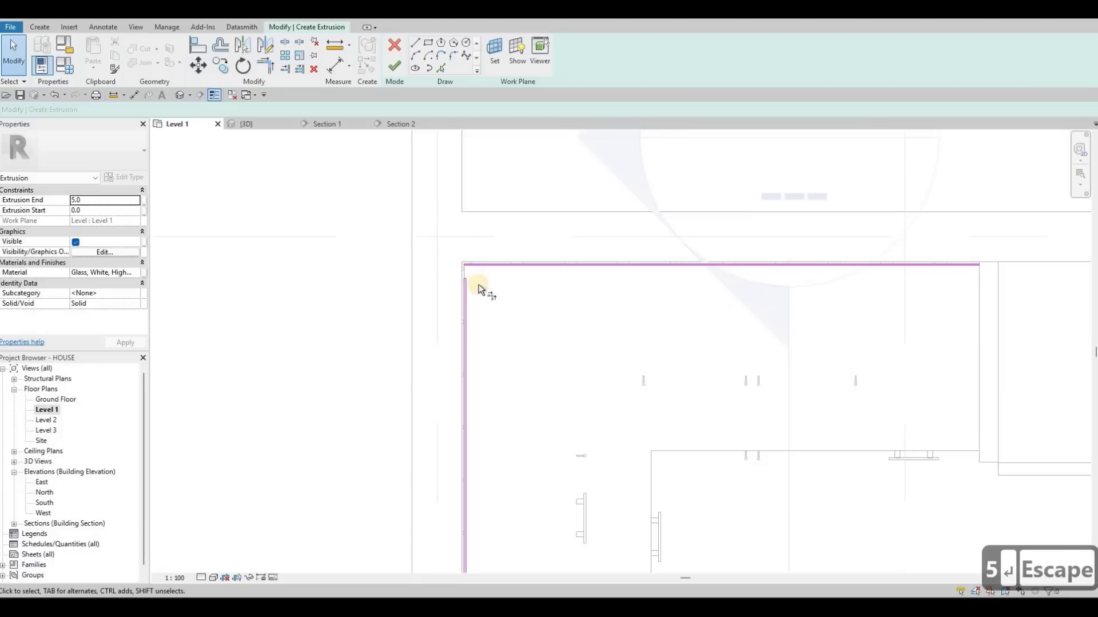
pyautogui.press('t')
pyautogui.press('r')
pyautogui.scroll(1, 464, 354)
pyautogui.scroll(3, 465, 355)
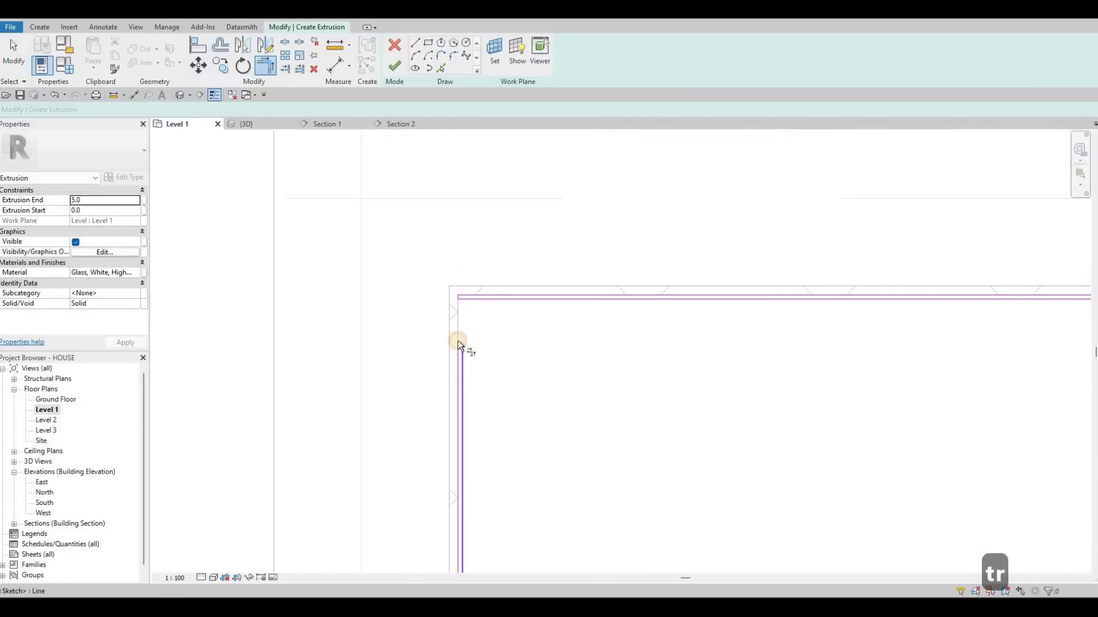
pyautogui.click(464, 317)
pyautogui.click(488, 294)
pyautogui.click(490, 298)
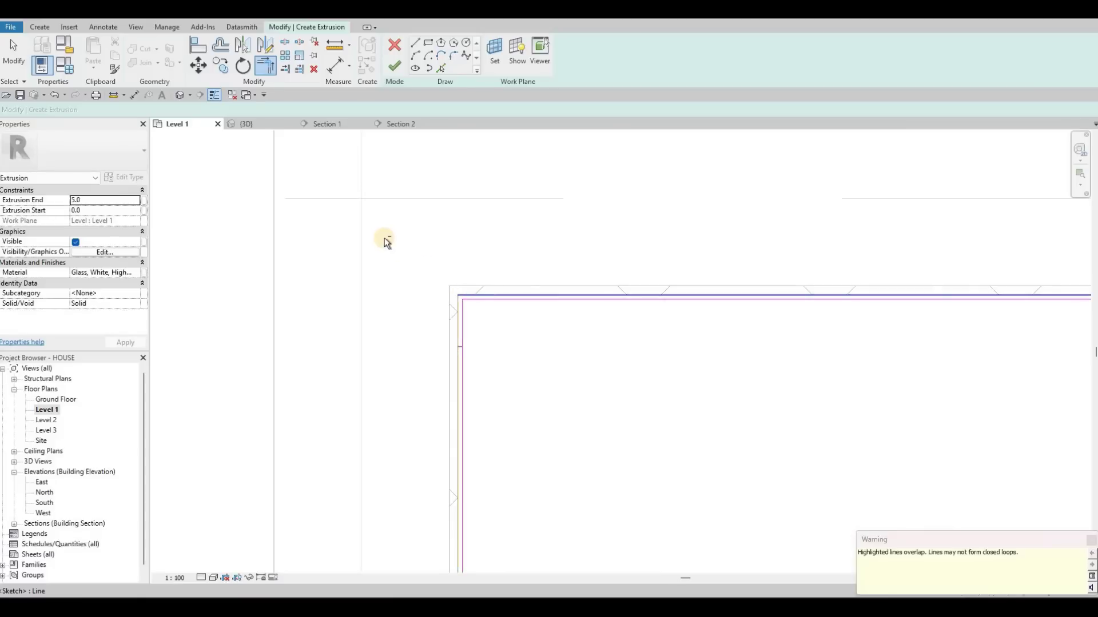
# - Delete the leftover short end segment near the corner and finish the extrusion sketch
pyautogui.press('Escape')
pyautogui.press('Escape')
pyautogui.press('Escape')
pyautogui.moveTo(384, 237); pyautogui.dragTo(499, 388)
pyautogui.press('Delete')
pyautogui.scroll(-2, 448, 235)
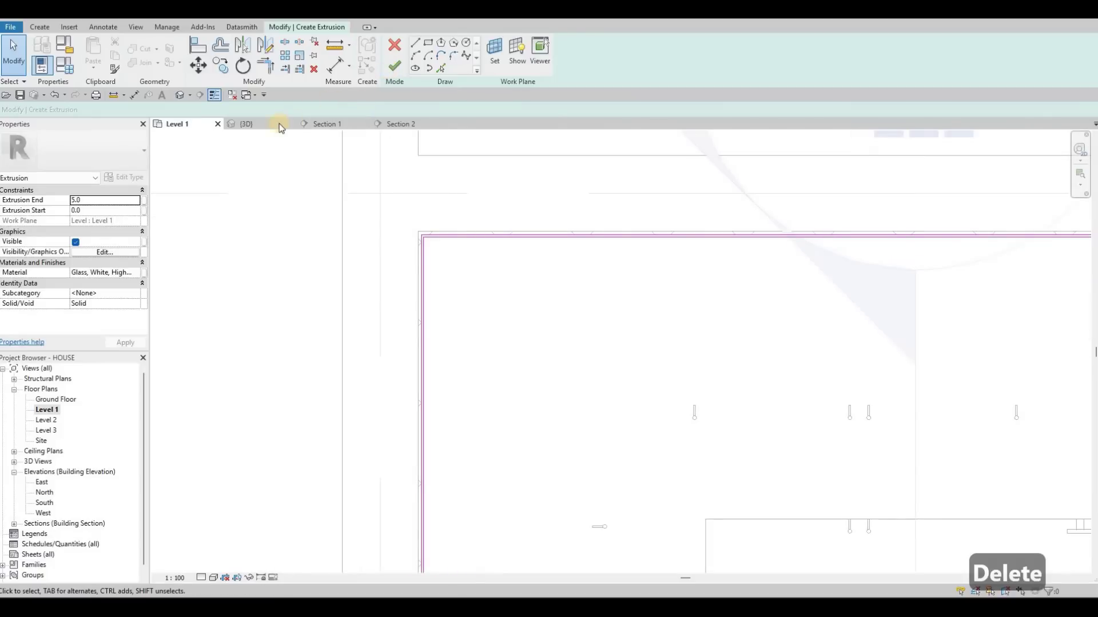
pyautogui.click(392, 70)
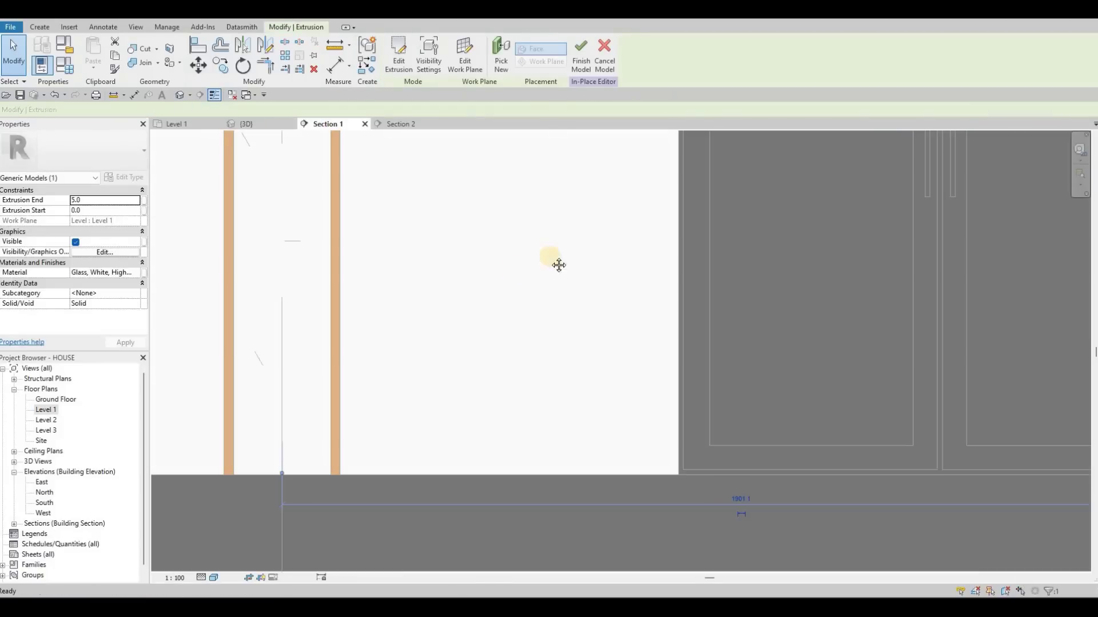
# - In Section 1, stretch the extrusion's top up to the underside of the upper cabinets, at 1579.0
pyautogui.scroll(-5, 592, 311)
pyautogui.moveTo(924, 375); pyautogui.dragTo(578, 412, button='middle')
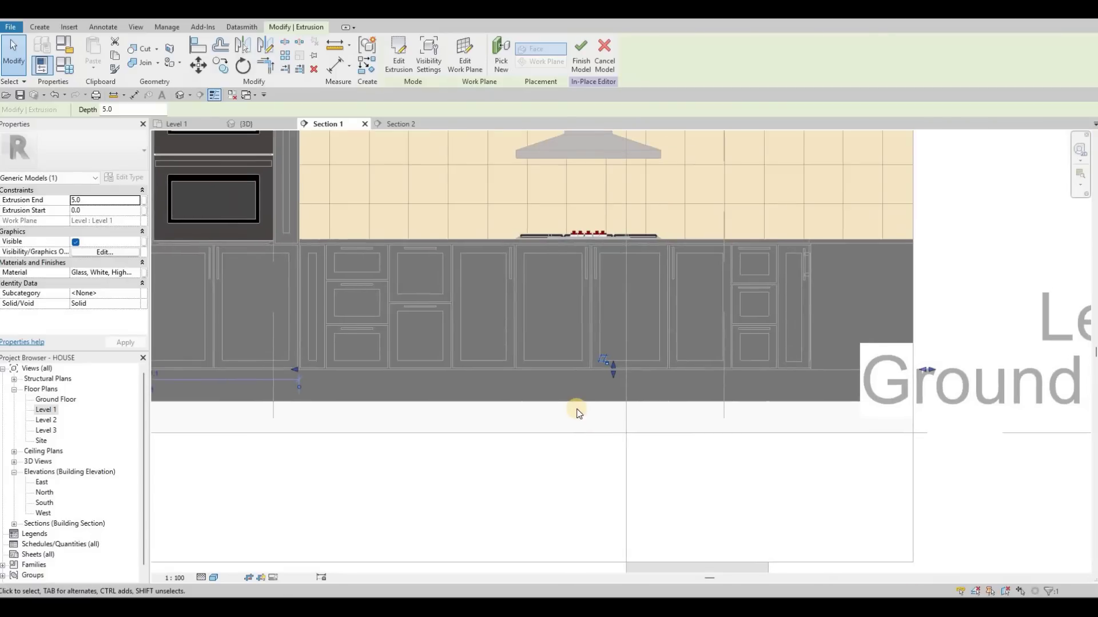
pyautogui.moveTo(616, 366); pyautogui.dragTo(572, 410, button='middle')
pyautogui.moveTo(548, 197); pyautogui.dragTo(548, 167)
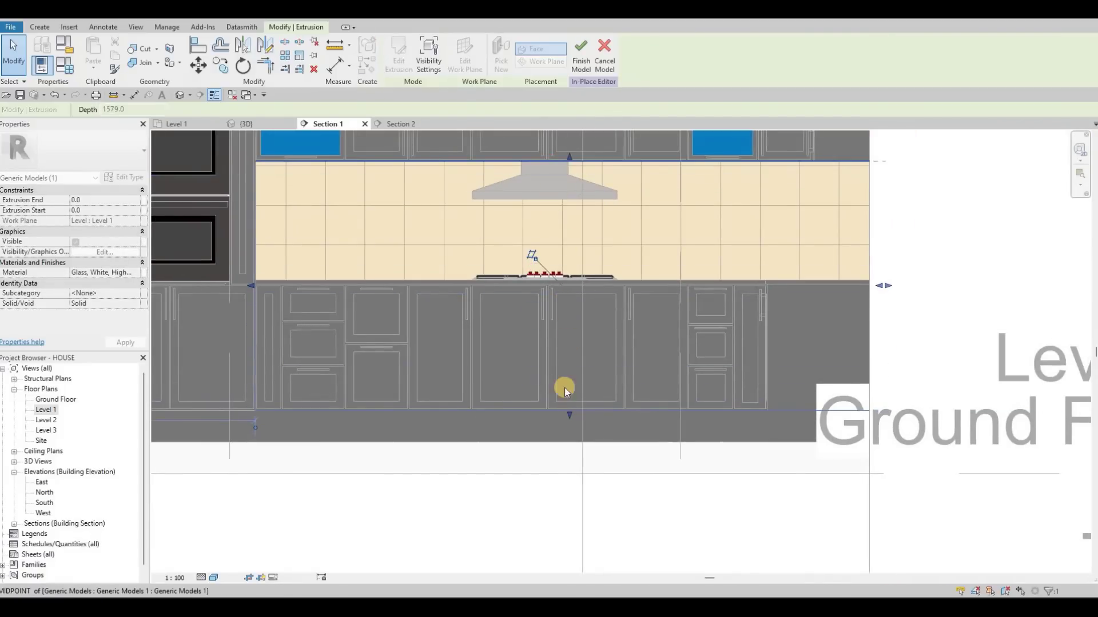
# - Raise the extrusion's lower face to 1570.8 so that only a thin strip remains under the upper cabinets
pyautogui.moveTo(579, 174); pyautogui.dragTo(560, 171)
pyautogui.scroll(5, 609, 272)
pyautogui.moveTo(592, 233); pyautogui.dragTo(620, 287, button='middle')
pyautogui.moveTo(614, 199); pyautogui.dragTo(613, 197)
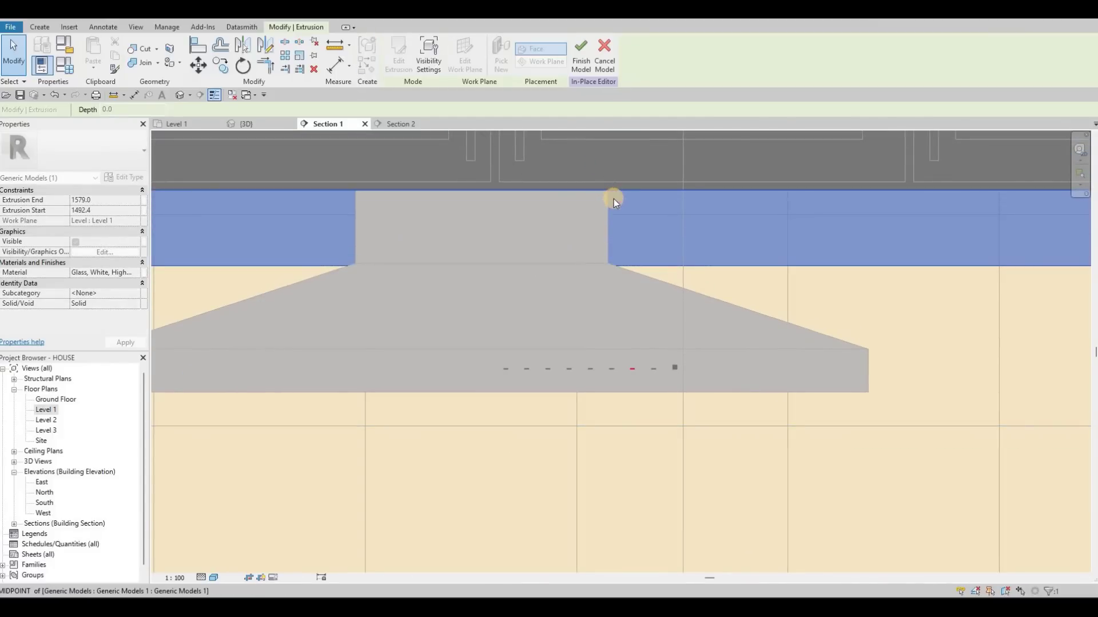
pyautogui.scroll(-4, 606, 239)
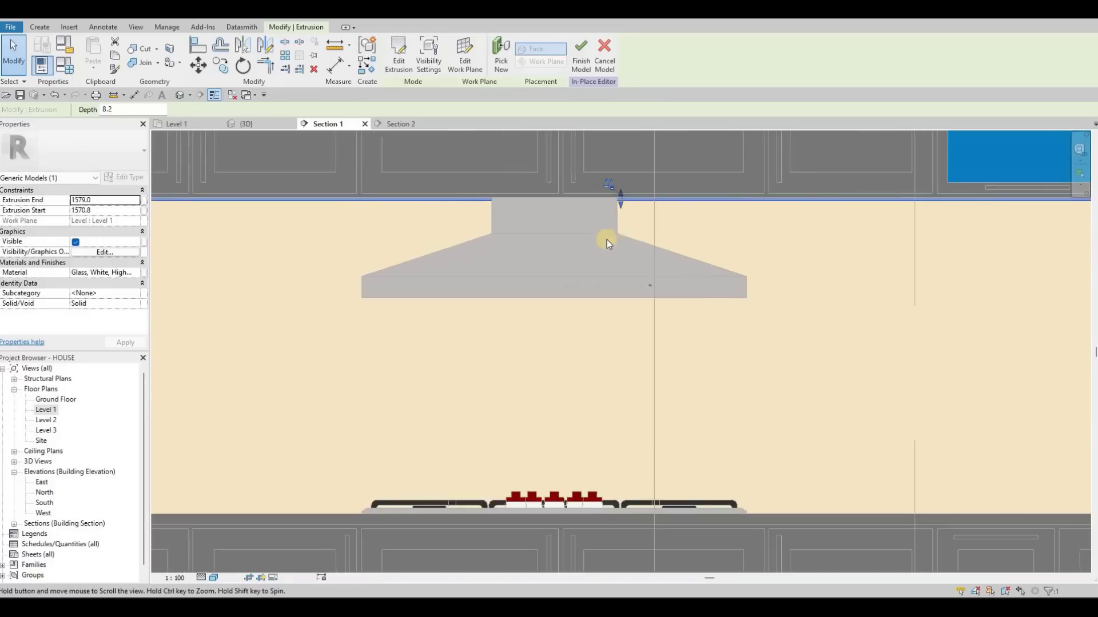
pyautogui.scroll(-2, 606, 241)
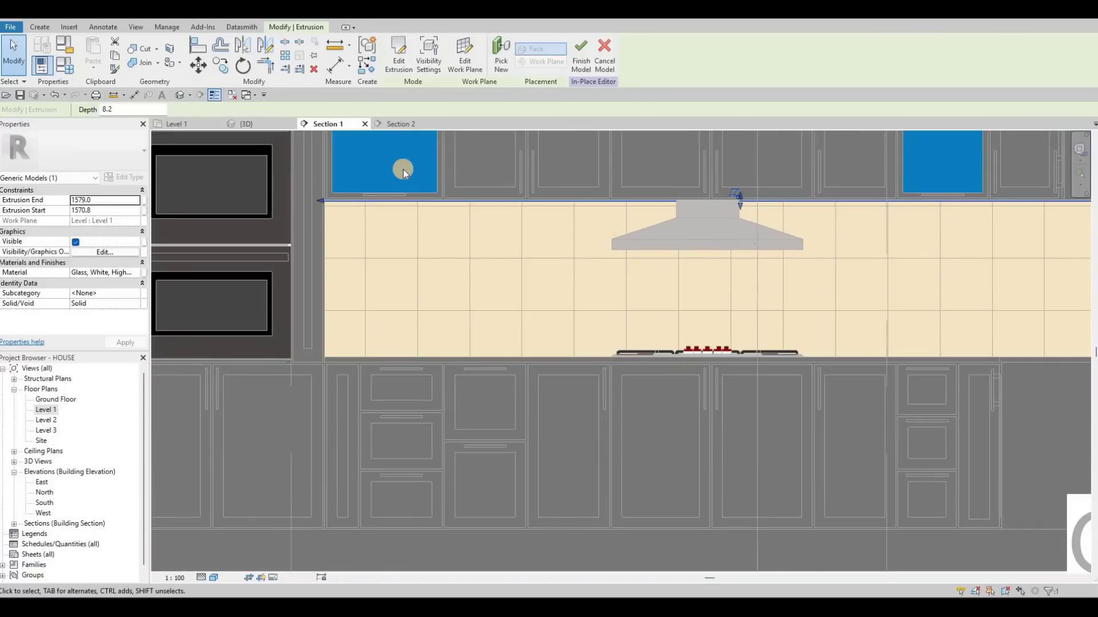
pyautogui.press('Escape')
# - Examine the strip's fit beneath the upper cabinets and the tall oven cabinet beside it
pyautogui.scroll(5, 514, 209)
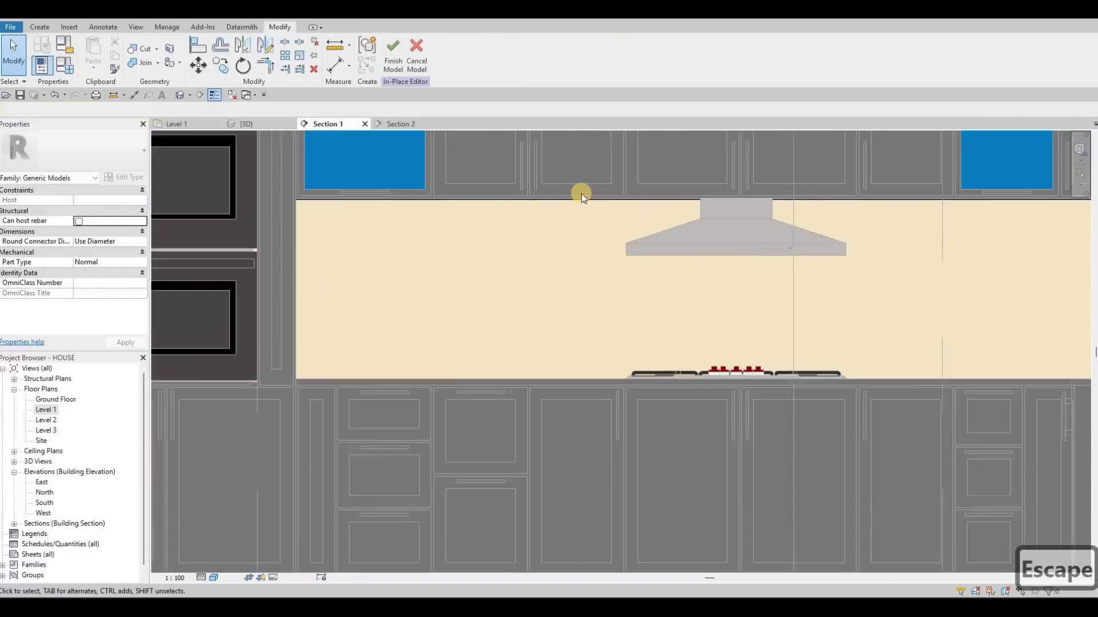
pyautogui.click(484, 216)
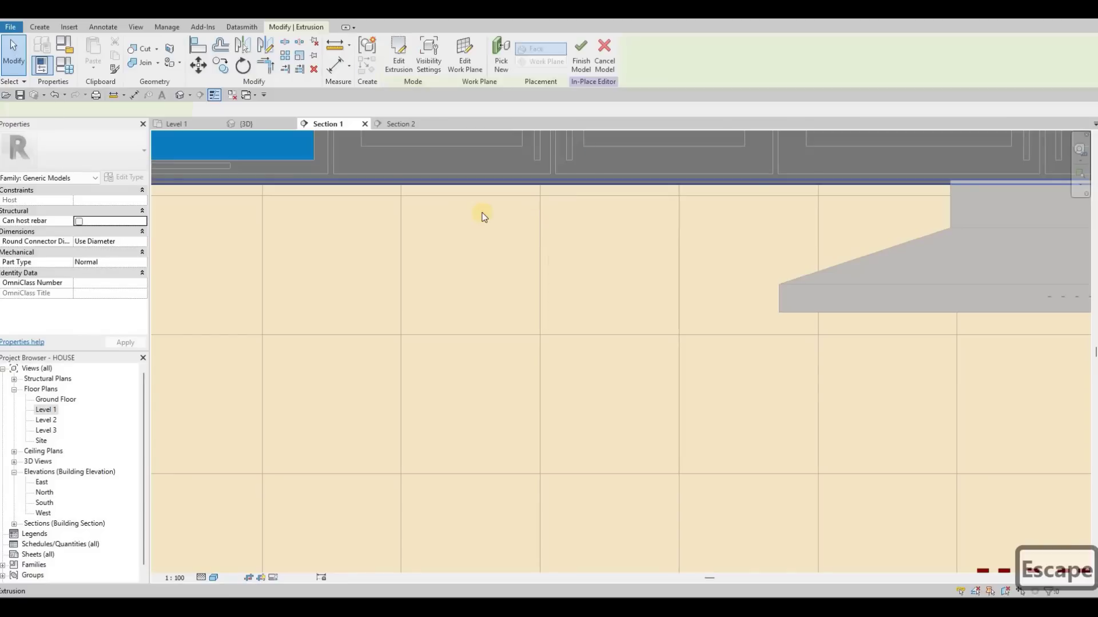
pyautogui.scroll(-2, 487, 215)
pyautogui.scroll(-3, 504, 234)
pyautogui.moveTo(533, 328); pyautogui.dragTo(520, 283, button='middle')
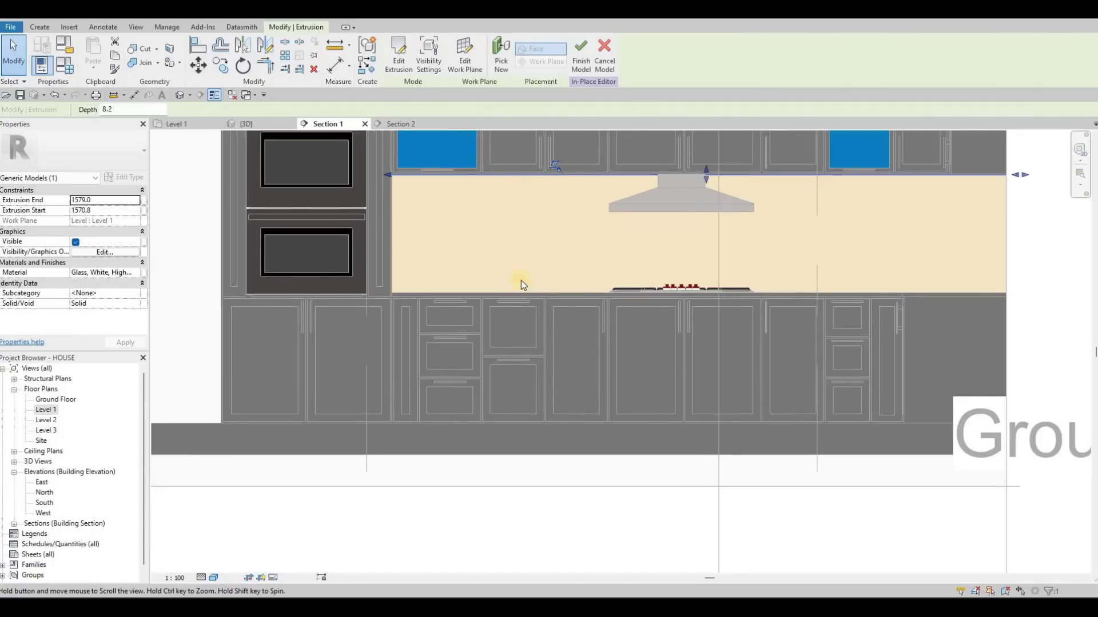
pyautogui.moveTo(416, 168); pyautogui.dragTo(431, 191, button='middle')
pyautogui.moveTo(400, 133); pyautogui.dragTo(457, 231, button='middle')
pyautogui.scroll(-1, 456, 231)
pyautogui.scroll(2, 429, 189)
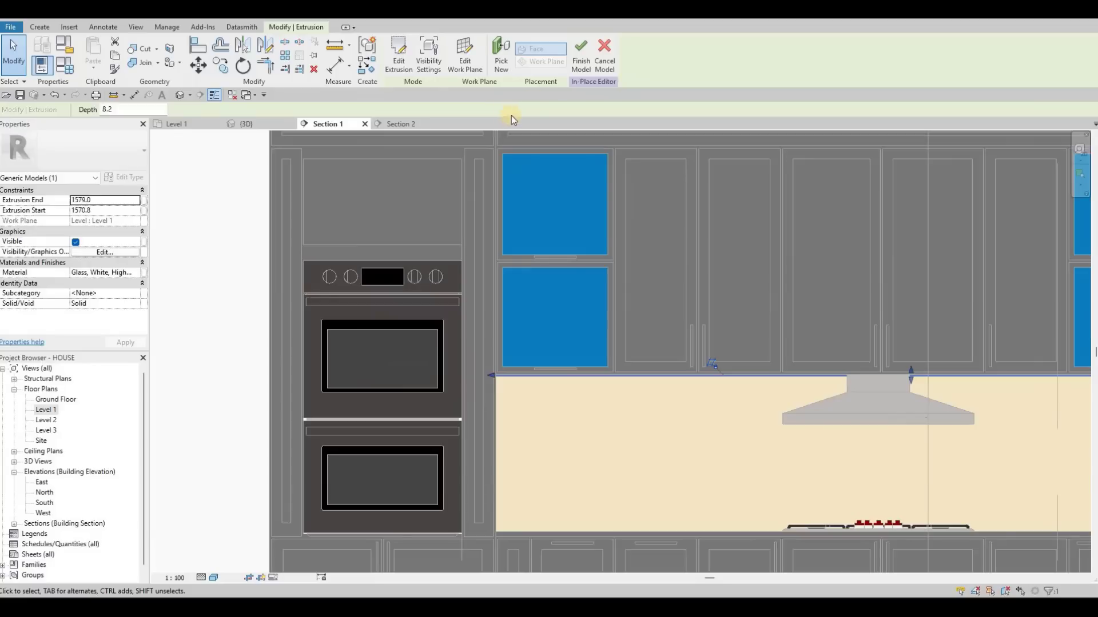
pyautogui.scroll(7, 103, 45)
# - Start a new extrusion in Section 1, picking the face of the recess above the double oven as its work plane
pyautogui.click(95, 50)
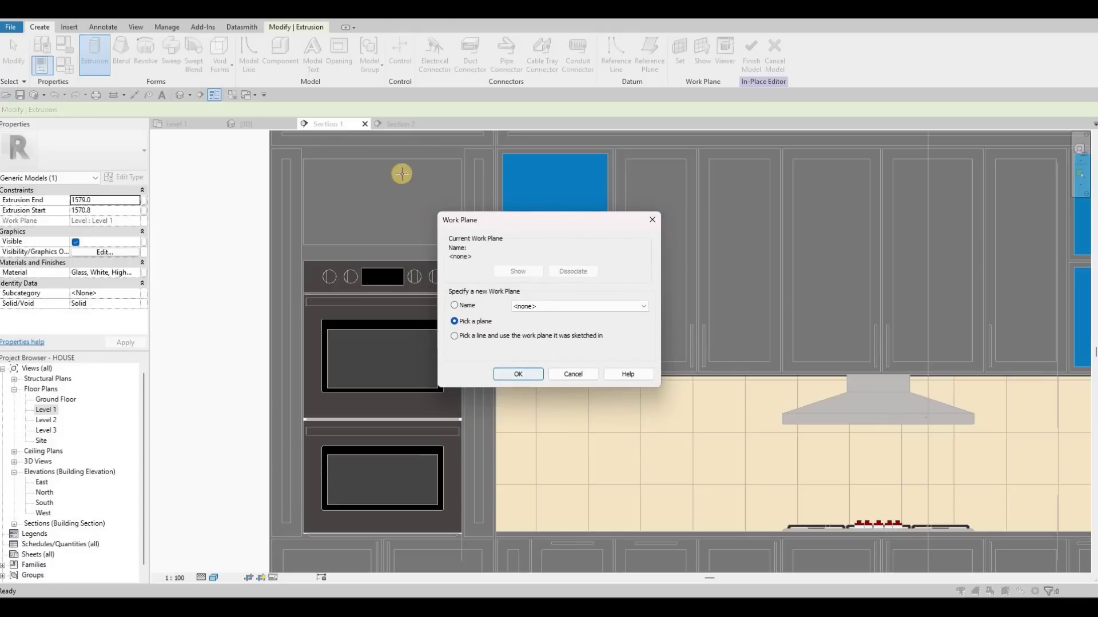
pyautogui.press('Return')
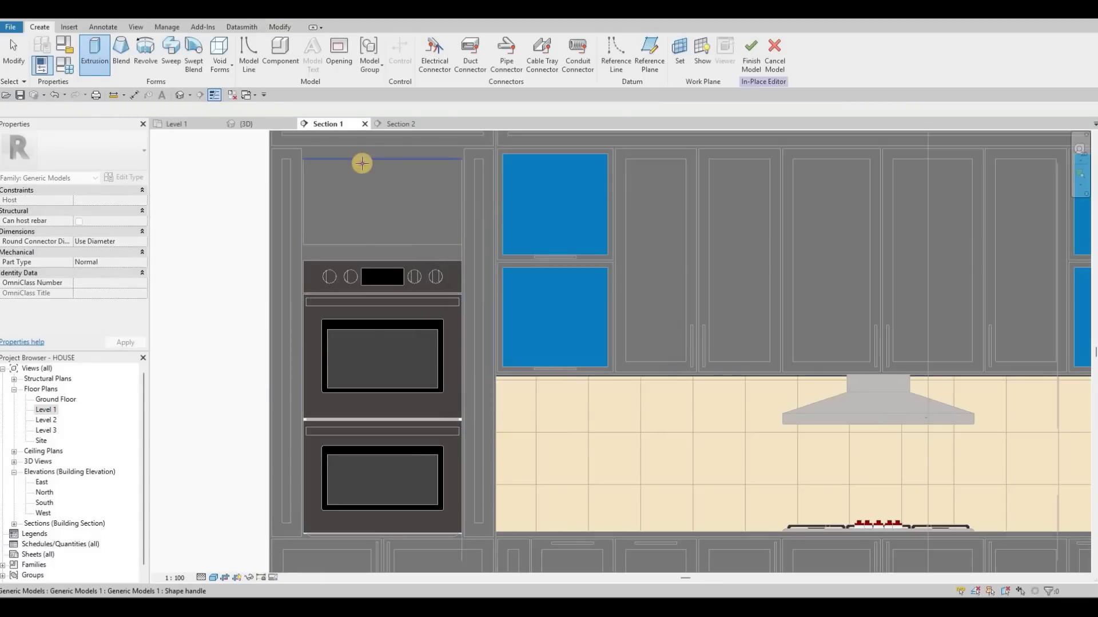
pyautogui.press('Tab')
pyautogui.click(444, 167)
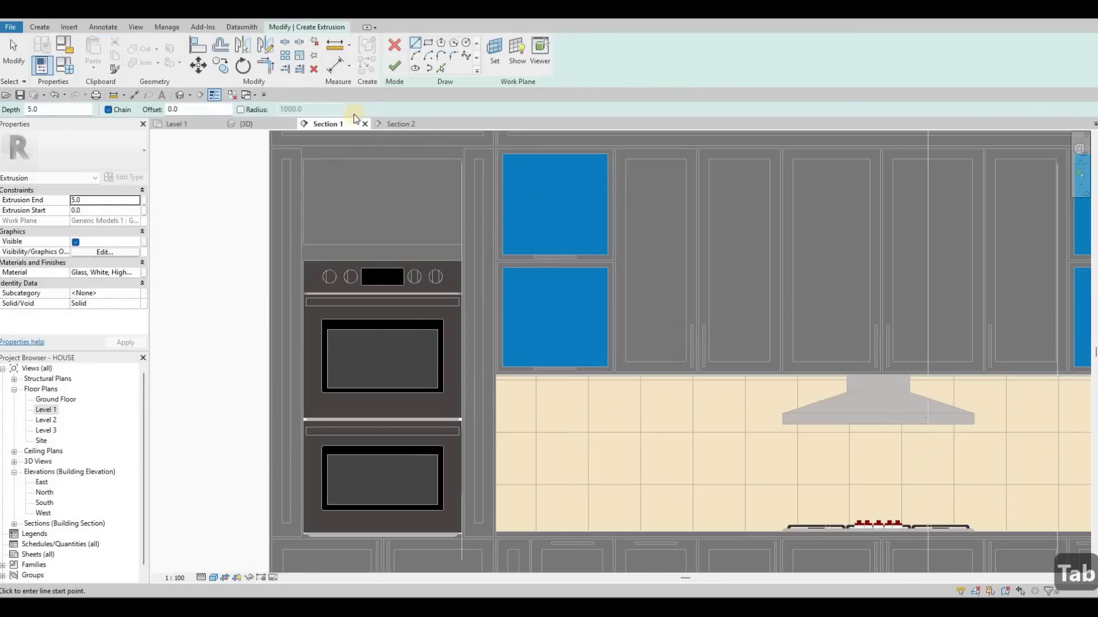
pyautogui.moveTo(343, 146); pyautogui.dragTo(464, 189, button='middle')
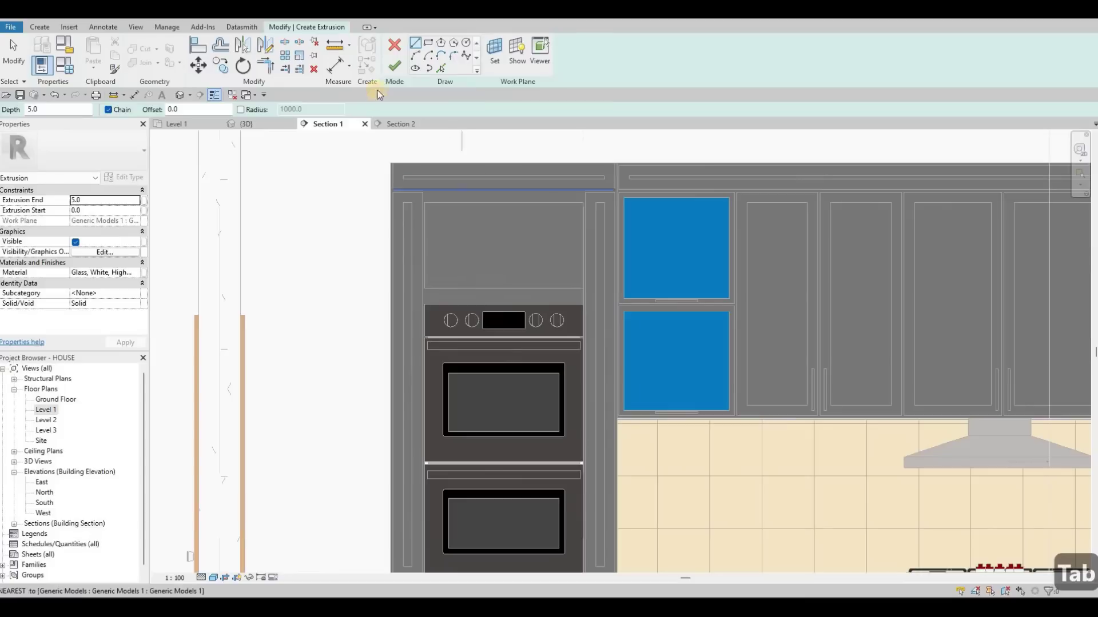
pyautogui.click(428, 43)
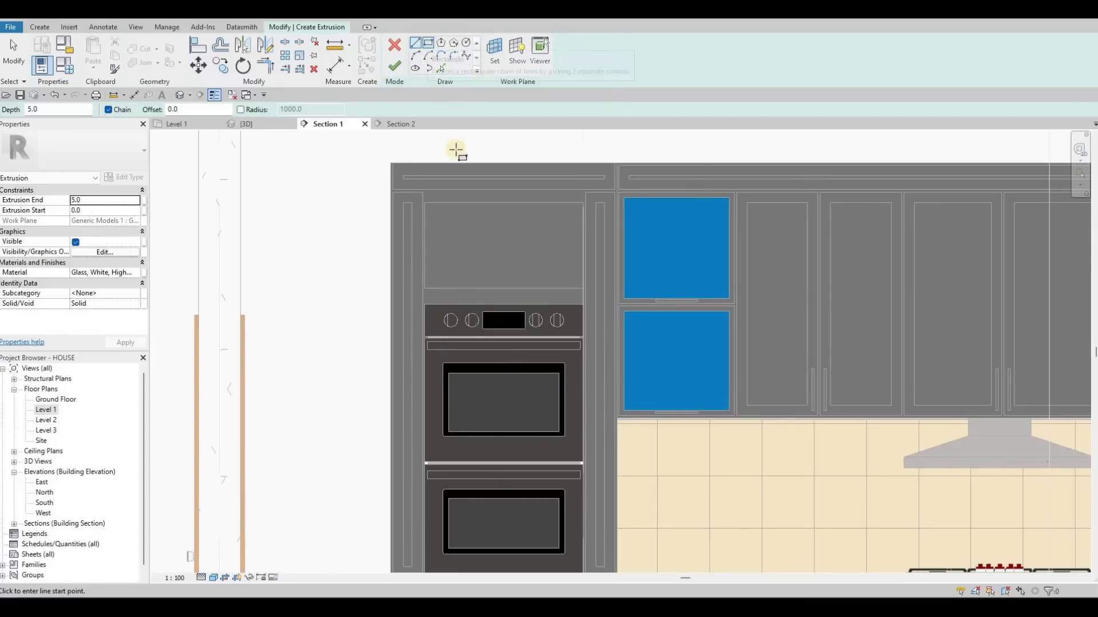
pyautogui.scroll(2, 451, 152)
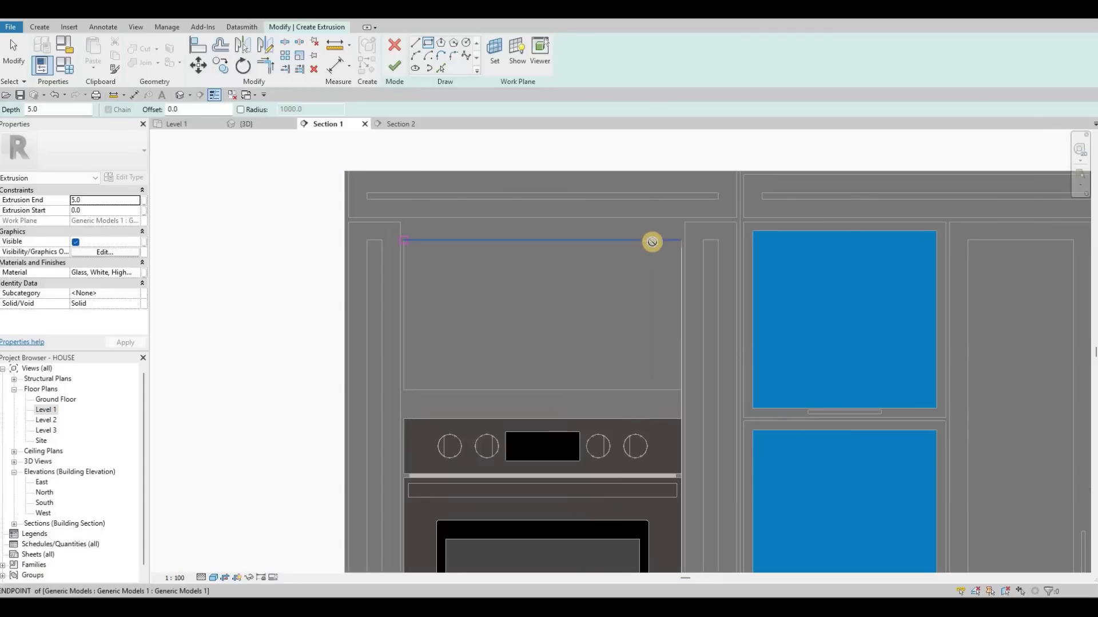
pyautogui.click(674, 240)
pyautogui.scroll(3, 684, 241)
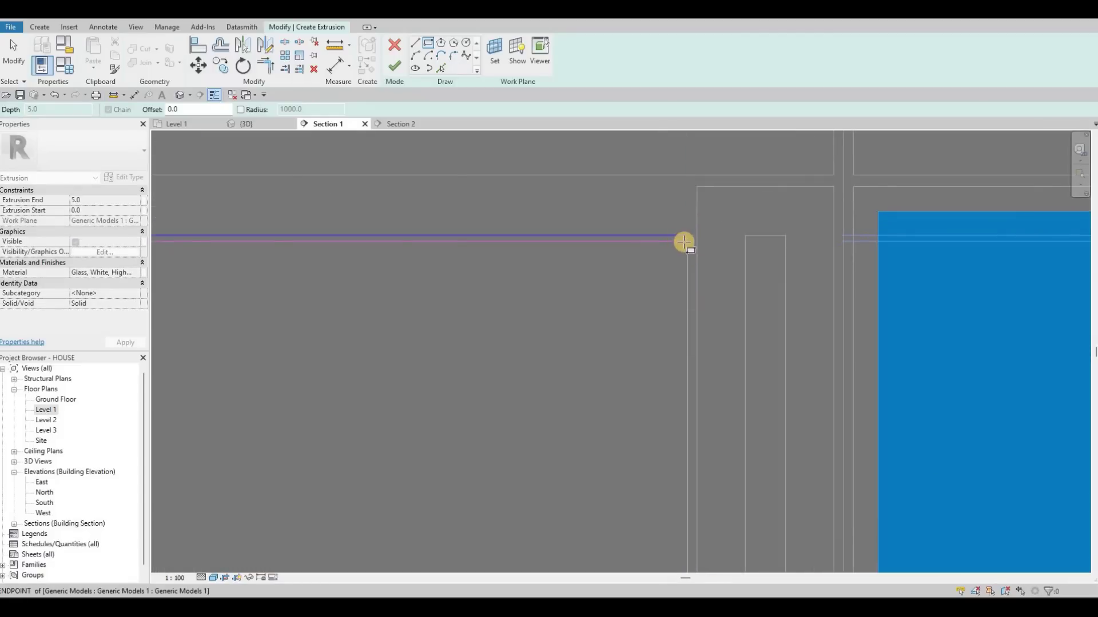
pyautogui.click(684, 241)
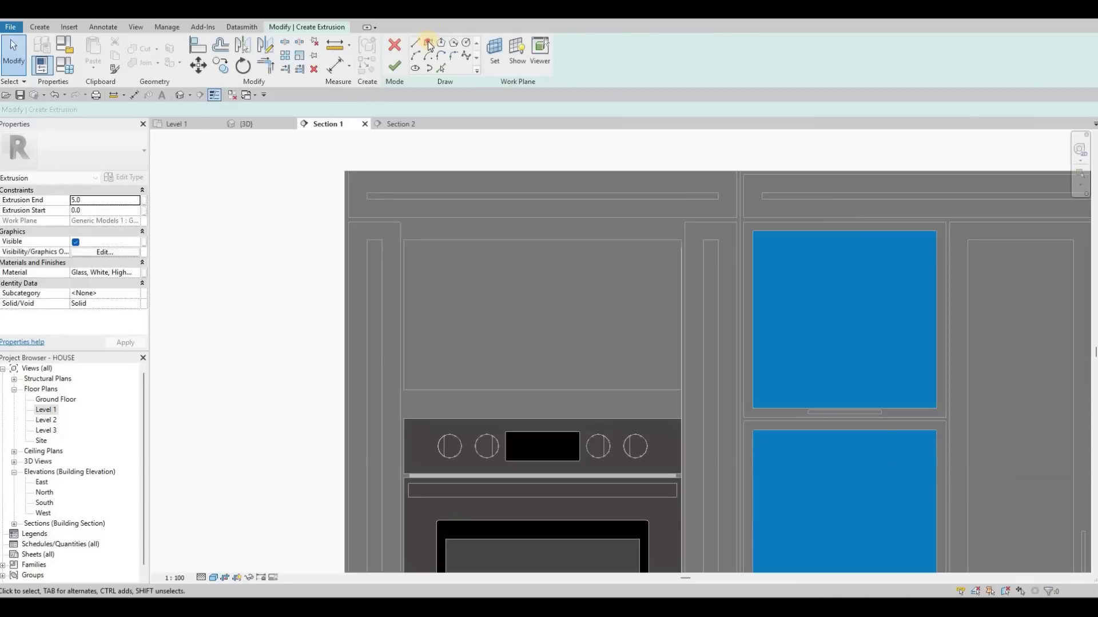
# - Sketch a thin rectangle about 758.8 wide and 15.4 high along the upper edge of the recess above the ovens
pyautogui.click(405, 243)
pyautogui.scroll(2, 669, 231)
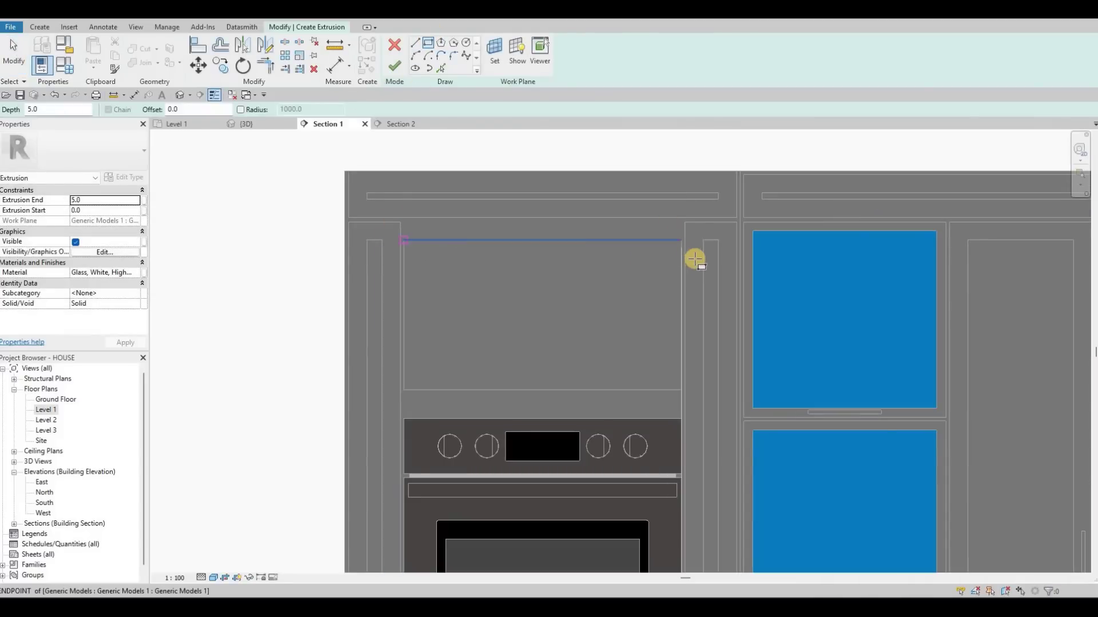
pyautogui.scroll(2, 694, 257)
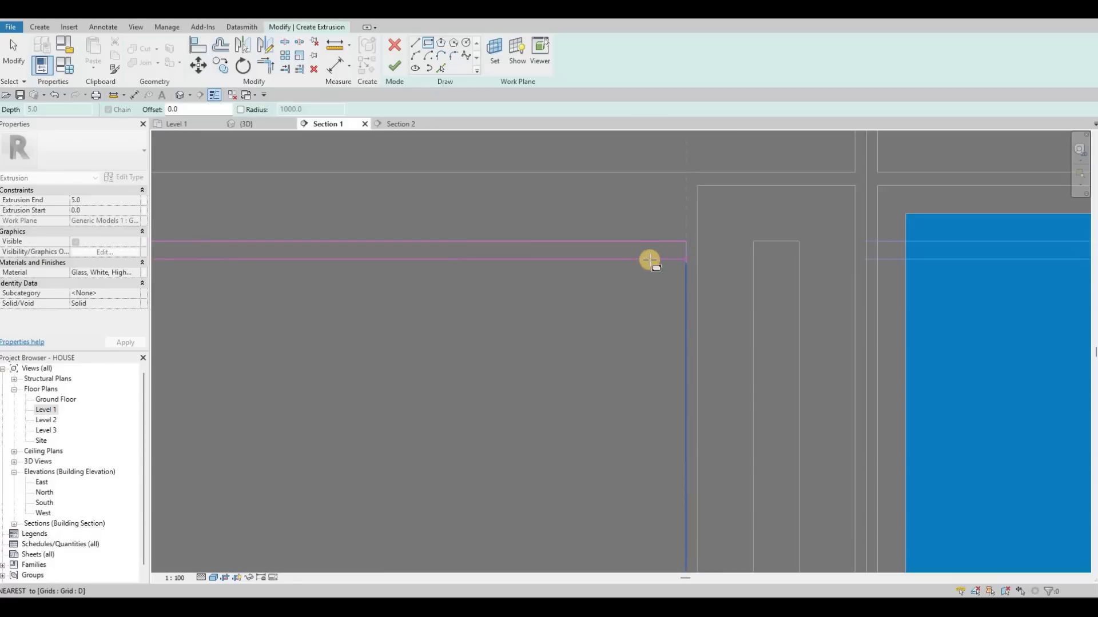
pyautogui.click(651, 261)
pyautogui.press('`')
pyautogui.press('`')
pyautogui.press('`')
pyautogui.press('Escape')
pyautogui.press('Escape')
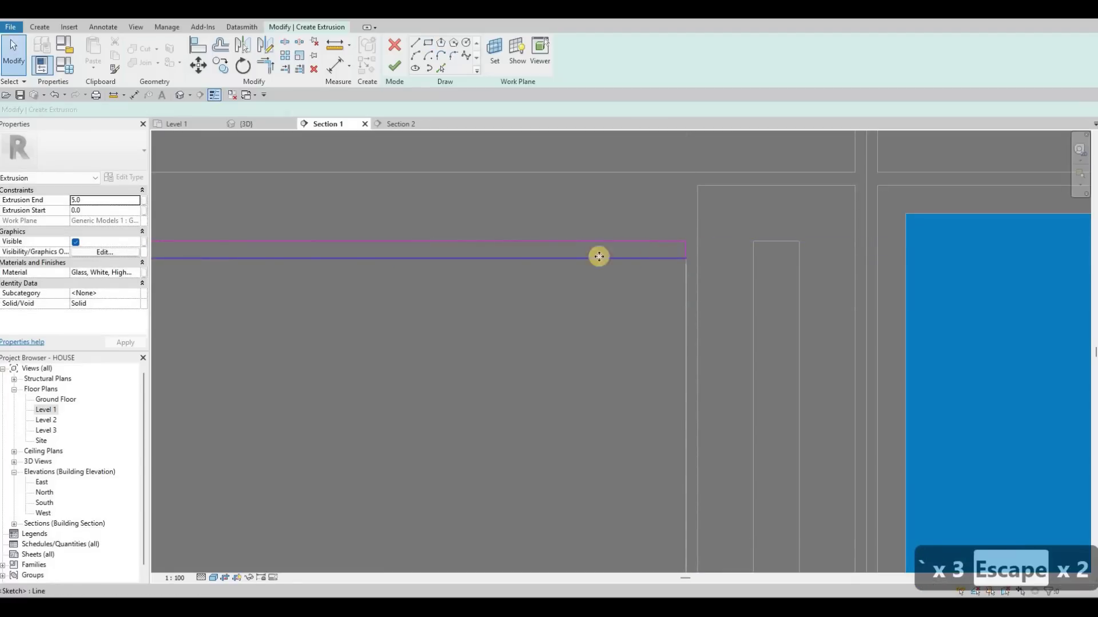
# - Set the rectangle's height to 5 and finish the extrusion sketch
pyautogui.click(561, 258)
pyautogui.scroll(-3, 263, 221)
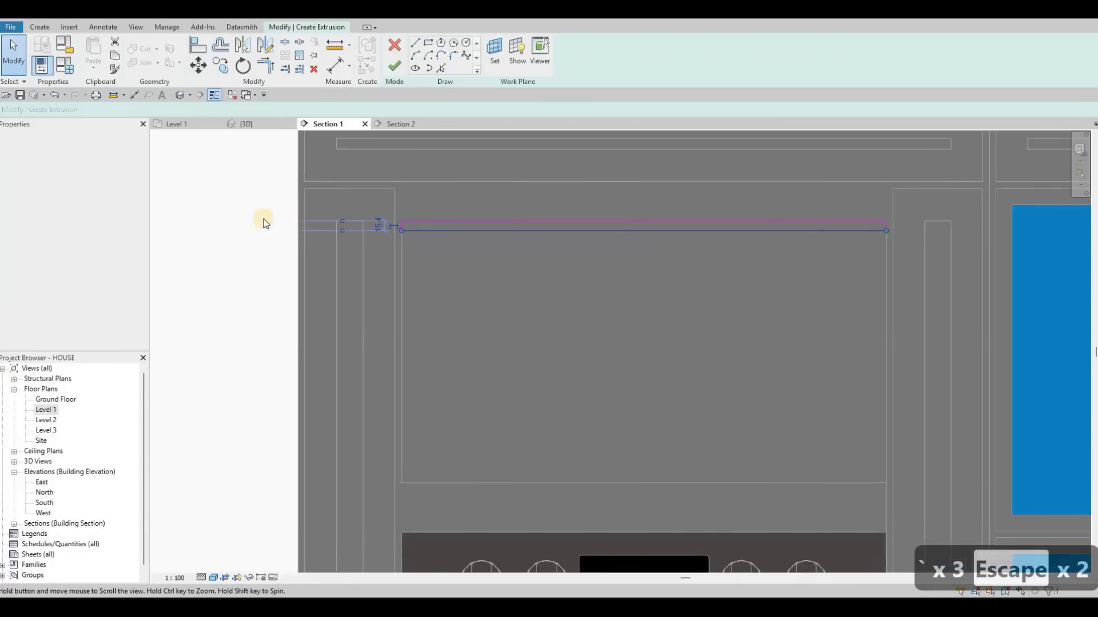
pyautogui.scroll(4, 262, 219)
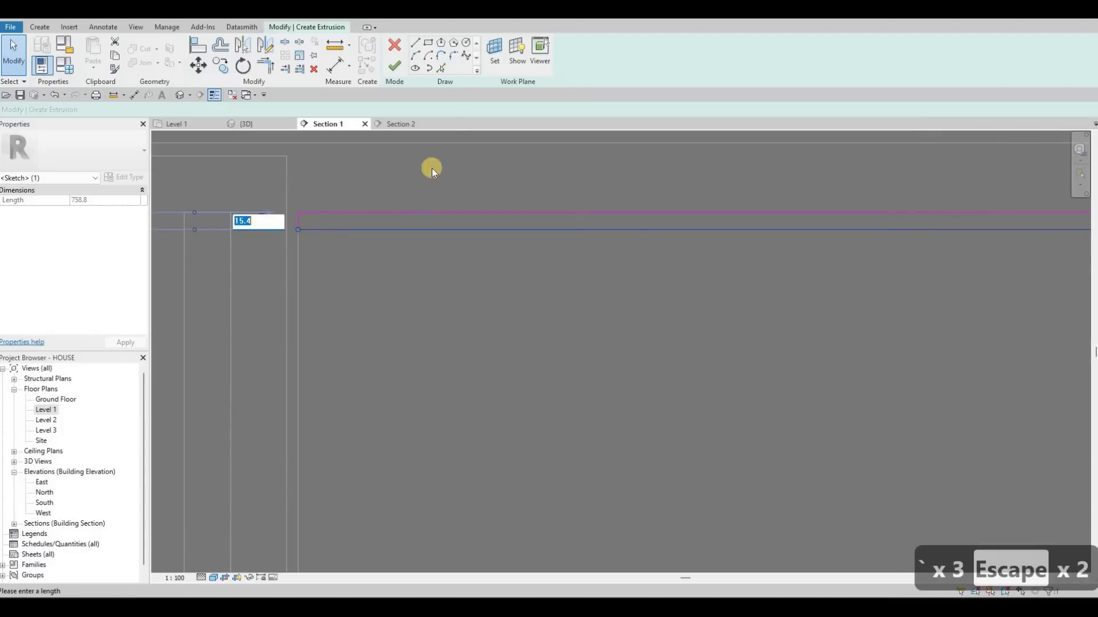
pyautogui.write('5')
pyautogui.press('Return')
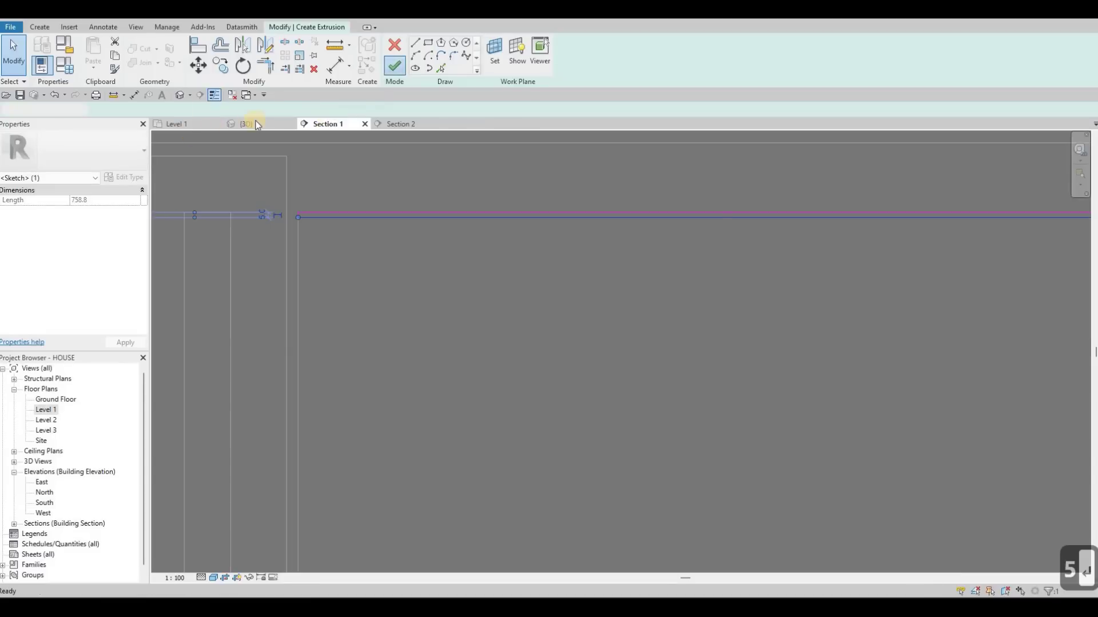
# - Examine the new strip's position at the oven cabinet in the Level 1 plan and the 3D view
pyautogui.click(184, 126)
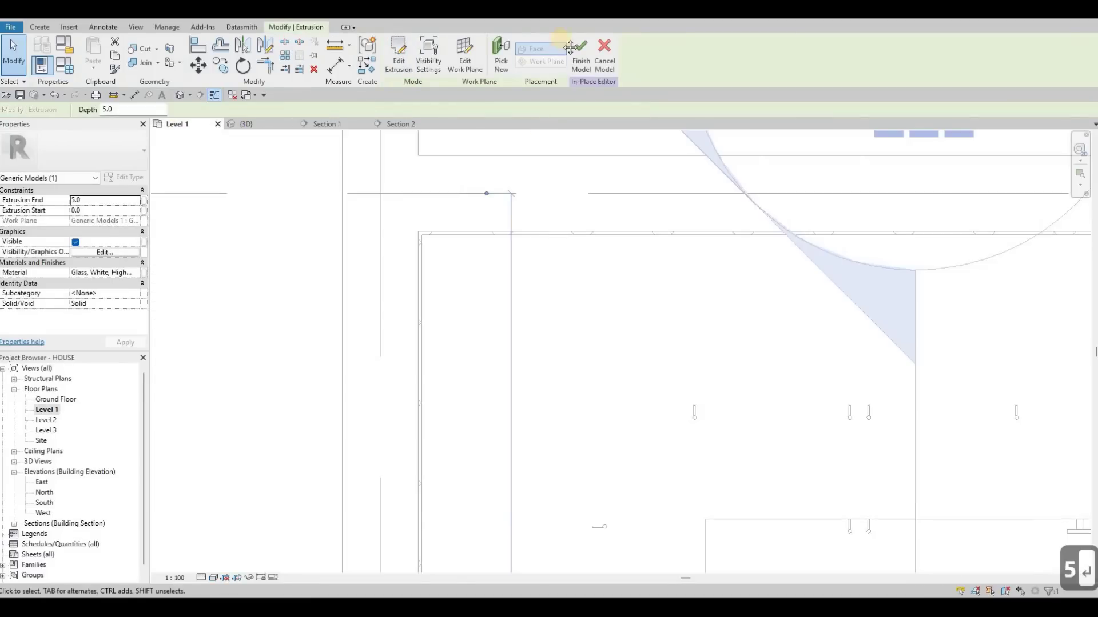
pyautogui.scroll(-7, 522, 103)
pyautogui.moveTo(478, 459); pyautogui.dragTo(517, 245, button='middle')
pyautogui.moveTo(520, 480); pyautogui.dragTo(514, 333, button='middle')
pyautogui.scroll(4, 517, 360)
pyautogui.scroll(-3, 444, 292)
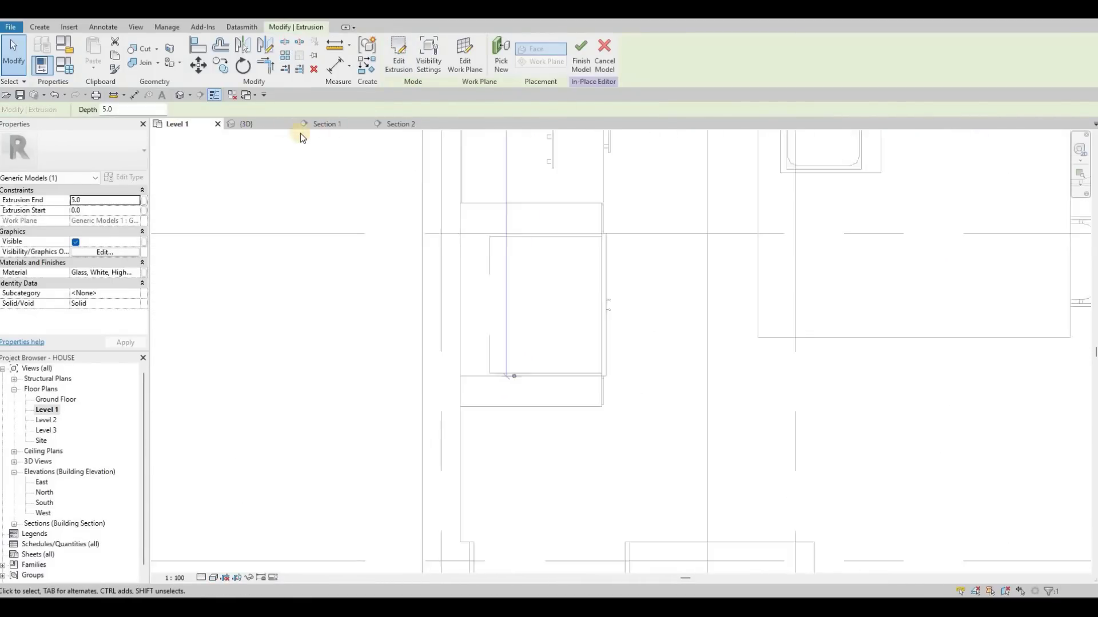
pyautogui.click(277, 121)
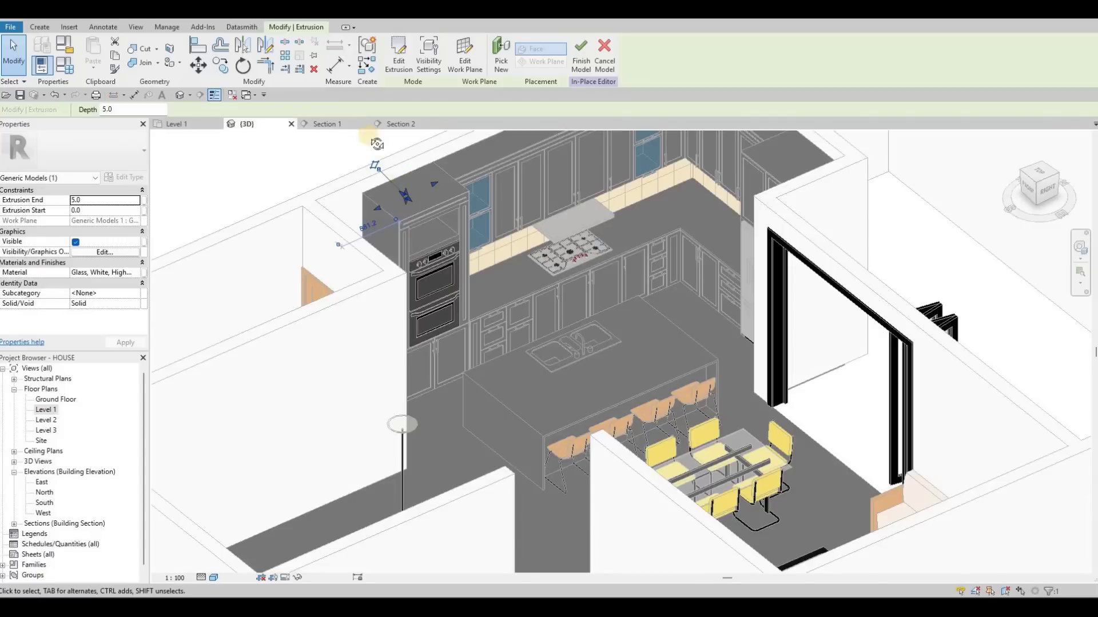
pyautogui.keyDown('shift'); pyautogui.moveTo(441, 142); pyautogui.dragTo(285, 162, button='middle'); pyautogui.keyUp('shift')
pyautogui.moveTo(418, 235); pyautogui.dragTo(352, 86, button='middle')
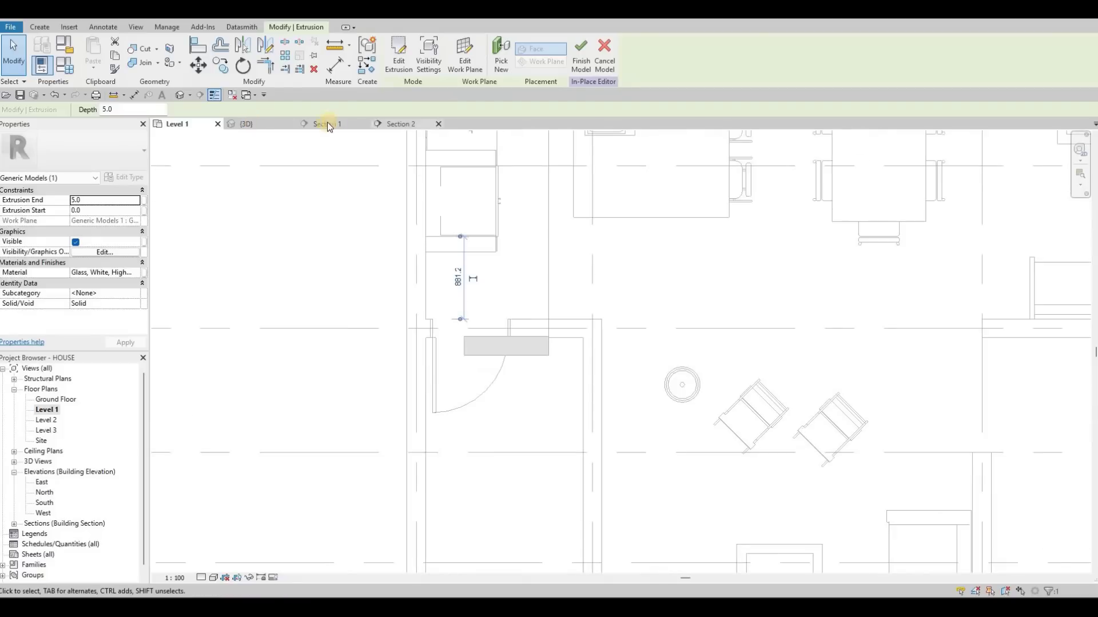
pyautogui.hotkey('ctrl', 'Tab')
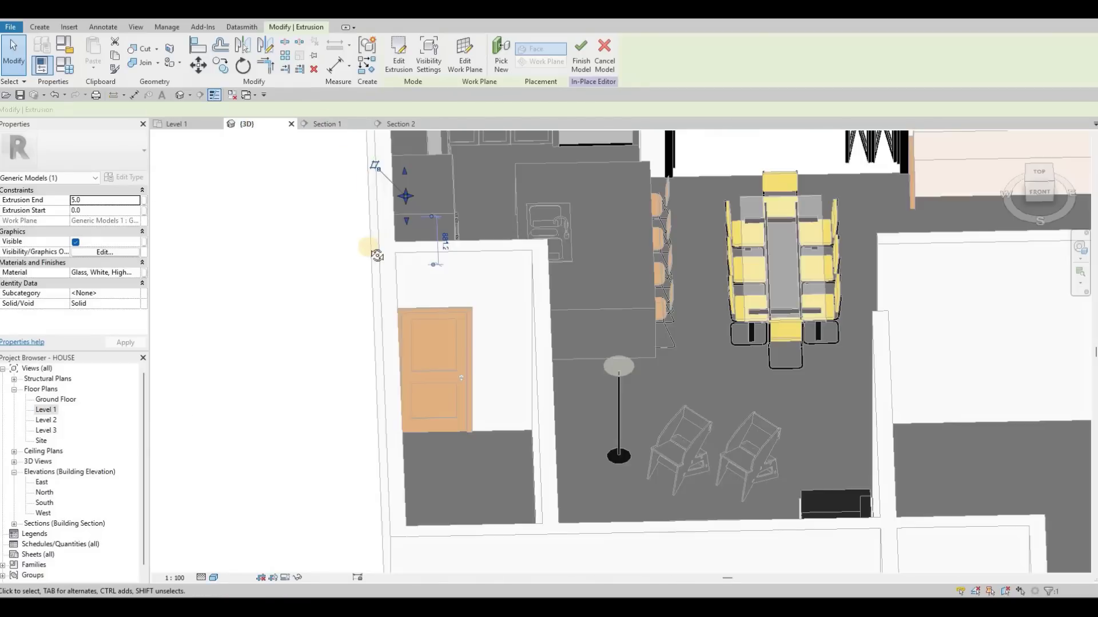
# - In the 3D view, stretch the strip's face to give the extrusion a depth of 33.4
pyautogui.keyDown('shift'); pyautogui.moveTo(388, 201); pyautogui.dragTo(409, 209, button='middle'); pyautogui.keyUp('shift')
pyautogui.scroll(2, 412, 208)
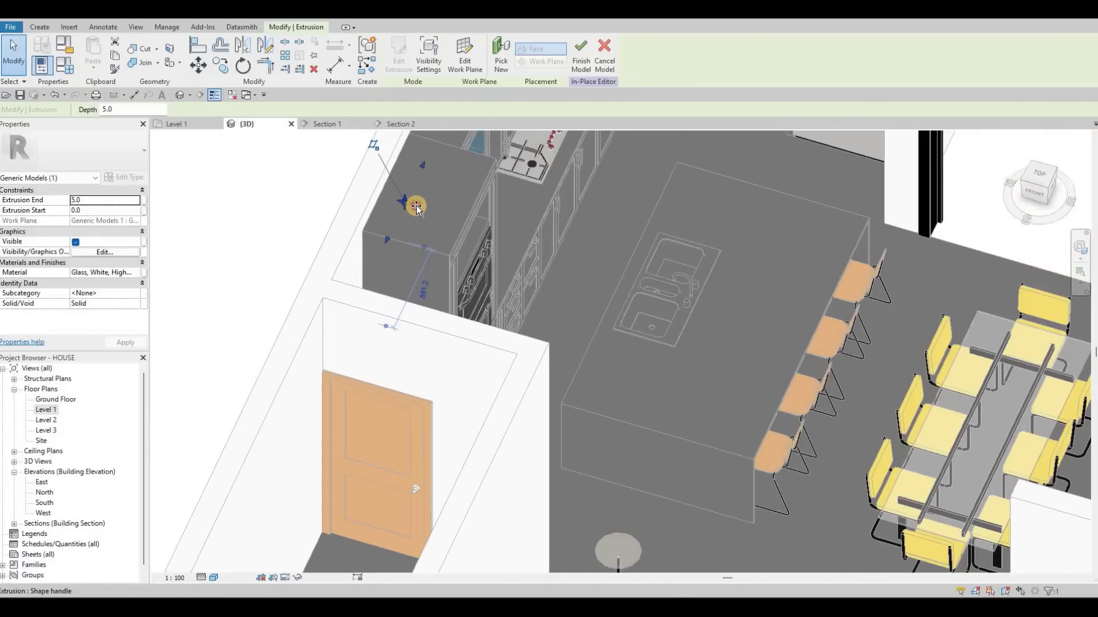
pyautogui.scroll(3, 409, 208)
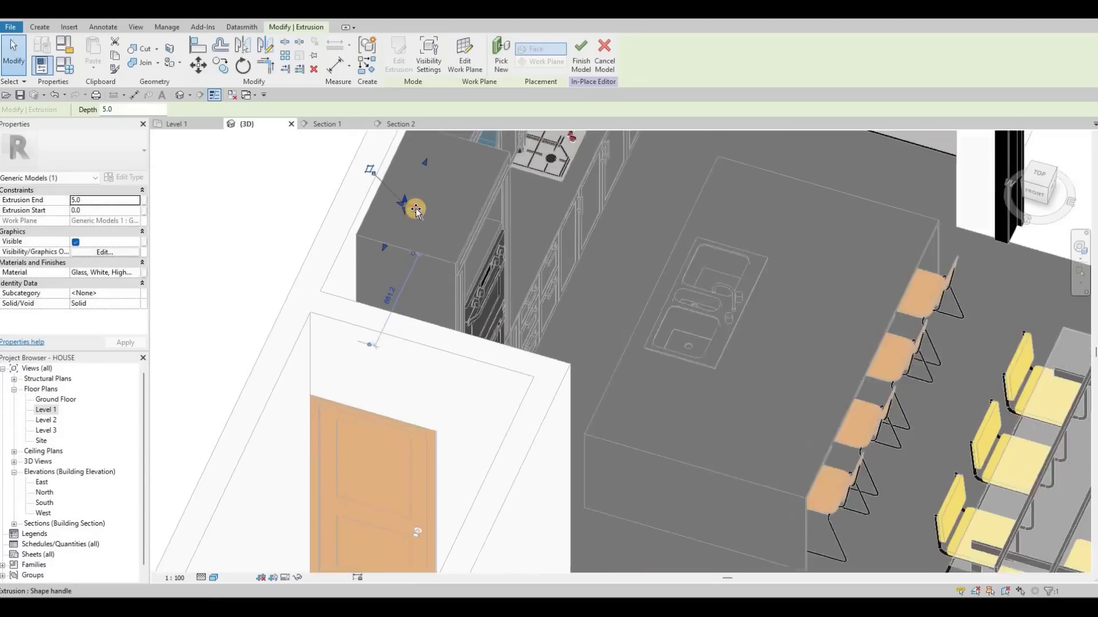
pyautogui.moveTo(416, 209); pyautogui.dragTo(470, 218)
# - Pull the strip's face in the 3D view so that the extrusion ends at 24.7
pyautogui.moveTo(470, 218)
pyautogui.keyDown('shift'); pyautogui.mouseDown(button='middle')
pyautogui.moveTo(399, 166)
pyautogui.moveTo(363, 372)
pyautogui.moveTo(316, 484)
pyautogui.moveTo(456, 360)
pyautogui.mouseUp(button='middle'); pyautogui.keyUp('shift')
pyautogui.keyDown('shift'); pyautogui.moveTo(453, 520); pyautogui.dragTo(329, 359, button='middle'); pyautogui.keyUp('shift')
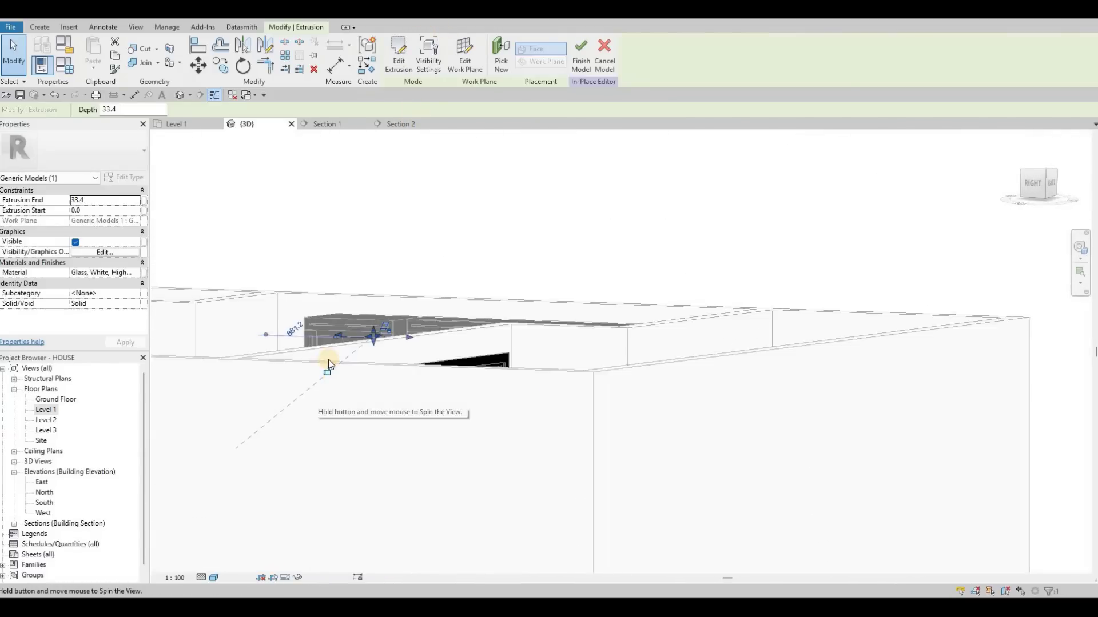
pyautogui.scroll(8, 356, 338)
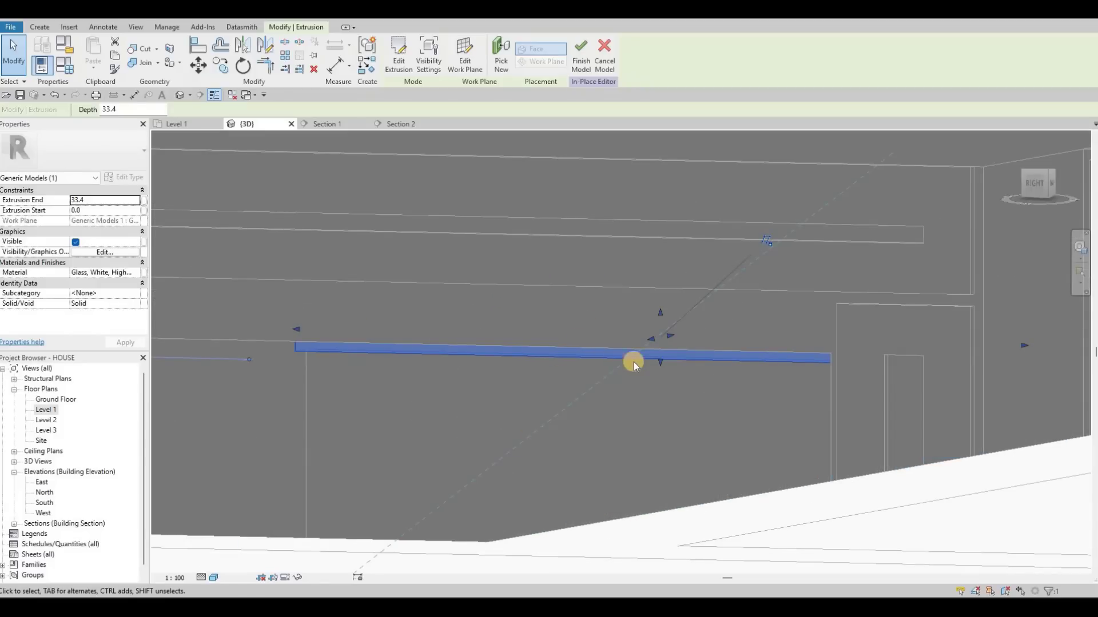
pyautogui.keyDown('shift'); pyautogui.moveTo(634, 362); pyautogui.dragTo(648, 339, button='middle'); pyautogui.keyUp('shift')
pyautogui.moveTo(653, 337); pyautogui.dragTo(791, 223)
pyautogui.keyDown('shift'); pyautogui.moveTo(782, 215); pyautogui.dragTo(327, 117, button='middle'); pyautogui.keyUp('shift')
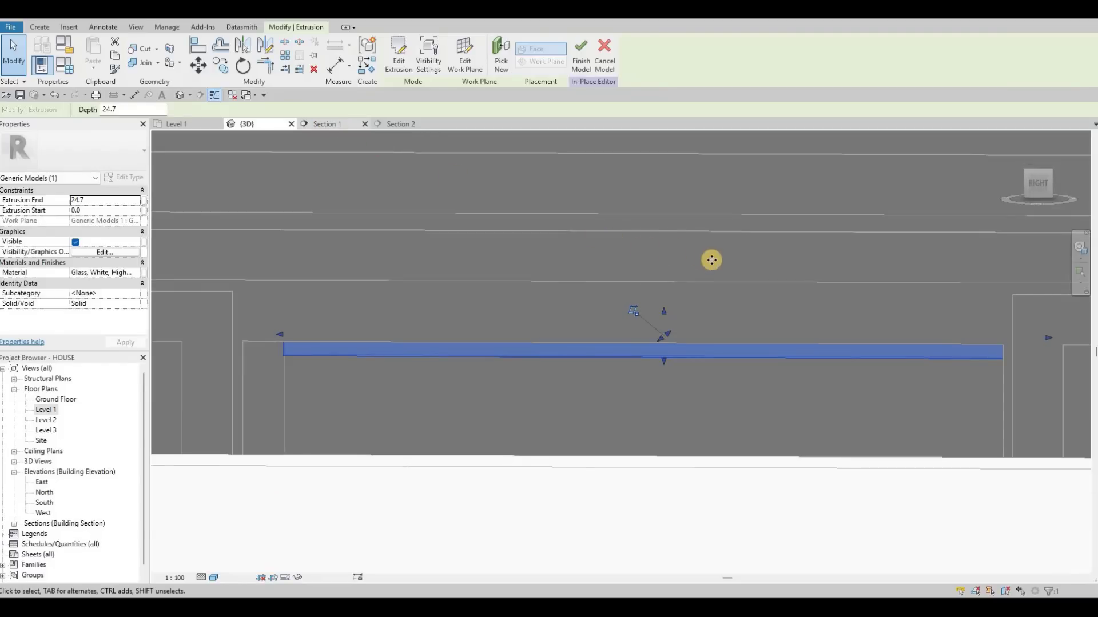
# - In Section 1, stretch the strip's lower edge slightly downward to thicken it, and deselect the extrusion
pyautogui.hotkey('ctrl', 'Tab')
pyautogui.moveTo(727, 236); pyautogui.dragTo(534, 221)
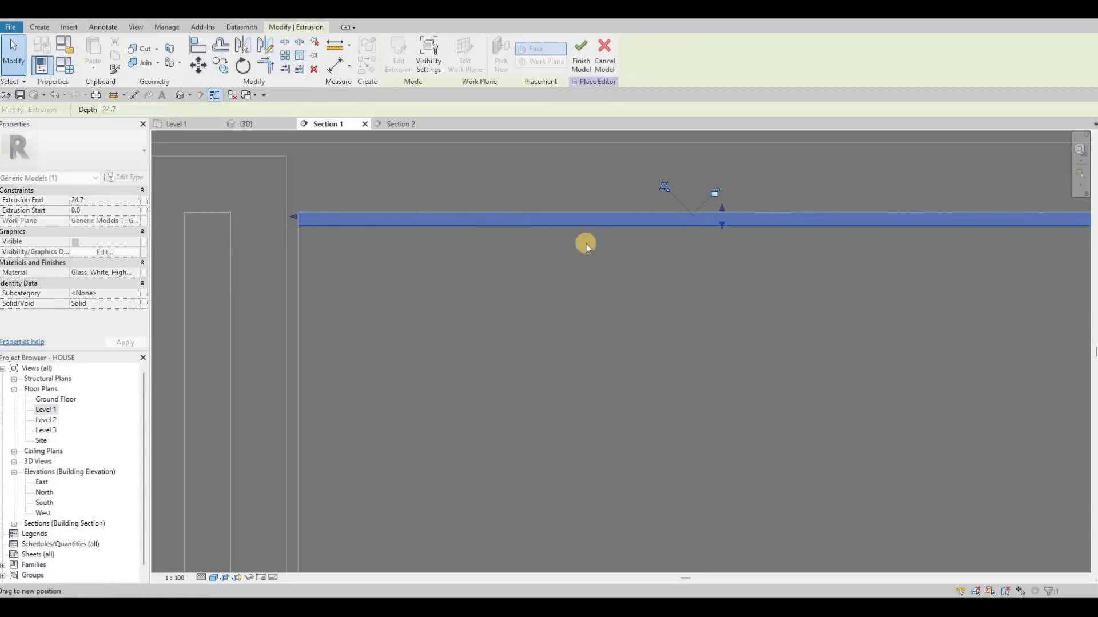
pyautogui.scroll(-3, 379, 276)
pyautogui.scroll(-3, 378, 275)
pyautogui.press('Escape')
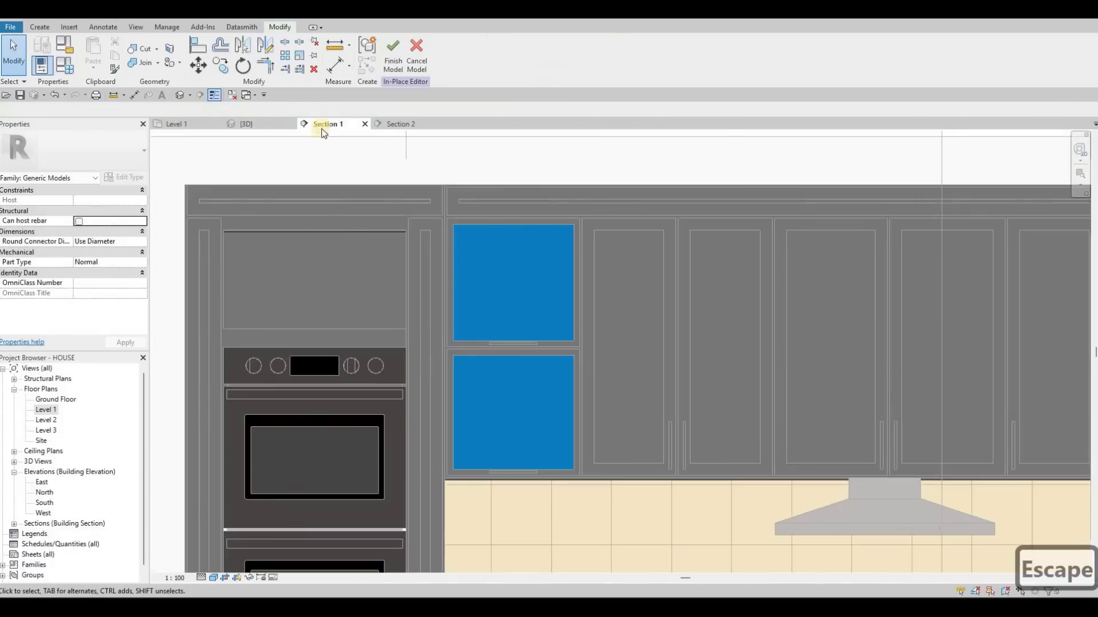
# - Examine the oven recess strip and the upper cabinets in the section and from several 3D angles
pyautogui.scroll(-3, 319, 152)
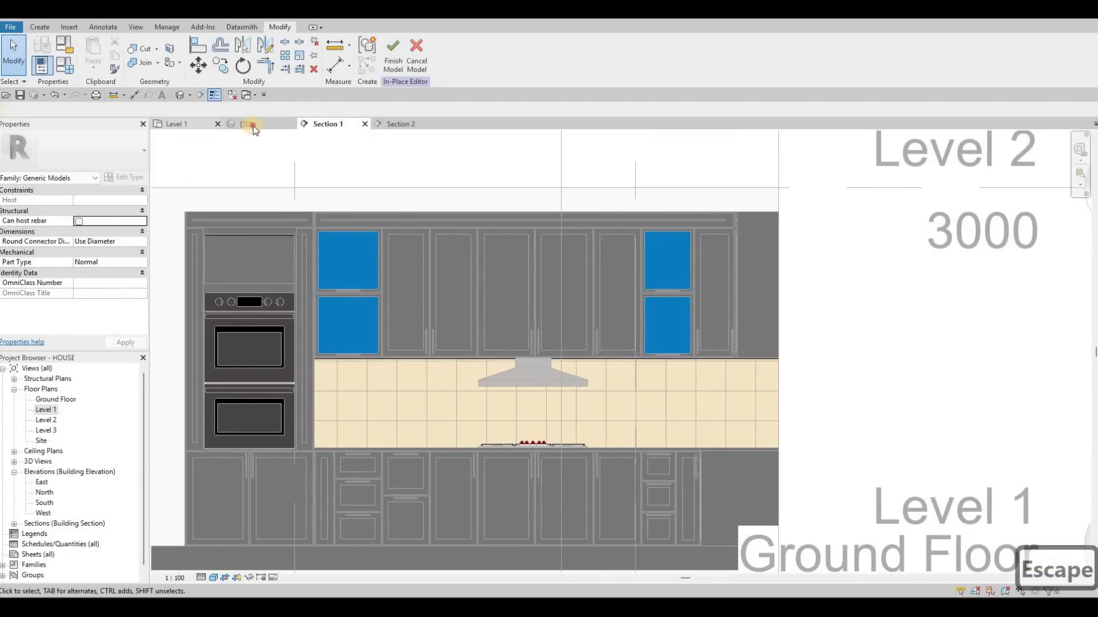
pyautogui.scroll(-4, 434, 296)
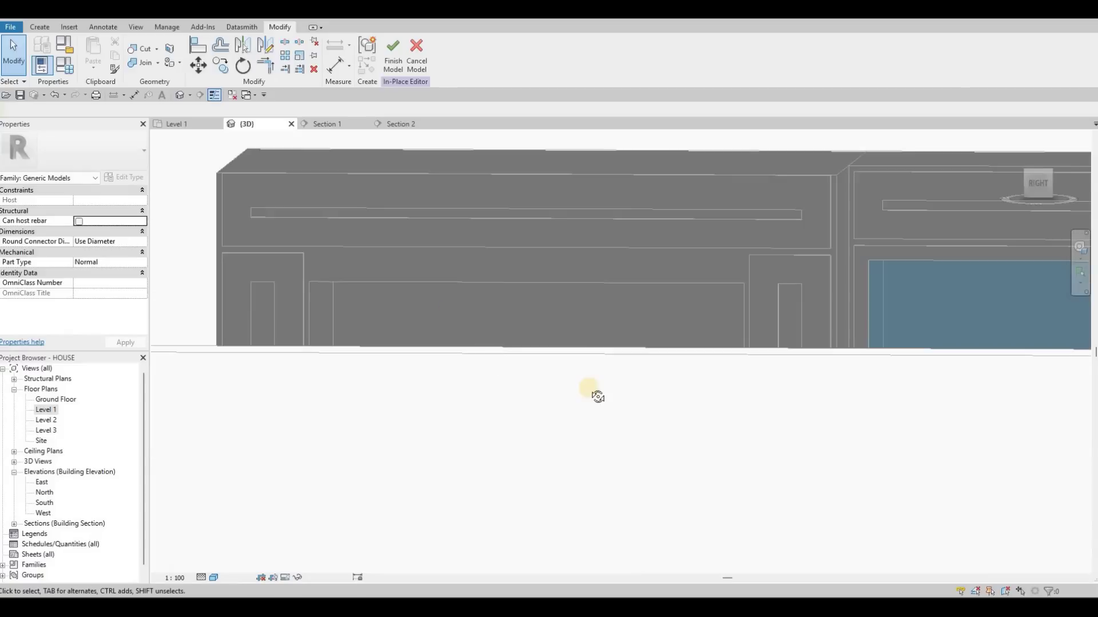
pyautogui.keyDown('shift'); pyautogui.moveTo(438, 349); pyautogui.dragTo(619, 286, button='middle'); pyautogui.keyUp('shift')
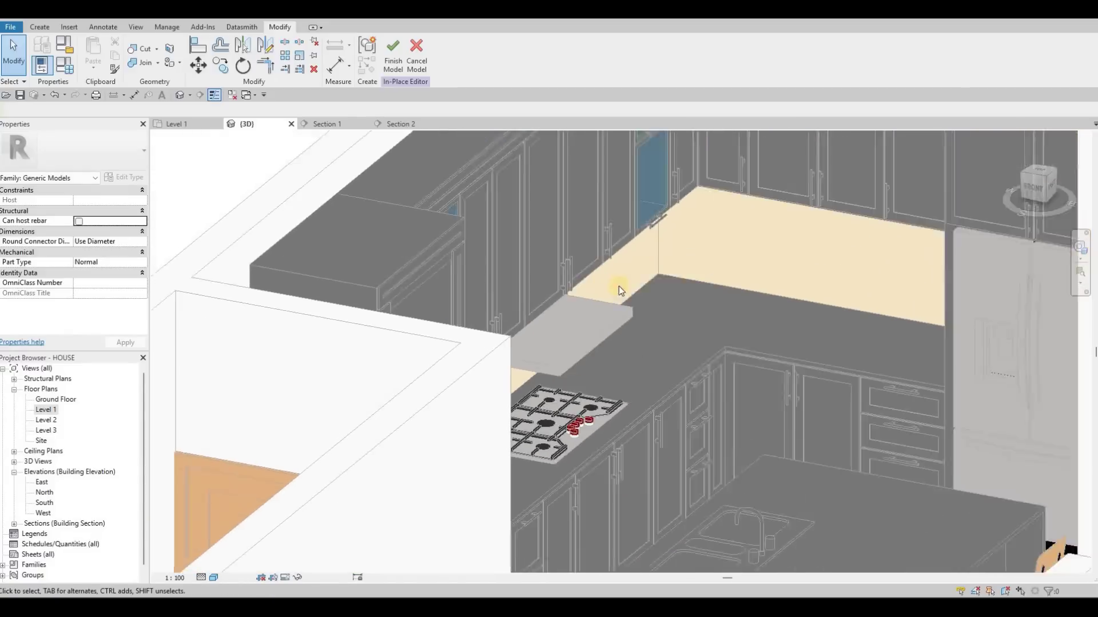
pyautogui.scroll(-3, 618, 286)
pyautogui.keyDown('shift'); pyautogui.moveTo(526, 338); pyautogui.dragTo(558, 244, button='middle'); pyautogui.keyUp('shift')
pyautogui.keyDown('shift'); pyautogui.moveTo(433, 325); pyautogui.dragTo(640, 228, button='middle'); pyautogui.keyUp('shift')
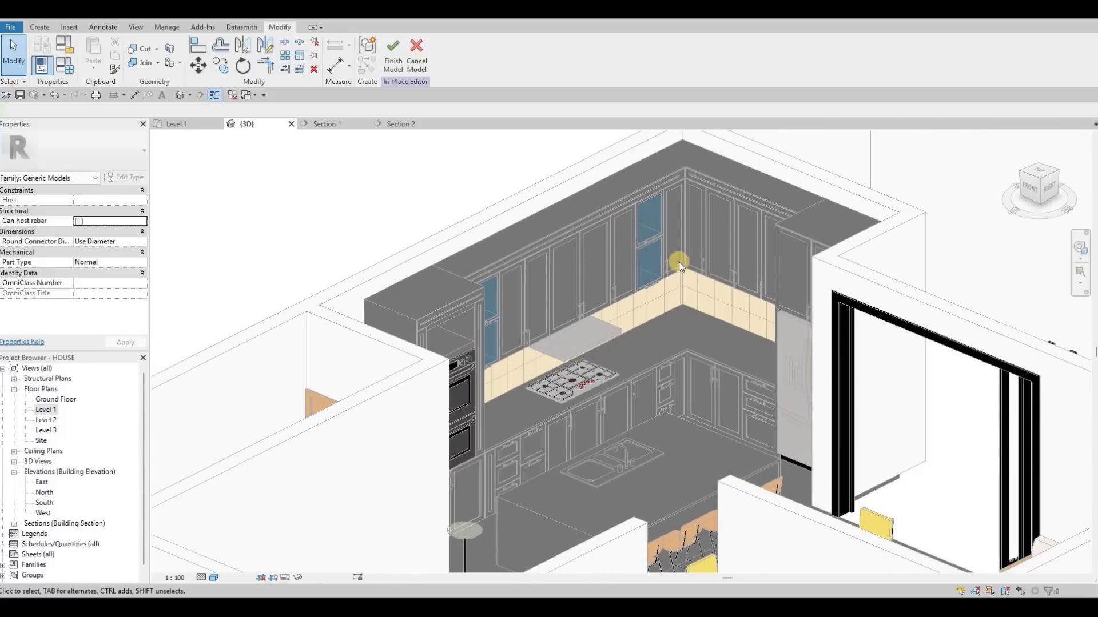
pyautogui.keyDown('shift'); pyautogui.moveTo(659, 268); pyautogui.dragTo(339, 130, button='middle'); pyautogui.keyUp('shift')
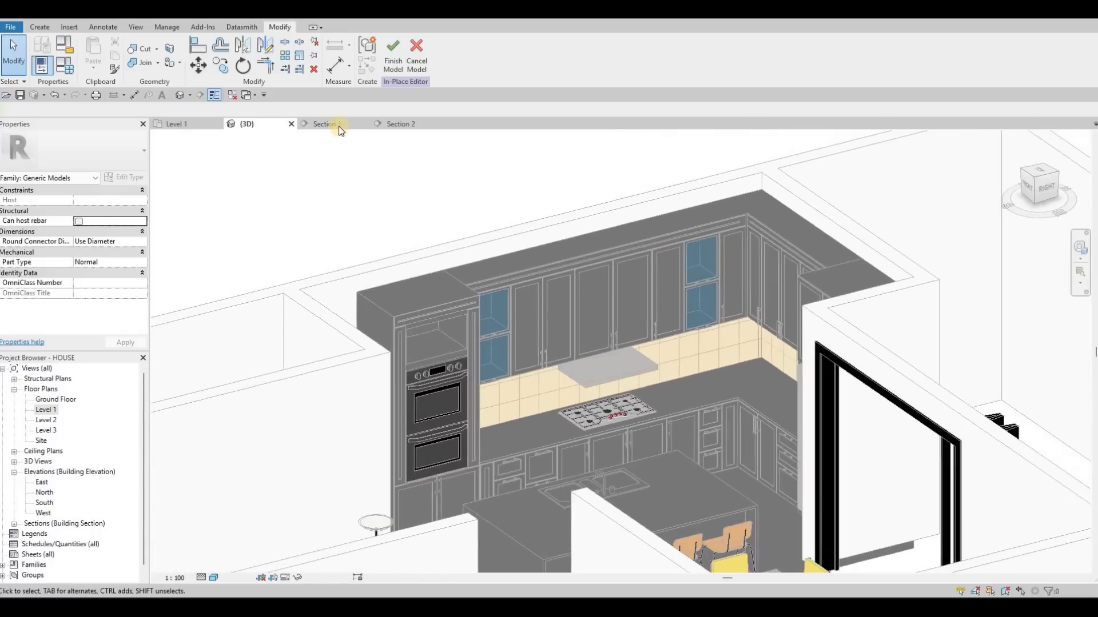
# - Return to Section 1, finish the in-place light strip model and dismiss the save reminder
pyautogui.hotkey('ctrl', 'Tab')
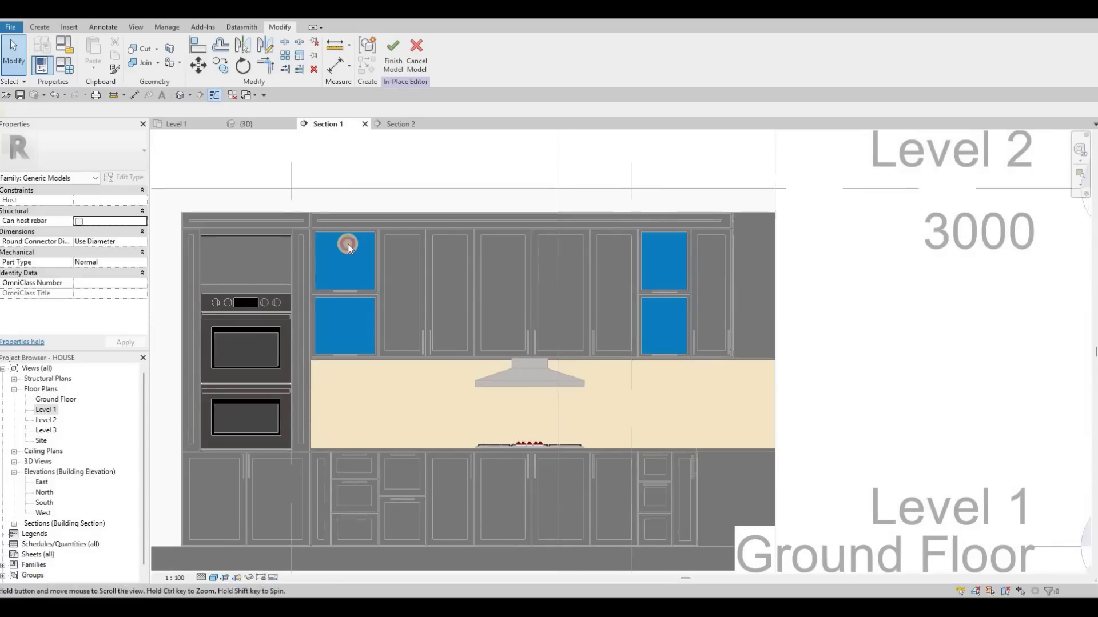
pyautogui.scroll(4, 352, 242)
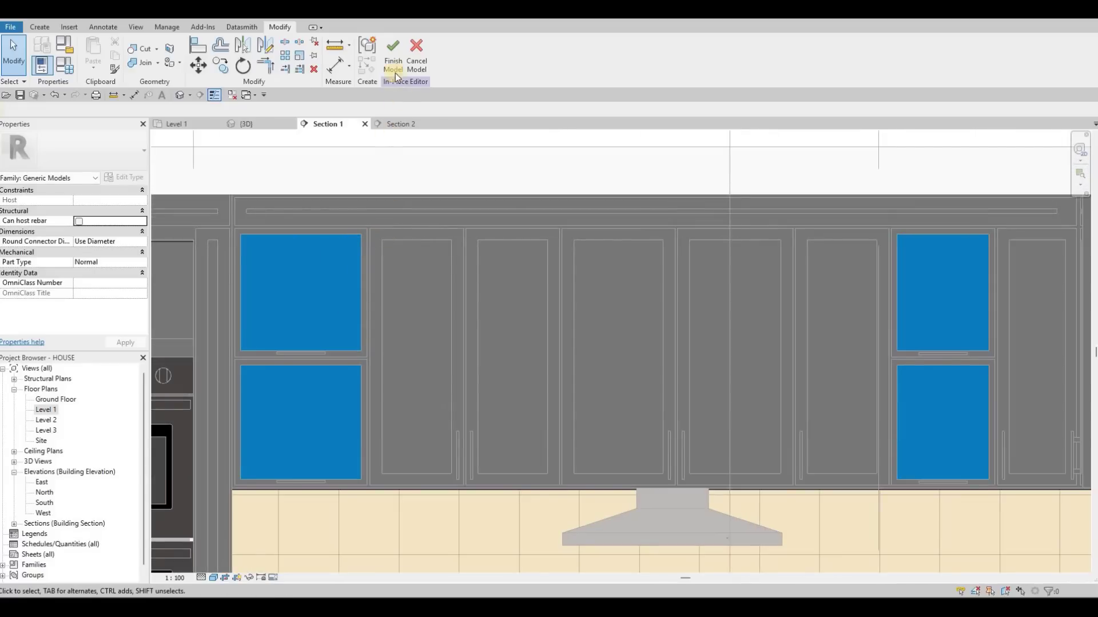
pyautogui.click(394, 70)
pyautogui.scroll(-2, 400, 229)
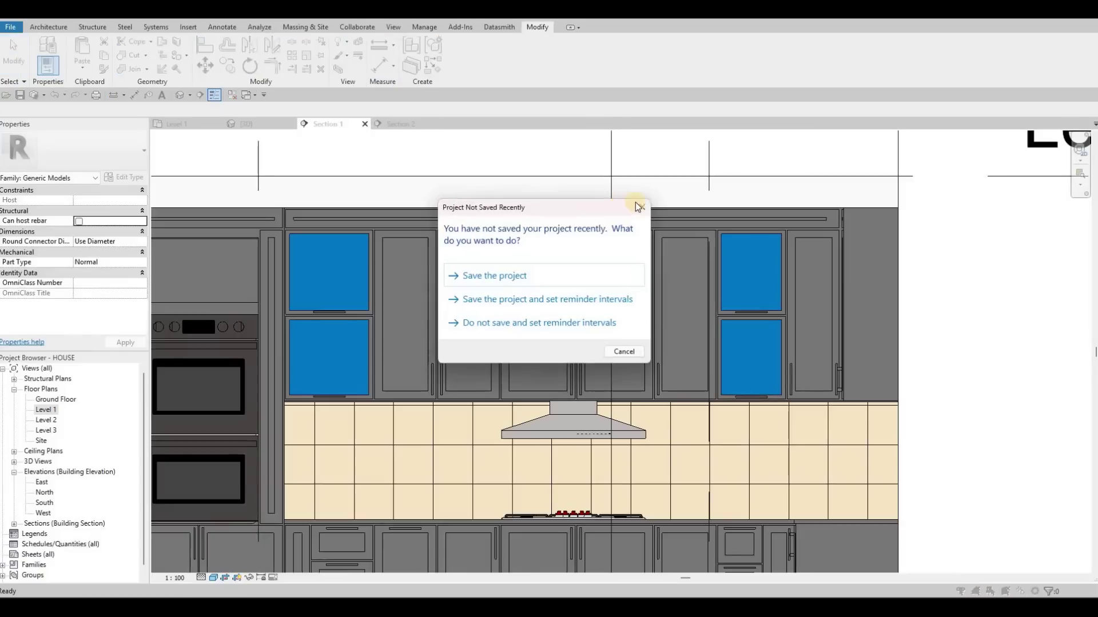
pyautogui.press('Escape')
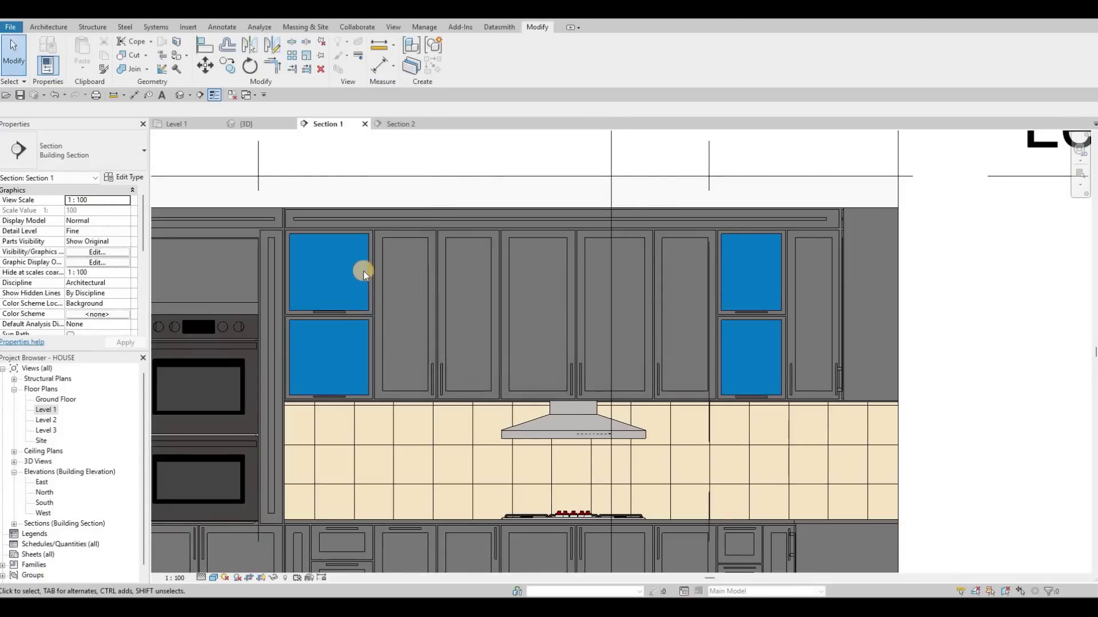
# - Try hiding the kitchen cabinet model in Section 1, and undo the hiding
pyautogui.click(363, 273)
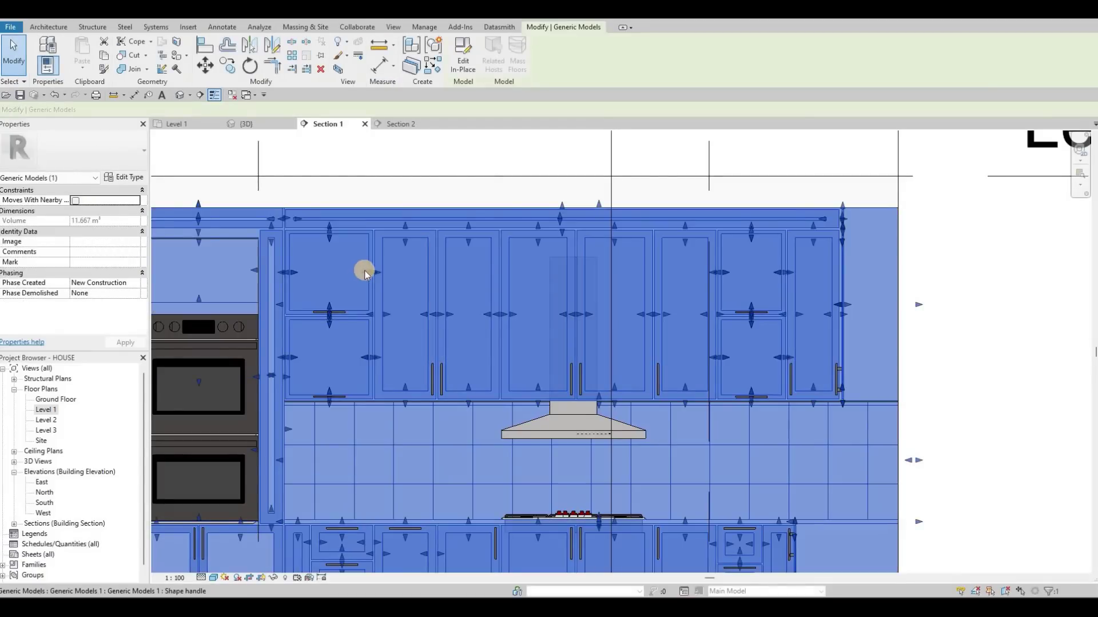
pyautogui.press('Escape')
pyautogui.press('Escape')
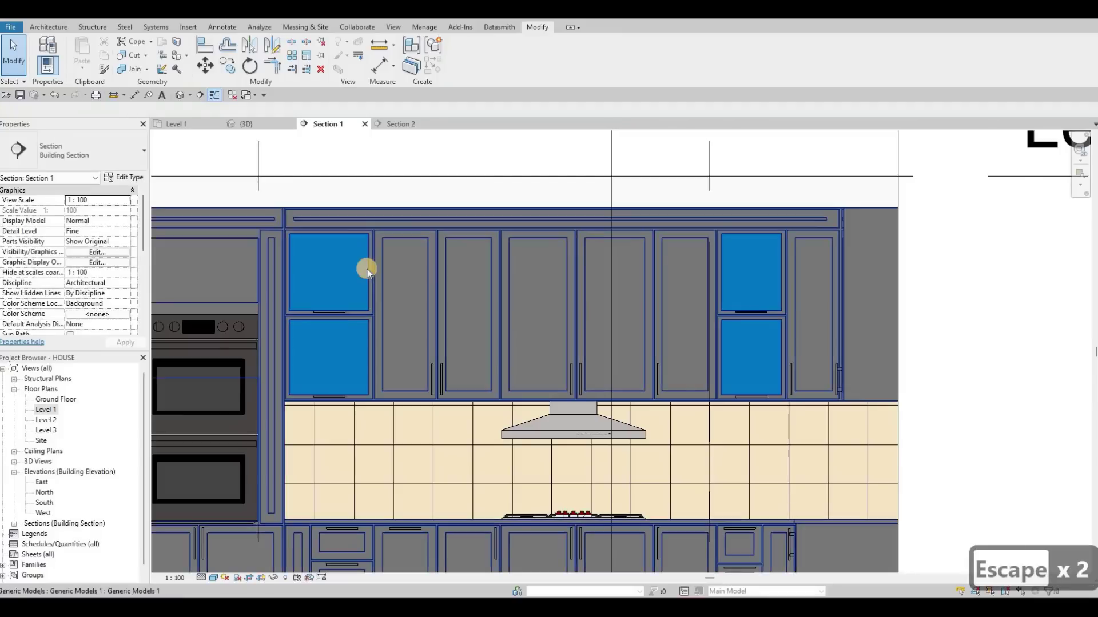
pyautogui.click(366, 270)
pyautogui.rightClick(427, 324)
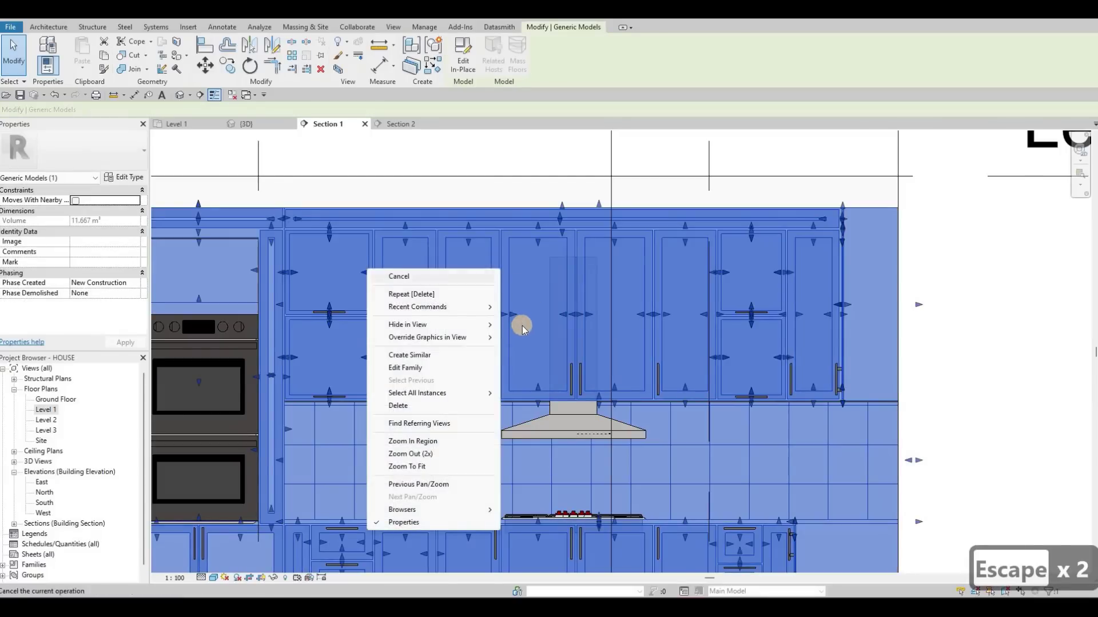
pyautogui.moveTo(469, 324)
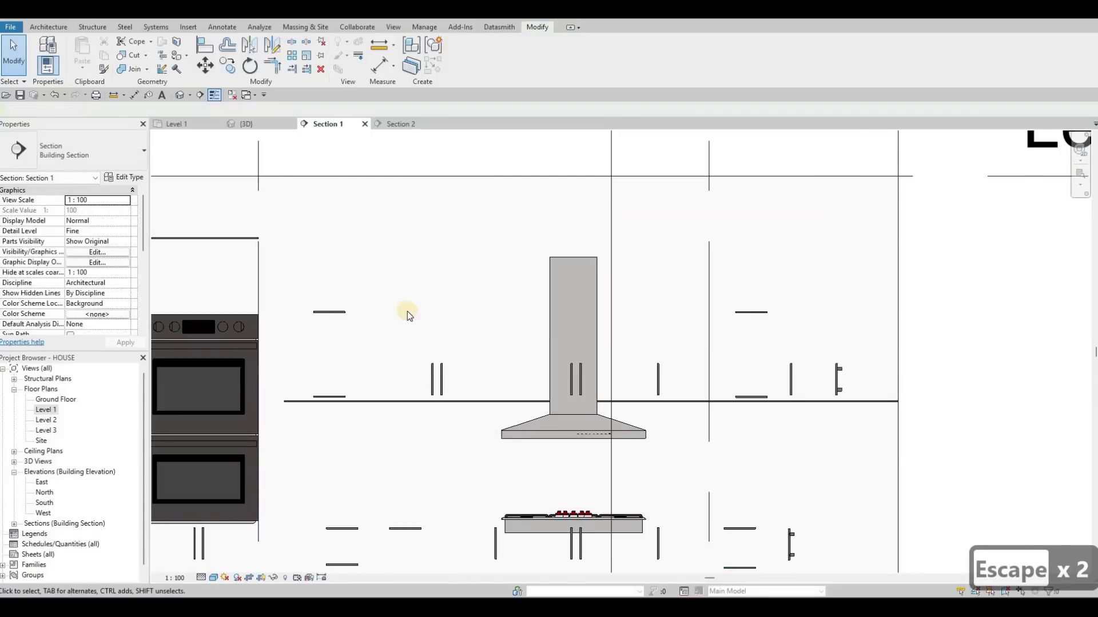
pyautogui.hotkey('ctrl', 'z')
pyautogui.press('Escape')
pyautogui.press('Escape')
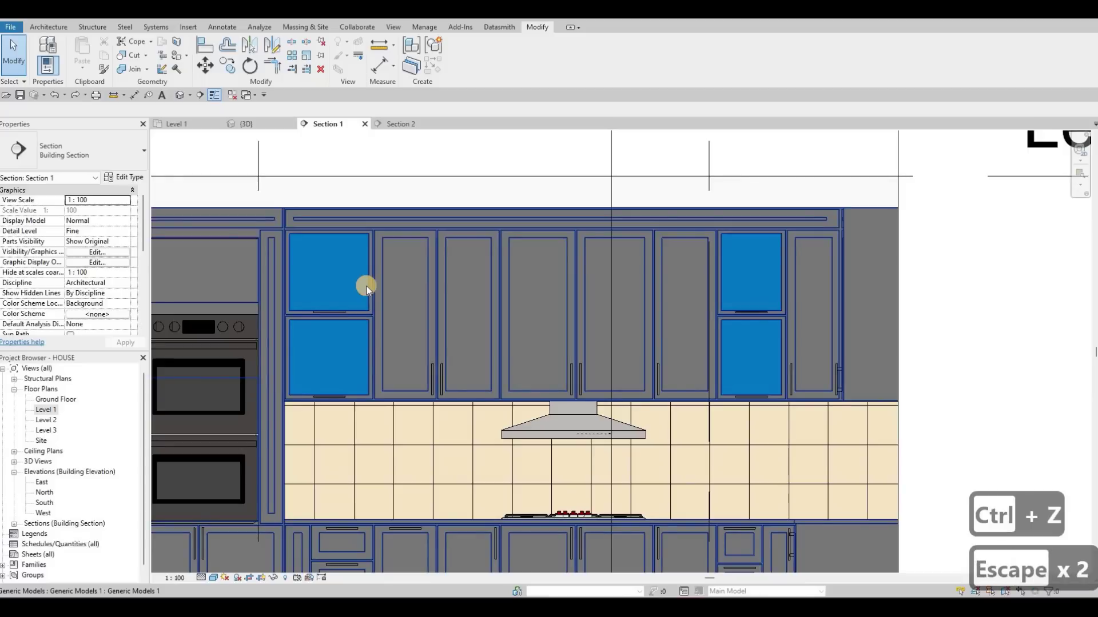
pyautogui.press('capslock')
pyautogui.press('Tab')
pyautogui.press('Tab')
pyautogui.press('Tab')
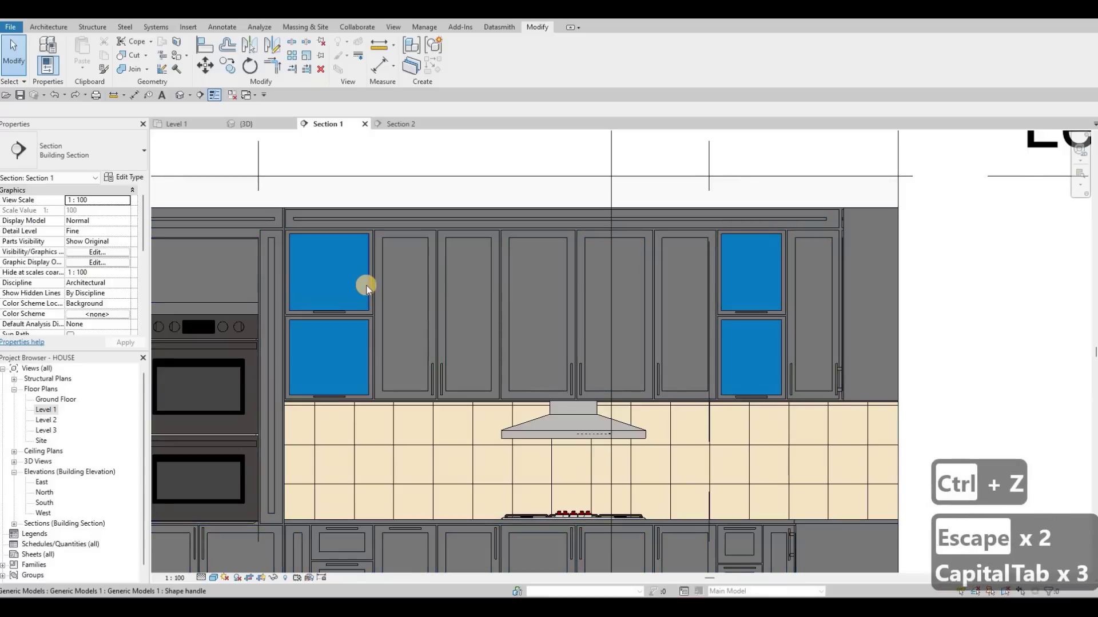
pyautogui.press('Tab')
pyautogui.press('Tab')
pyautogui.press('Tab')
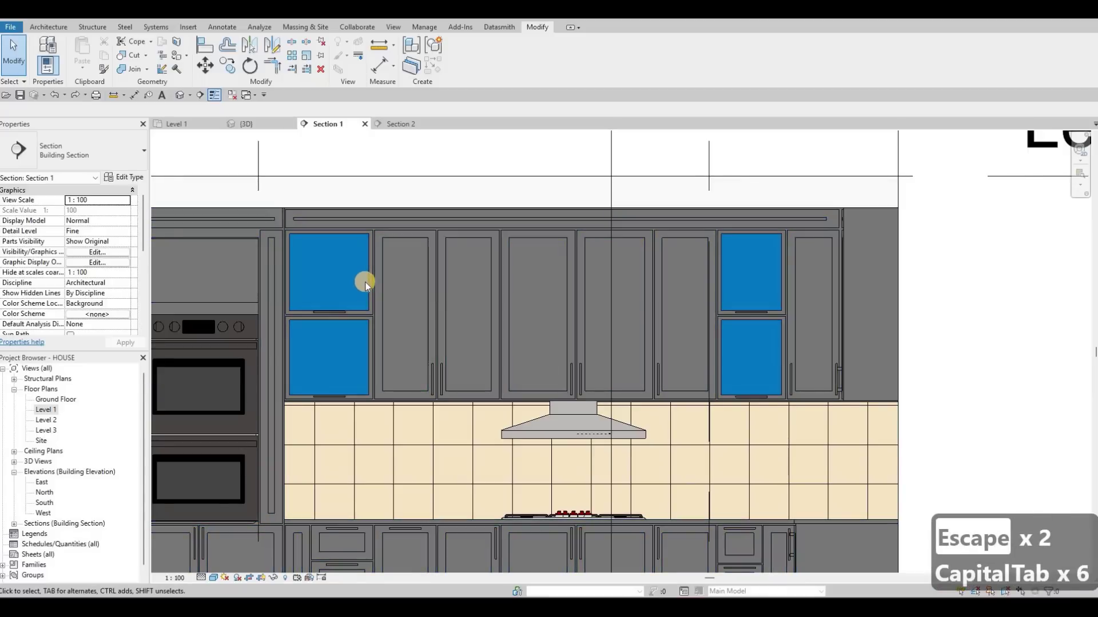
pyautogui.press('Tab')
pyautogui.press('Escape')
pyautogui.press('Escape')
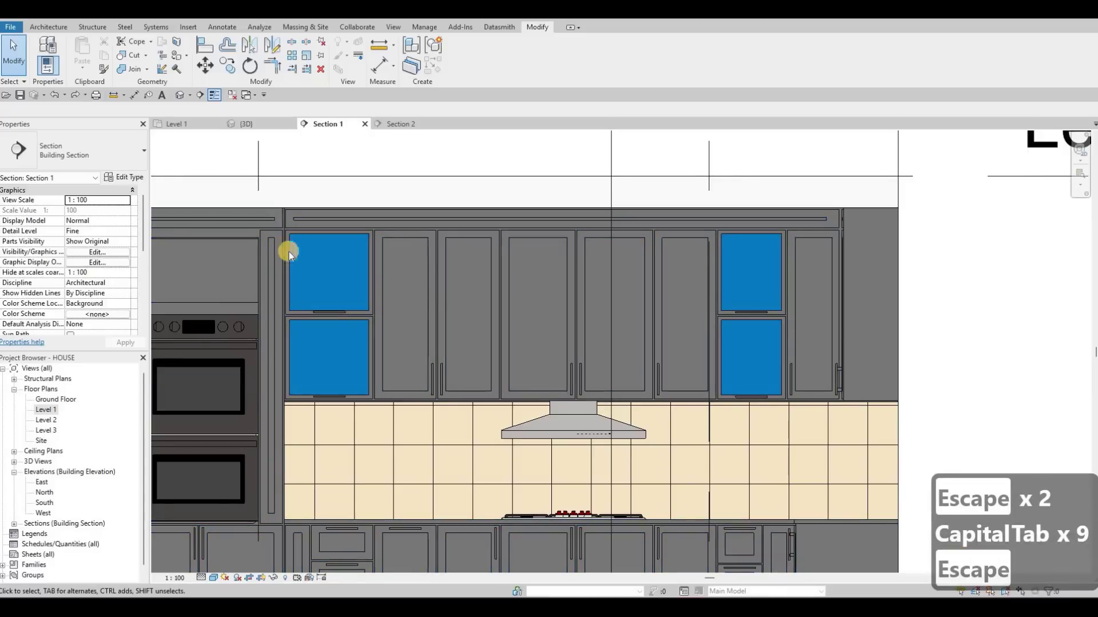
pyautogui.scroll(3, 303, 249)
pyautogui.scroll(-5, 201, 206)
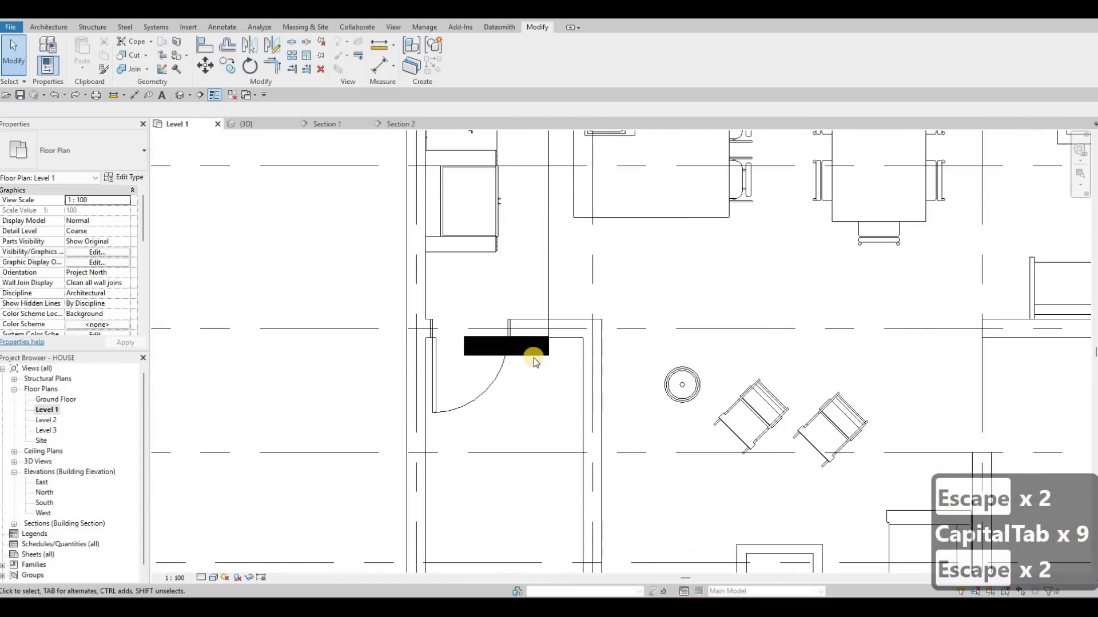
# - On the Level 1 plan, move the Section 1 line toward the hob wall to cut through the cabinets, and return to Section 1
pyautogui.scroll(-4, 535, 356)
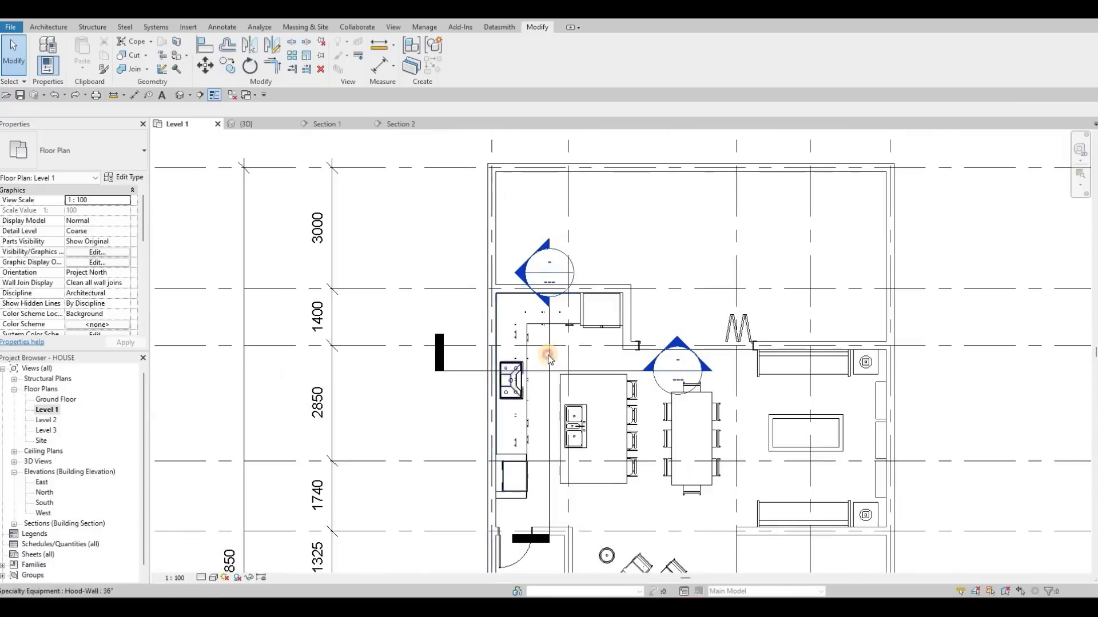
pyautogui.click(548, 355)
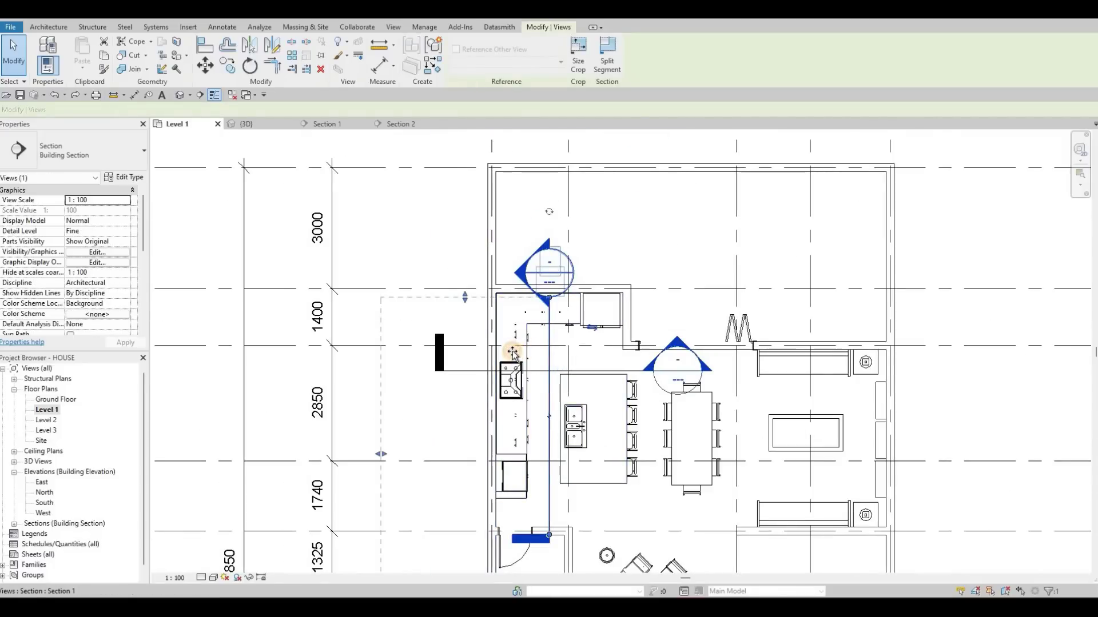
pyautogui.moveTo(512, 353); pyautogui.dragTo(474, 292)
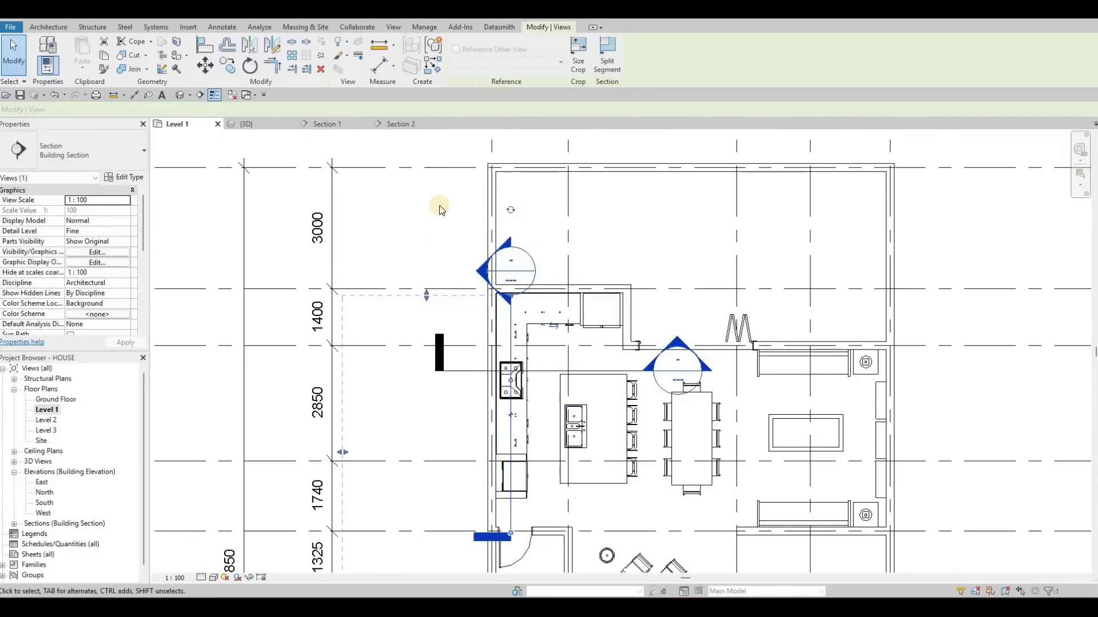
pyautogui.click(327, 123)
pyautogui.scroll(3, 283, 231)
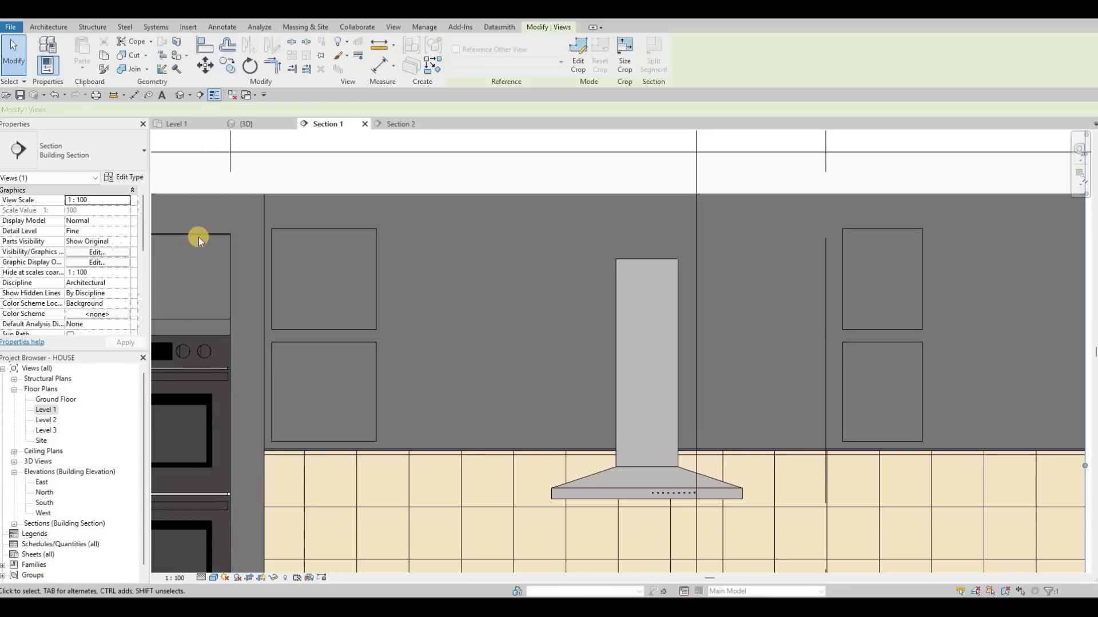
# - Edit the in-place light strip model and start an extrusion with its work plane picked on the cabinet model
pyautogui.press('Tab')
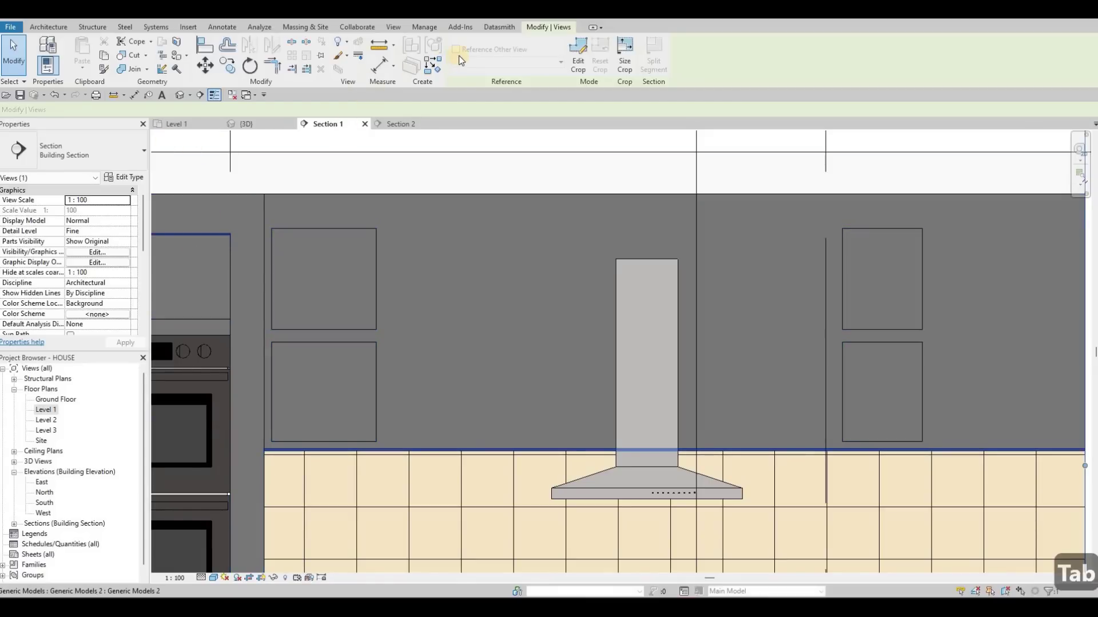
pyautogui.click(198, 238)
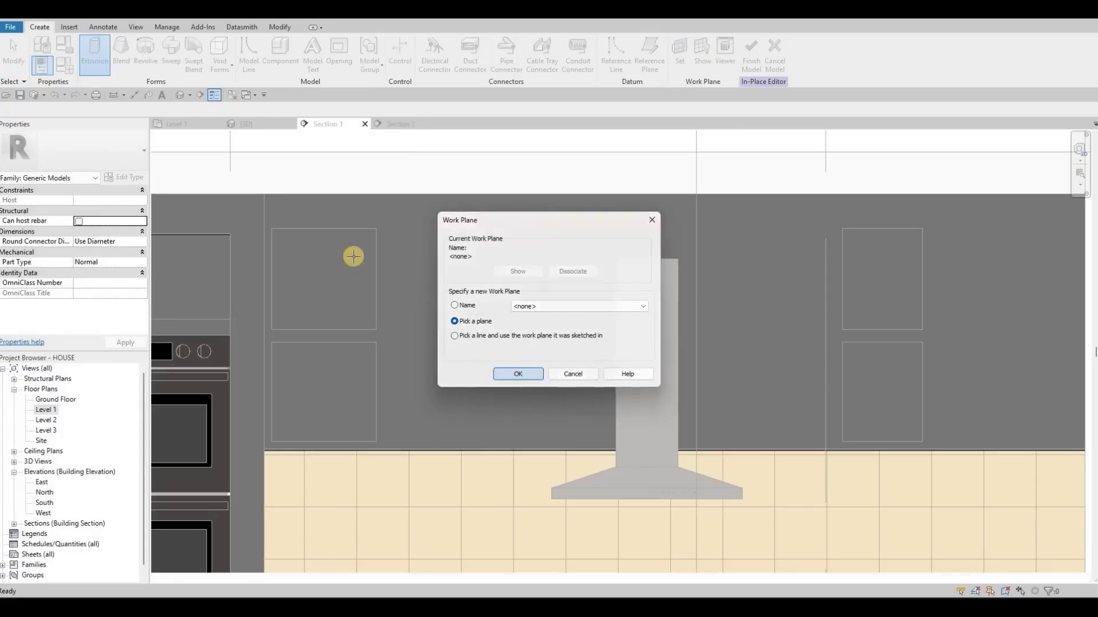
pyautogui.press('Return')
pyautogui.press('Tab')
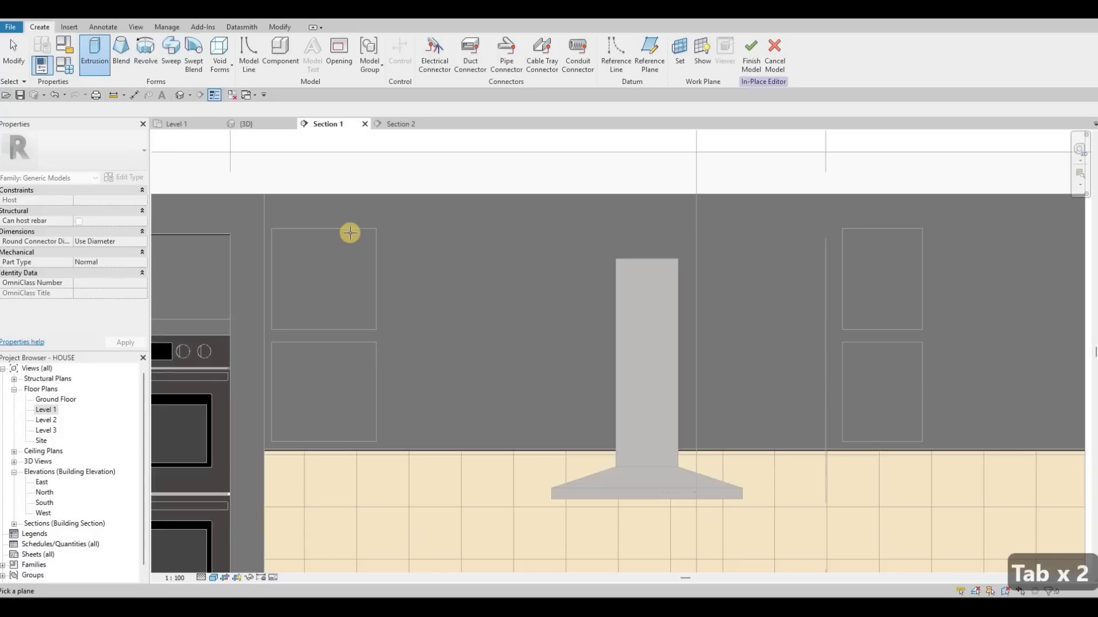
pyautogui.press('Tab')
# - Sketch a thin rectangle about 502 mm long across the top edge of the upper opening beside the ovens
pyautogui.click(427, 43)
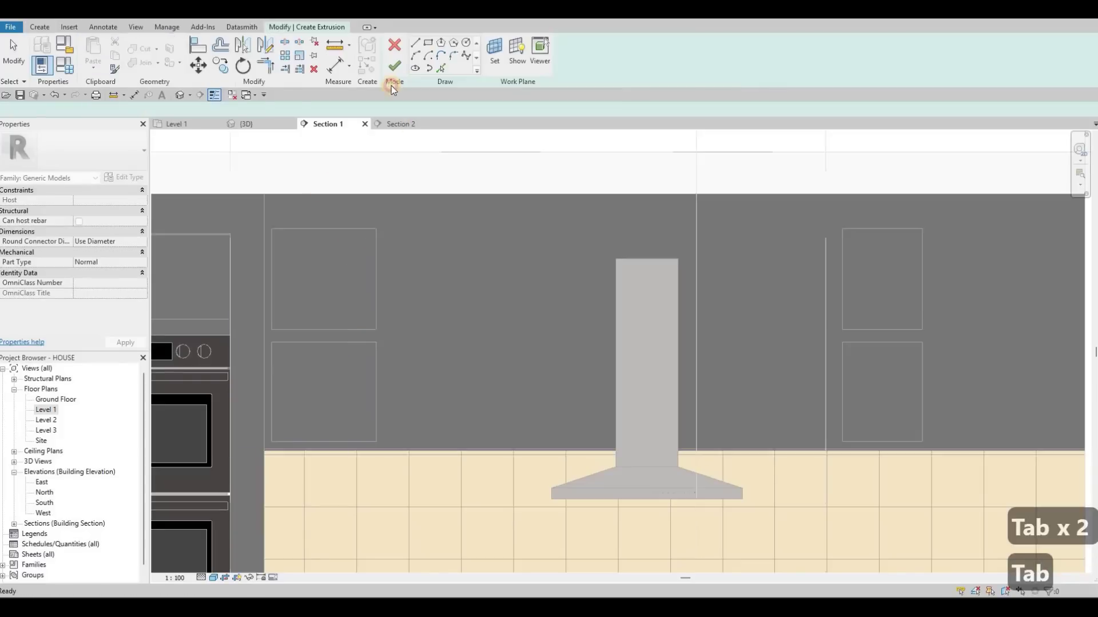
pyautogui.click(259, 231)
pyautogui.scroll(4, 260, 231)
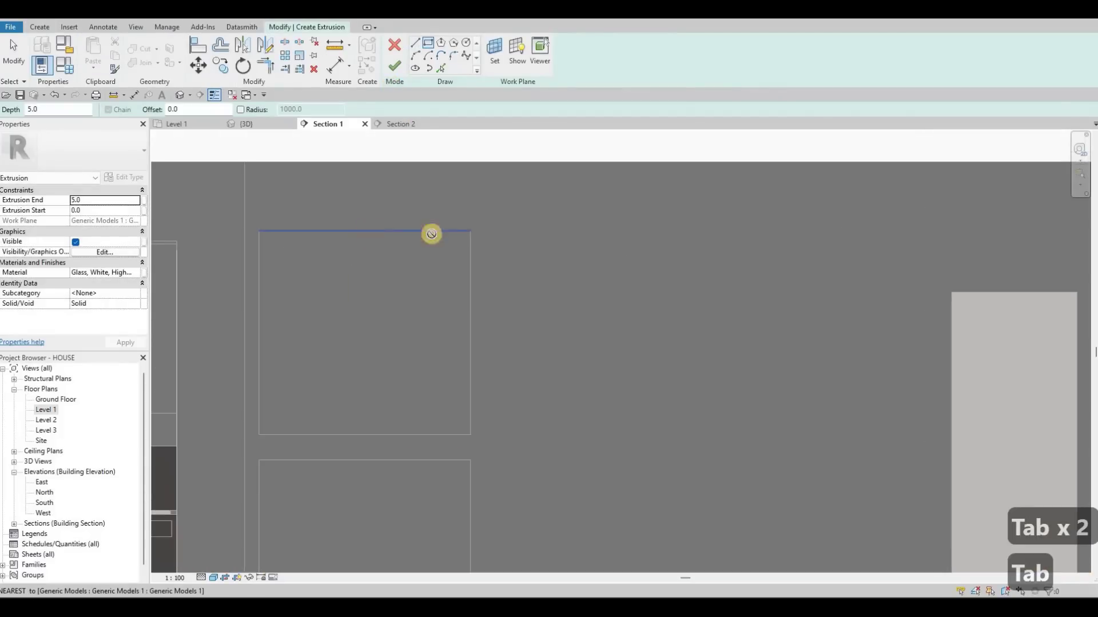
pyautogui.click(579, 236)
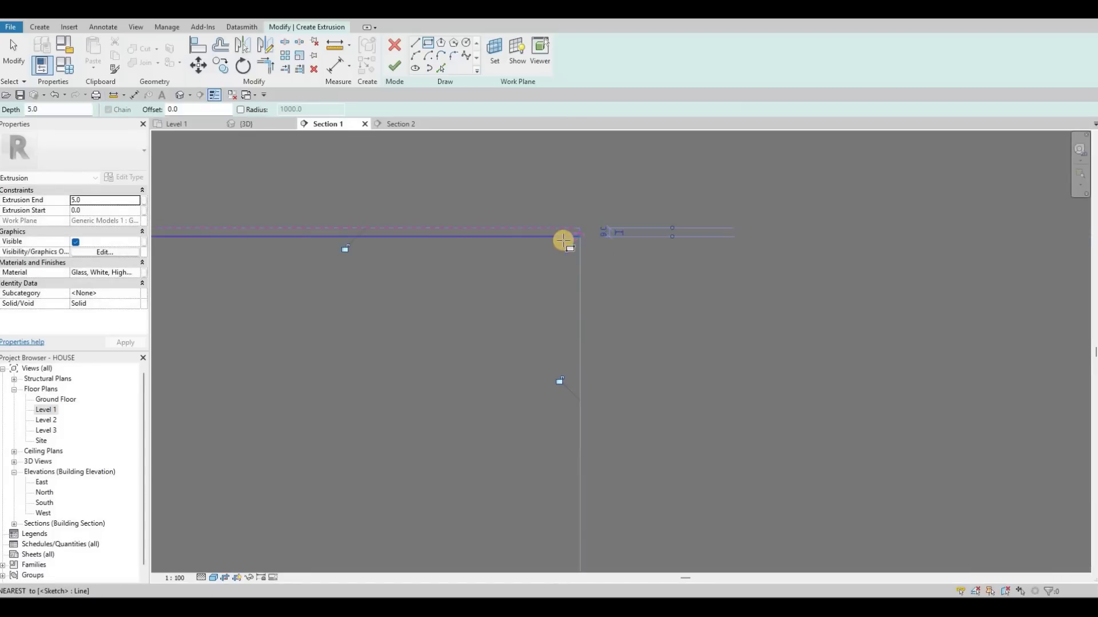
pyautogui.press('Escape')
pyautogui.press('Escape')
# - Set the strip rectangle's height to 5 mm by moving its lower line
pyautogui.click(537, 242)
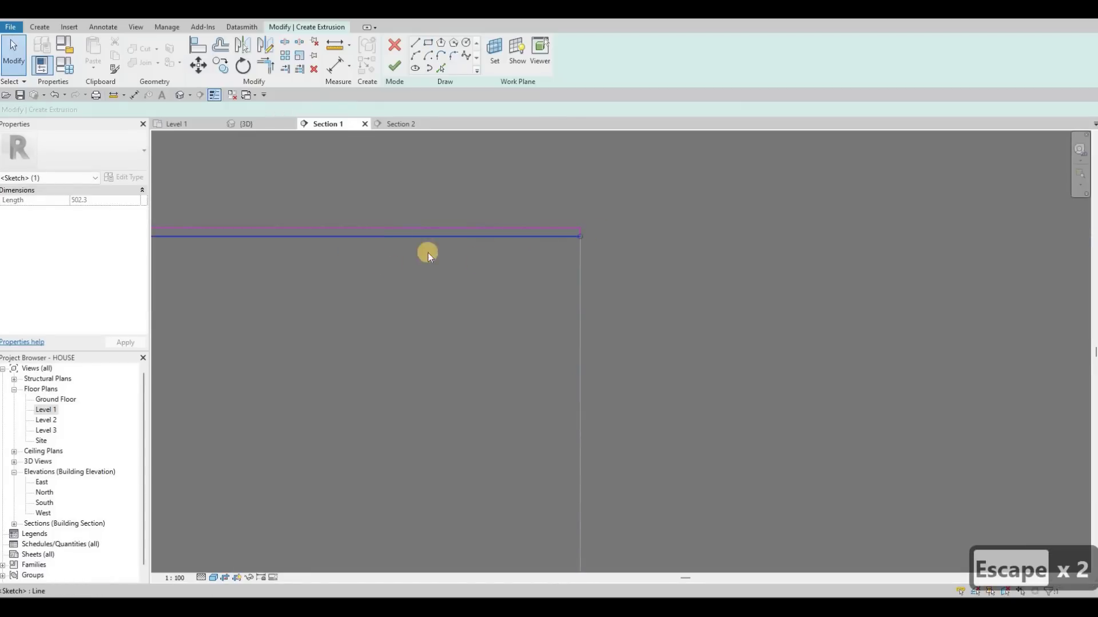
pyautogui.scroll(-3, 315, 200)
pyautogui.scroll(3, 310, 201)
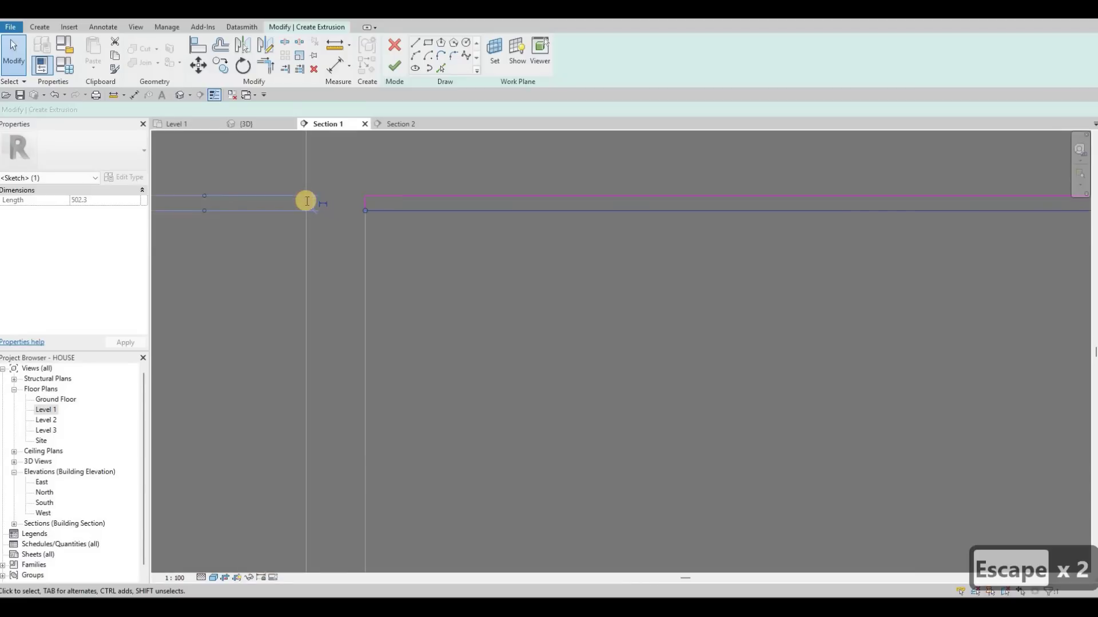
pyautogui.write('5')
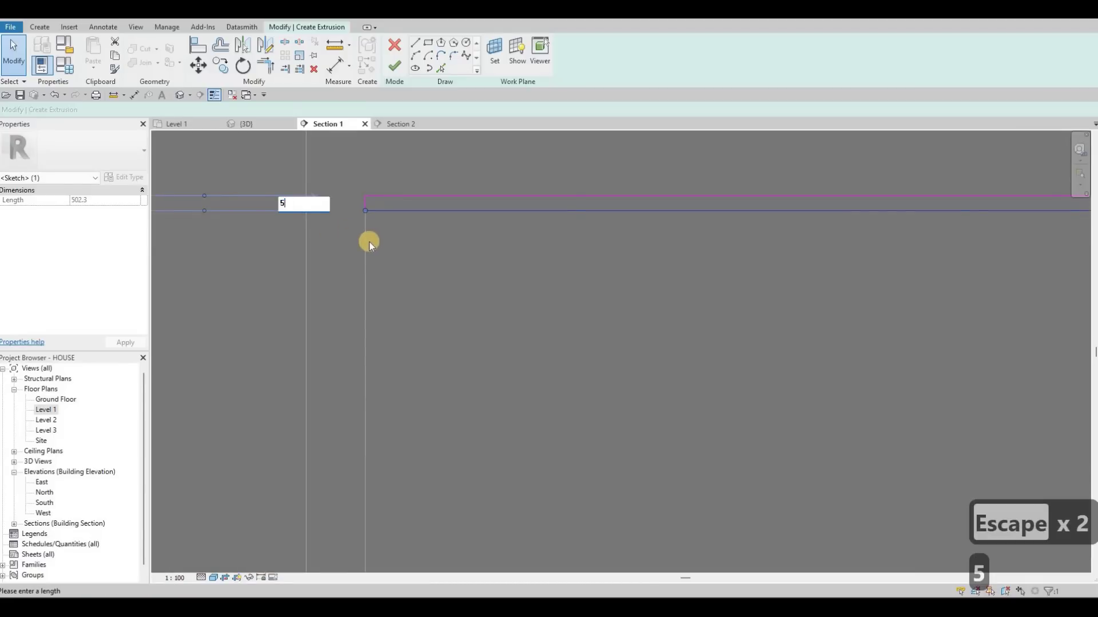
pyautogui.scroll(-2, 372, 243)
pyautogui.press('Return')
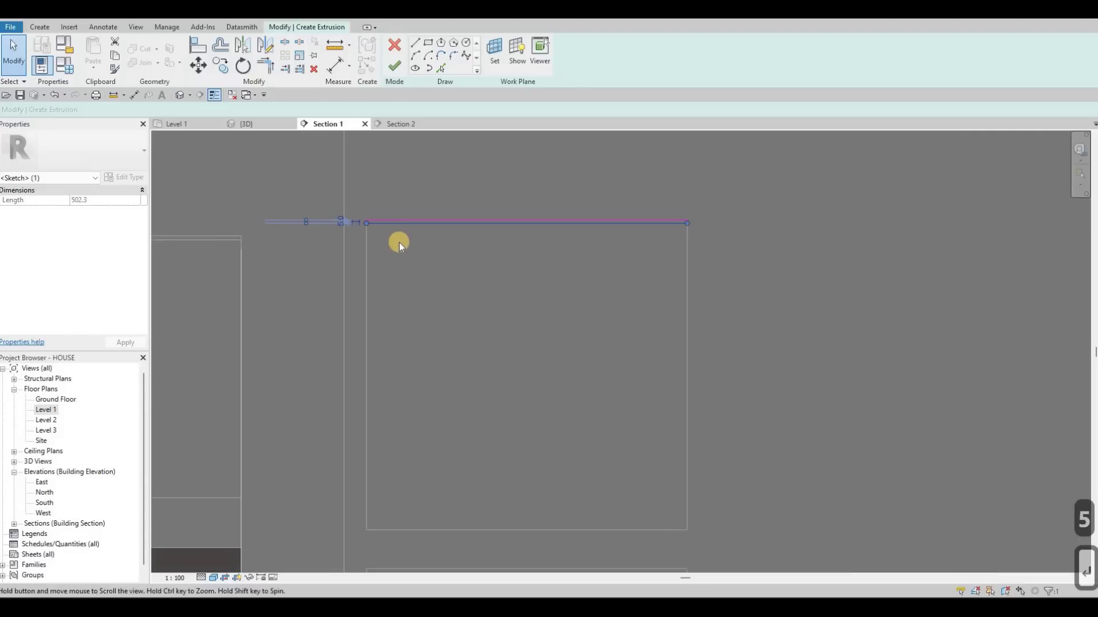
pyautogui.press('Tab')
pyautogui.press('Escape')
pyautogui.press('Escape')
pyautogui.scroll(2, 412, 222)
pyautogui.press('Tab')
pyautogui.click(552, 217)
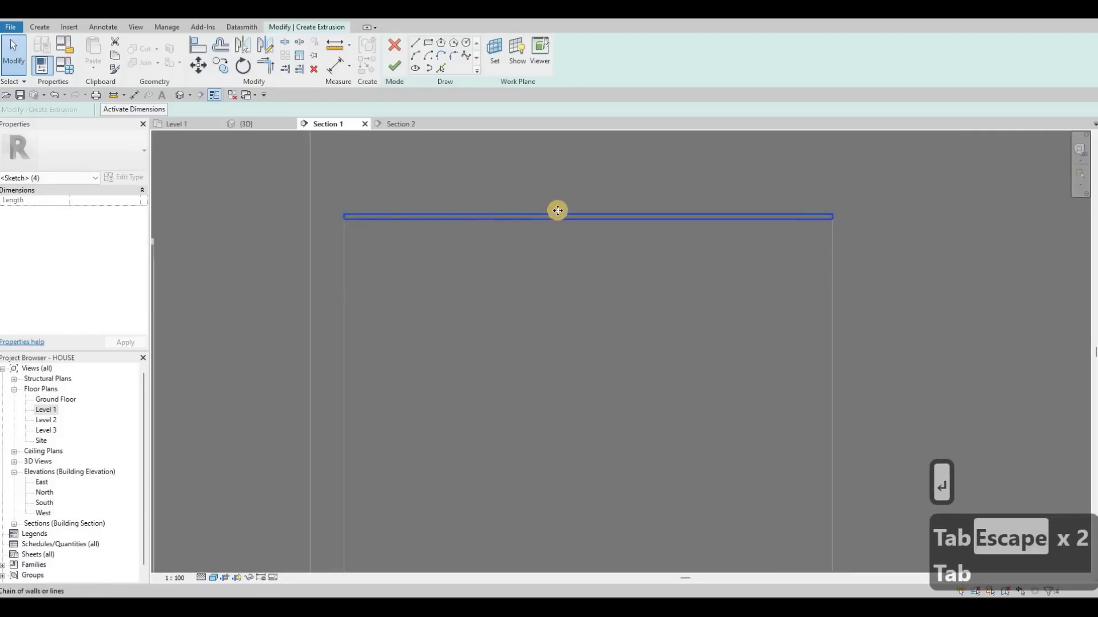
pyautogui.press('c')
pyautogui.press('p')
pyautogui.press('Escape')
pyautogui.press('Escape')
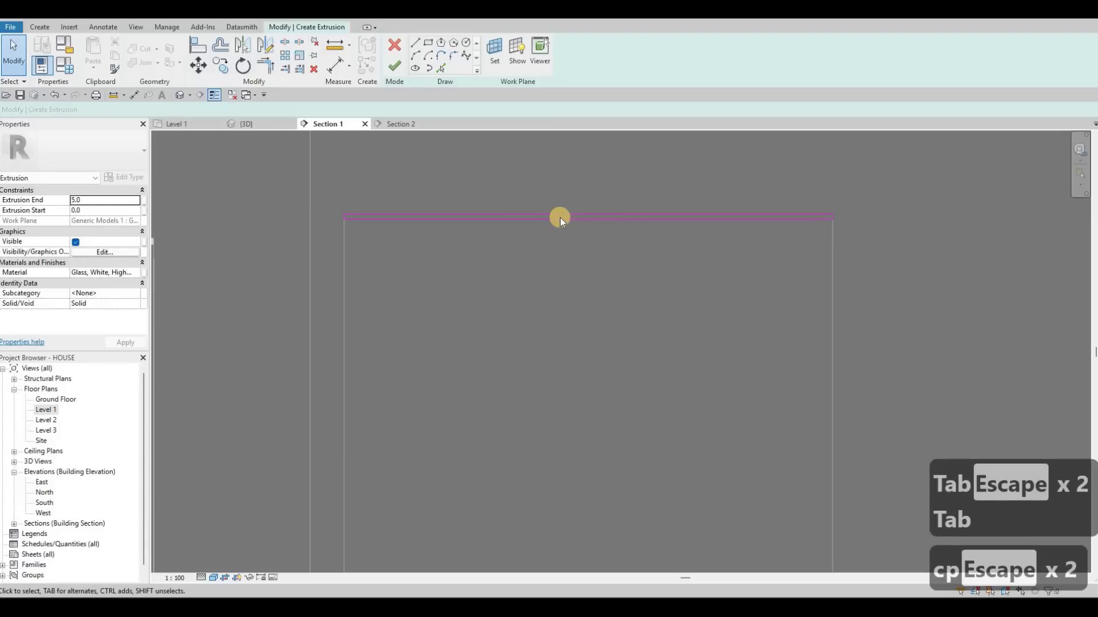
# - Copy the strip rectangle from its upper corner down to the top edge of the lower opening beside the ovens
pyautogui.press('Tab')
pyautogui.click(833, 219)
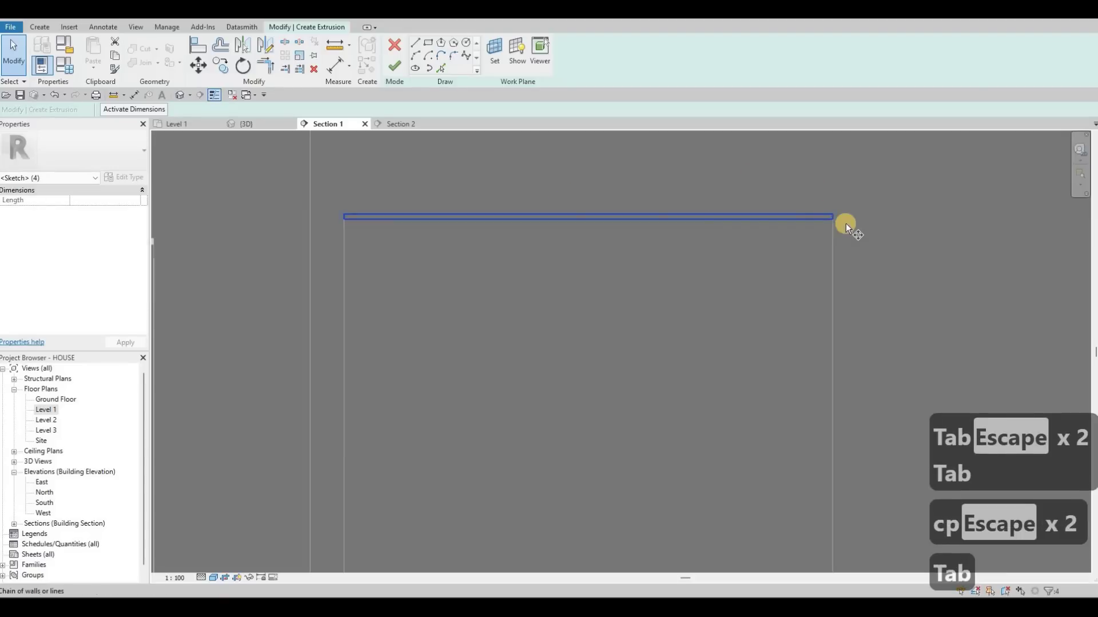
pyautogui.press('c')
pyautogui.press('o')
pyautogui.scroll(2, 811, 189)
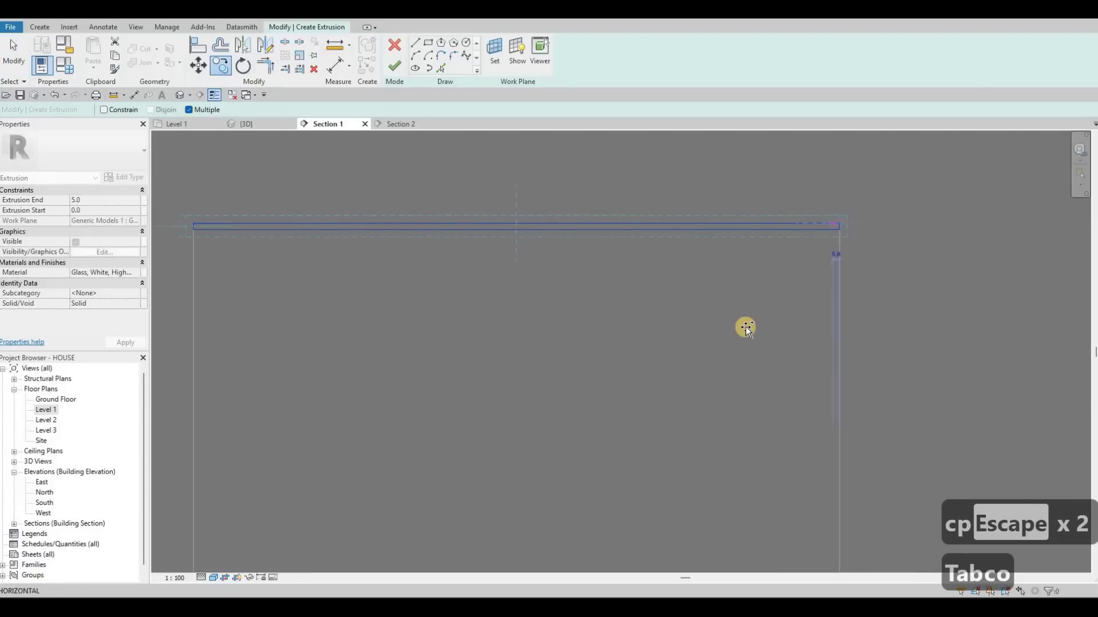
pyautogui.scroll(-5, 740, 368)
pyautogui.scroll(3, 741, 367)
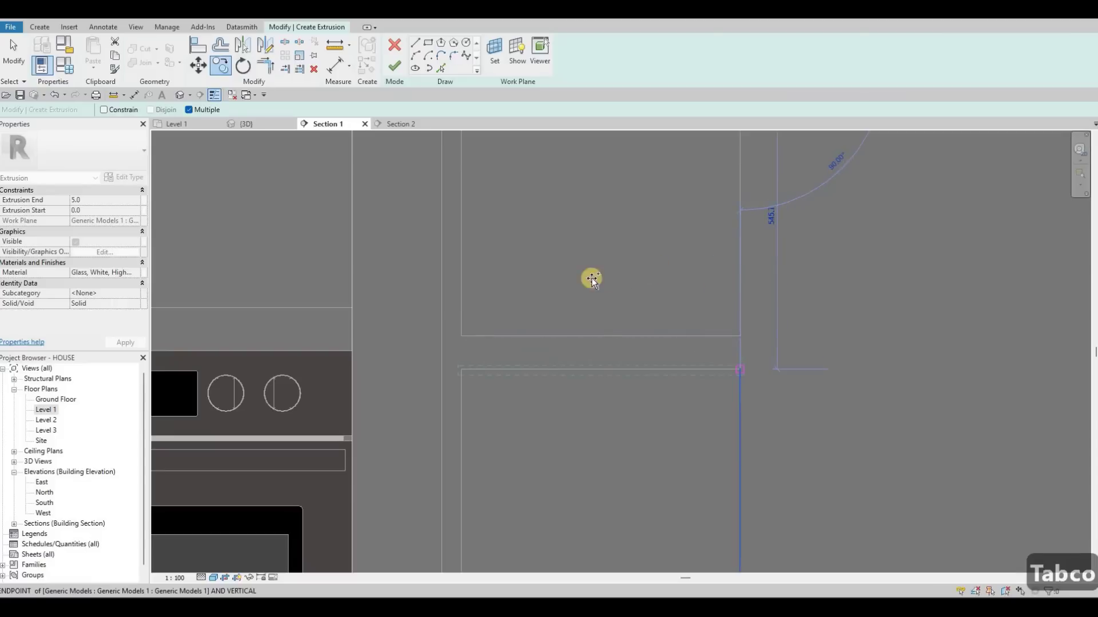
# - Place another copy of the strip rectangle at the top of the upper opening beyond the range hood
pyautogui.scroll(-2, 707, 274)
pyautogui.moveTo(715, 206); pyautogui.dragTo(590, 216, button='middle')
pyautogui.moveTo(1015, 167); pyautogui.dragTo(576, 183, button='middle')
pyautogui.scroll(6, 575, 184)
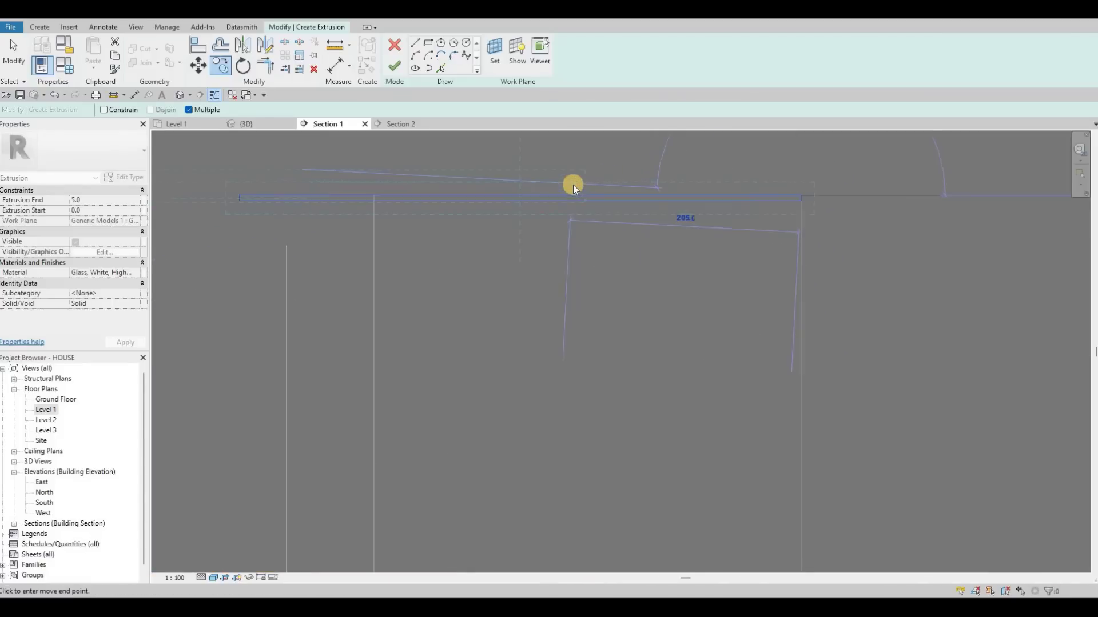
pyautogui.press('Escape')
pyautogui.press('Escape')
# - Align the copied strip's overhanging end with the side edge of the narrower opening
pyautogui.press('a')
pyautogui.press('l')
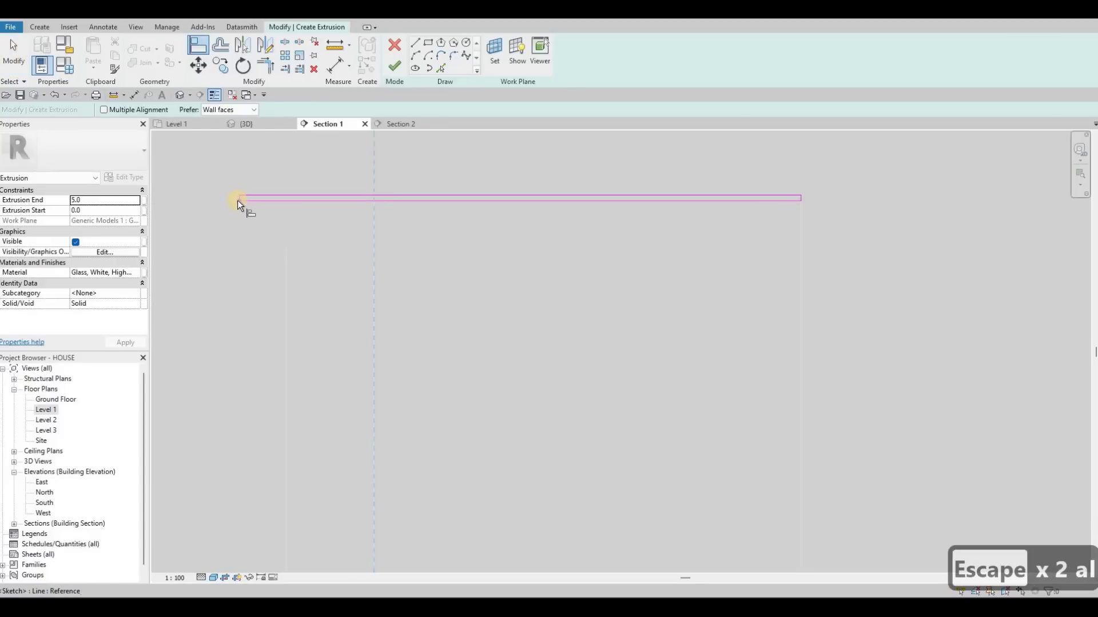
pyautogui.click(237, 201)
pyautogui.scroll(4, 237, 201)
pyautogui.moveTo(571, 208); pyautogui.dragTo(606, 224, button='middle')
pyautogui.scroll(-2, 606, 224)
pyautogui.press('Escape')
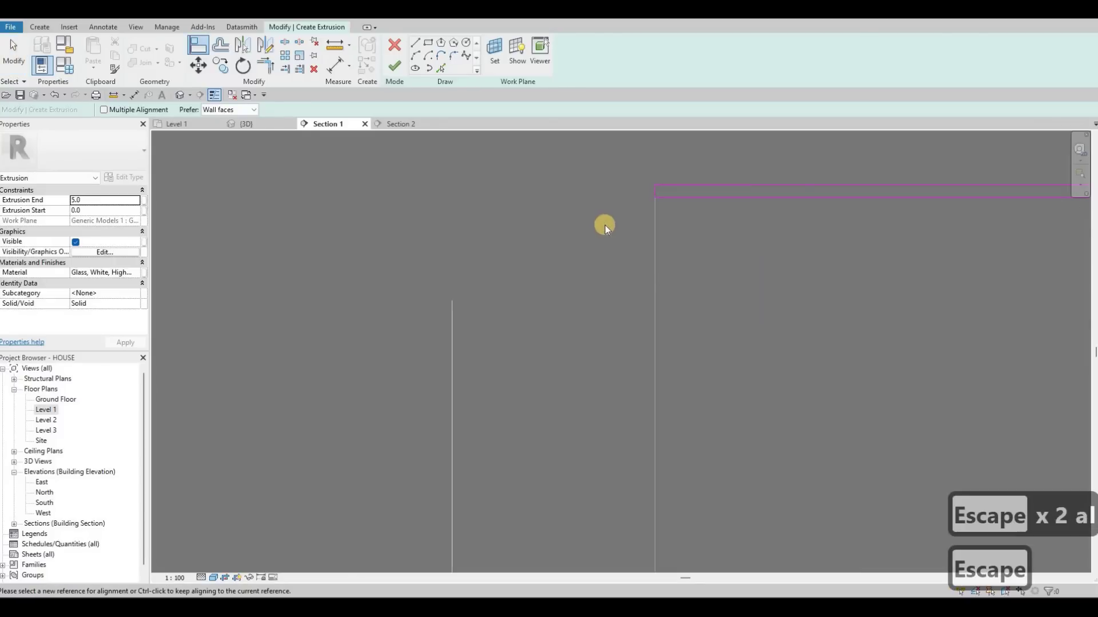
pyautogui.press('Escape')
# - Copy the shortened strip rectangle to the top of the lower opening beneath it, and finish the extrusion and the in-place model
pyautogui.press('Tab')
pyautogui.click(633, 238)
pyautogui.scroll(-2, 633, 238)
pyautogui.press('c')
pyautogui.press('o')
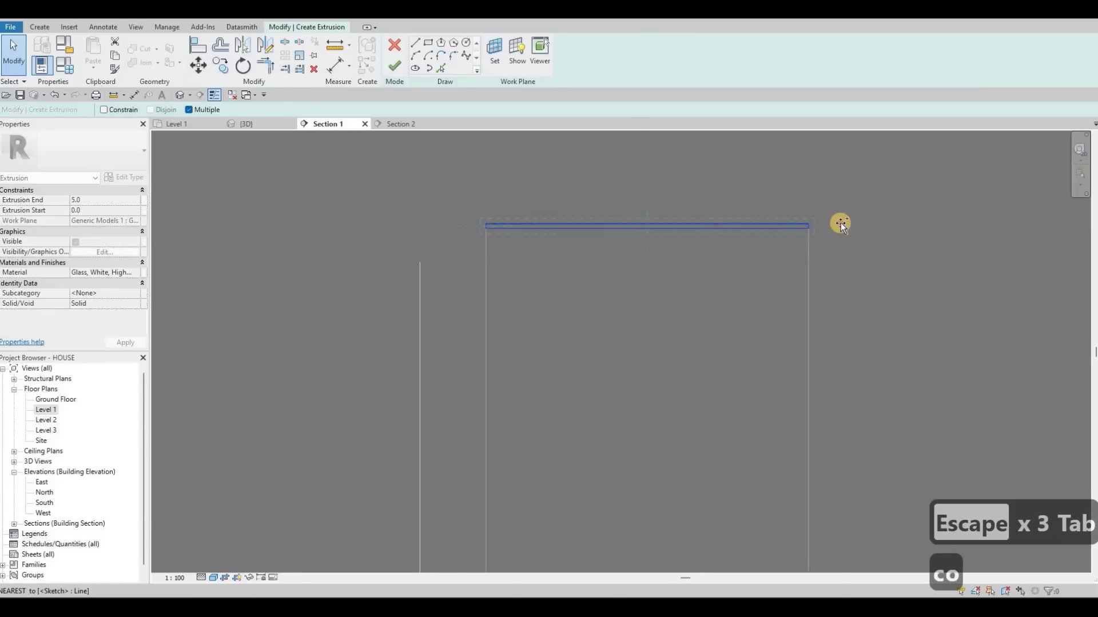
pyautogui.scroll(2, 778, 223)
pyautogui.click(840, 228)
pyautogui.scroll(-4, 814, 232)
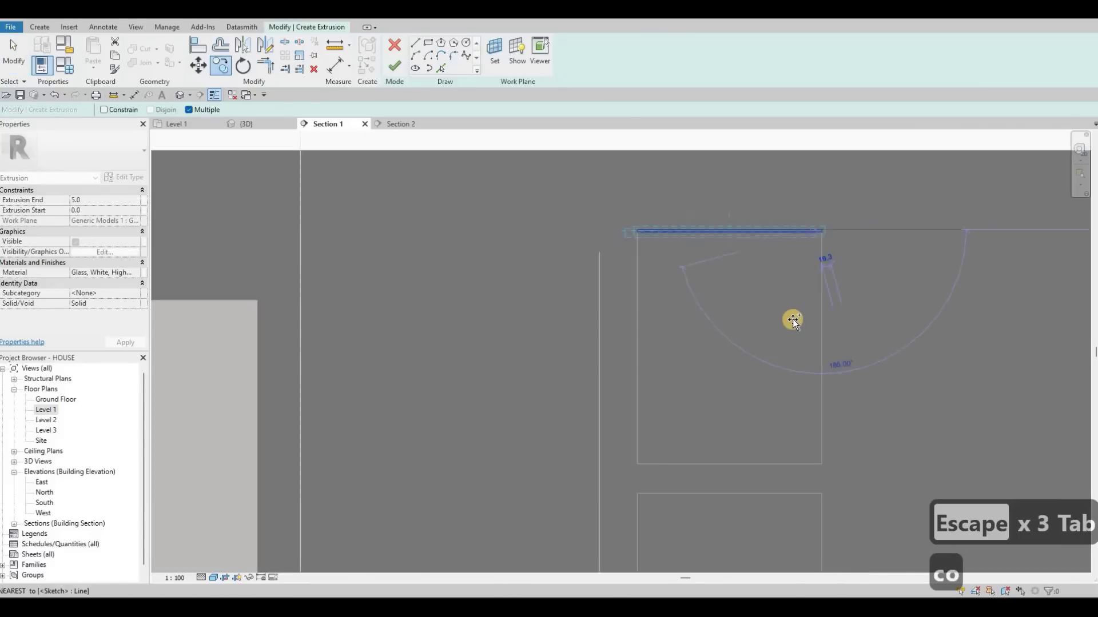
pyautogui.scroll(-1, 799, 400)
pyautogui.moveTo(804, 421); pyautogui.dragTo(791, 325, button='middle')
pyautogui.scroll(-2, 793, 334)
pyautogui.scroll(4, 819, 428)
pyautogui.click(791, 330)
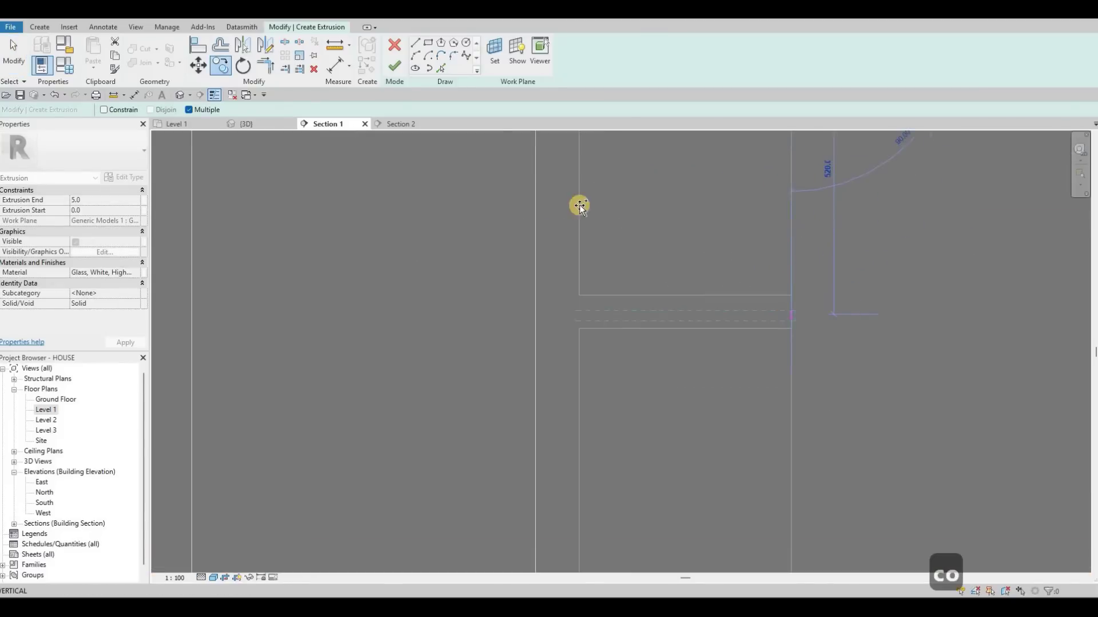
pyautogui.click(390, 71)
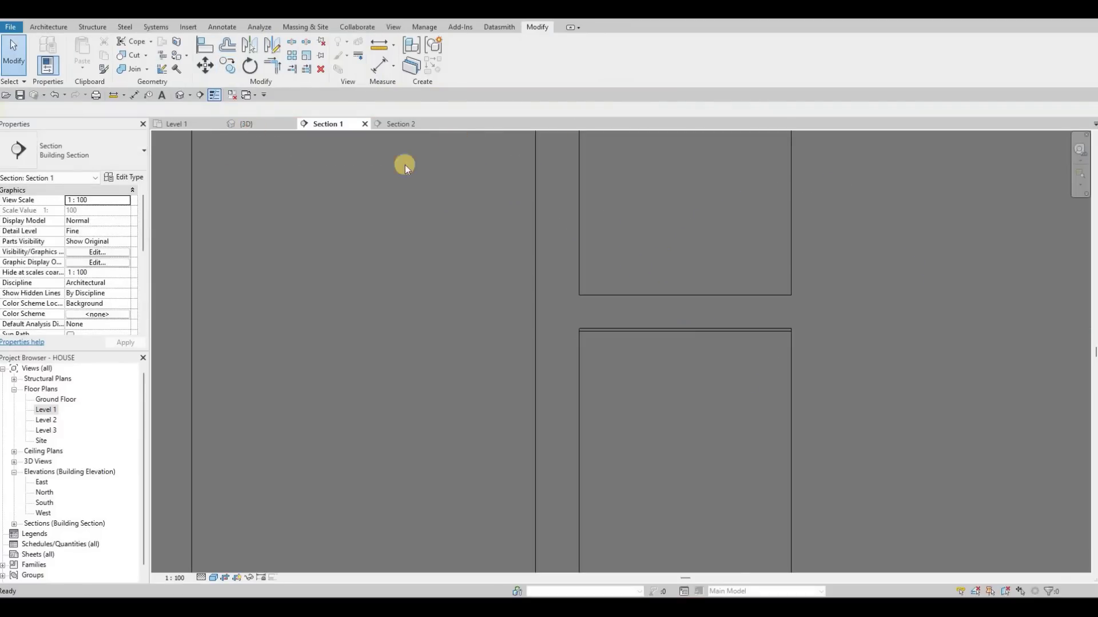
# - Examine the glazed upper cabinets near the corner in the 3D view, checking the light strips at the tops of their openings
pyautogui.click(248, 124)
pyautogui.keyDown('shift'); pyautogui.moveTo(369, 211); pyautogui.dragTo(356, 201, button='middle'); pyautogui.keyUp('shift')
pyautogui.keyDown('shift'); pyautogui.moveTo(335, 138); pyautogui.dragTo(398, 264, button='middle'); pyautogui.keyUp('shift')
pyautogui.scroll(10, 446, 266)
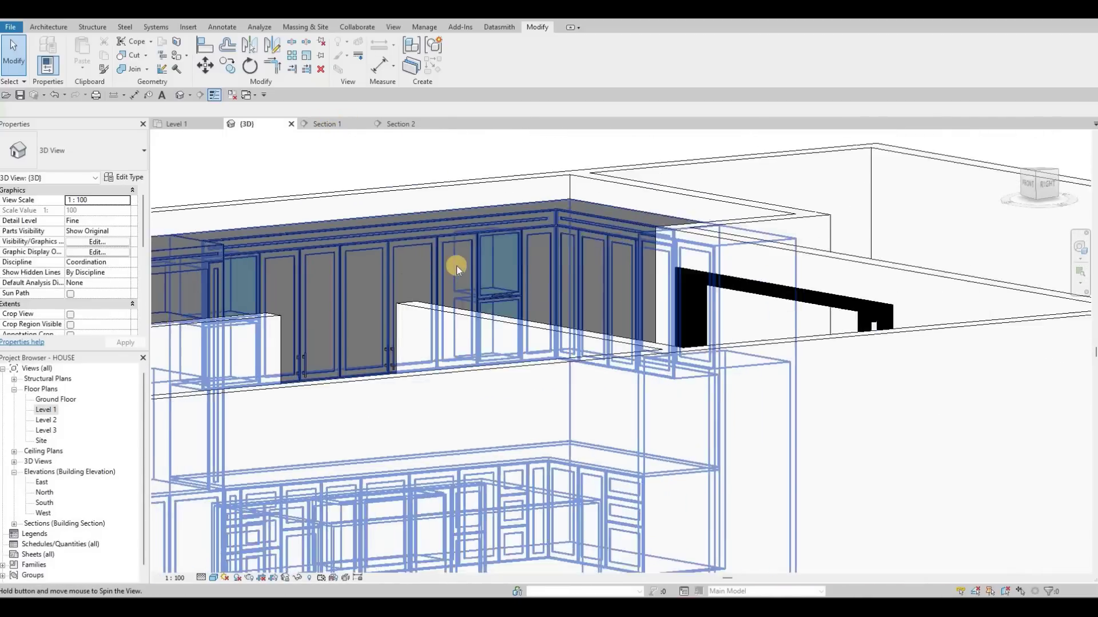
pyautogui.scroll(4, 446, 266)
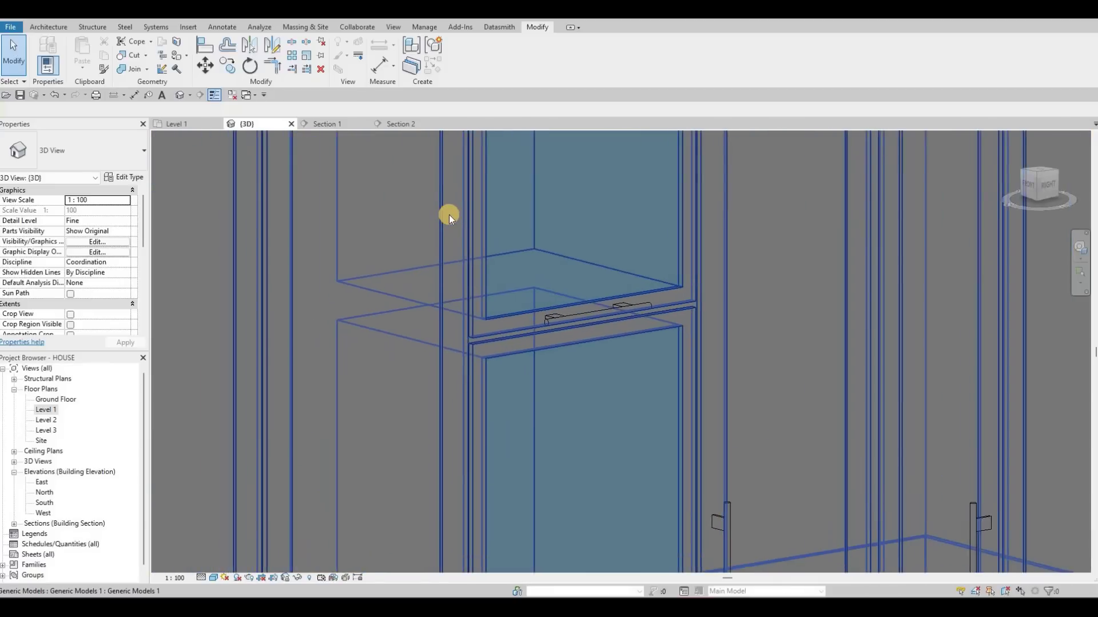
pyautogui.scroll(-6, 452, 210)
pyautogui.scroll(8, 409, 173)
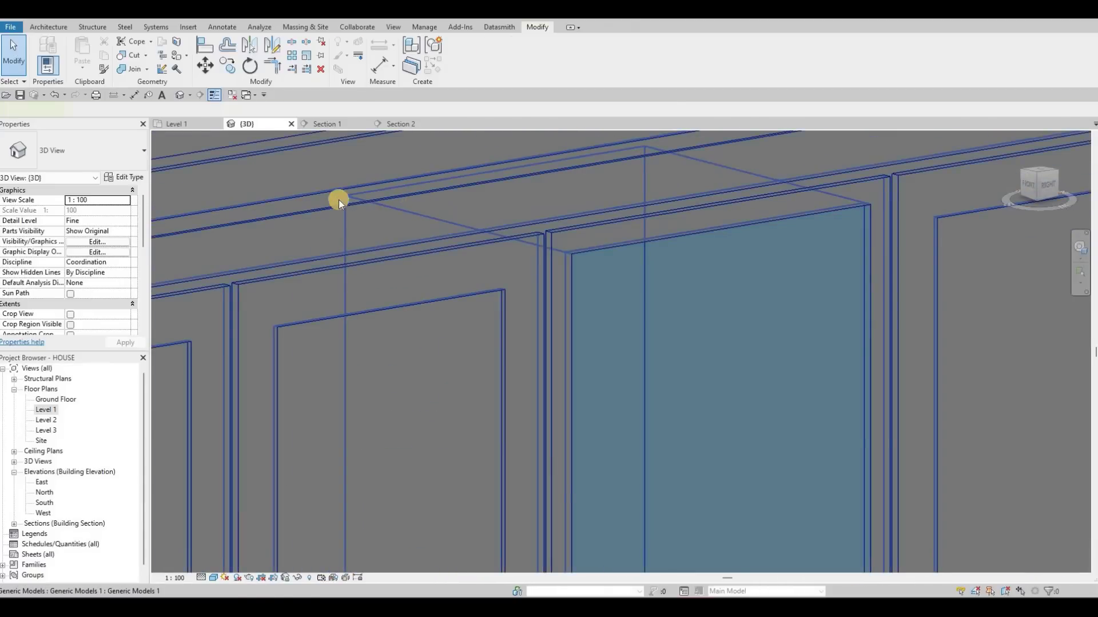
pyautogui.click(339, 200)
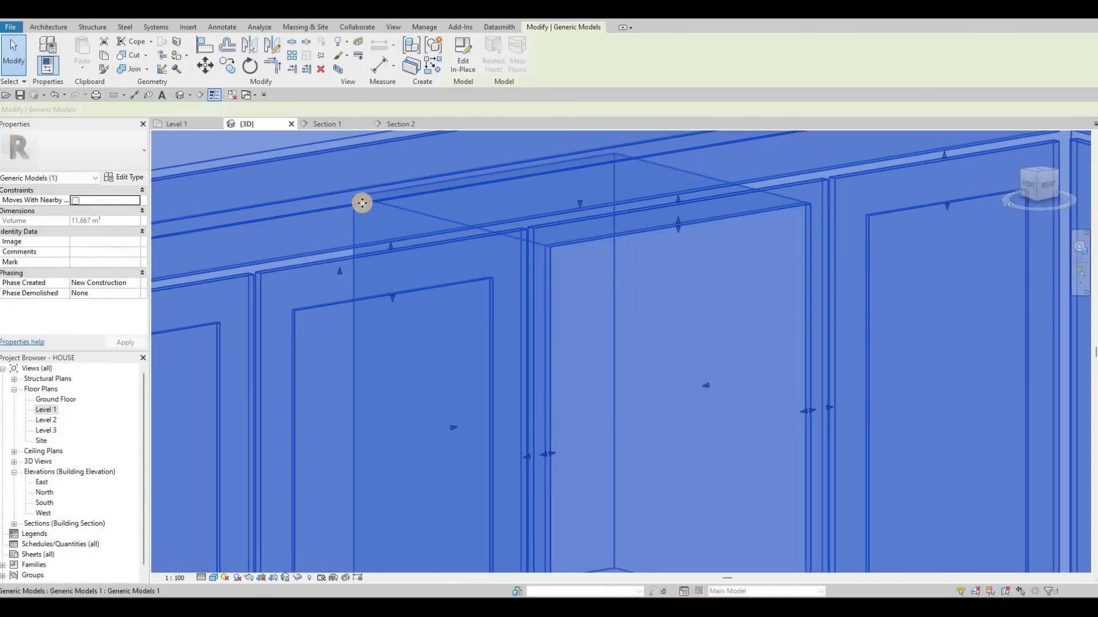
pyautogui.scroll(4, 349, 197)
pyautogui.scroll(-8, 515, 192)
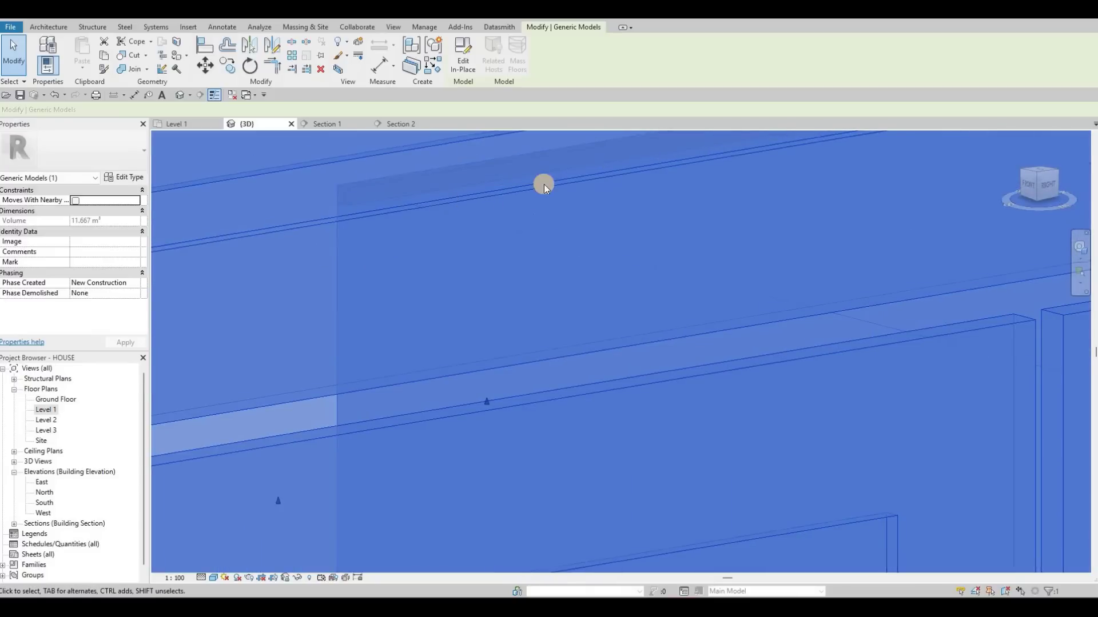
pyautogui.press('Escape')
pyautogui.press('Escape')
pyautogui.scroll(-6, 666, 233)
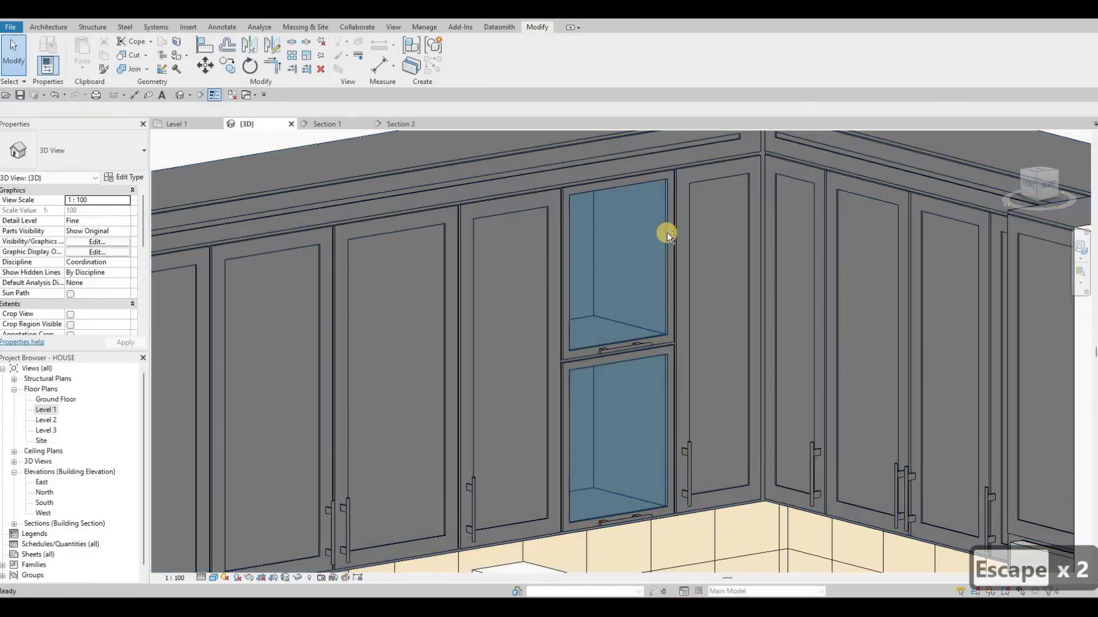
# - Review the whole kitchen from above in 3D, including the wall cabinets, ovens, cooktop and island
pyautogui.keyDown('shift'); pyautogui.moveTo(689, 229); pyautogui.dragTo(598, 377, button='middle'); pyautogui.keyUp('shift')
pyautogui.press('Escape')
pyautogui.press('Escape')
pyautogui.scroll(-3, 601, 377)
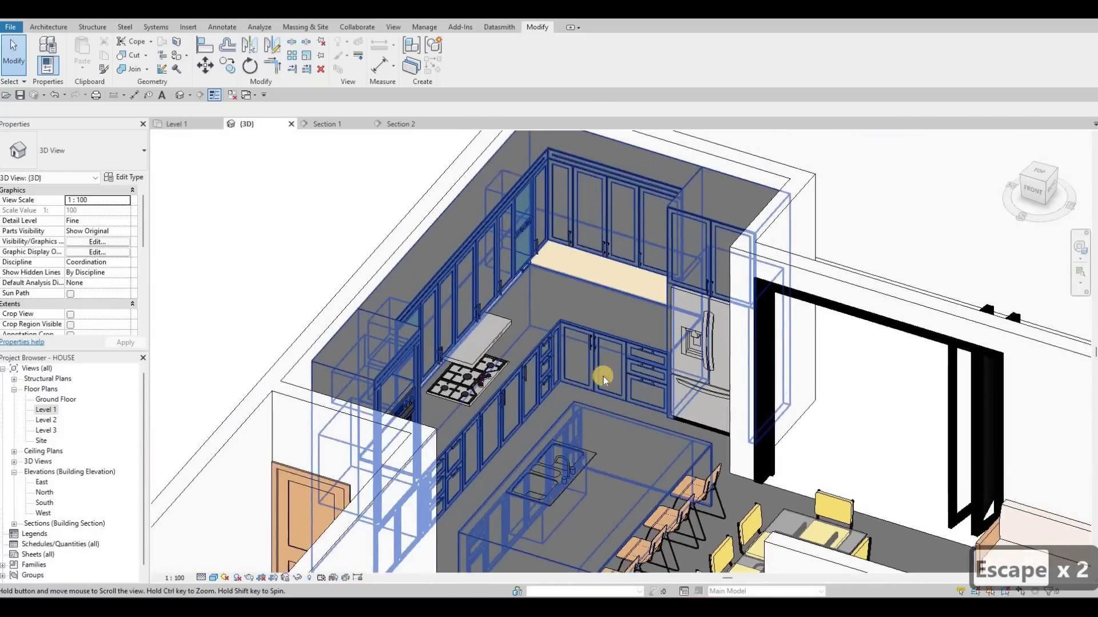
pyautogui.scroll(2, 596, 378)
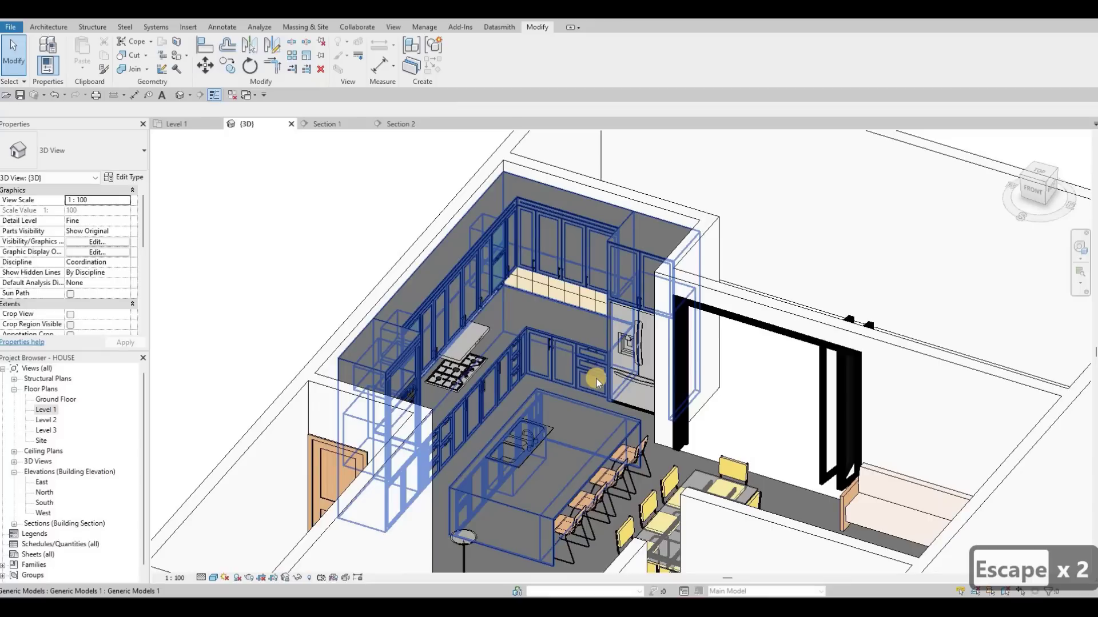